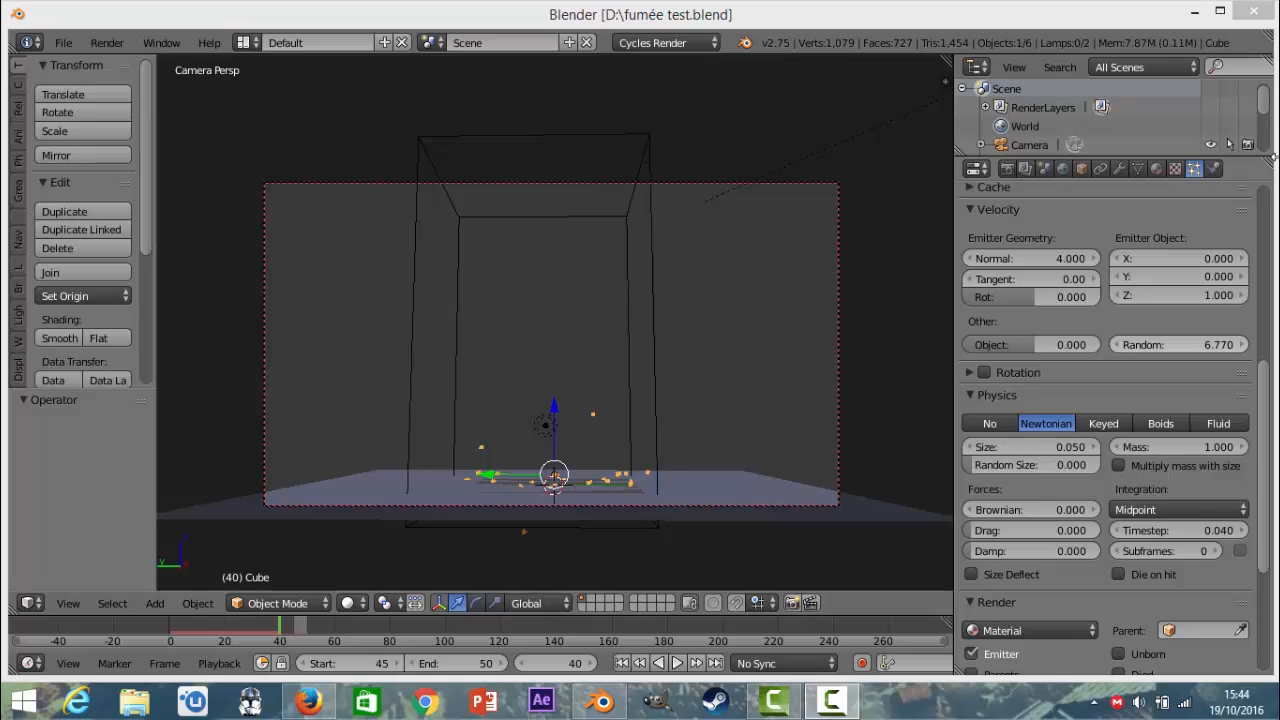
# Review the scene's render settings, including dimensions, output, sampling and performance.
pyautogui.click(1007, 169)
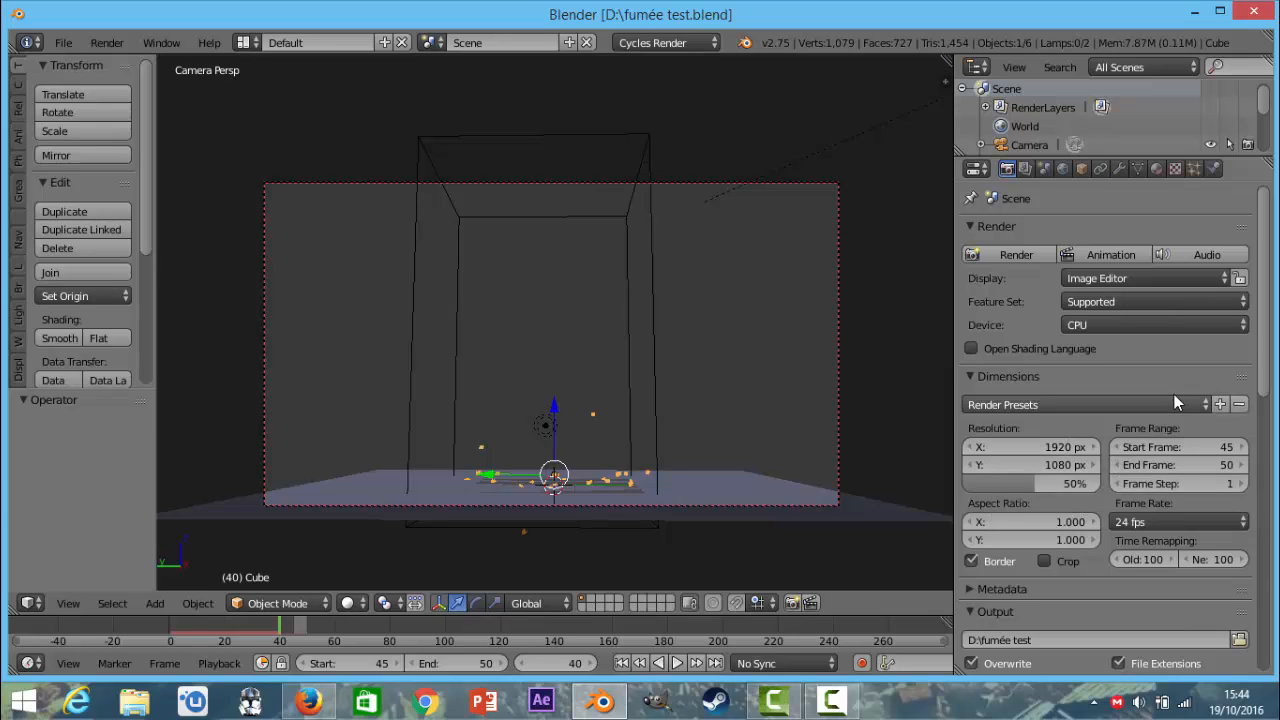
pyautogui.scroll(-4, 1144, 340)
pyautogui.scroll(-12, 1143, 355)
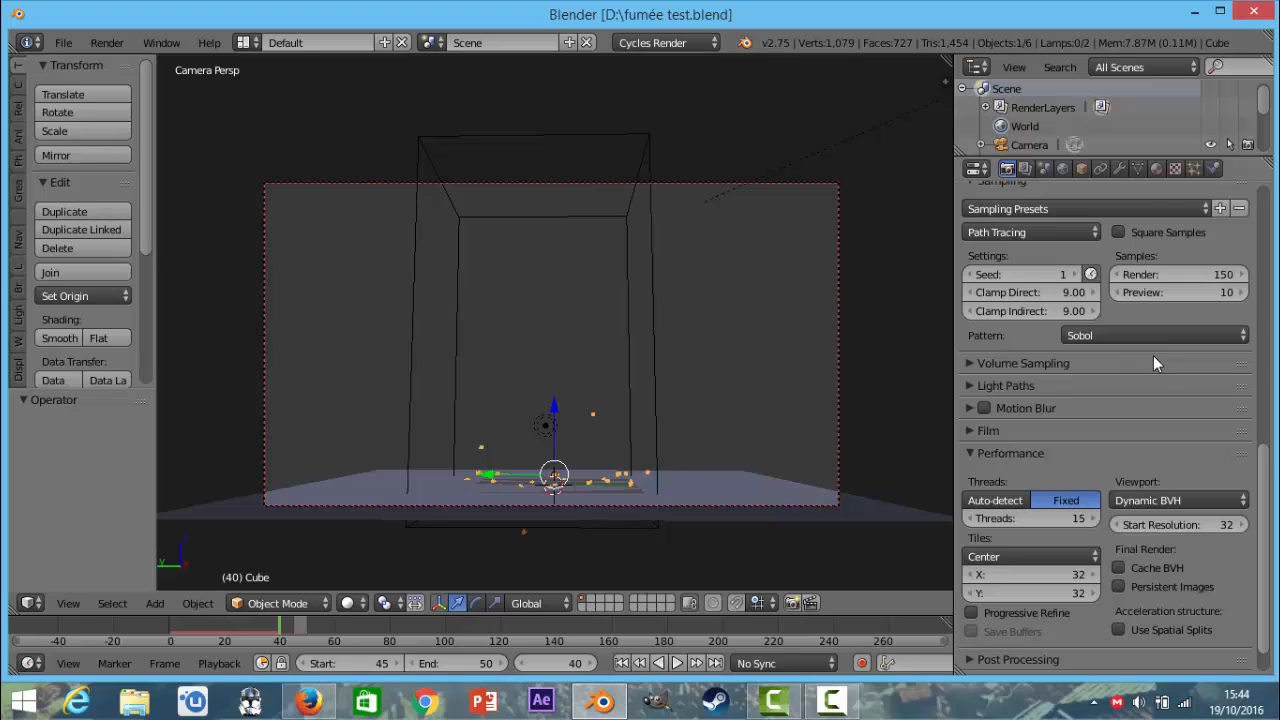
pyautogui.scroll(-1, 1157, 362)
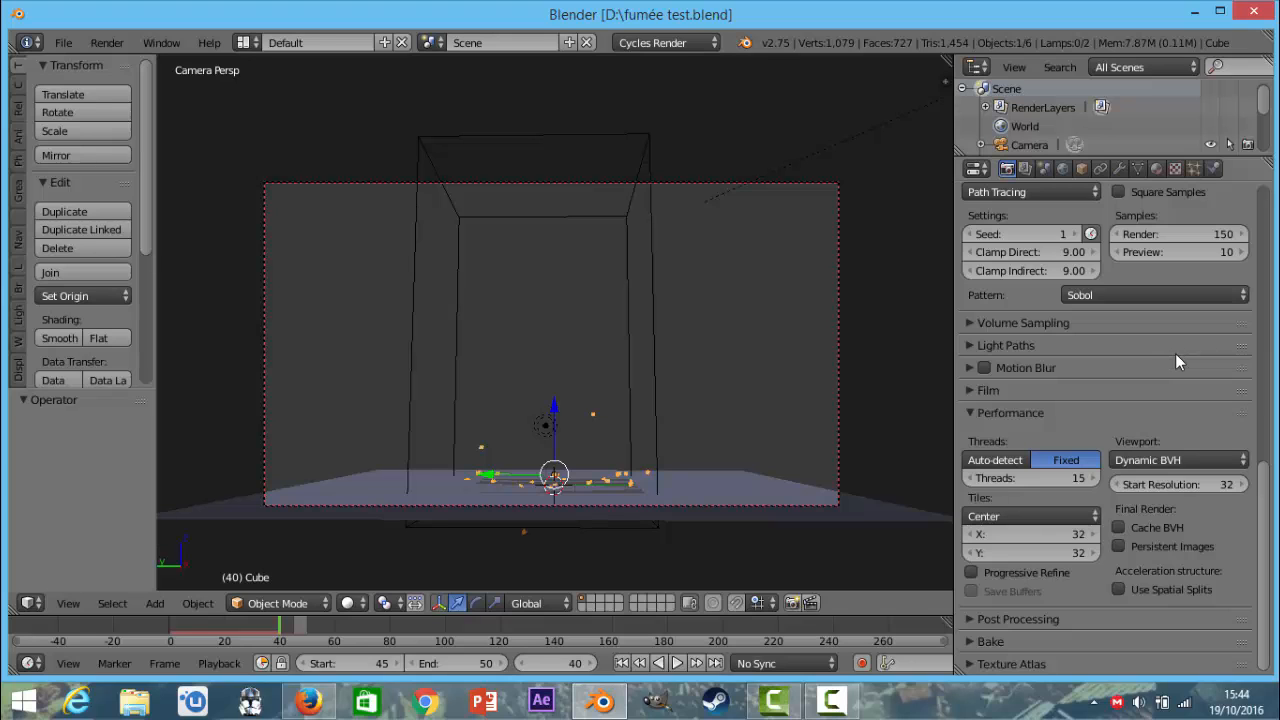
pyautogui.scroll(14, 1175, 353)
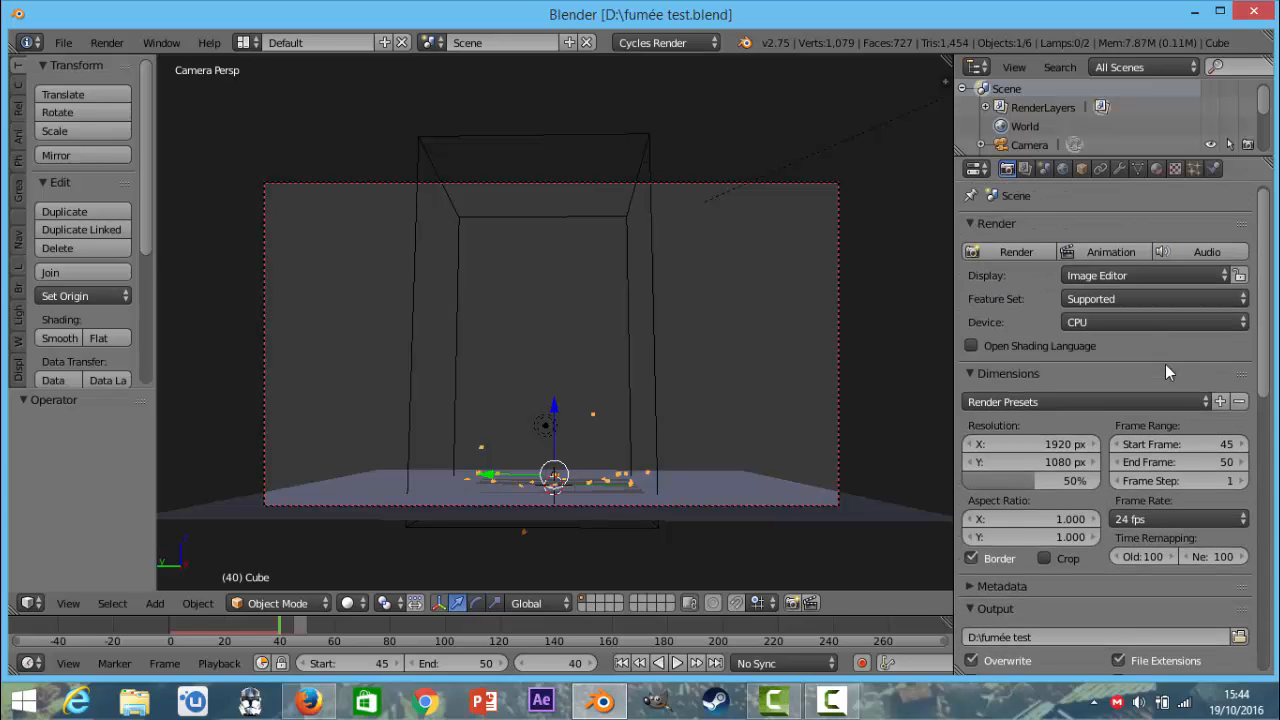
pyautogui.scroll(1, 1166, 366)
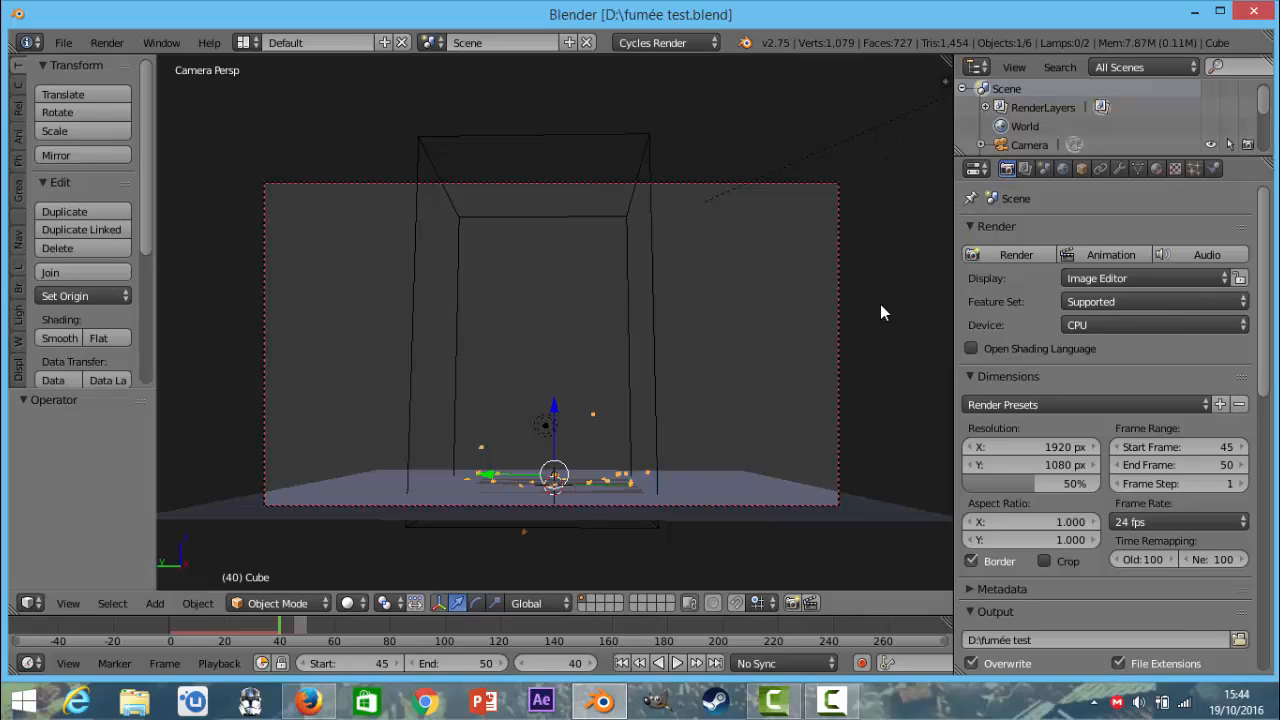
# Set the animation's start frame to 1 and move the current frame to 1.
pyautogui.scroll(-3, 881, 306)
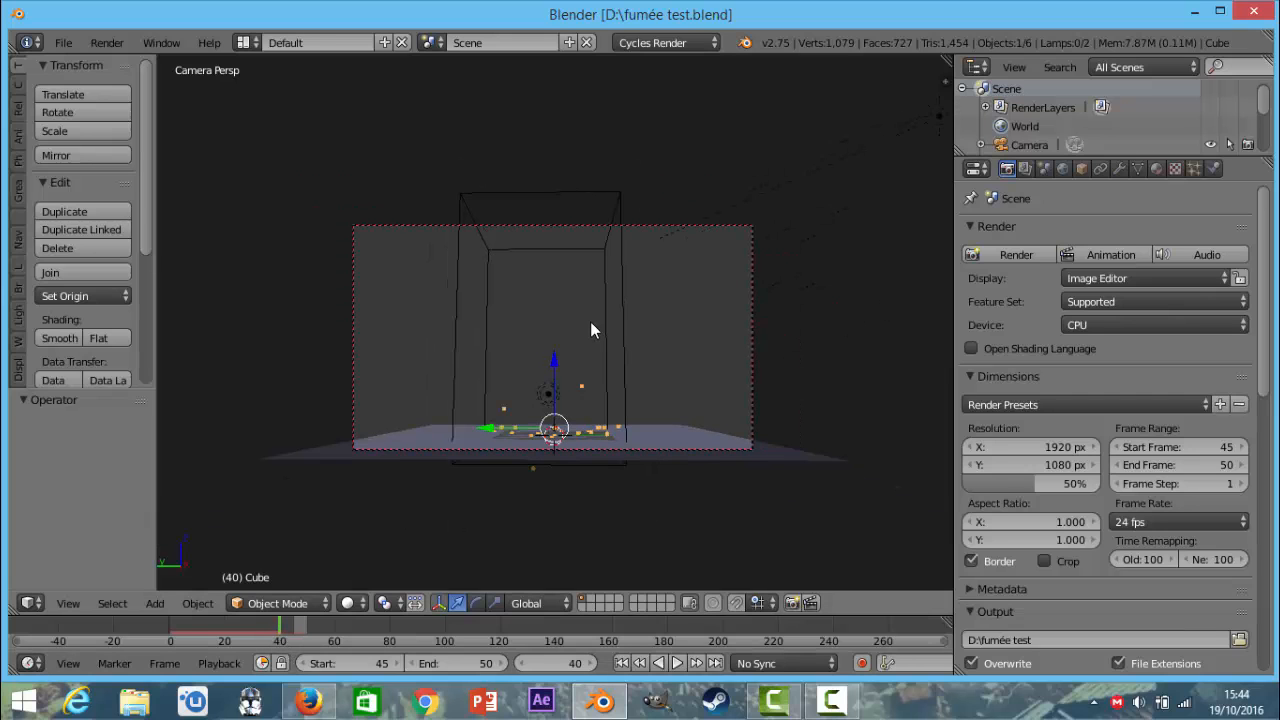
pyautogui.moveTo(592, 325); pyautogui.dragTo(560, 340, button='middle')
pyautogui.click(346, 663)
pyautogui.write('1')
pyautogui.press('Return')
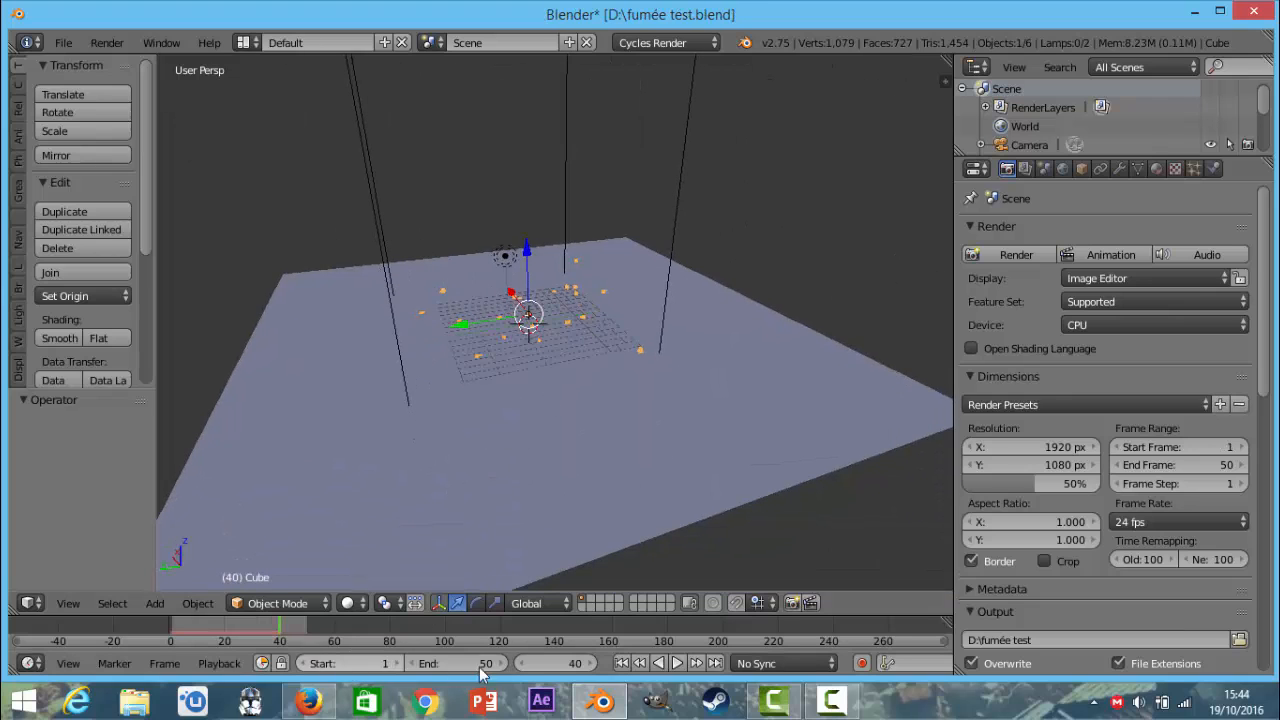
pyautogui.click(558, 663)
pyautogui.write('1')
pyautogui.press('Return')
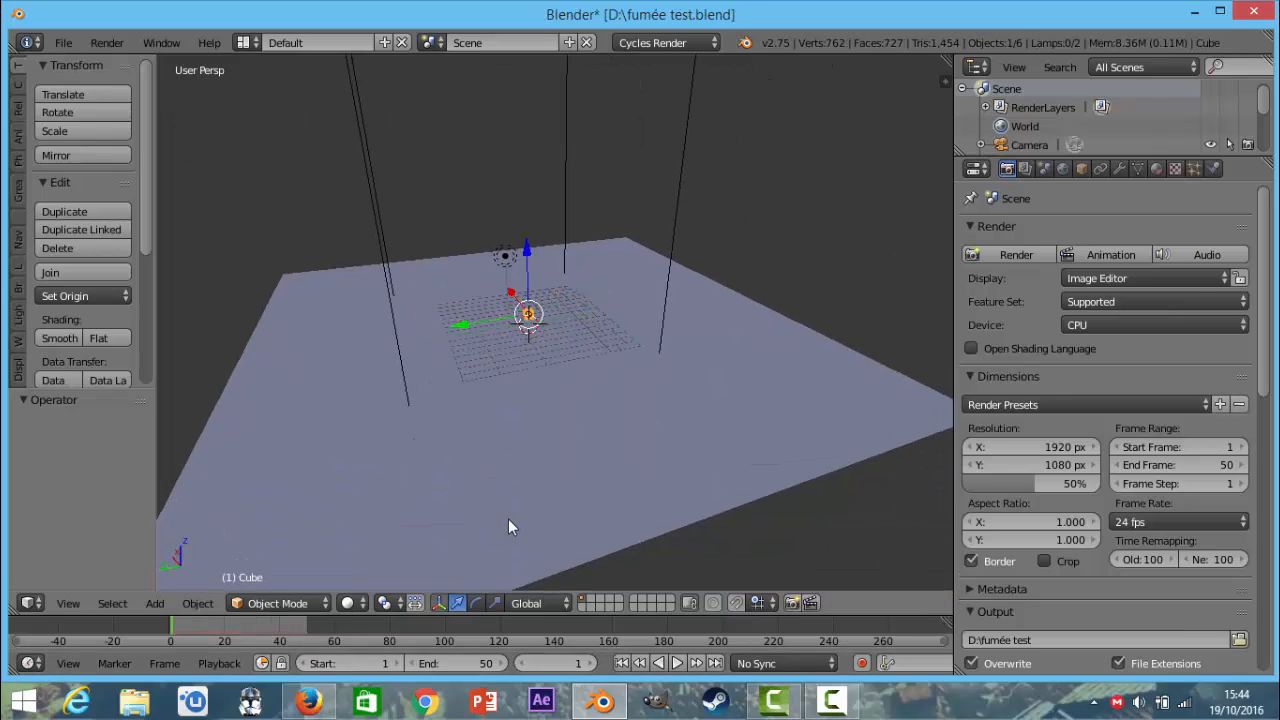
# Play the fire and smoke animation through the camera view, stopping at frame 30.
pyautogui.press('KP_0')
pyautogui.scroll(-5, 535, 466)
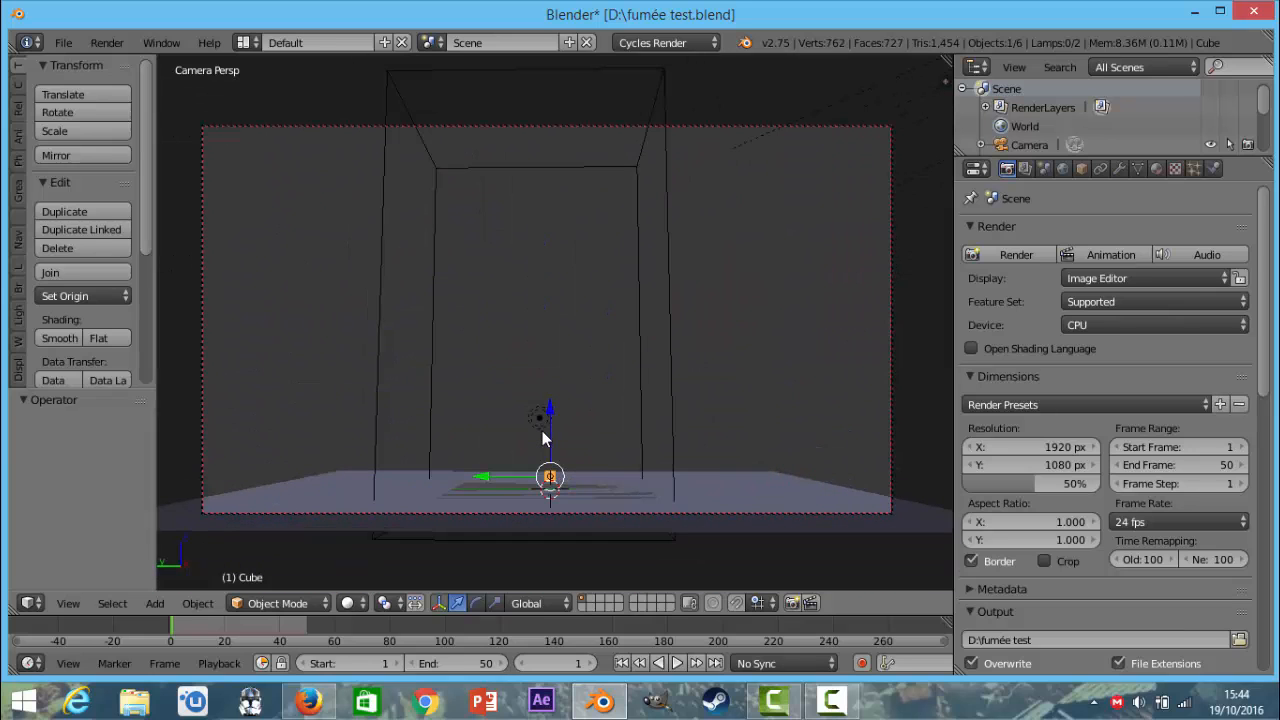
pyautogui.hotkey('alt', 'a')
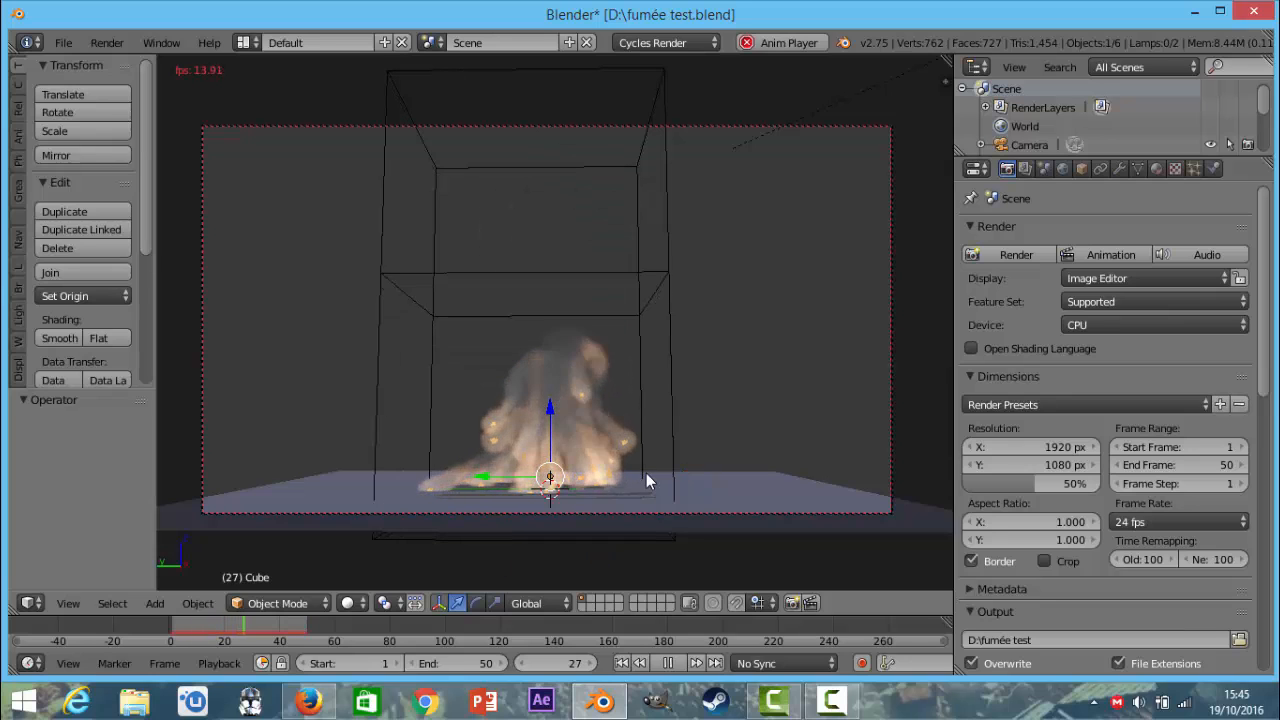
pyautogui.hotkey('alt', 'a')
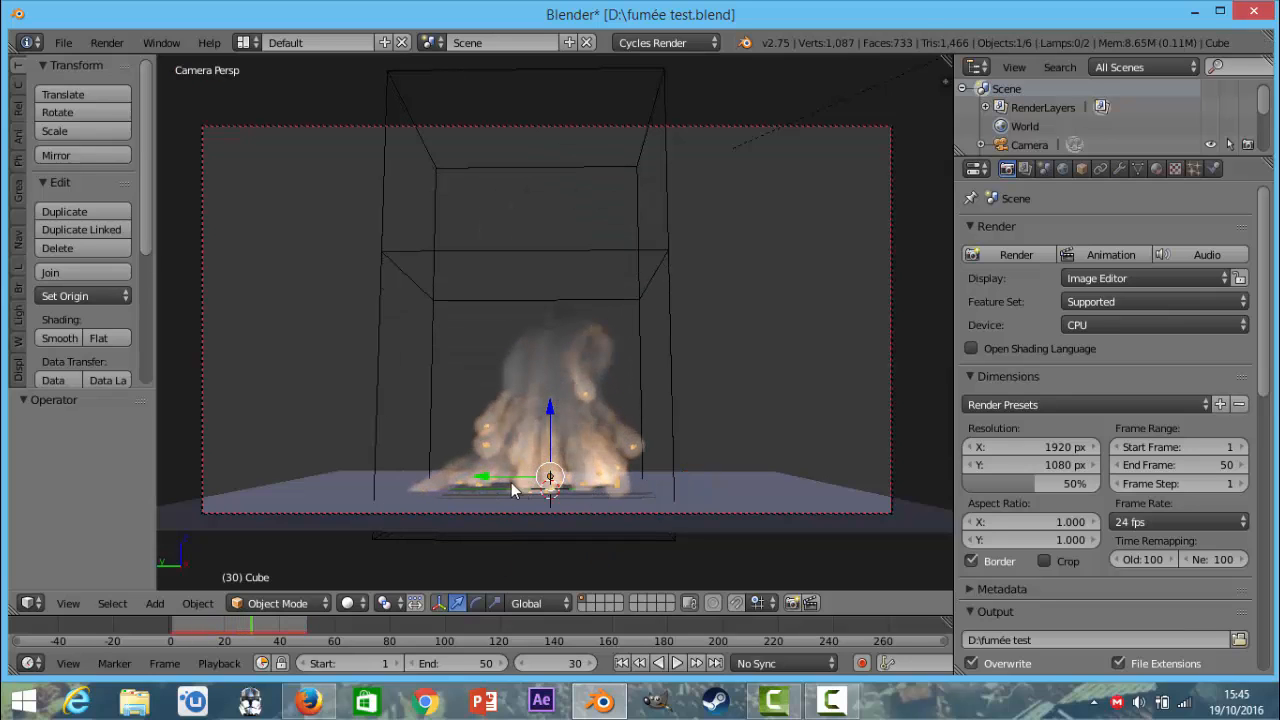
# Examine the fire and smoke simulation at frame 30 from several angles and through the camera.
pyautogui.moveTo(495, 466); pyautogui.dragTo(581, 408, button='middle')
pyautogui.scroll(-4, 650, 455)
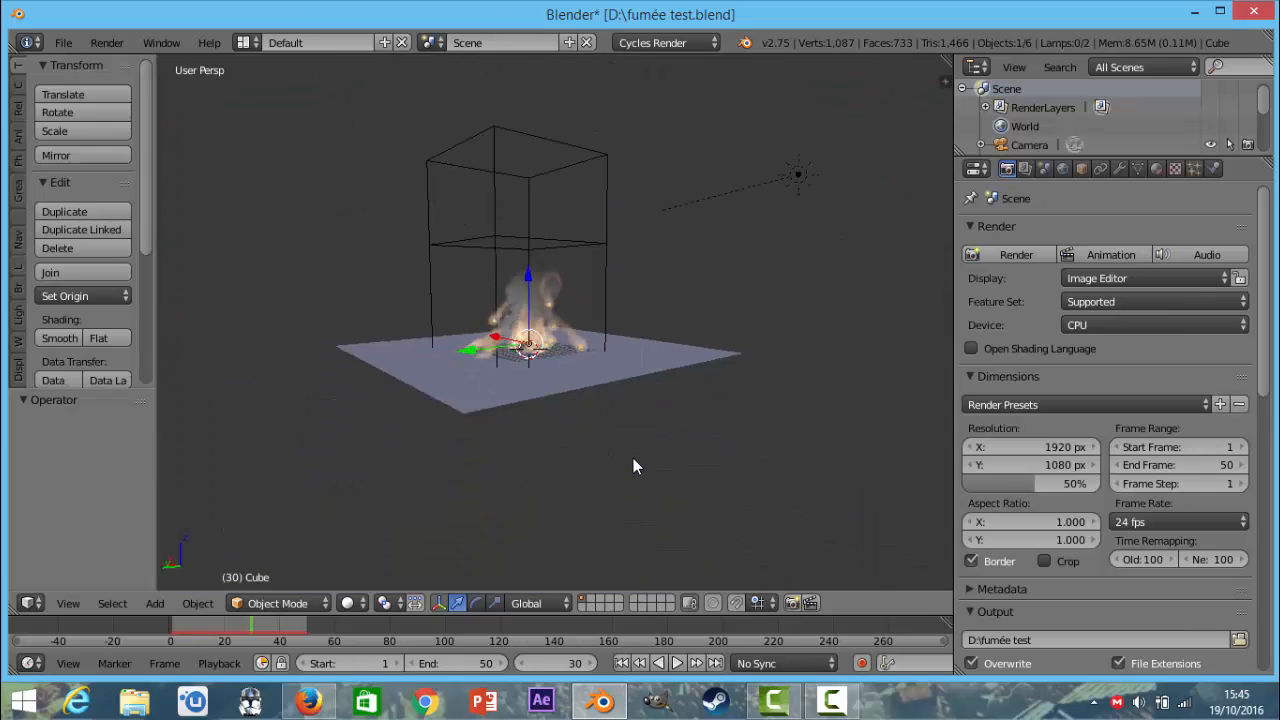
pyautogui.moveTo(634, 463); pyautogui.dragTo(605, 358, button='middle')
pyautogui.scroll(6, 605, 358)
pyautogui.moveTo(584, 407); pyautogui.dragTo(681, 554, button='middle')
pyautogui.scroll(-3, 554, 549)
pyautogui.scroll(2, 603, 451)
pyautogui.scroll(-3, 676, 519)
pyautogui.scroll(4, 681, 554)
pyautogui.moveTo(619, 496); pyautogui.dragTo(530, 410, button='middle')
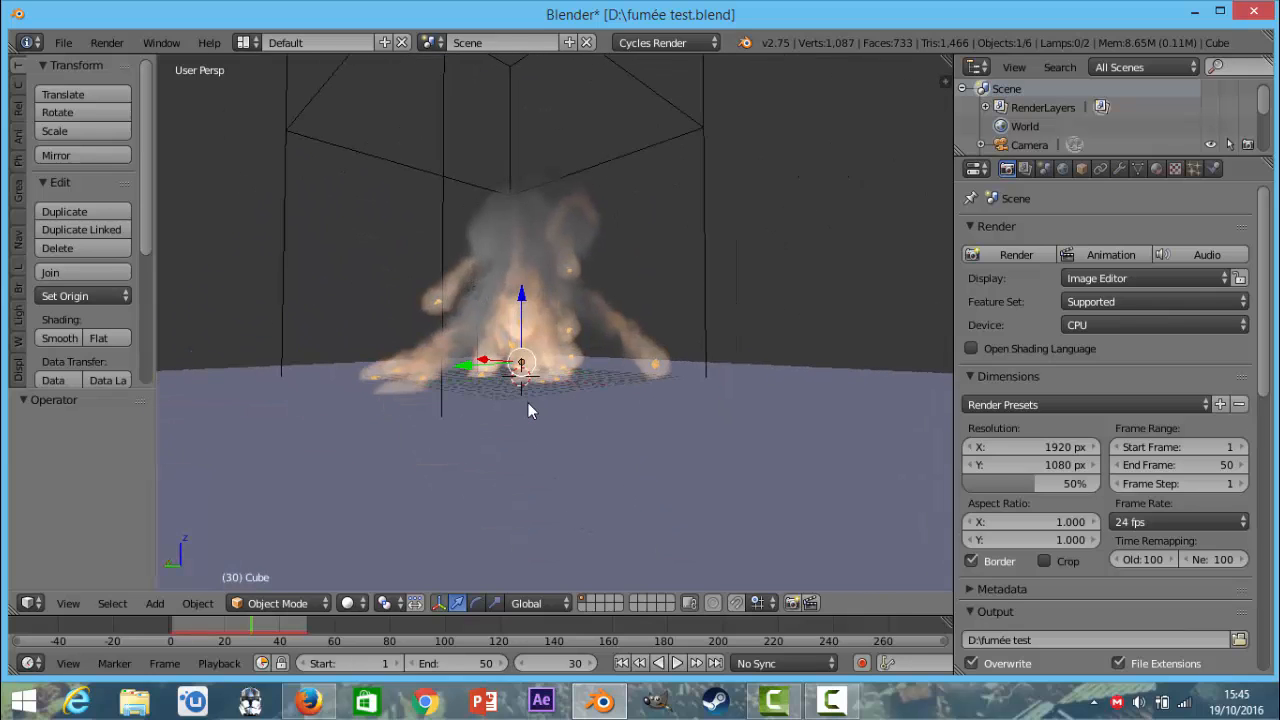
pyautogui.press('KP_0')
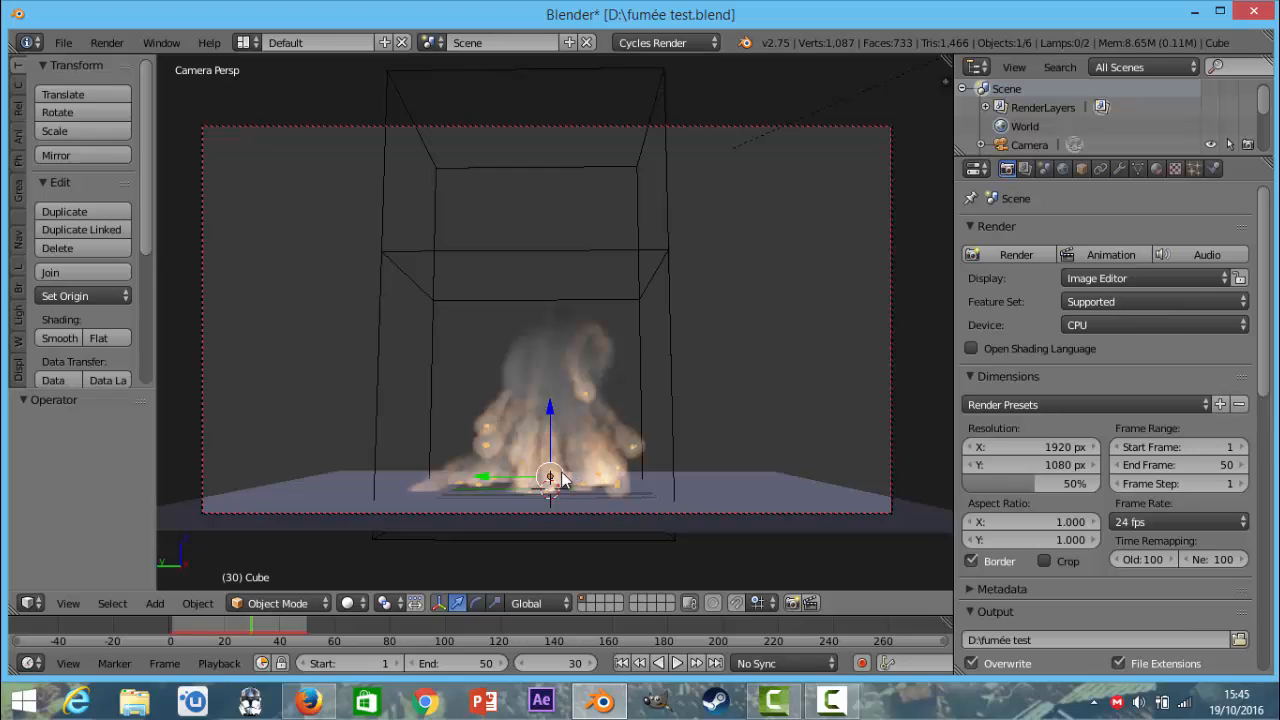
pyautogui.moveTo(565, 367); pyautogui.dragTo(507, 361, button='middle')
pyautogui.scroll(-1, 559, 398)
pyautogui.scroll(5, 507, 361)
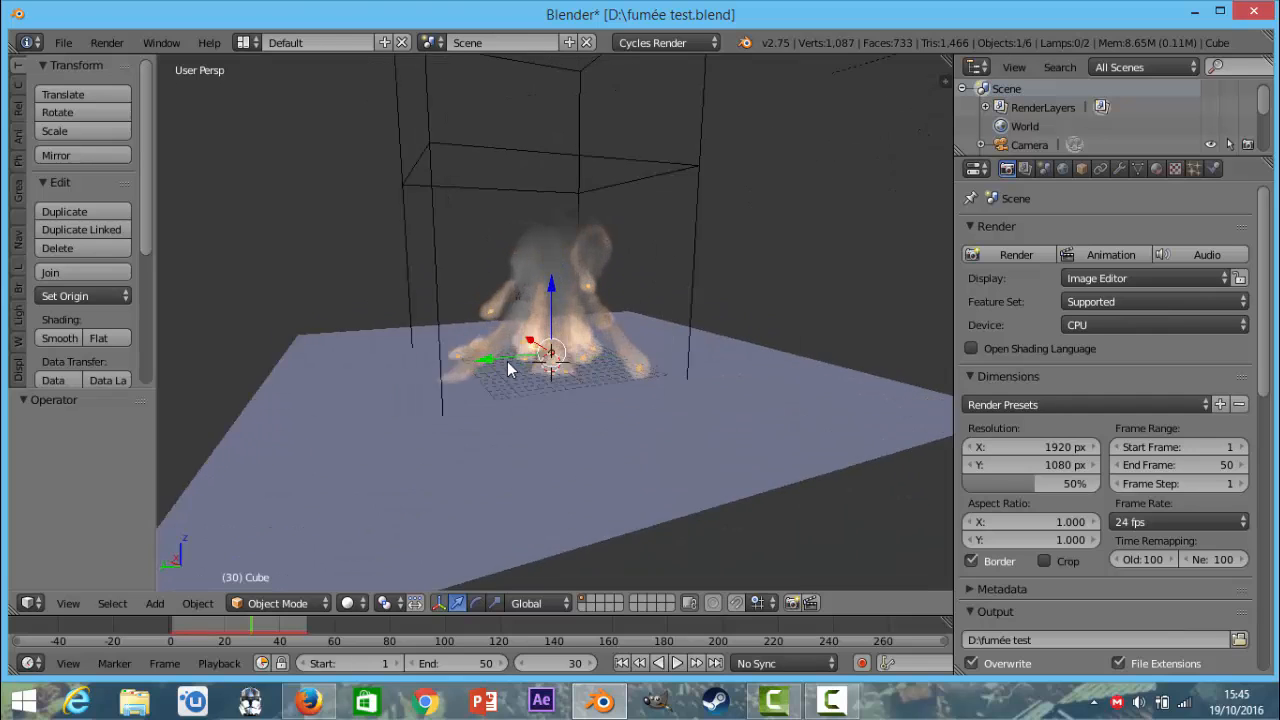
pyautogui.scroll(-5, 514, 375)
# Save the current file and start a new scene from the start-up file.
pyautogui.click(63, 42)
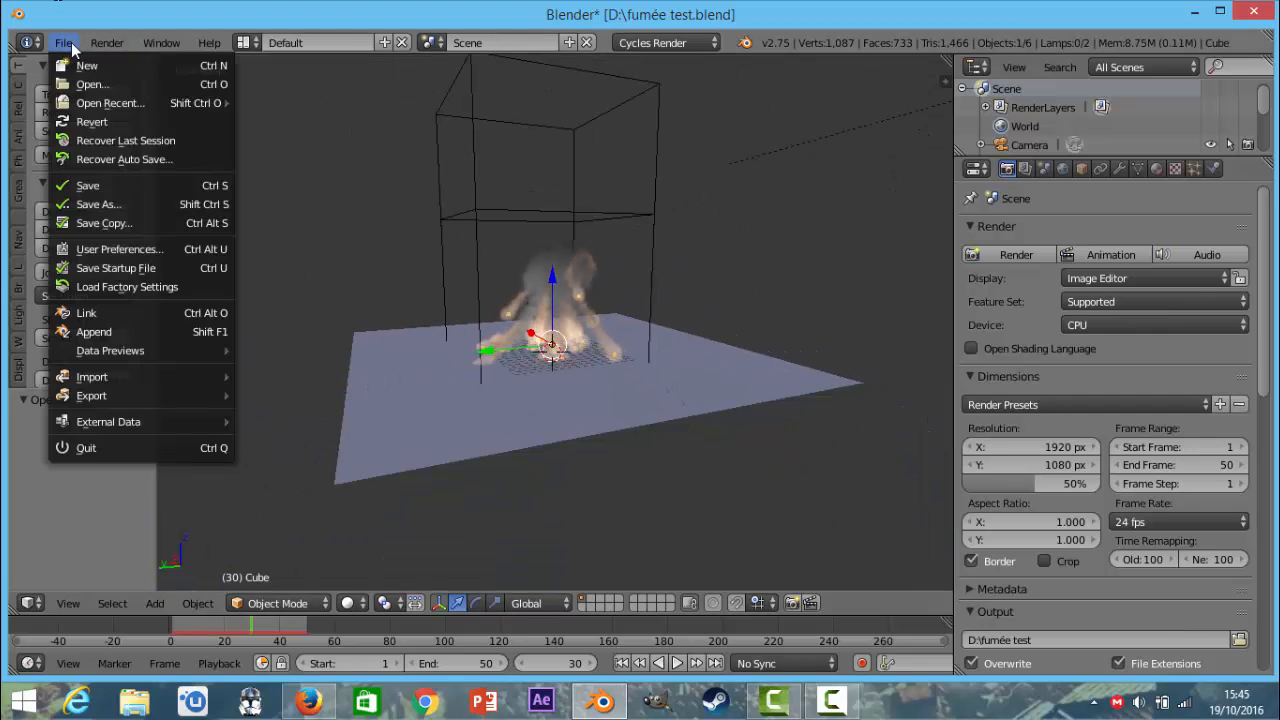
pyautogui.click(88, 188)
pyautogui.click(63, 42)
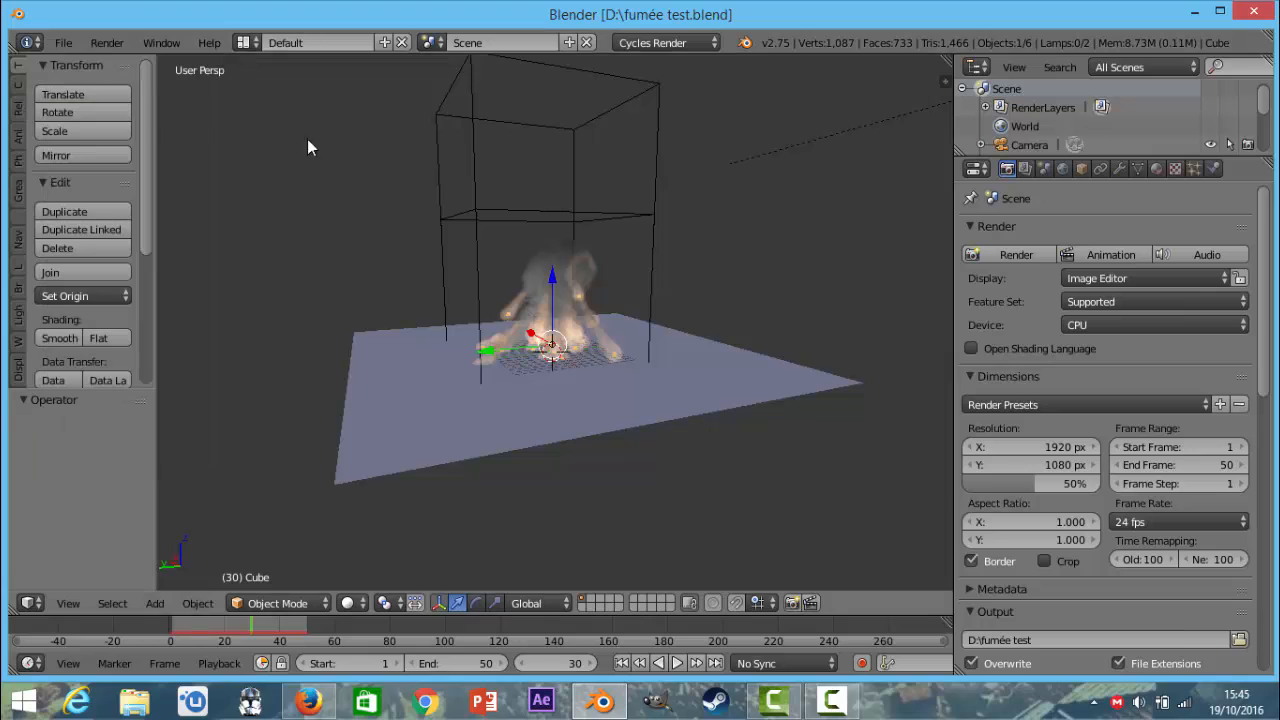
pyautogui.click(63, 42)
pyautogui.click(80, 71)
pyautogui.click(83, 78)
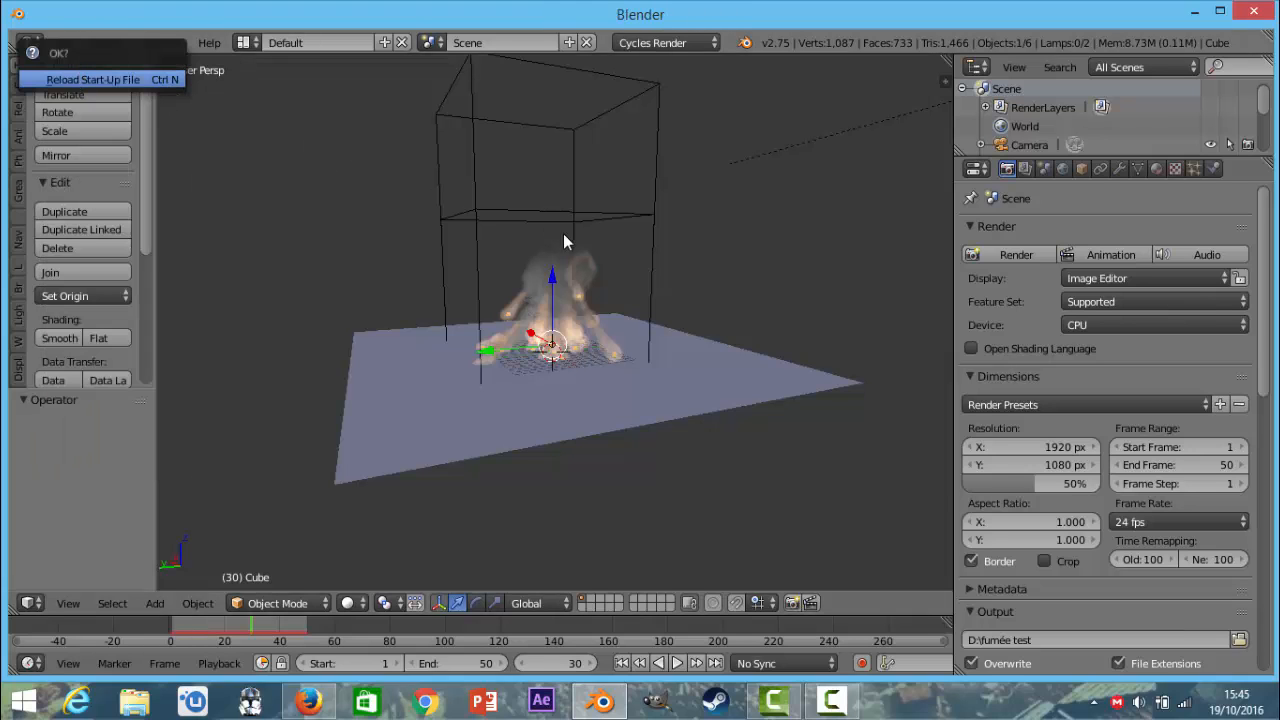
# Subdivide the default cube's mesh with 10 cuts and return to Object Mode.
pyautogui.moveTo(631, 280); pyautogui.dragTo(643, 233)
pyautogui.press('Tab')
pyautogui.press('w')
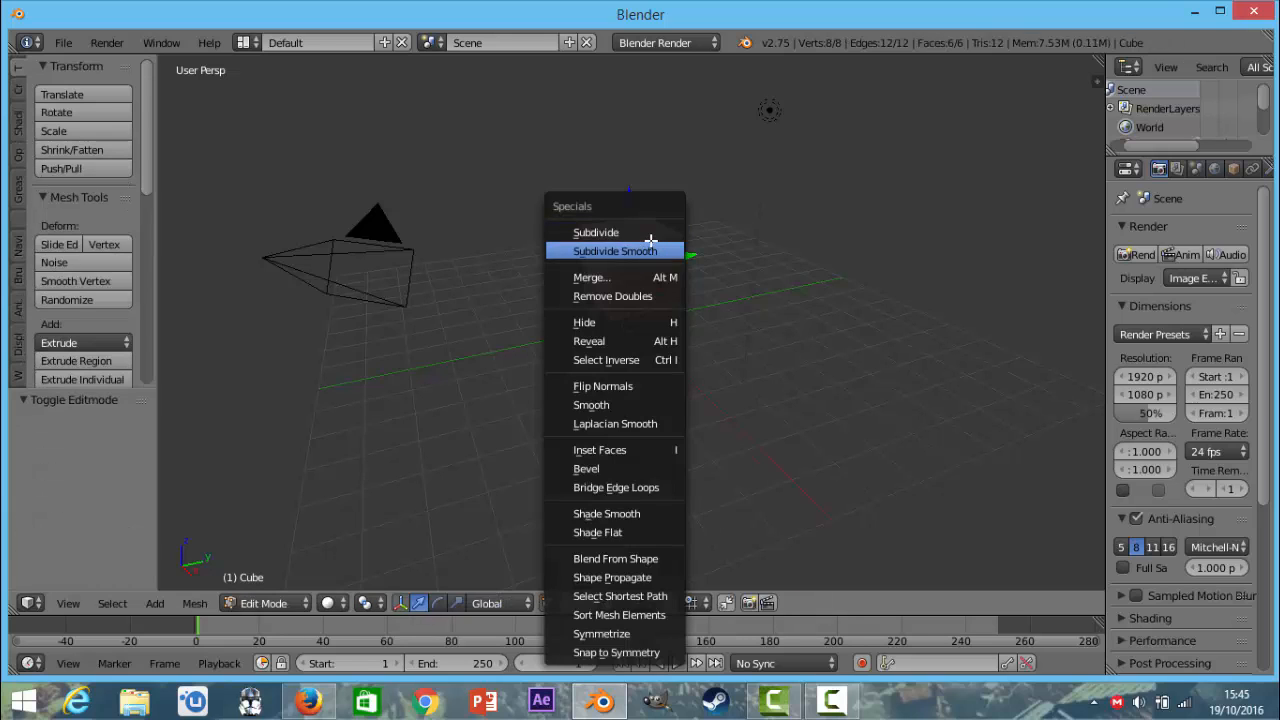
pyautogui.click(600, 233)
pyautogui.click(100, 447)
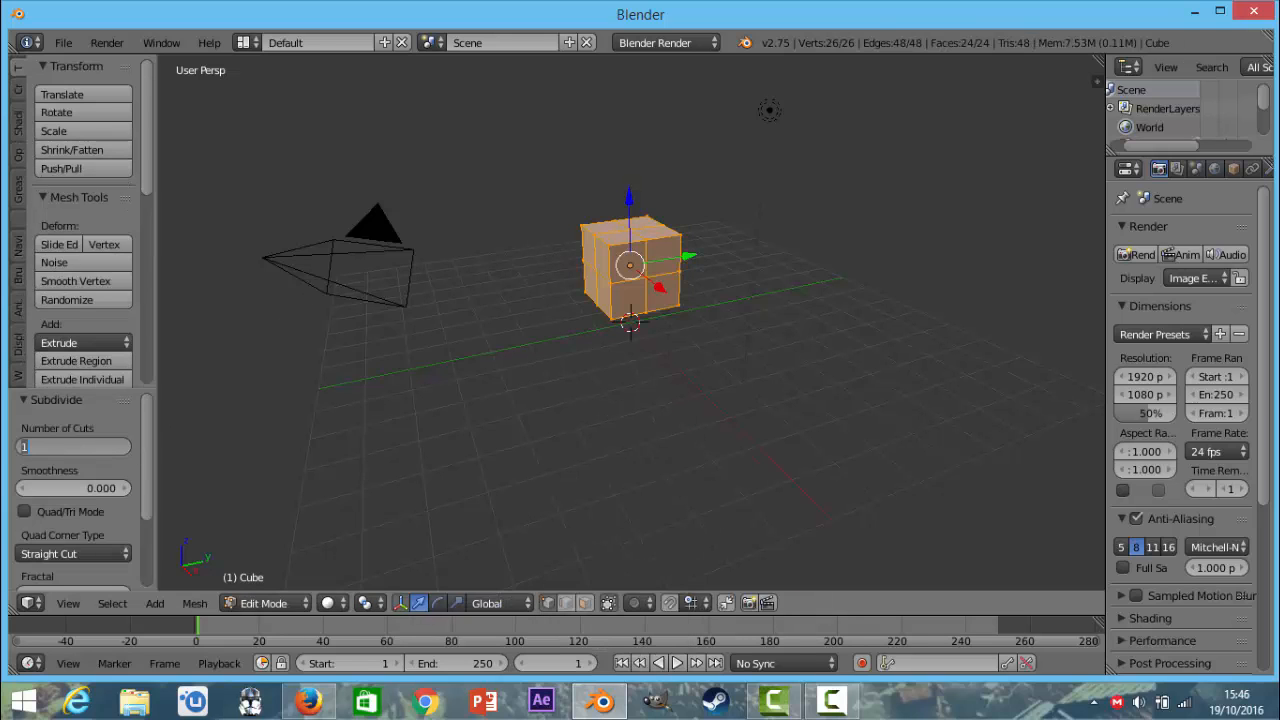
pyautogui.write('10')
pyautogui.press('Return')
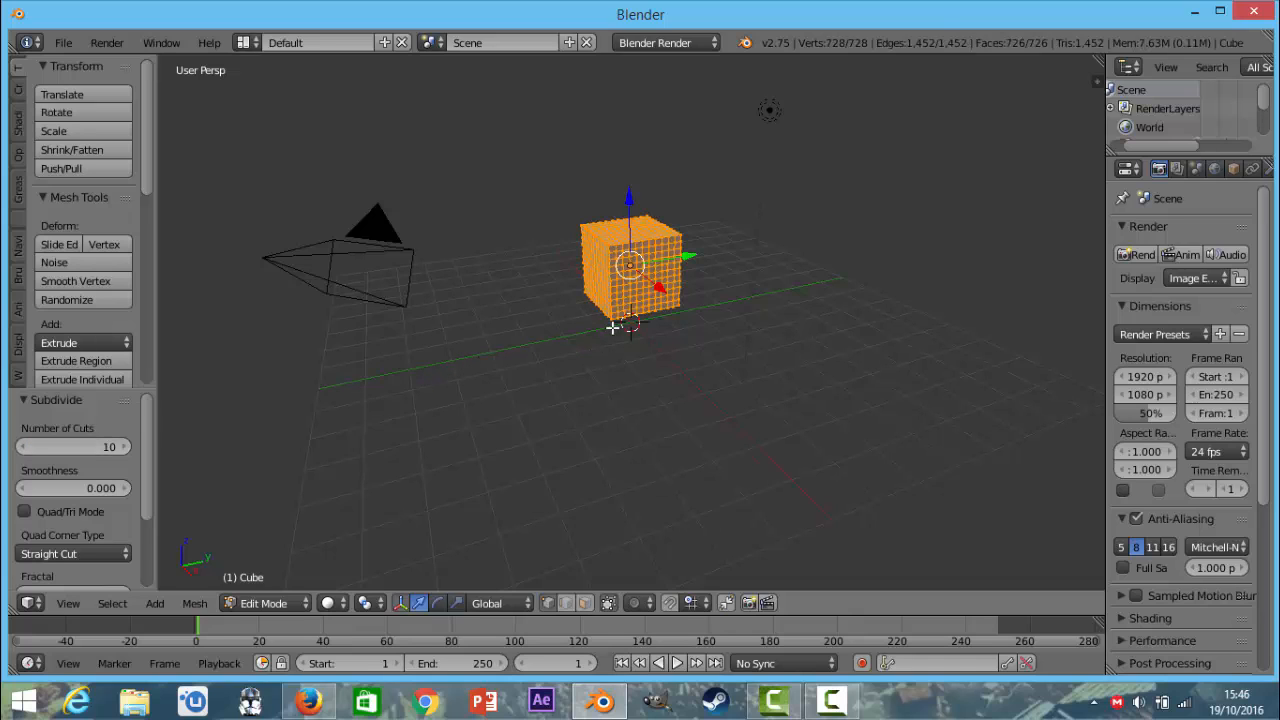
pyautogui.moveTo(627, 341); pyautogui.dragTo(645, 367, button='middle')
pyautogui.press('Tab')
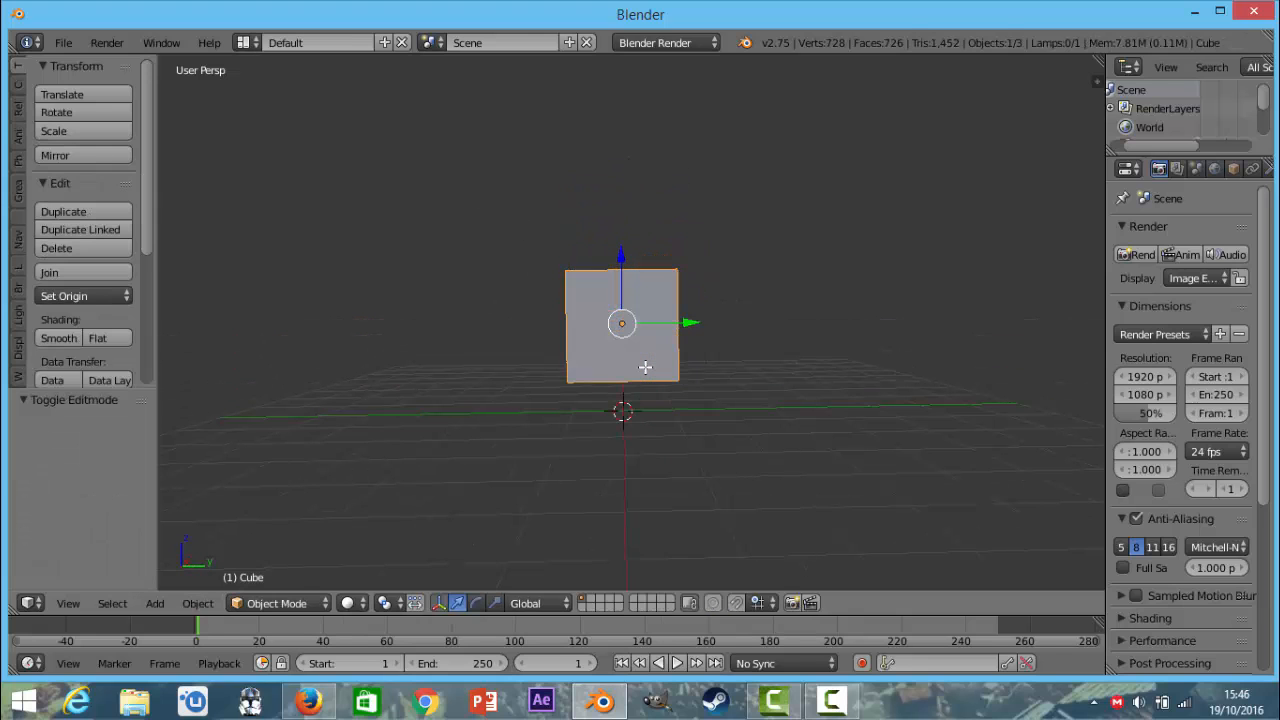
# Add a plane at the scene origin and scale it up to about 10.35 times as the ground.
pyautogui.hotkey('shift', 'a')
pyautogui.moveTo(612, 390)
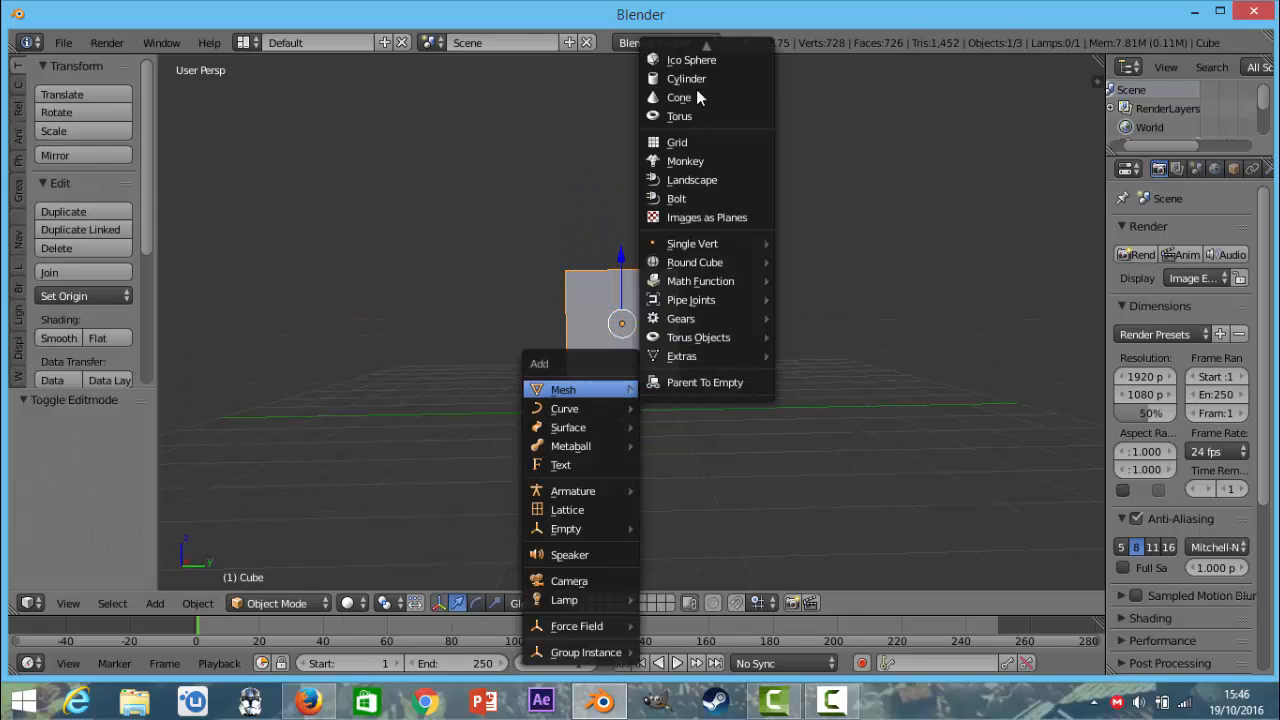
pyautogui.scroll(-2, 693, 62)
pyautogui.scroll(2, 677, 75)
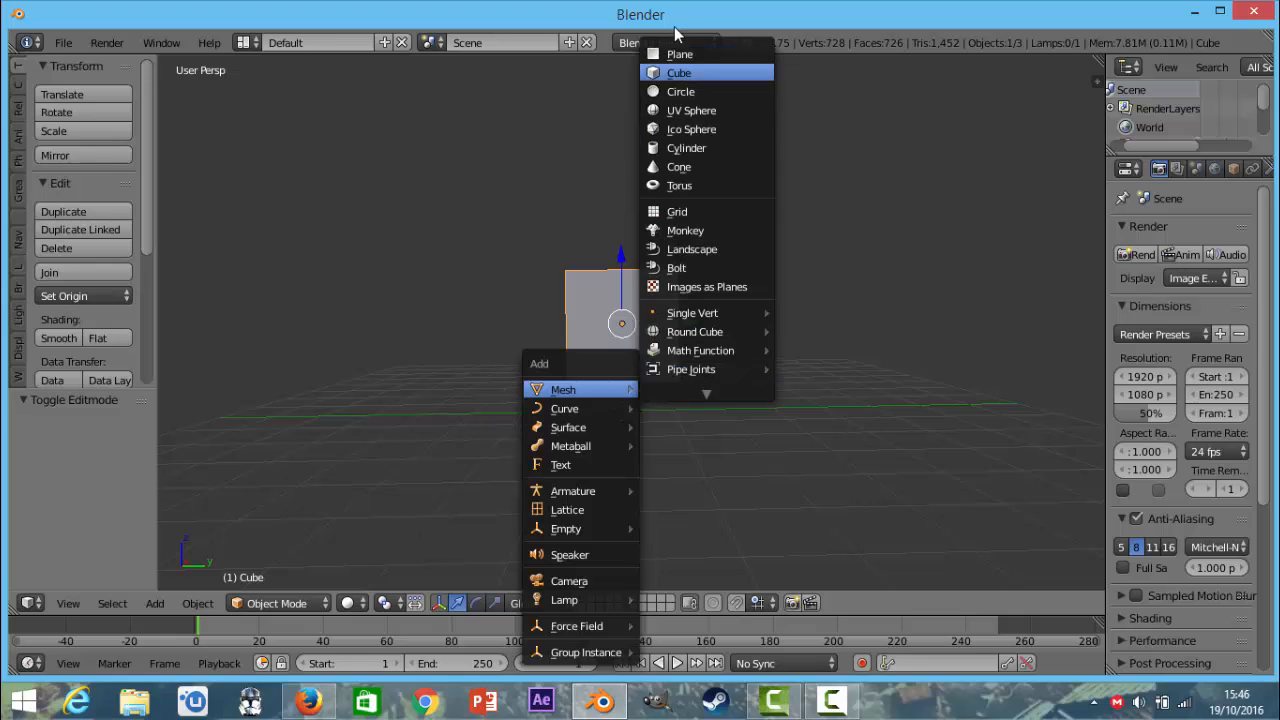
pyautogui.click(682, 50)
pyautogui.press('s')
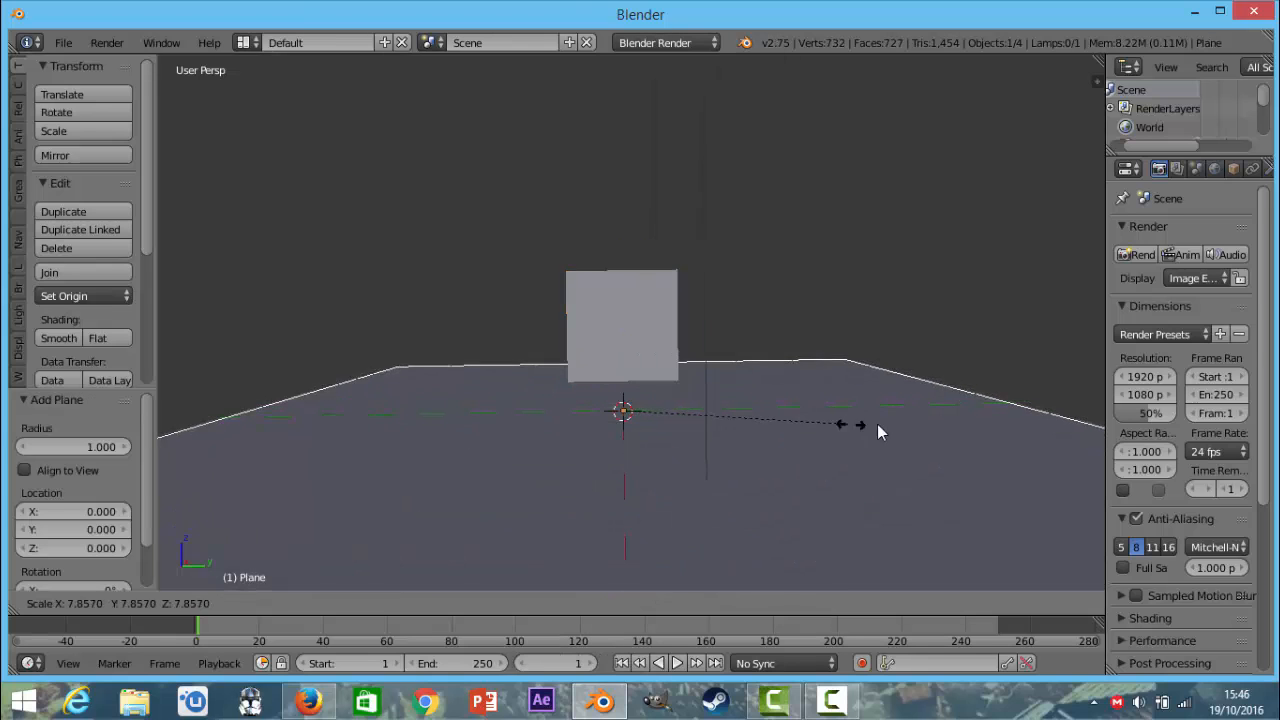
pyautogui.click(901, 431)
pyautogui.scroll(-5, 826, 435)
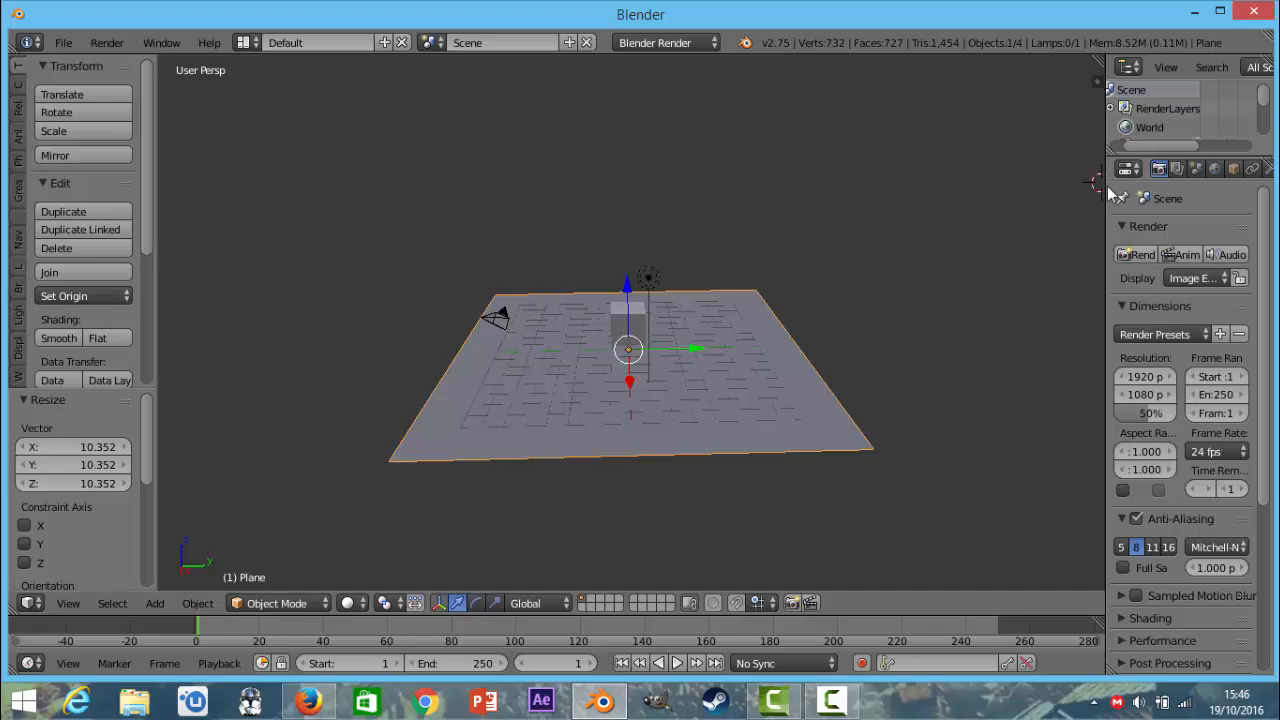
# Widen the properties editor and add an Explode modifier to the cube.
pyautogui.moveTo(1105, 190); pyautogui.dragTo(980, 190)
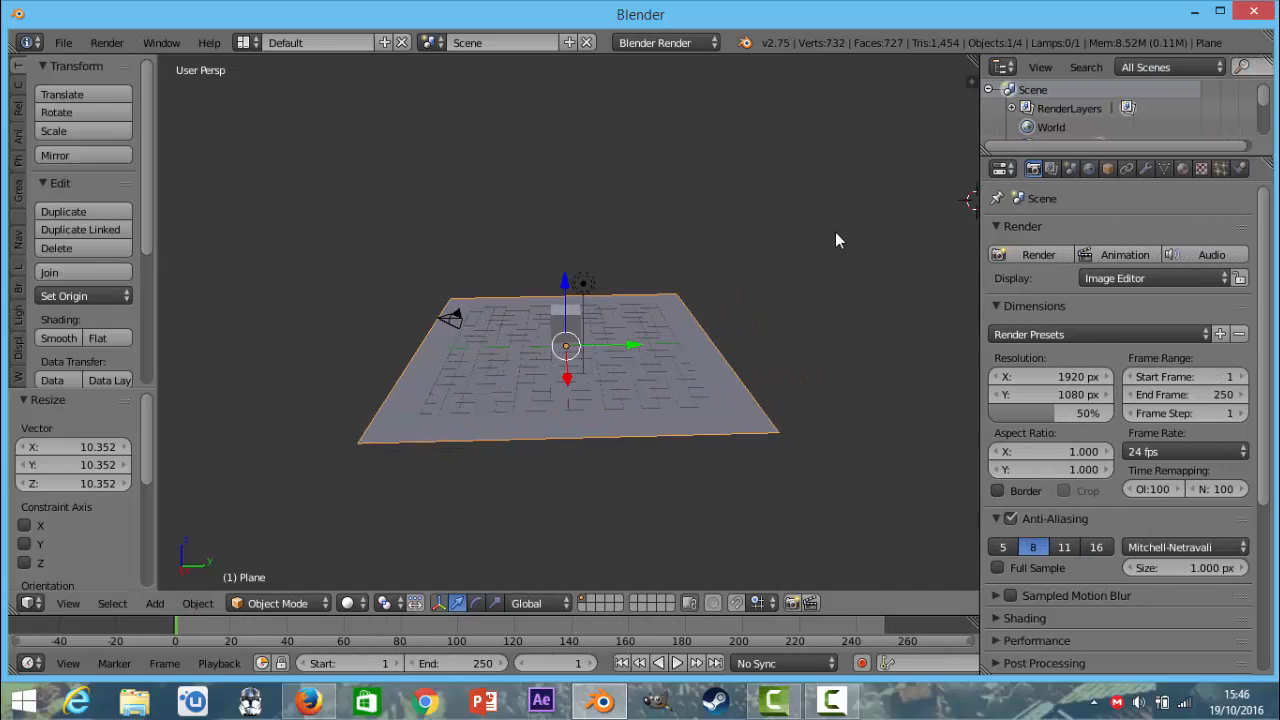
pyautogui.scroll(4, 651, 400)
pyautogui.moveTo(637, 351); pyautogui.dragTo(633, 329, button='middle')
pyautogui.rightClick(600, 384)
pyautogui.scroll(-7, 735, 365)
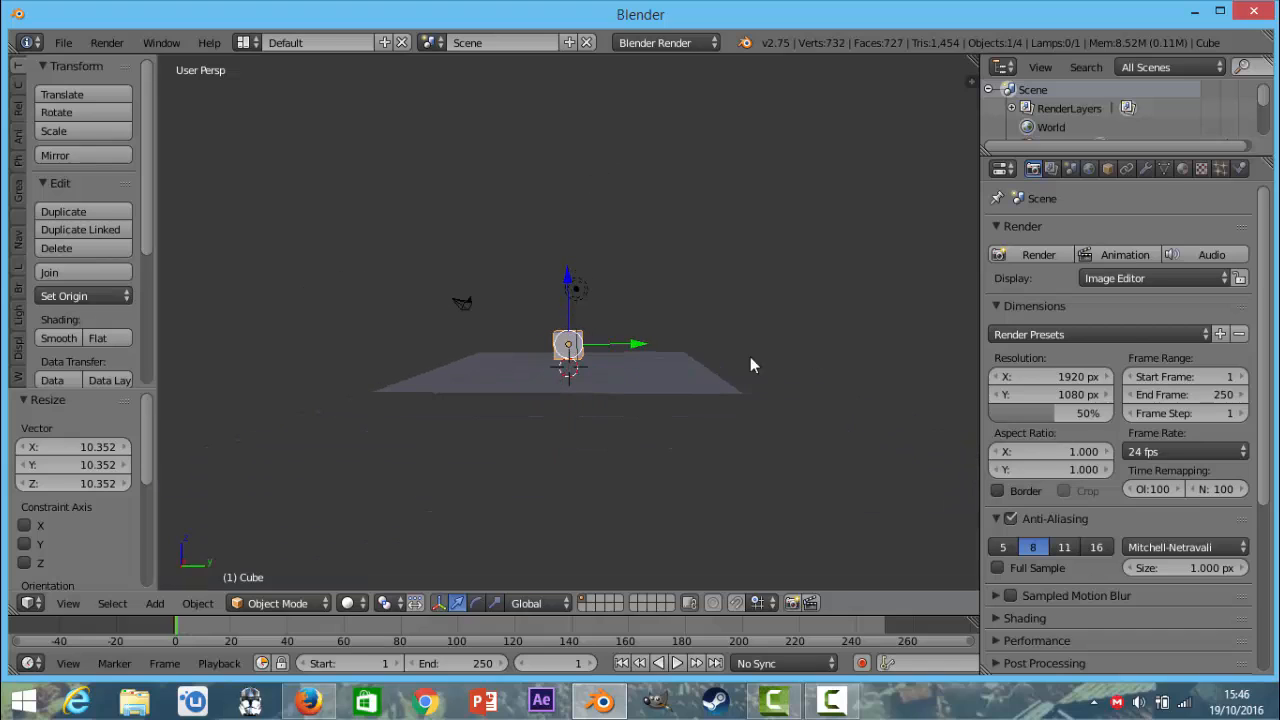
pyautogui.click(1148, 169)
pyautogui.click(1002, 231)
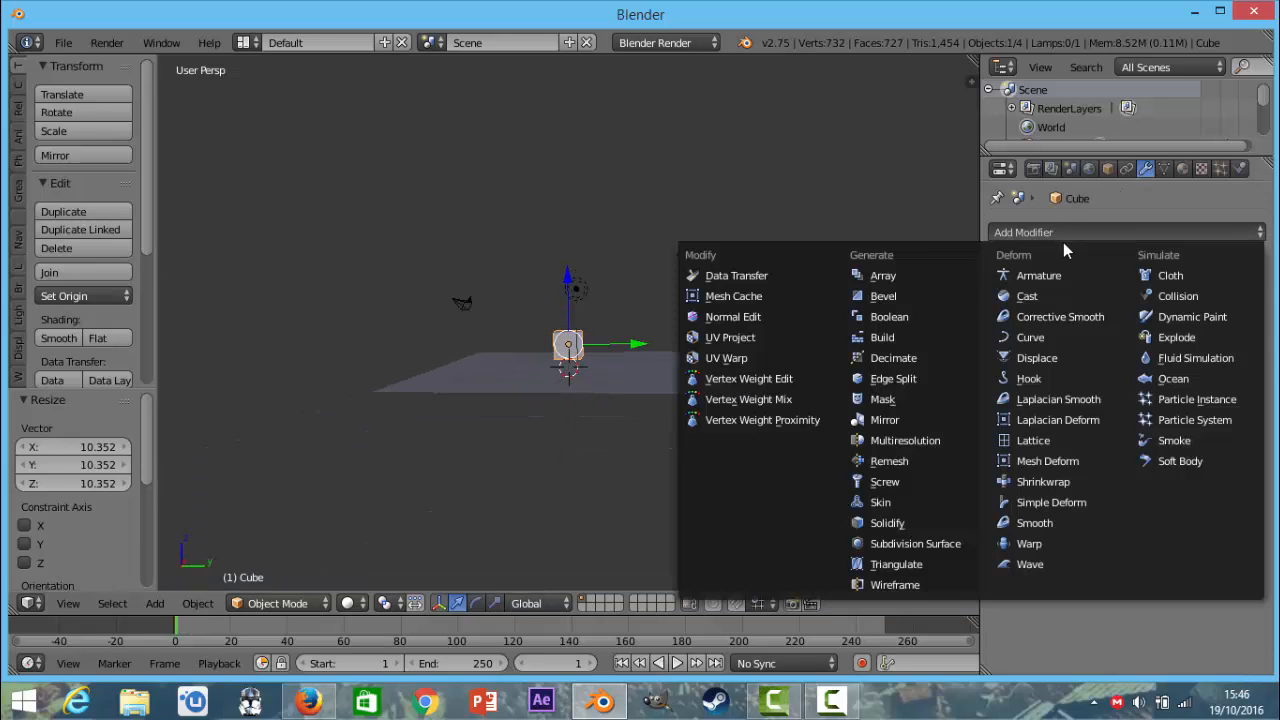
pyautogui.click(1165, 338)
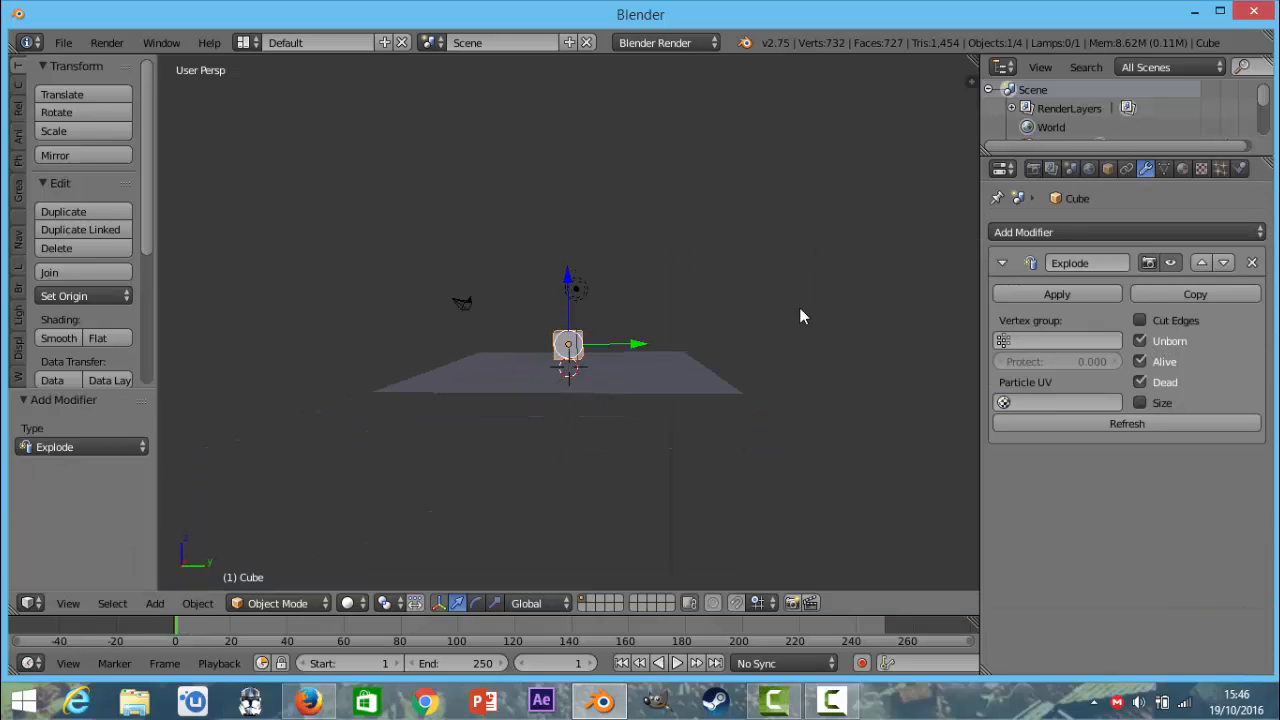
# Play the animation to check how the cube behaves with the Explode modifier.
pyautogui.scroll(3, 560, 336)
pyautogui.moveTo(589, 361); pyautogui.dragTo(588, 408, button='middle')
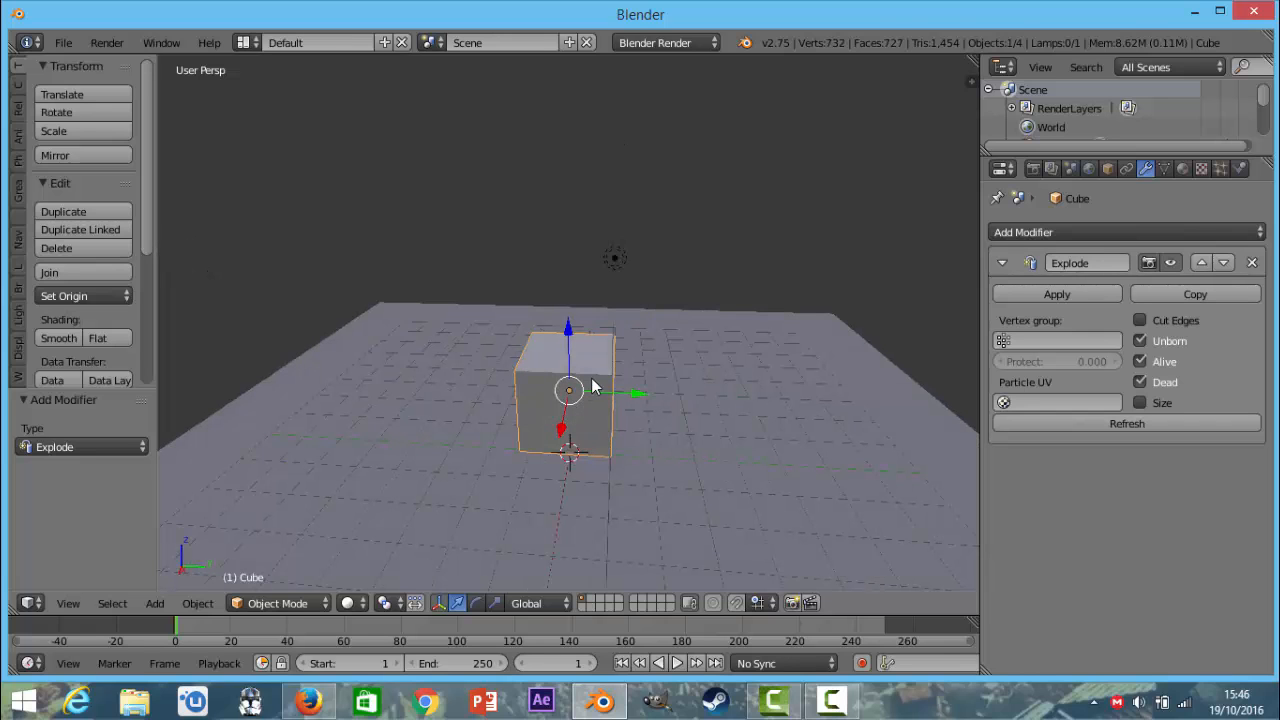
pyautogui.hotkey('alt', 'a')
pyautogui.scroll(-1, 595, 420)
pyautogui.press('Escape')
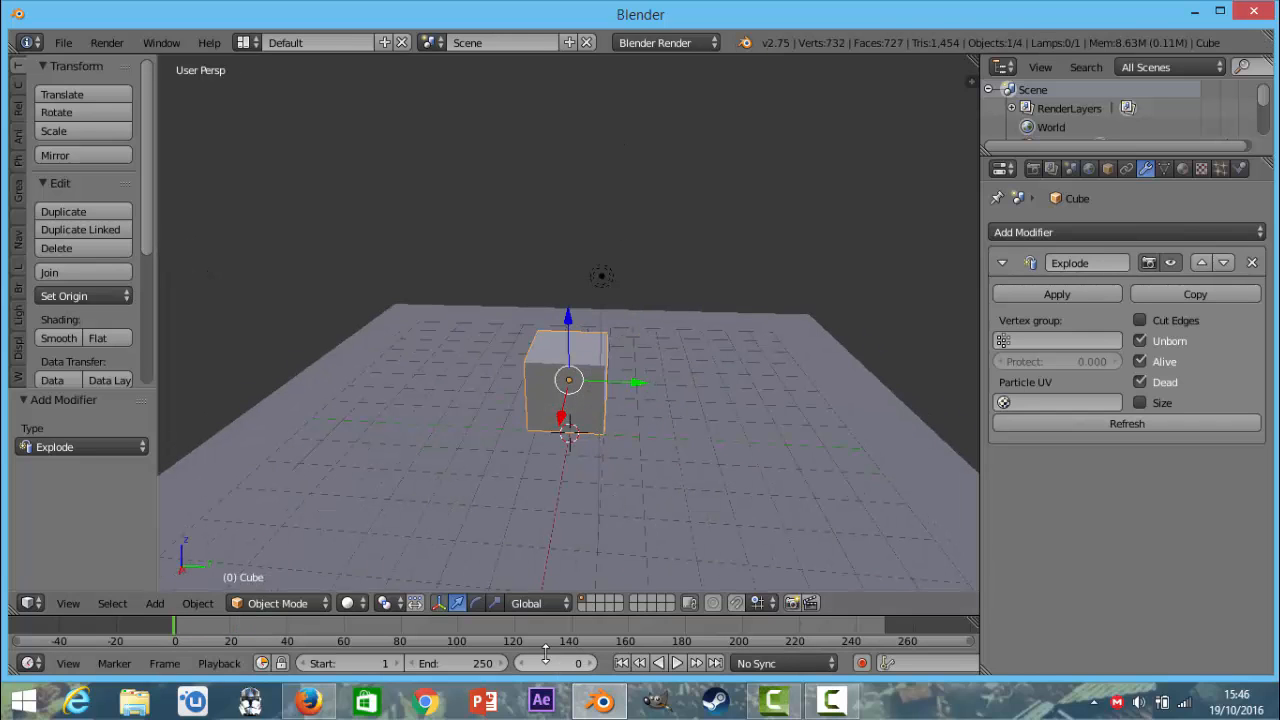
pyautogui.hotkey('alt', 'a')
pyautogui.moveTo(584, 394); pyautogui.dragTo(650, 363, button='middle')
pyautogui.press('Escape')
# Add a new particle system to the cube and play the animation to preview its particles.
pyautogui.click(1221, 168)
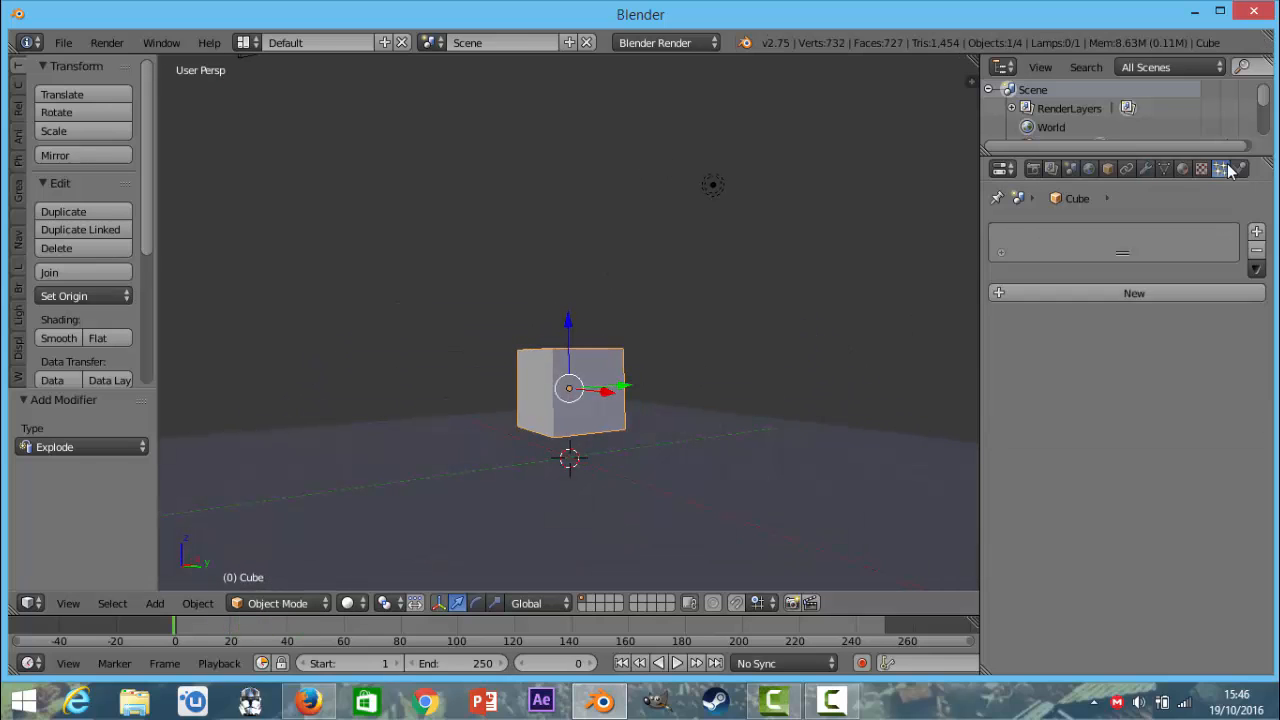
pyautogui.click(1114, 288)
pyautogui.hotkey('alt', 'a')
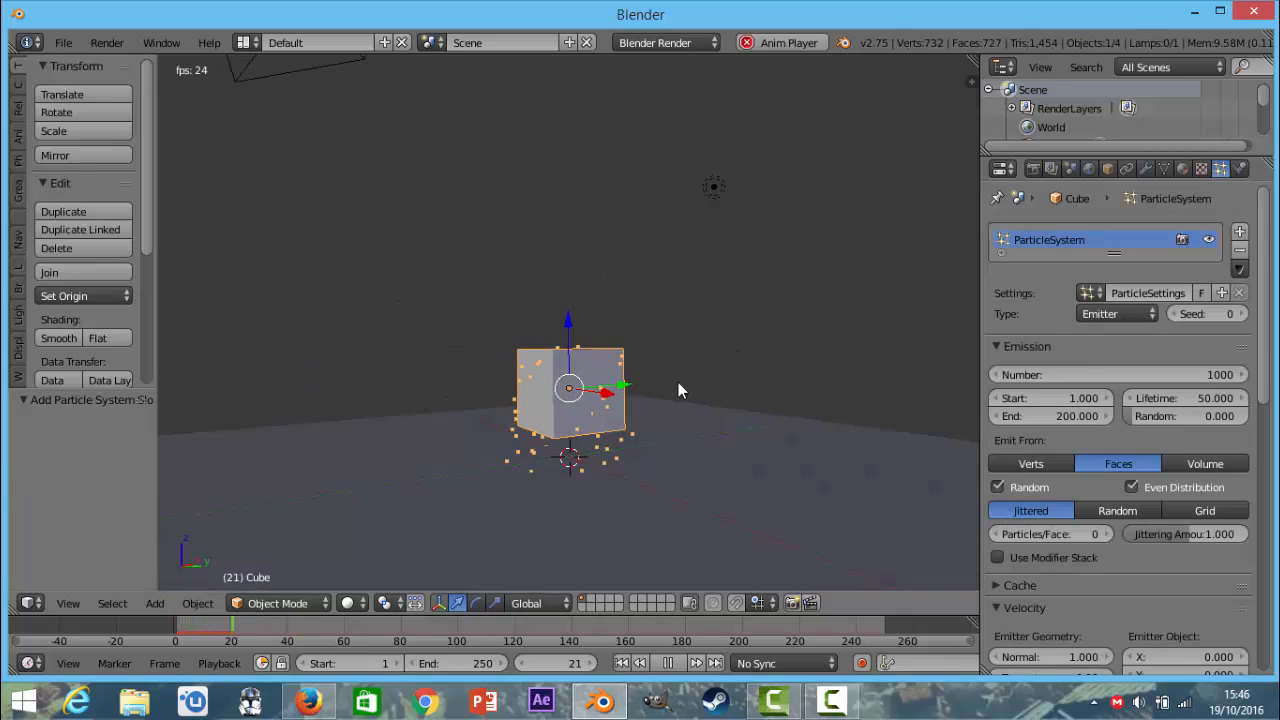
pyautogui.moveTo(680, 391); pyautogui.dragTo(610, 441, button='middle')
pyautogui.press('Escape')
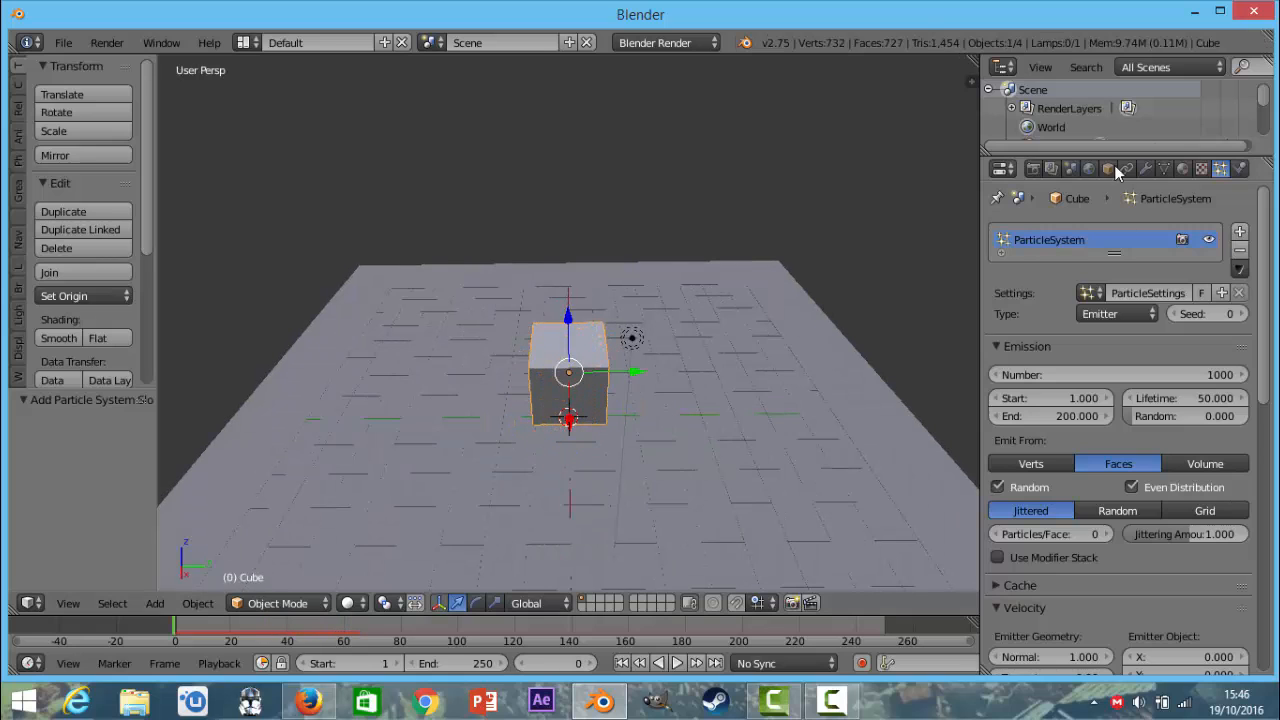
# Move the ParticleSystem modifier above the Explode modifier in the cube's modifier stack and briefly play the animation.
pyautogui.click(1145, 169)
pyautogui.click(1058, 340)
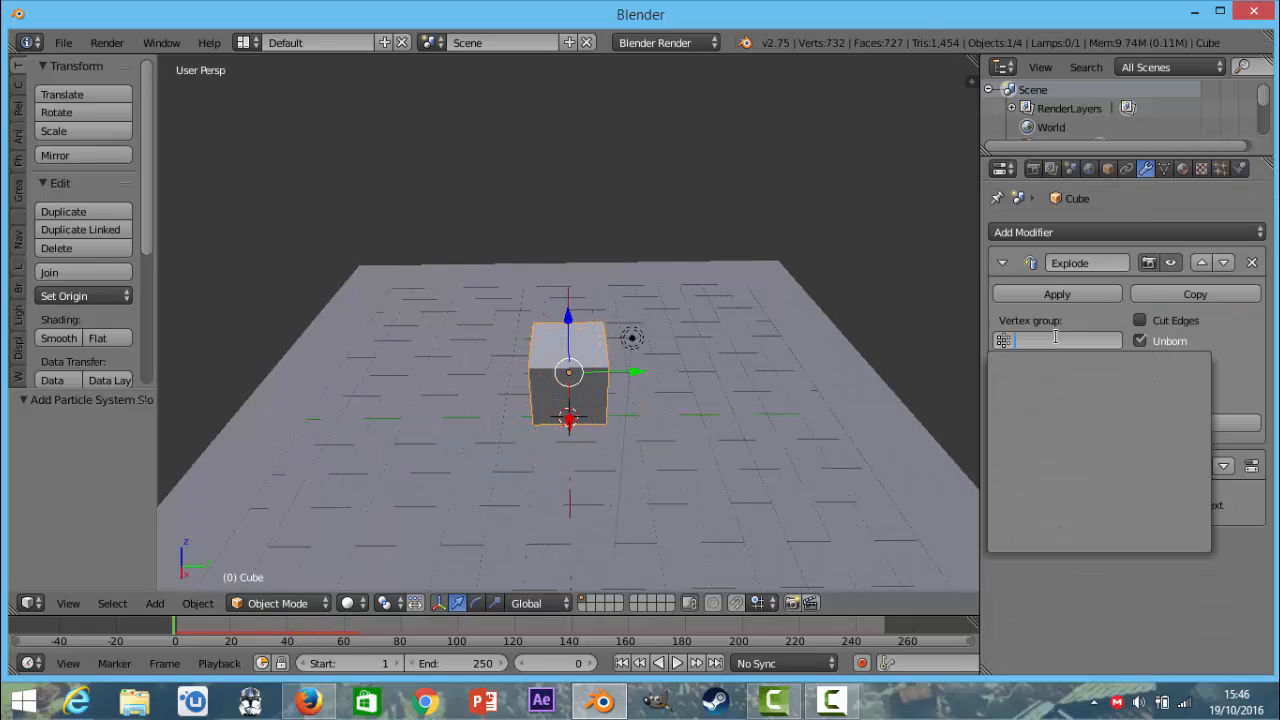
pyautogui.click(1201, 466)
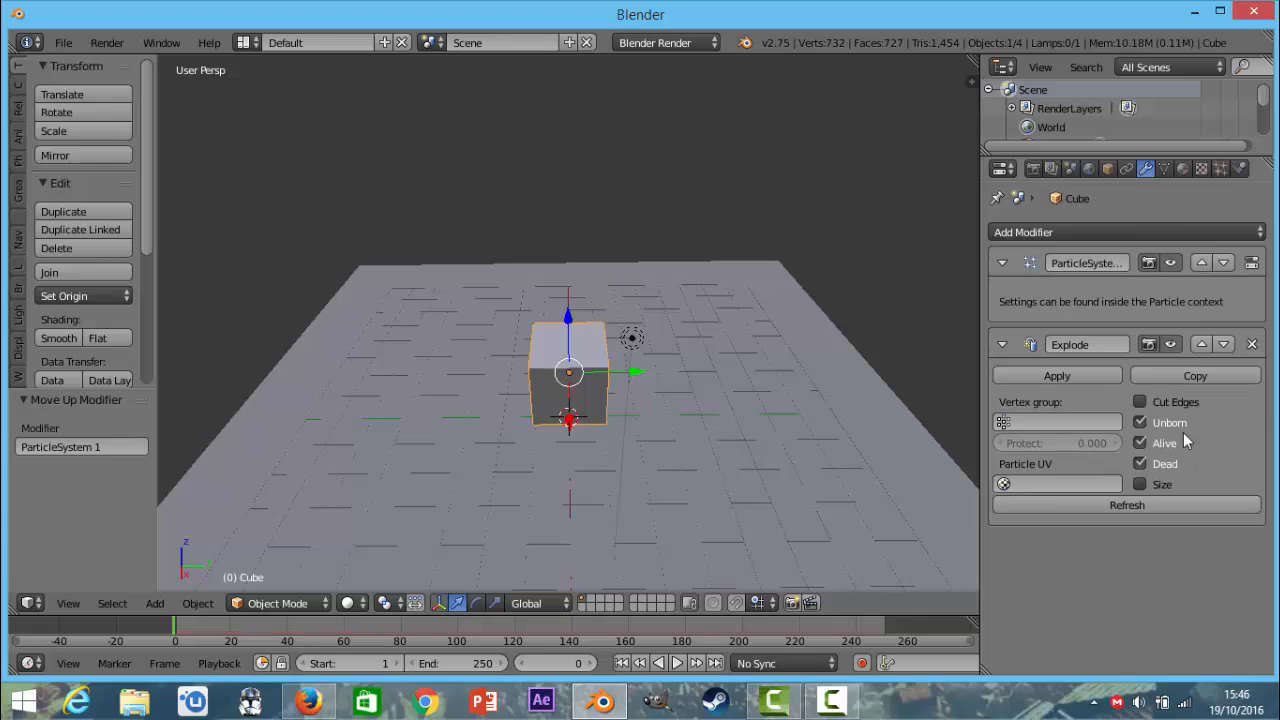
pyautogui.hotkey('alt', 'a')
pyautogui.press('Escape')
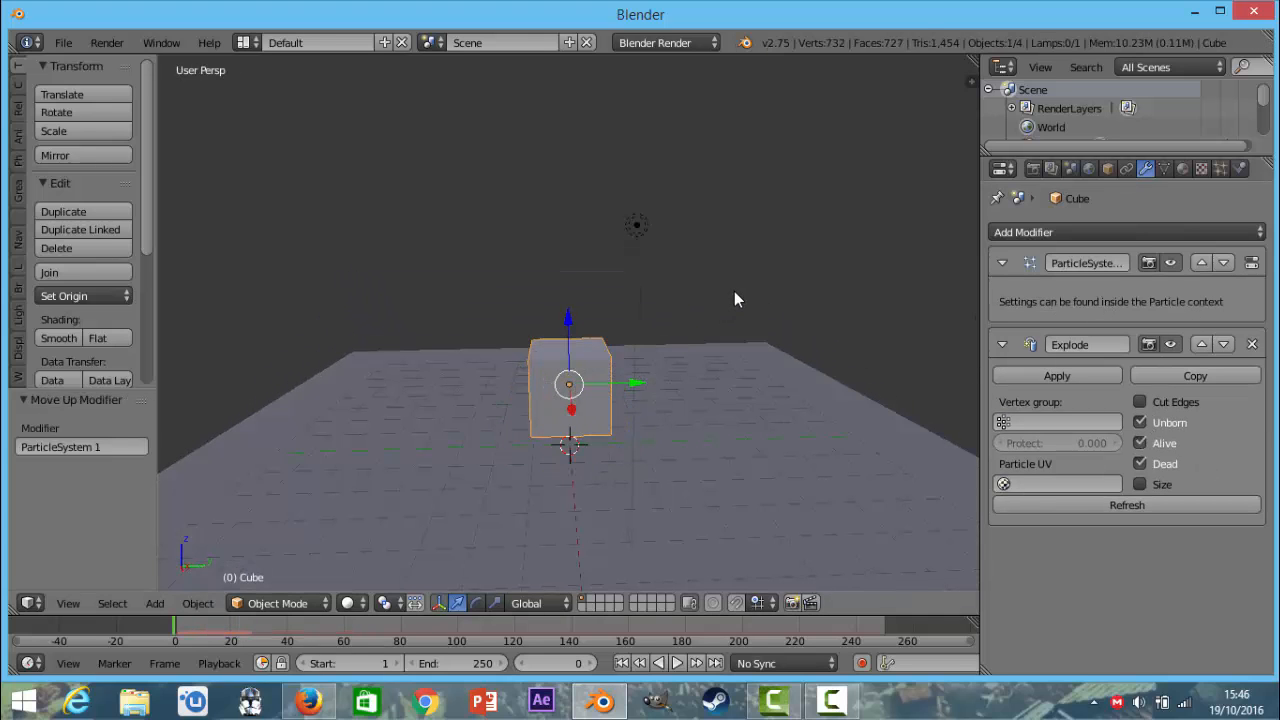
# Play the animation and examine from several angles and distances how the cube breaks into pieces.
pyautogui.hotkey('alt', 'a')
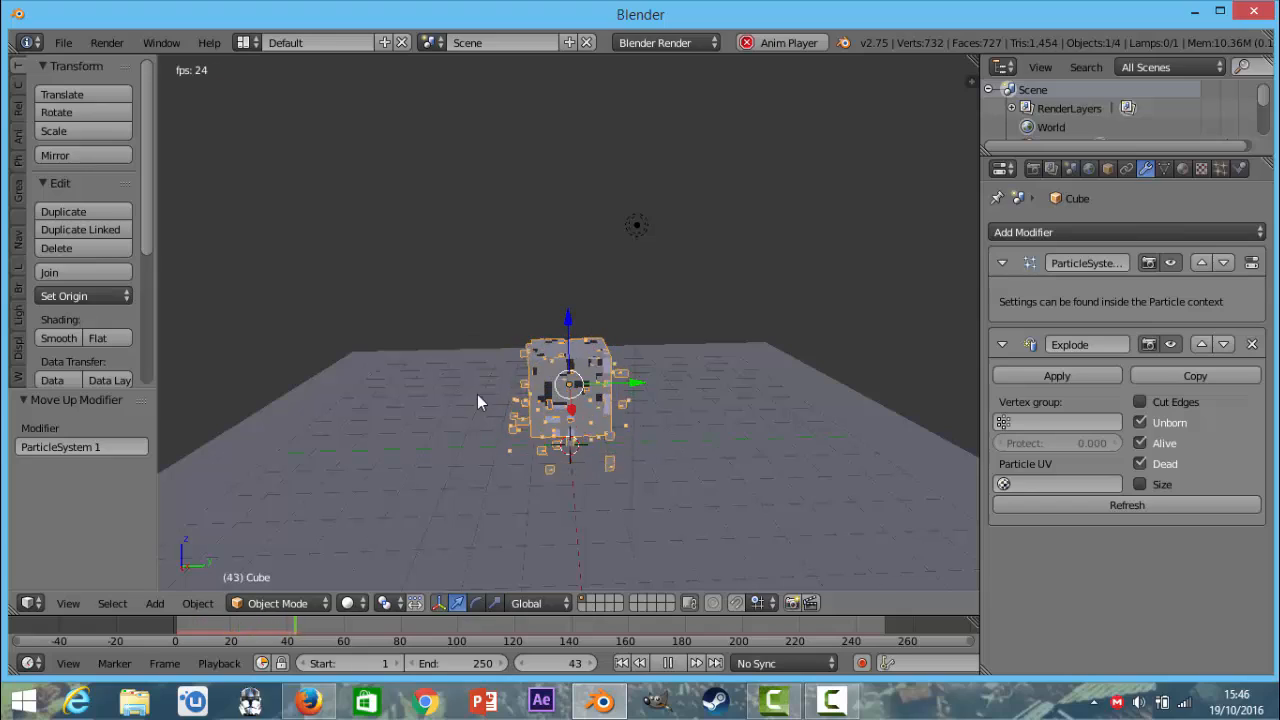
pyautogui.moveTo(655, 467); pyautogui.dragTo(772, 530, button='middle')
pyautogui.scroll(5, 772, 530)
pyautogui.moveTo(706, 481); pyautogui.dragTo(697, 330, button='middle')
pyautogui.scroll(-4, 685, 358)
pyautogui.scroll(2, 680, 428)
pyautogui.scroll(-2, 680, 428)
pyautogui.scroll(4, 697, 330)
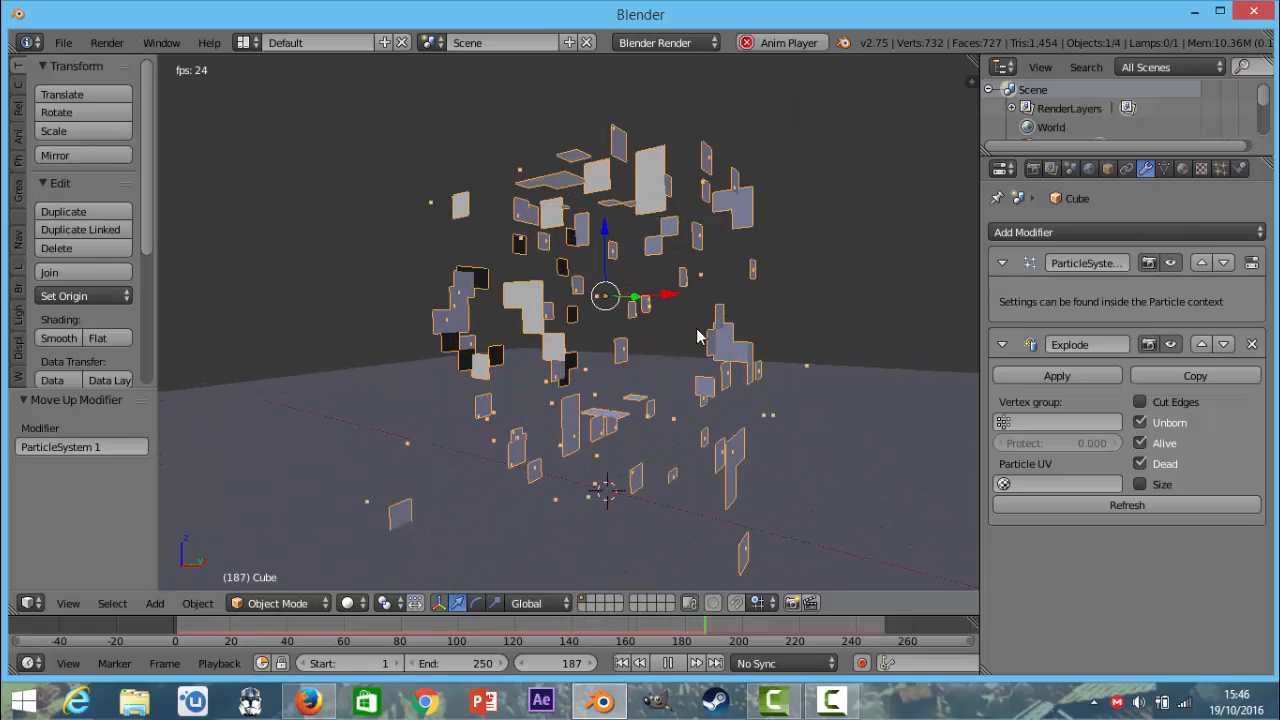
pyautogui.hotkey('alt', 'a')
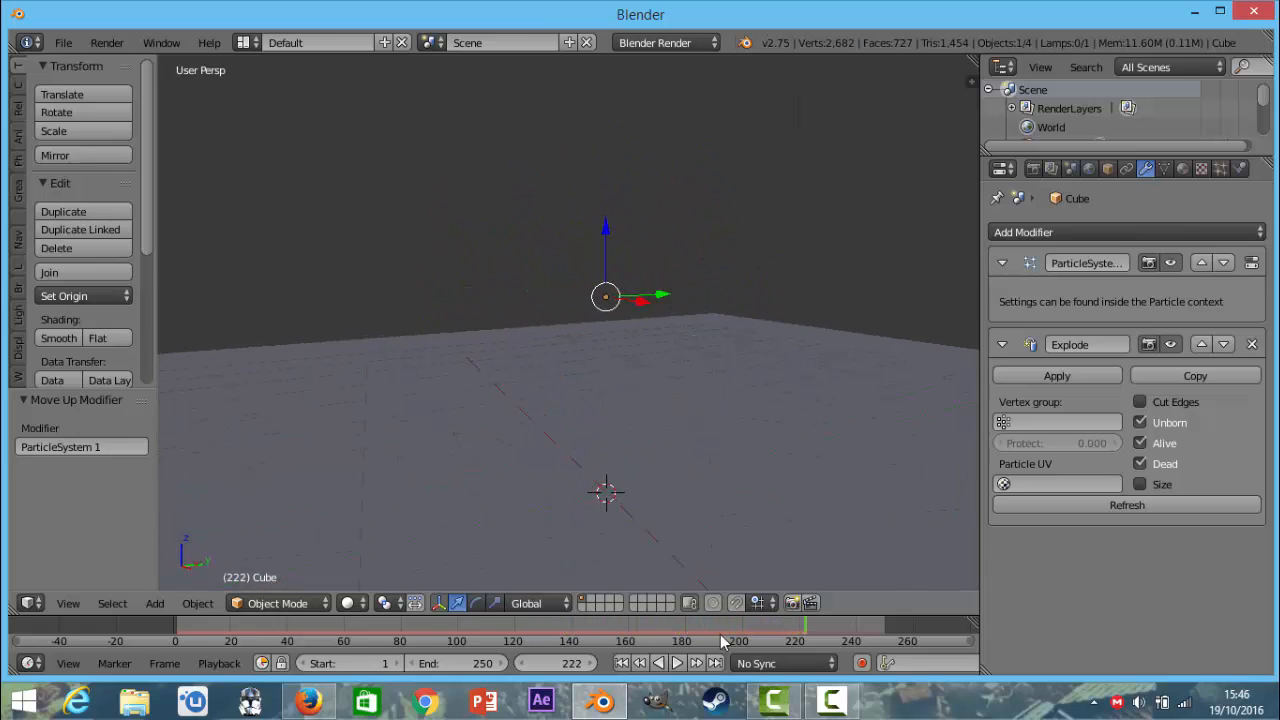
# Return to the first frame and set the timeline's end frame to 50.
pyautogui.hotkey('shift', 'Left')
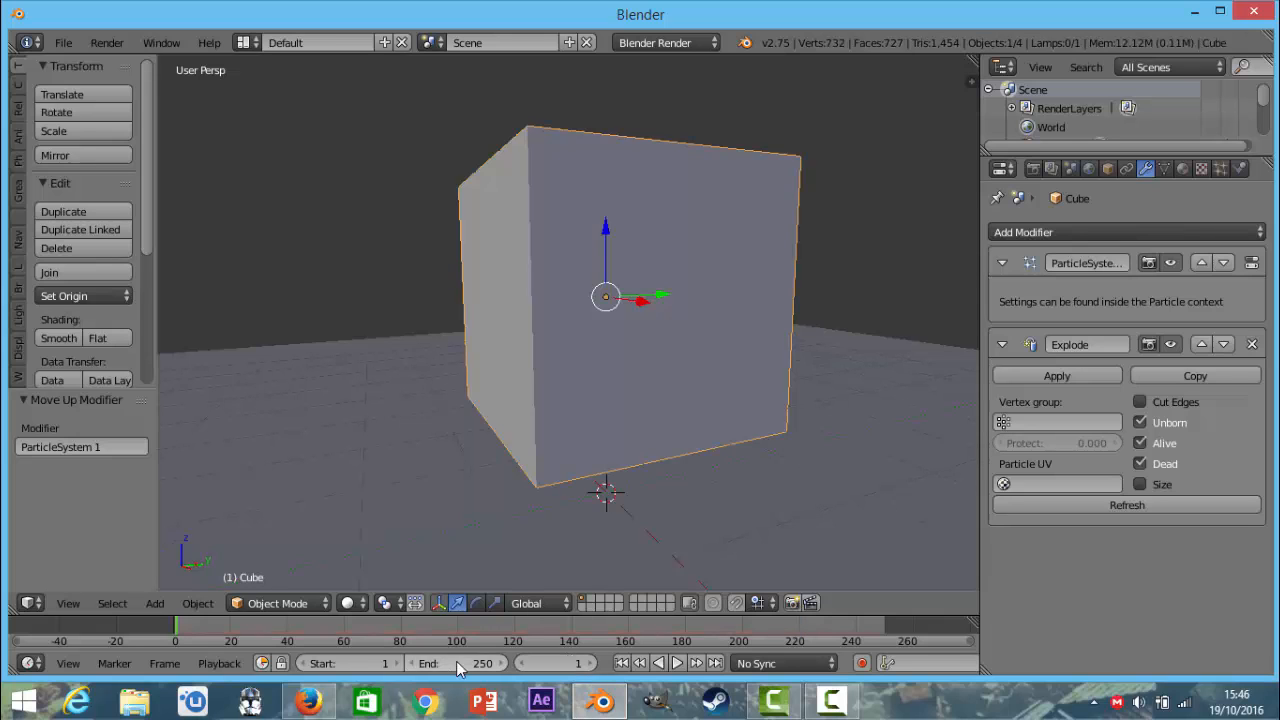
pyautogui.click(458, 665)
pyautogui.write('50')
pyautogui.press('Return')
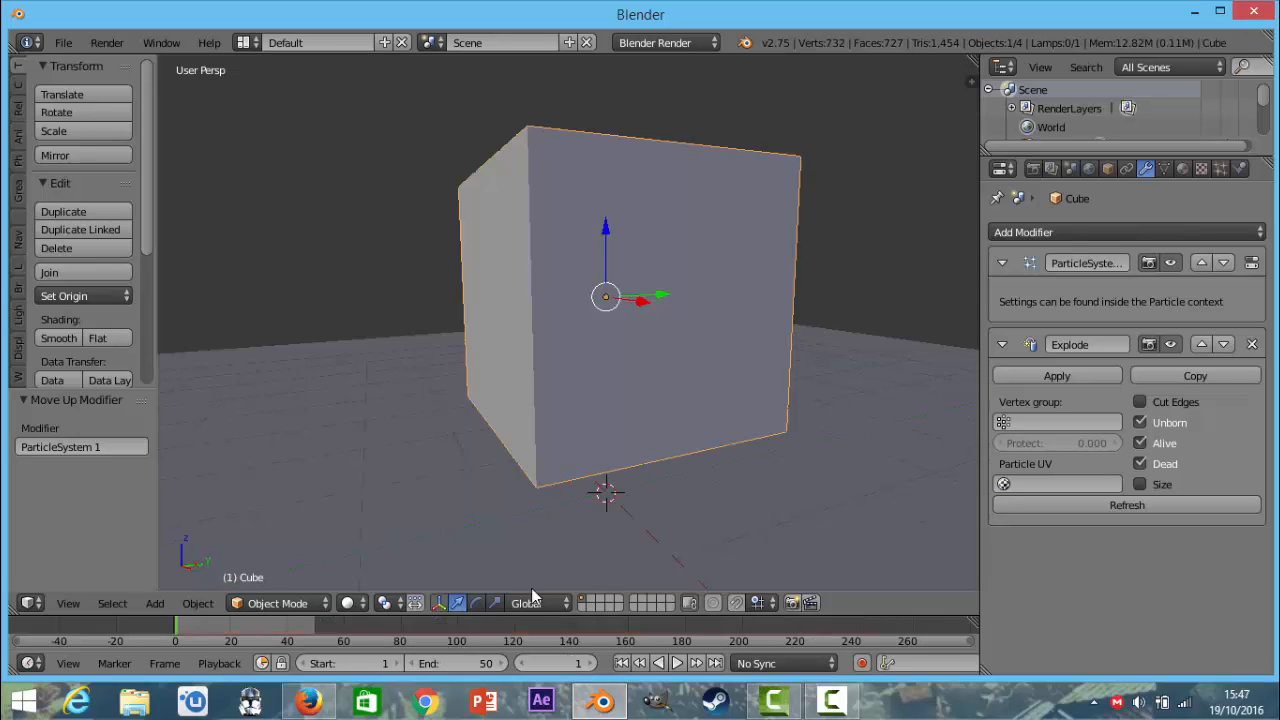
# Set the cube's particle number to 25 and play the animation to preview the larger fragments.
pyautogui.scroll(-5, 614, 397)
pyautogui.moveTo(614, 397); pyautogui.dragTo(560, 432, button='middle')
pyautogui.click(1221, 168)
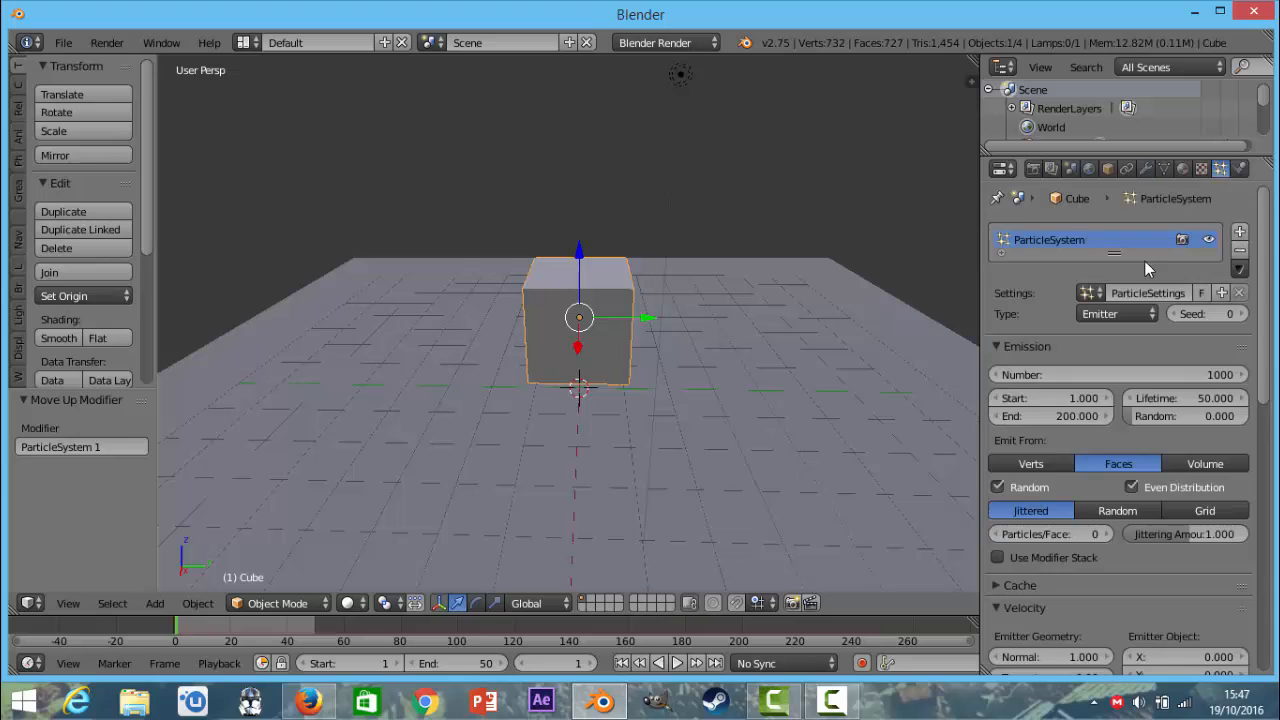
pyautogui.doubleClick(1179, 376)
pyautogui.write('25')
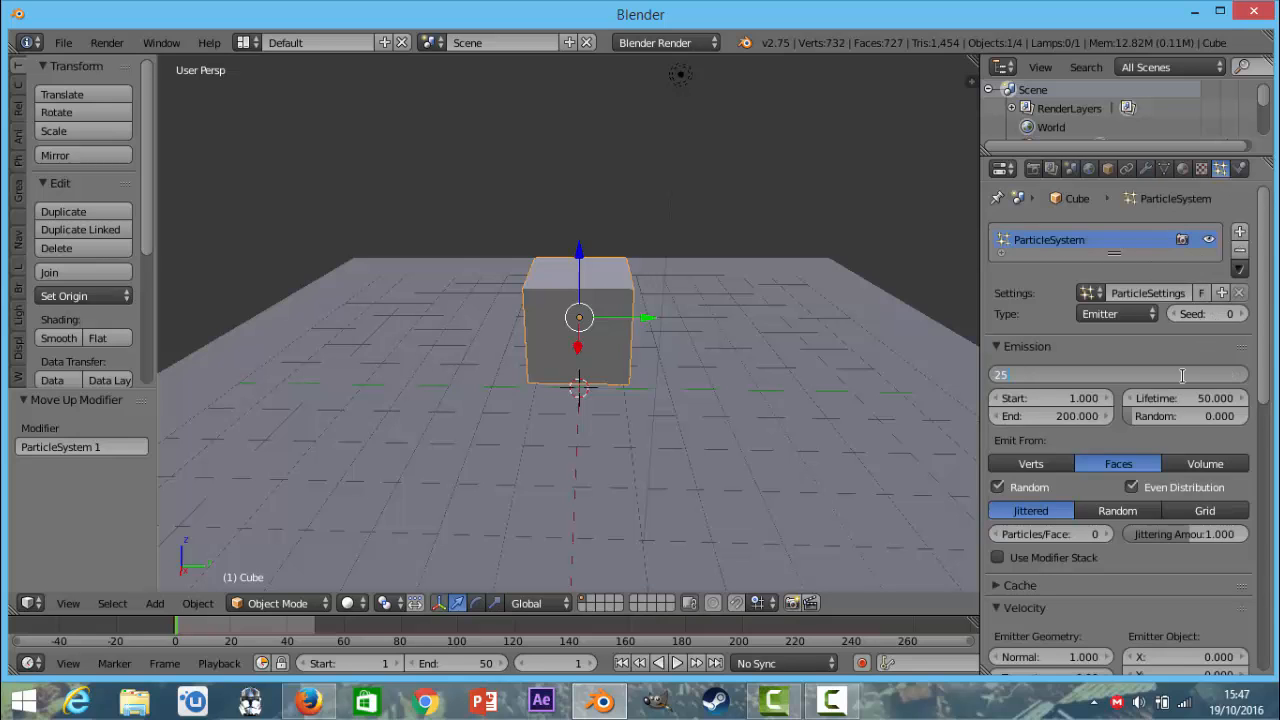
pyautogui.press('Return')
pyautogui.hotkey('alt', 'a')
pyautogui.moveTo(771, 225); pyautogui.dragTo(528, 286, button='middle')
pyautogui.press('Escape')
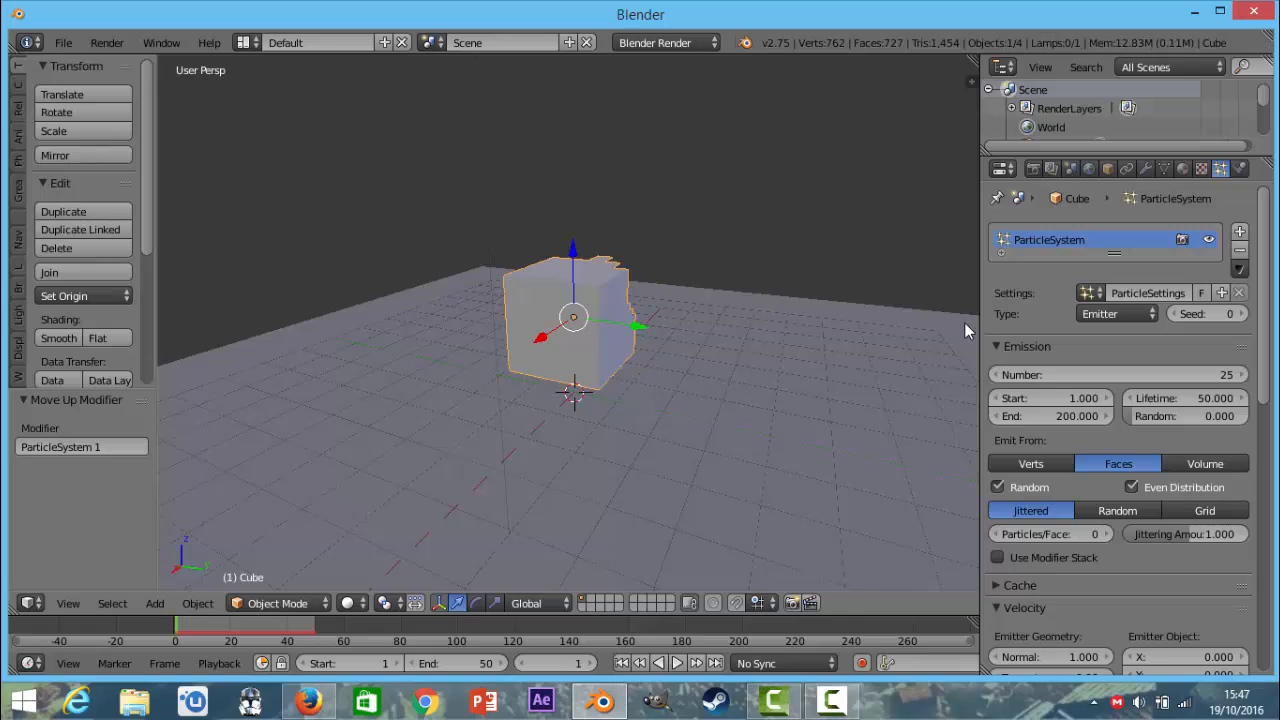
# Set the particle emission end to frame 3 and play the animation to preview the faster burst.
pyautogui.click(1048, 416)
pyautogui.press('Return')
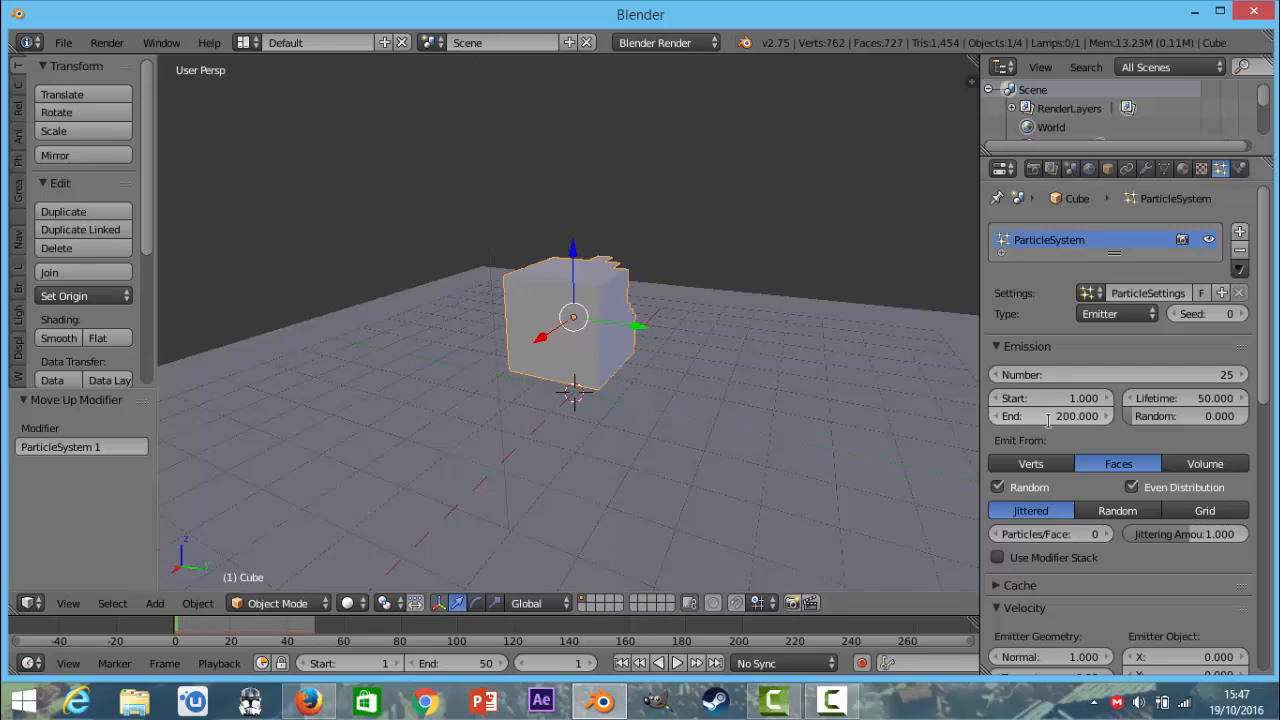
pyautogui.click(1048, 416)
pyautogui.write('3')
pyautogui.press('Return')
pyautogui.hotkey('alt', 'a')
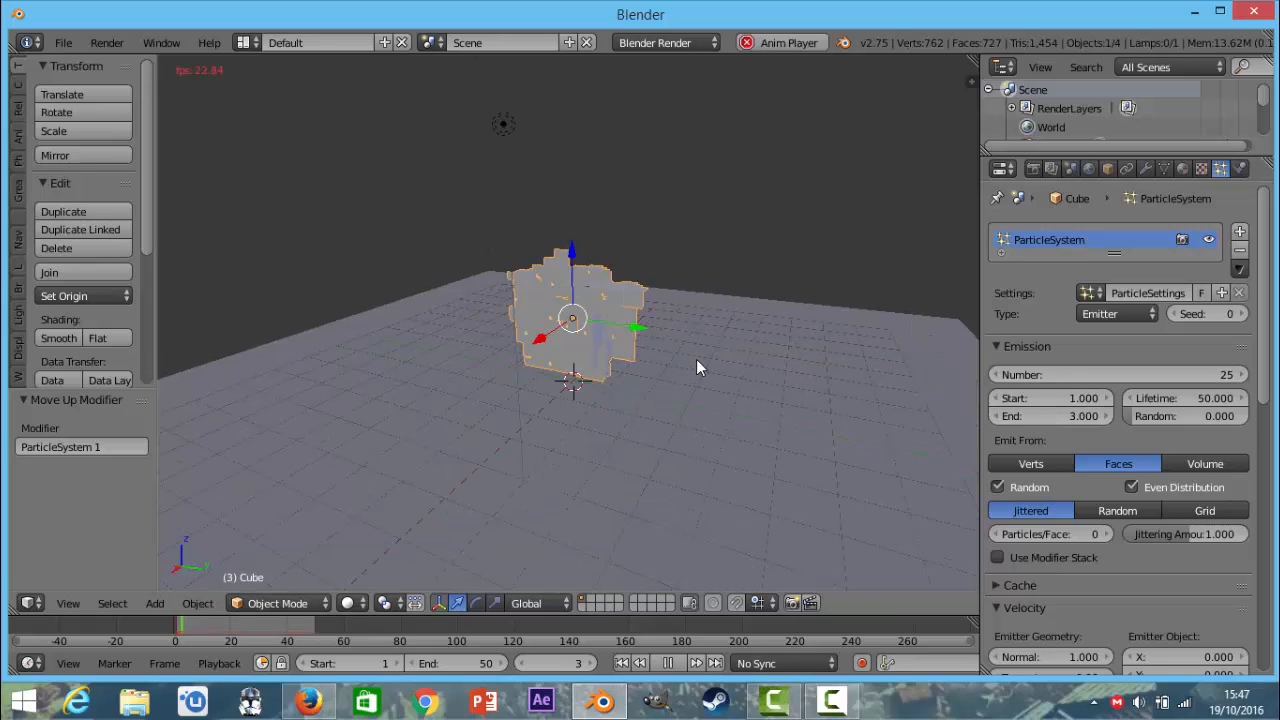
pyautogui.press('Escape')
# Set the particles' normal velocity to 4 and emitter object Z velocity to 1, and preview the explosion.
pyautogui.scroll(-1, 1115, 415)
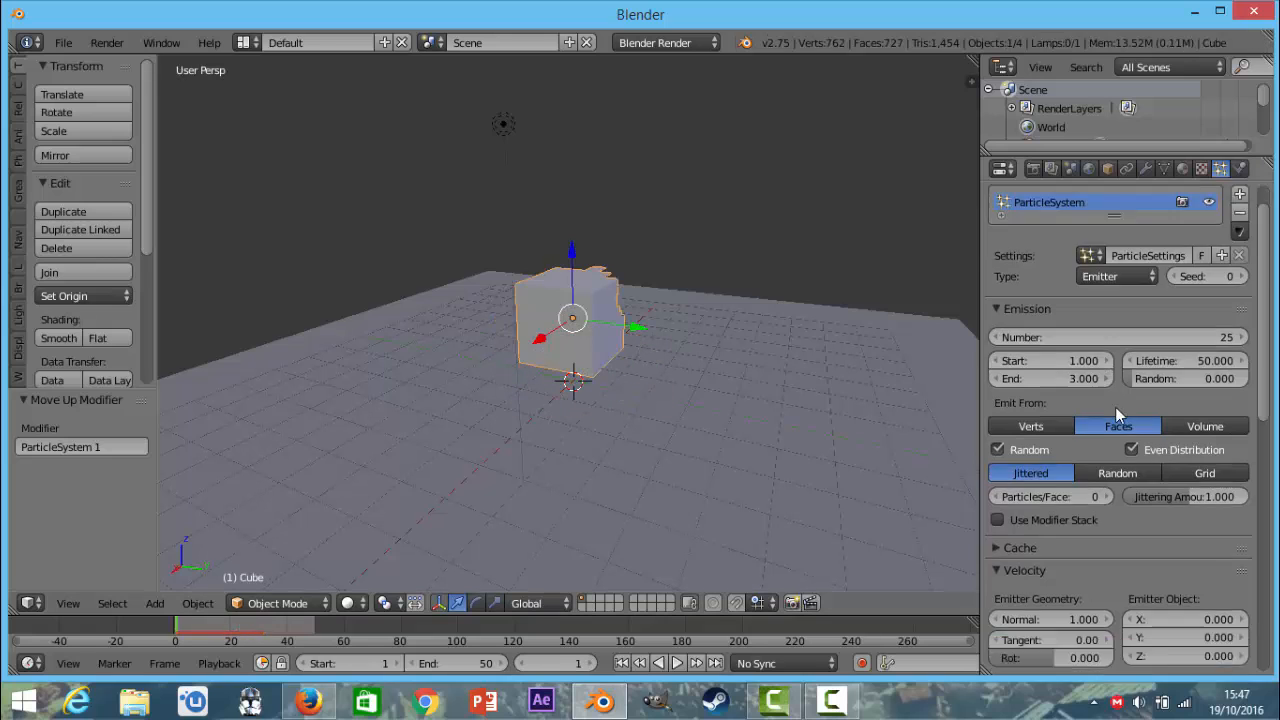
pyautogui.scroll(-5, 1112, 420)
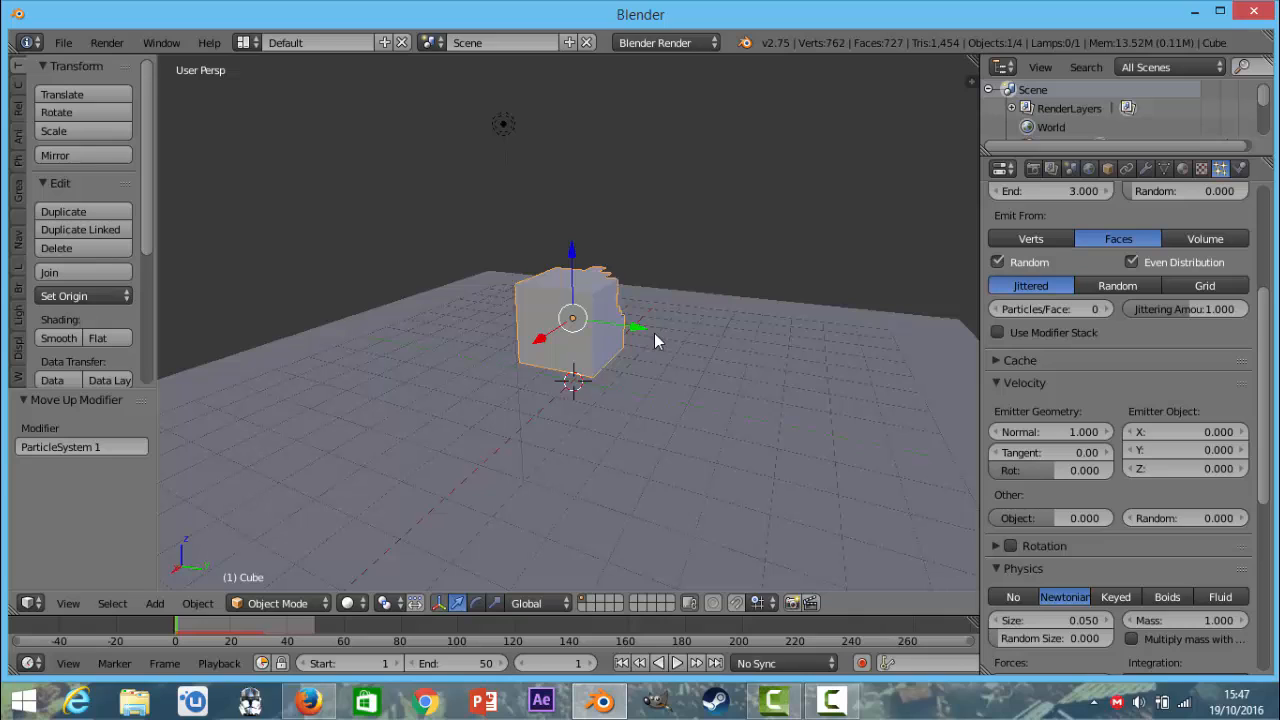
pyautogui.click(1044, 436)
pyautogui.write('4')
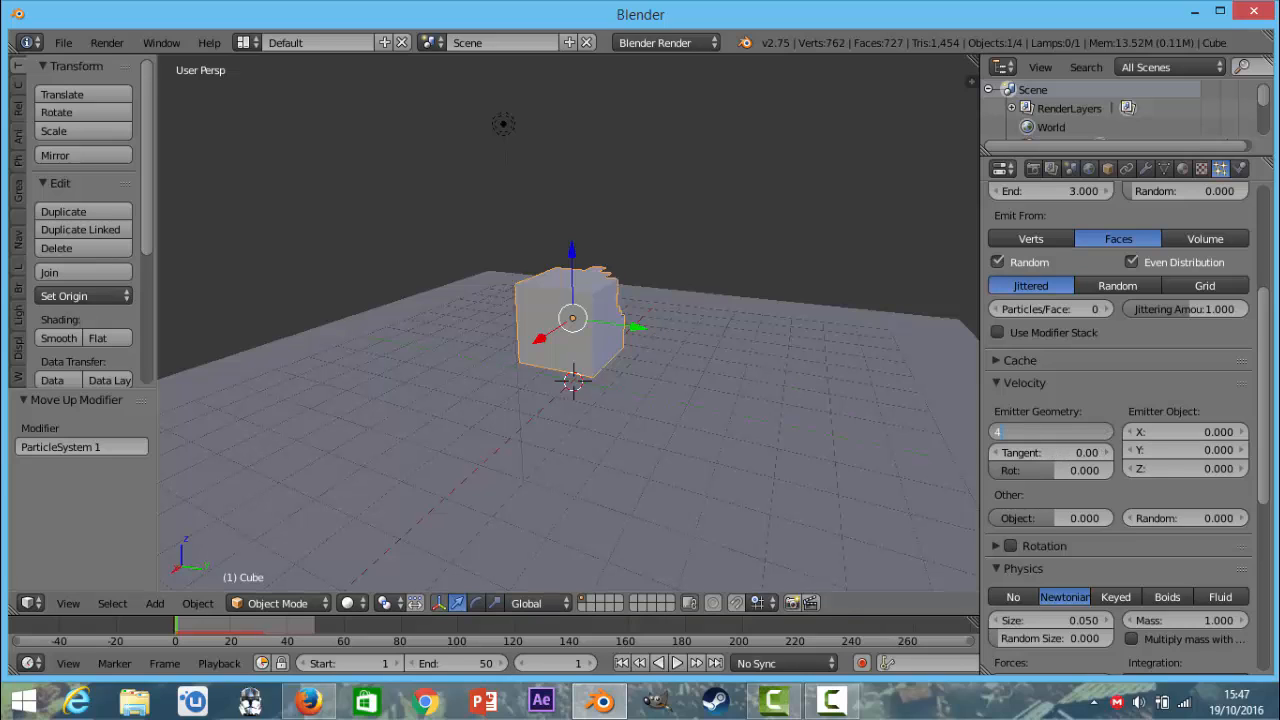
pyautogui.press('Return')
pyautogui.click(1171, 468)
pyautogui.write('1')
pyautogui.press('Return')
pyautogui.scroll(-2, 672, 372)
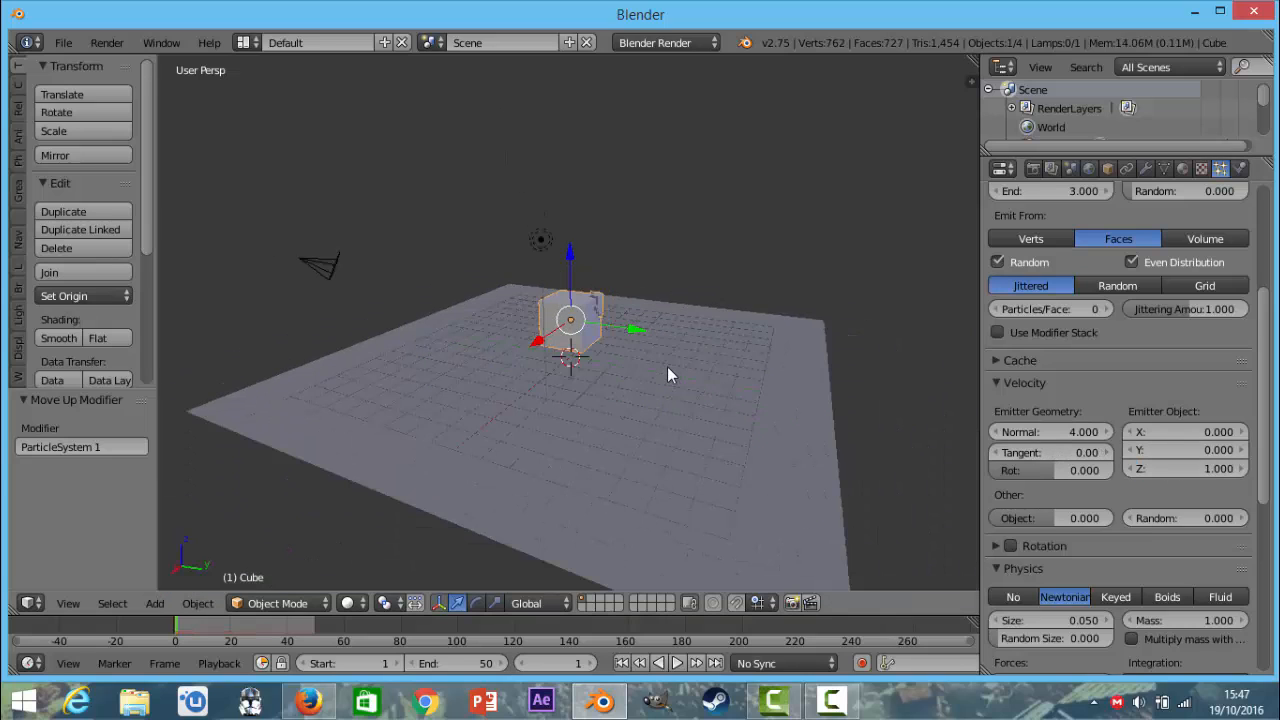
pyautogui.hotkey('alt', 'a')
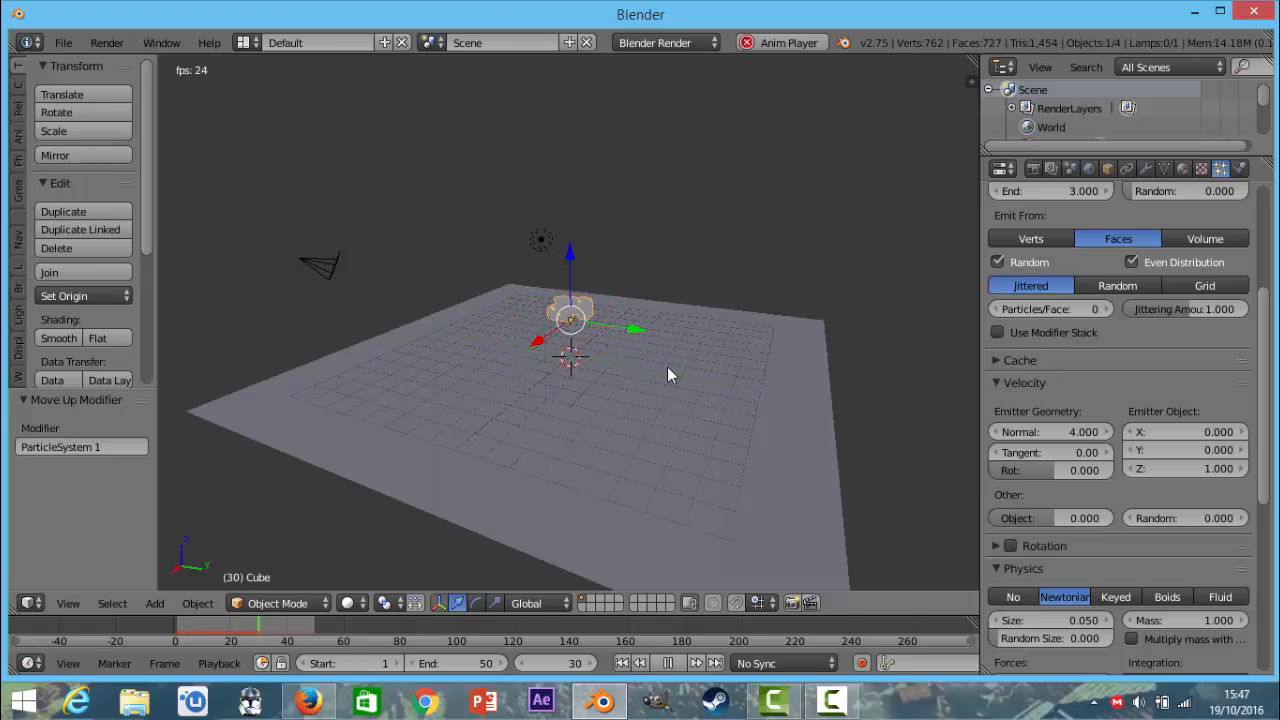
pyautogui.moveTo(669, 374); pyautogui.dragTo(870, 300, button='middle')
pyautogui.press('Escape')
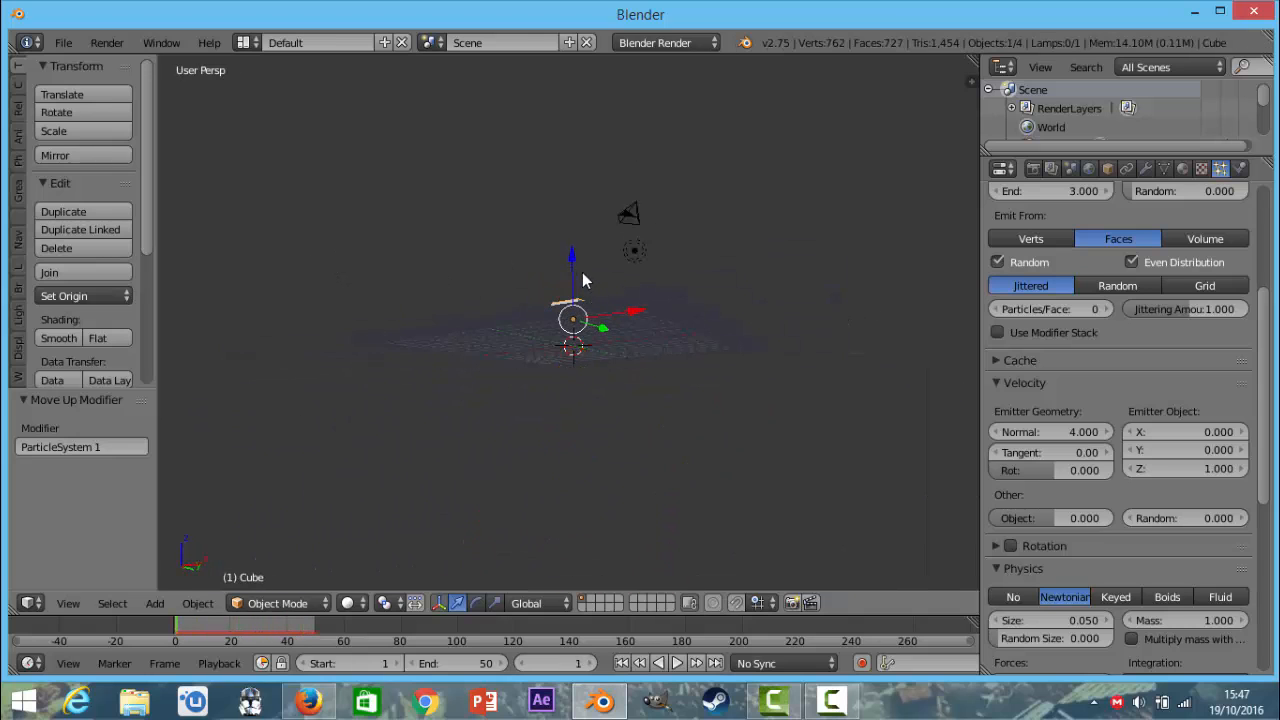
# Raise the cube about 1.195 units along Z above the ground plane and preview the explosion.
pyautogui.moveTo(584, 281); pyautogui.dragTo(616, 229)
pyautogui.moveTo(616, 229); pyautogui.dragTo(740, 289, button='middle')
pyautogui.hotkey('alt', 'a')
pyautogui.press('Escape')
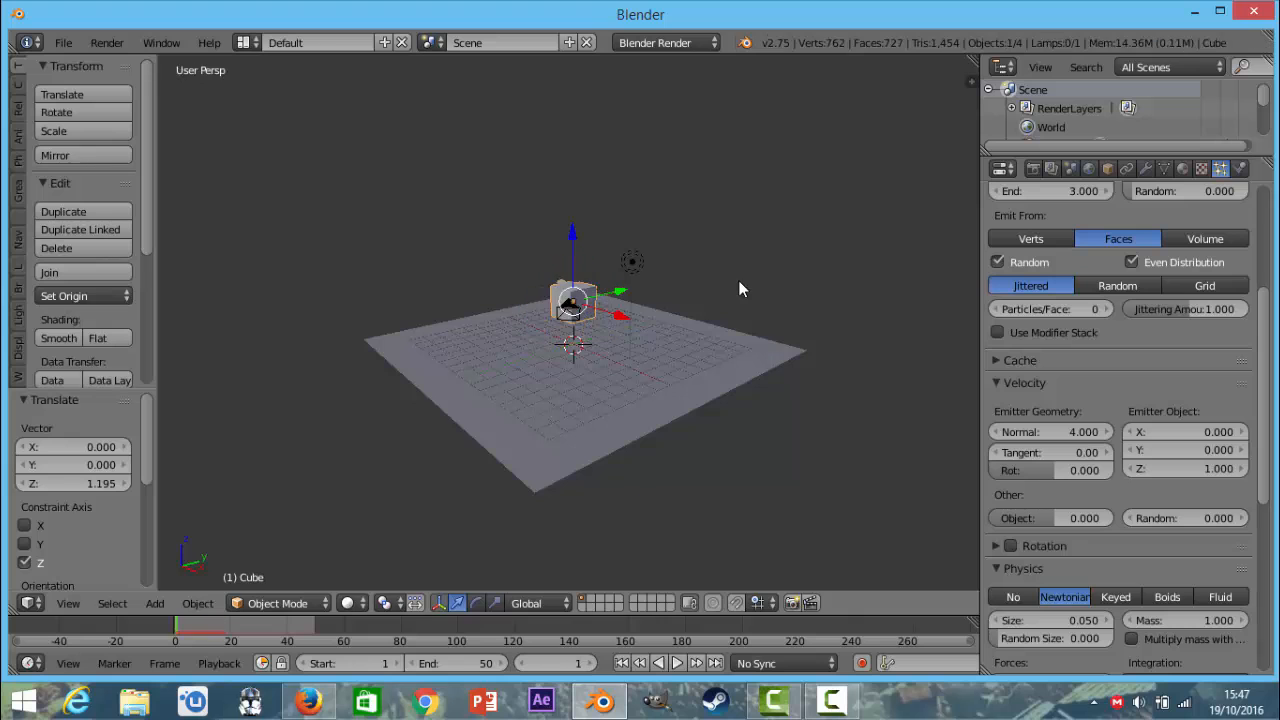
# Scale the cube down by a factor of about 0.236 and play the animation to check the explosion.
pyautogui.press('s')
pyautogui.click(614, 309)
pyautogui.scroll(4, 590, 335)
pyautogui.hotkey('alt', 'a')
pyautogui.moveTo(584, 340); pyautogui.dragTo(625, 295, button='middle')
pyautogui.press('Escape')
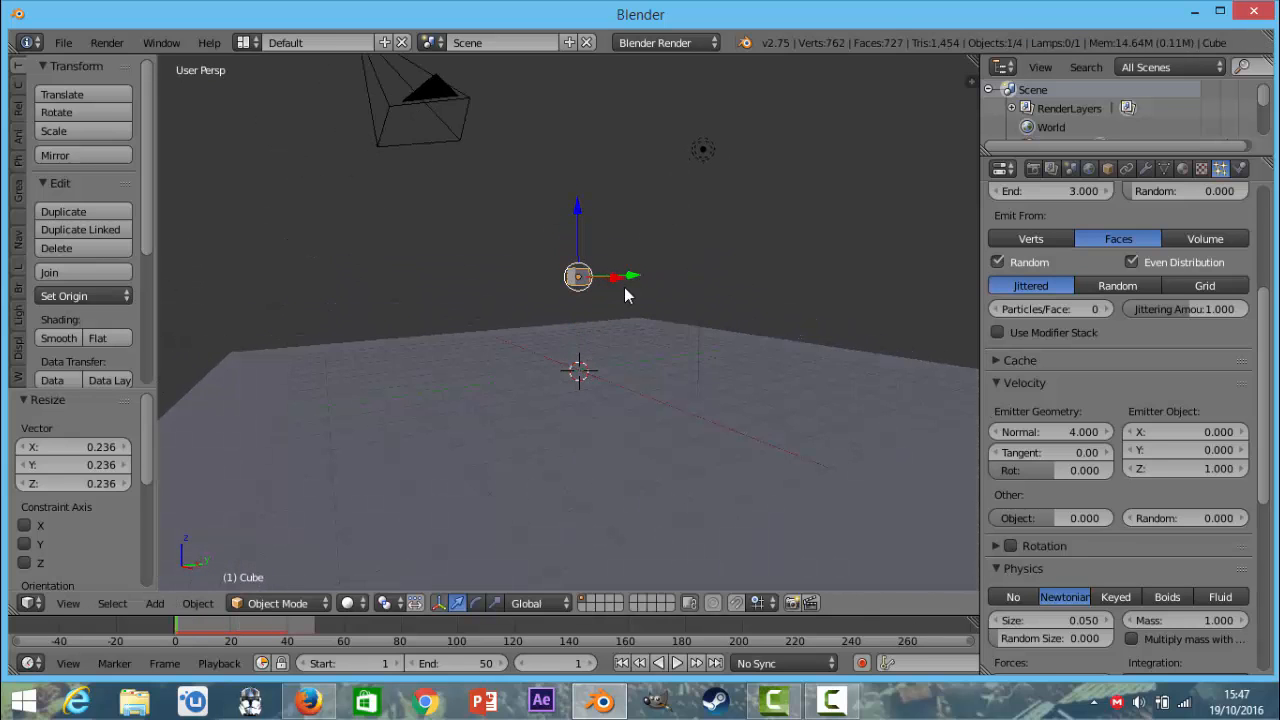
# Refine the cube's size by scaling it by about 0.441, previewing the explosion, and enlarging it by about 1.944.
pyautogui.press('s')
pyautogui.click(654, 287)
pyautogui.hotkey('alt', 'a')
pyautogui.scroll(-2, 654, 287)
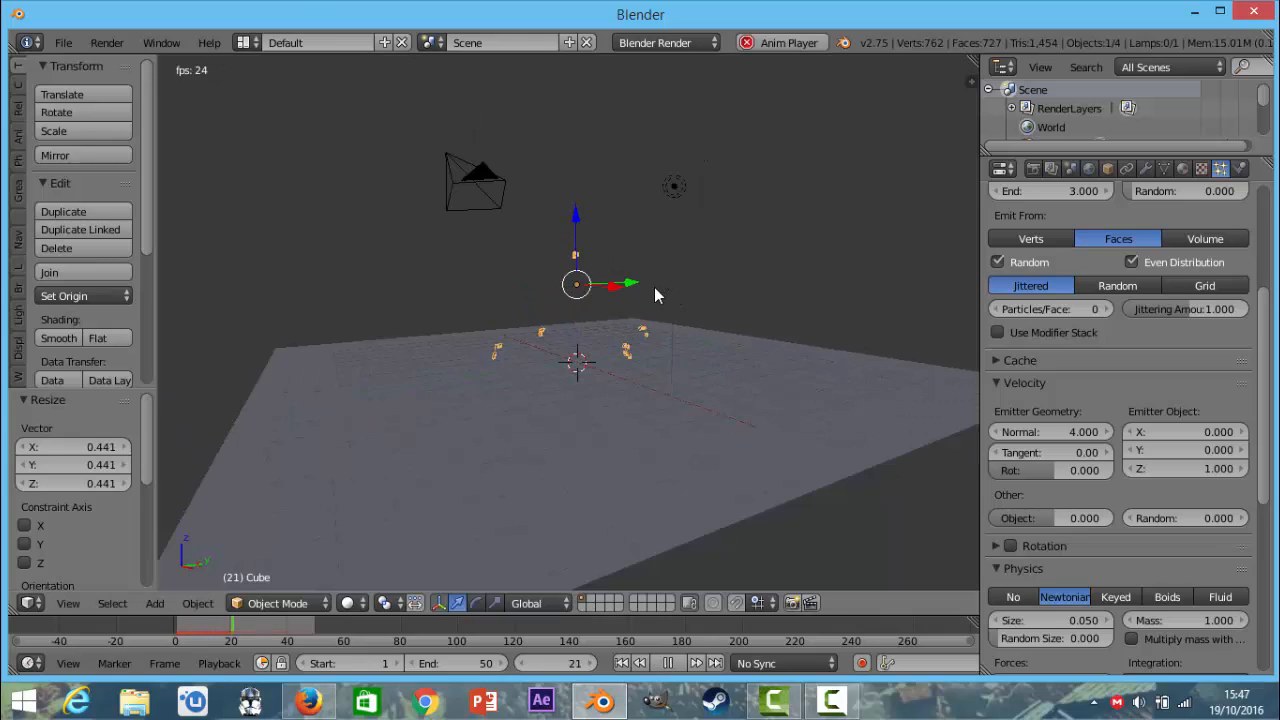
pyautogui.scroll(-2, 654, 287)
pyautogui.press('Escape')
pyautogui.press('s')
pyautogui.click(1144, 327)
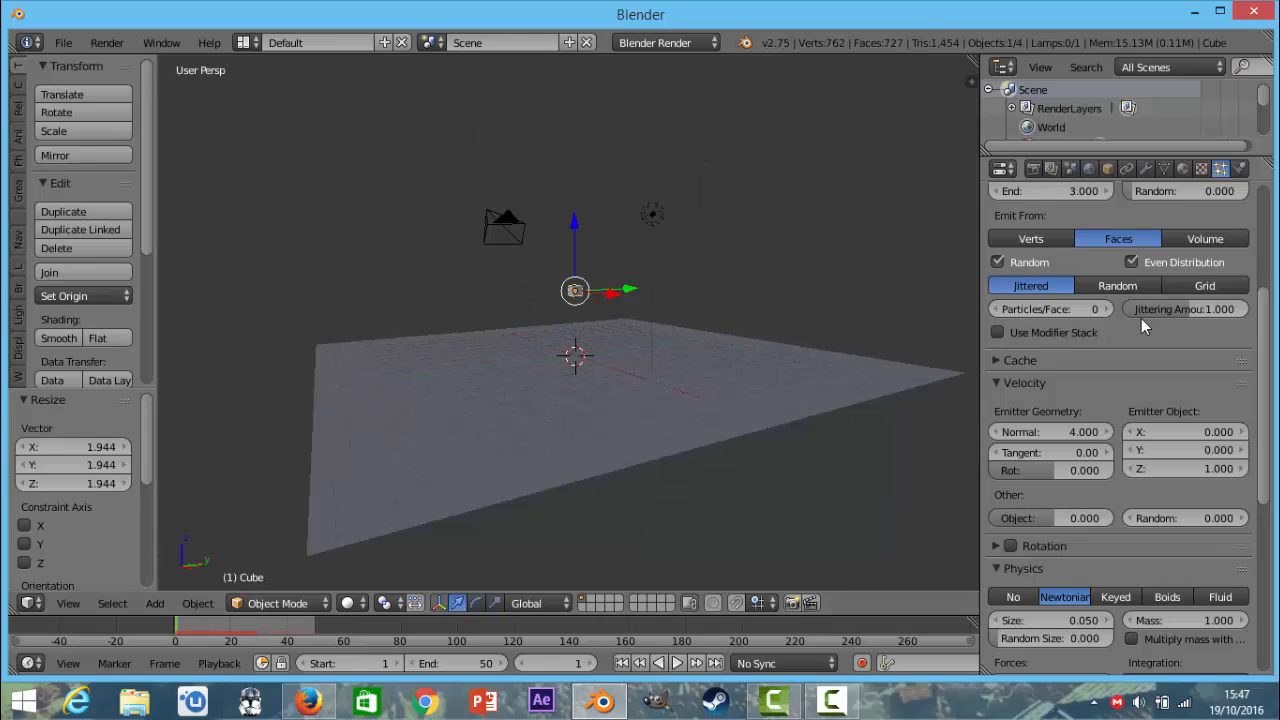
# Set the particle emission distribution to Random and the random velocity to 4.300, and preview the explosion.
pyautogui.scroll(1, 1144, 327)
pyautogui.click(1144, 325)
pyautogui.scroll(-3, 1144, 330)
pyautogui.moveTo(1163, 424); pyautogui.dragTo(1225, 425)
pyautogui.hotkey('alt', 'a')
pyautogui.press('Escape')
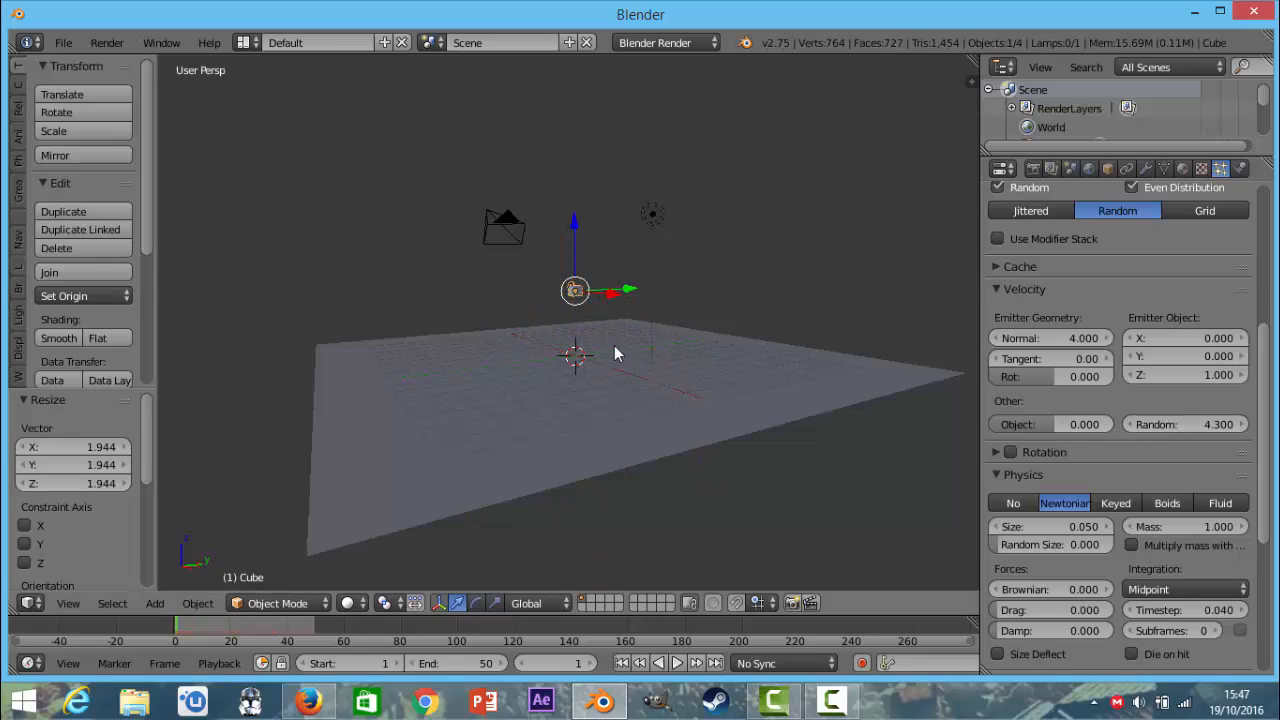
pyautogui.hotkey('alt', 'a')
pyautogui.moveTo(609, 338); pyautogui.dragTo(540, 310, button='middle')
pyautogui.press('Escape')
# Increase the particles' random velocity to 4.790 and play the animation to check the scatter.
pyautogui.moveTo(1136, 425); pyautogui.dragTo(1225, 425)
pyautogui.hotkey('alt', 'a')
pyautogui.moveTo(702, 350); pyautogui.dragTo(634, 396, button='middle')
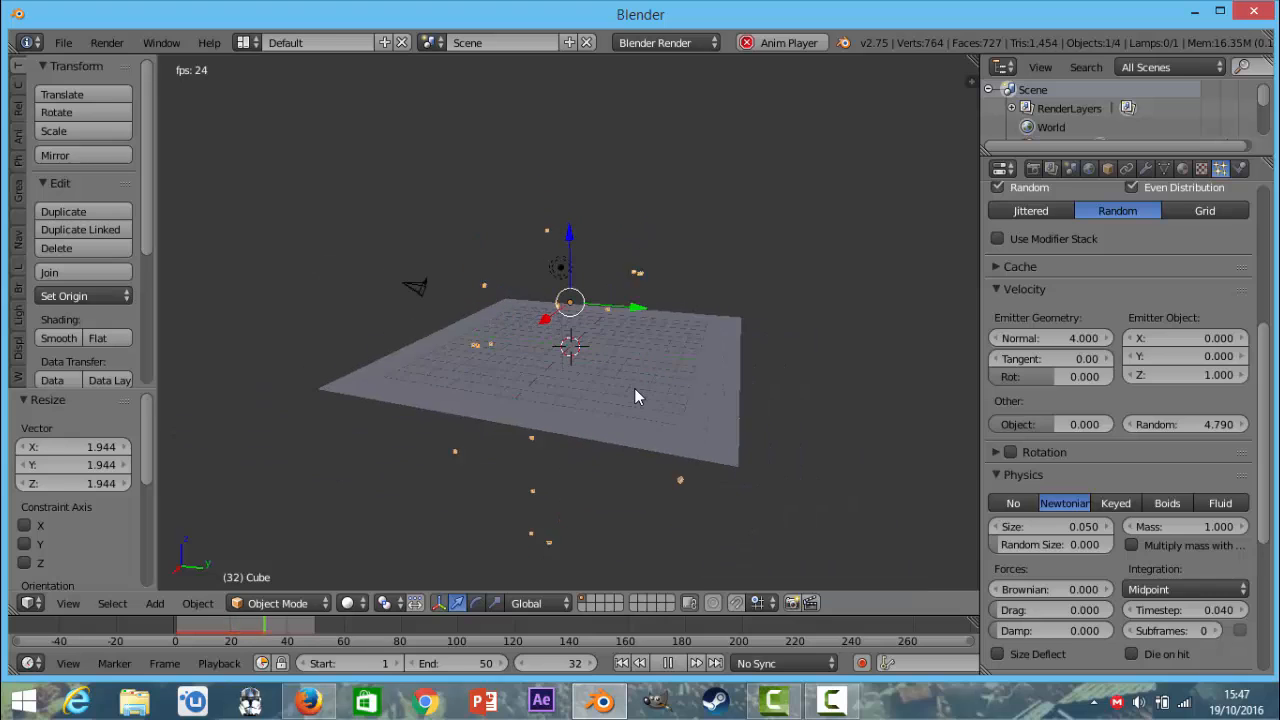
pyautogui.press('Escape')
# Select the ground plane and scale it up by about 1.456.
pyautogui.rightClick(635, 387)
pyautogui.press('s')
pyautogui.click(740, 430)
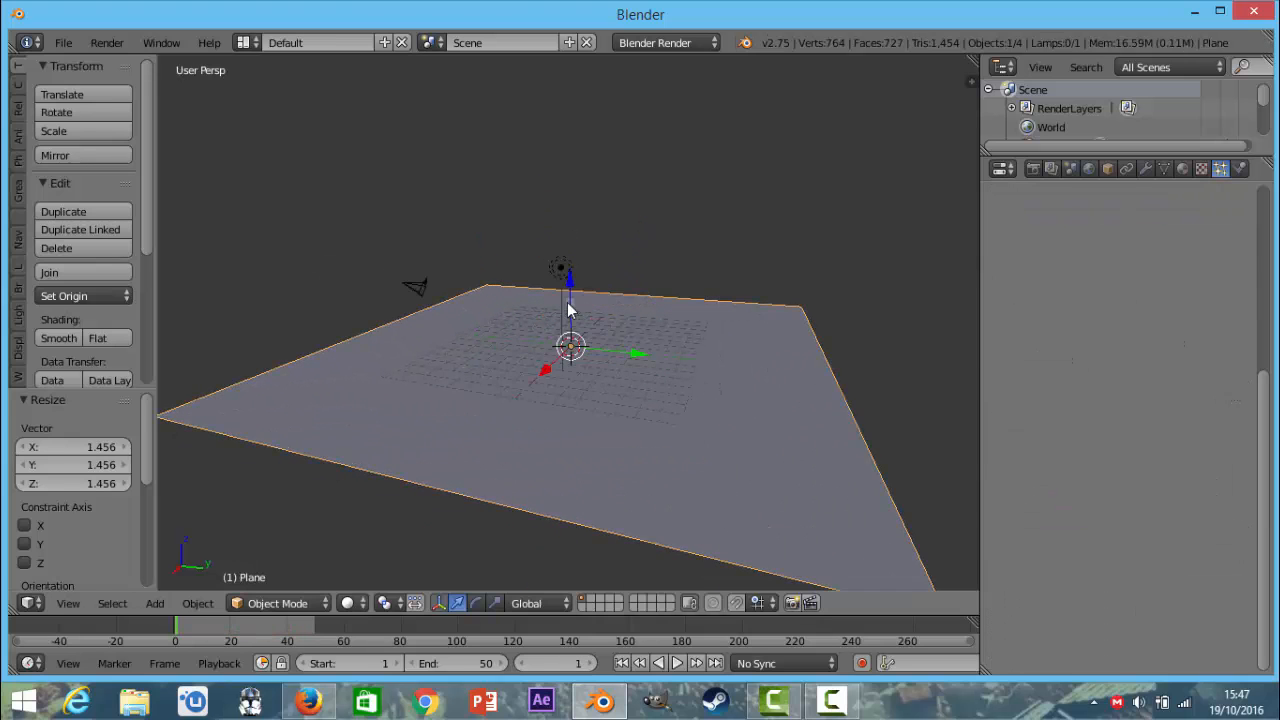
# Enable Collision physics on the ground plane with a particle stickiness of 2, and play the animation to check it.
pyautogui.moveTo(740, 430); pyautogui.dragTo(800, 200, button='middle')
pyautogui.click(1240, 168)
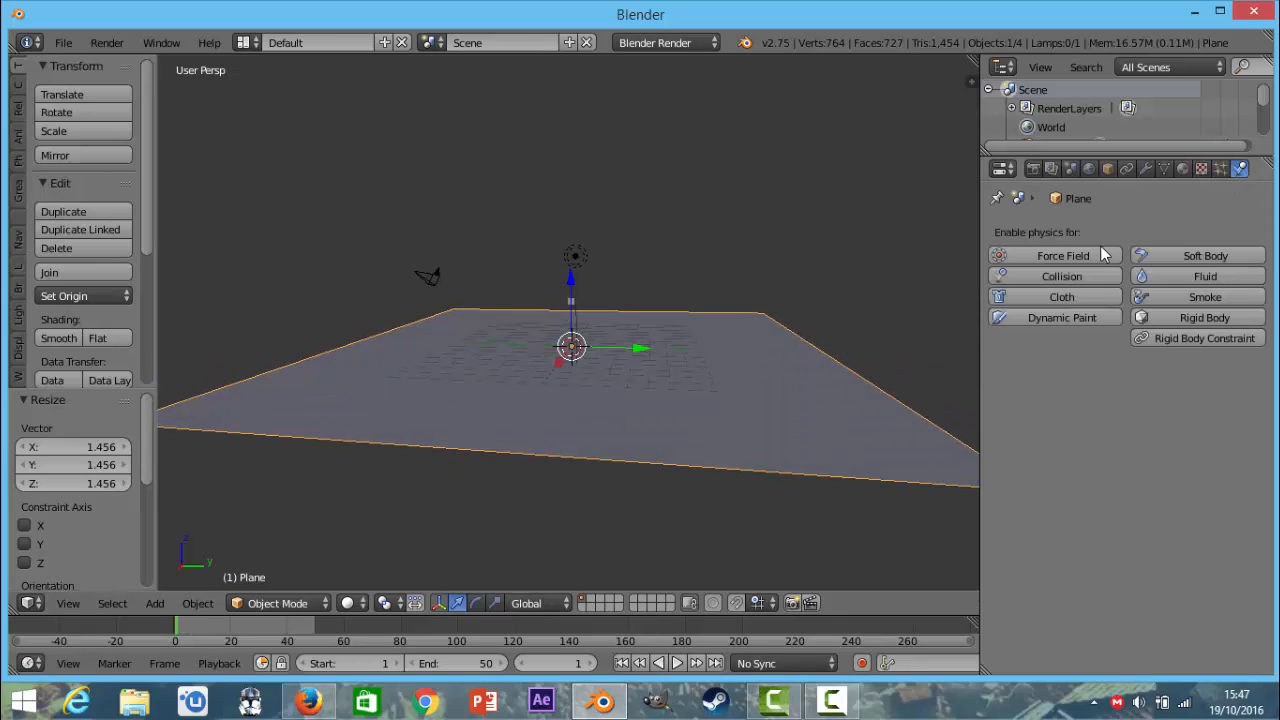
pyautogui.click(1050, 276)
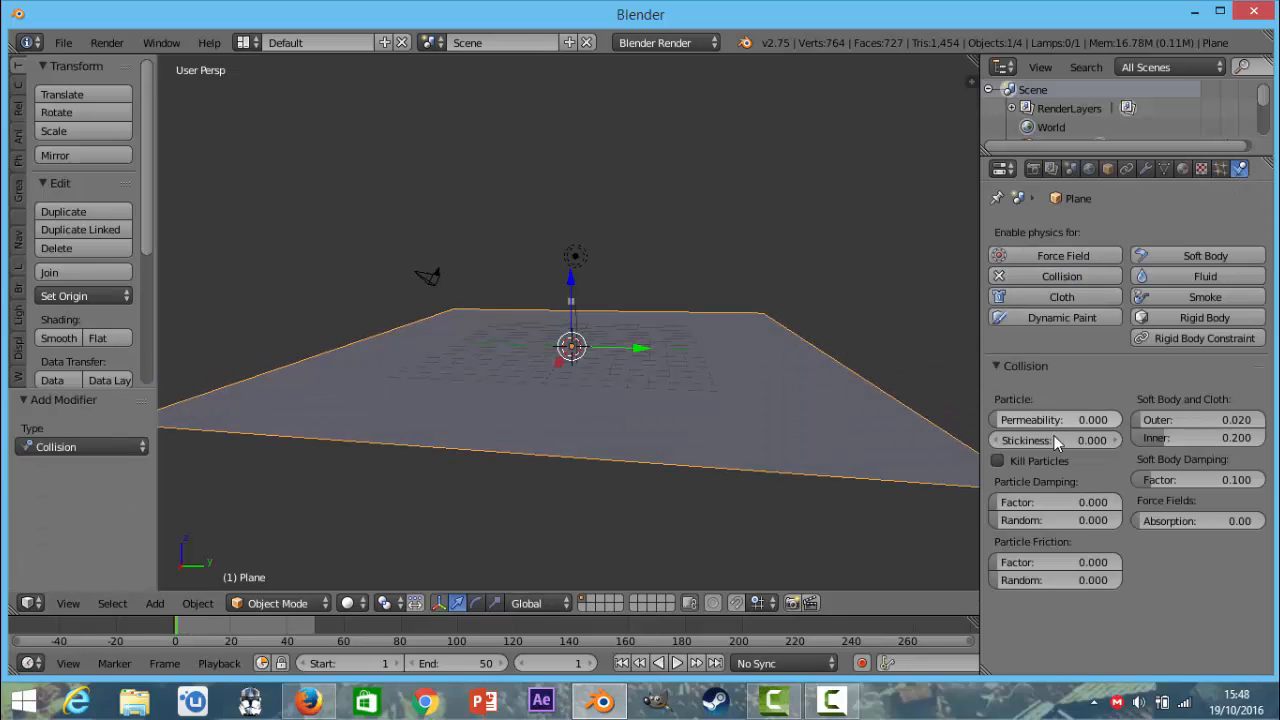
pyautogui.moveTo(1057, 441); pyautogui.dragTo(1255, 441)
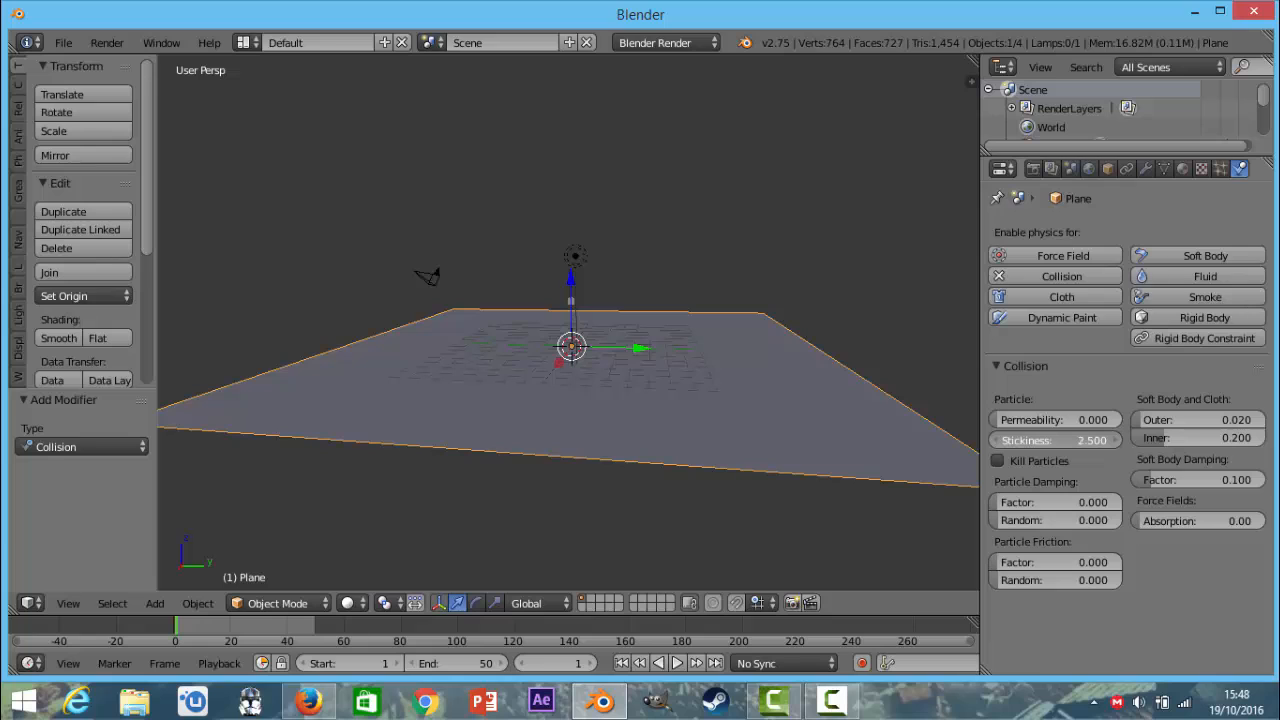
pyautogui.click(1060, 443)
pyautogui.write('2')
pyautogui.press('Return')
pyautogui.hotkey('alt', 'a')
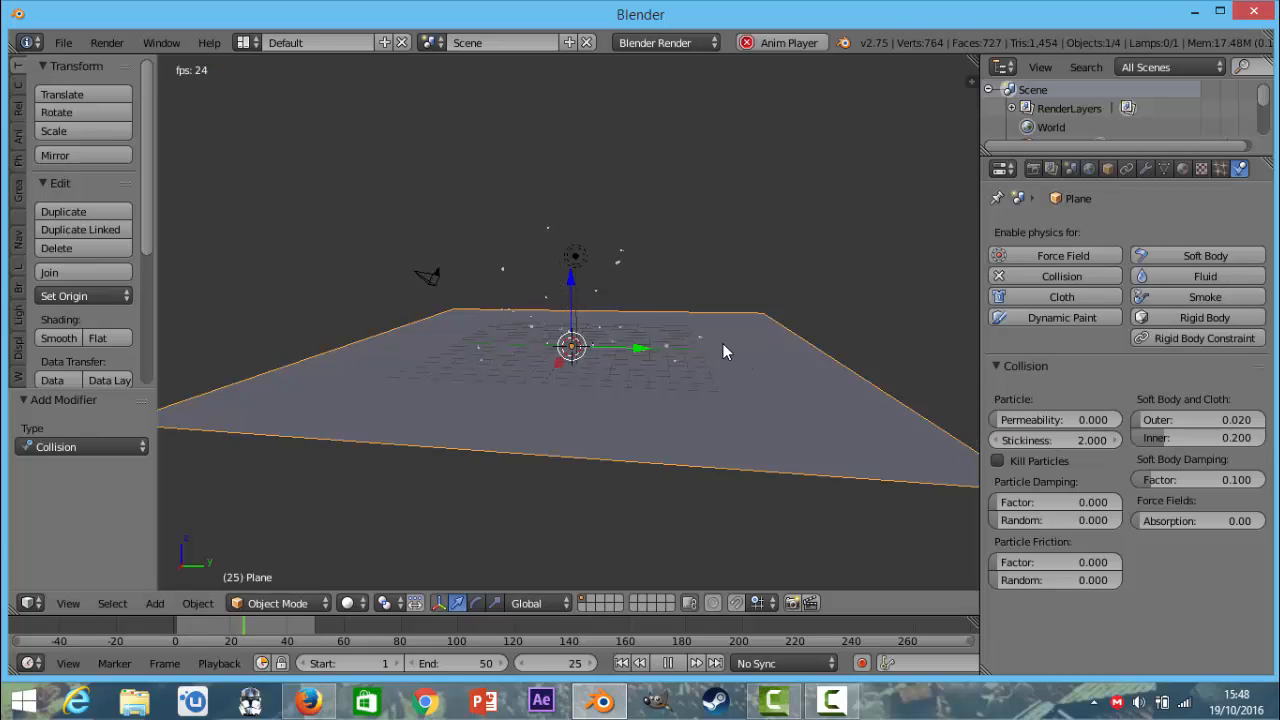
pyautogui.moveTo(722, 343); pyautogui.dragTo(823, 332, button='middle')
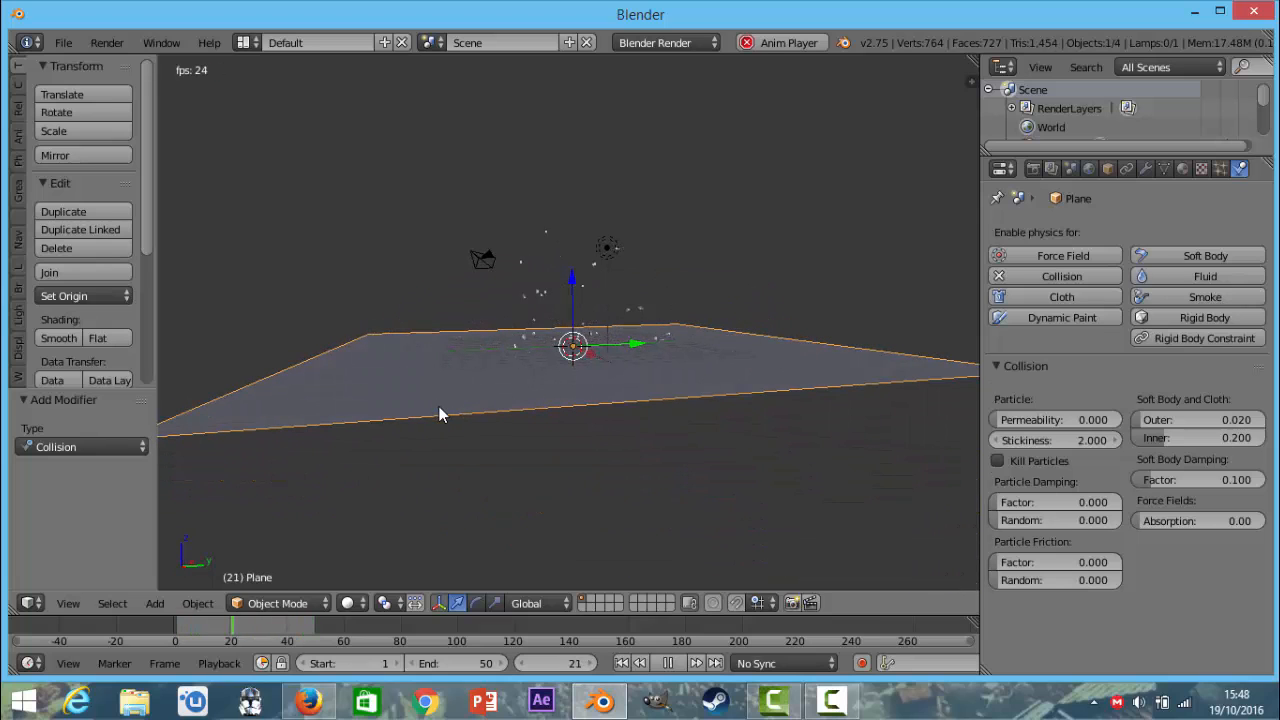
pyautogui.hotkey('alt', 'a')
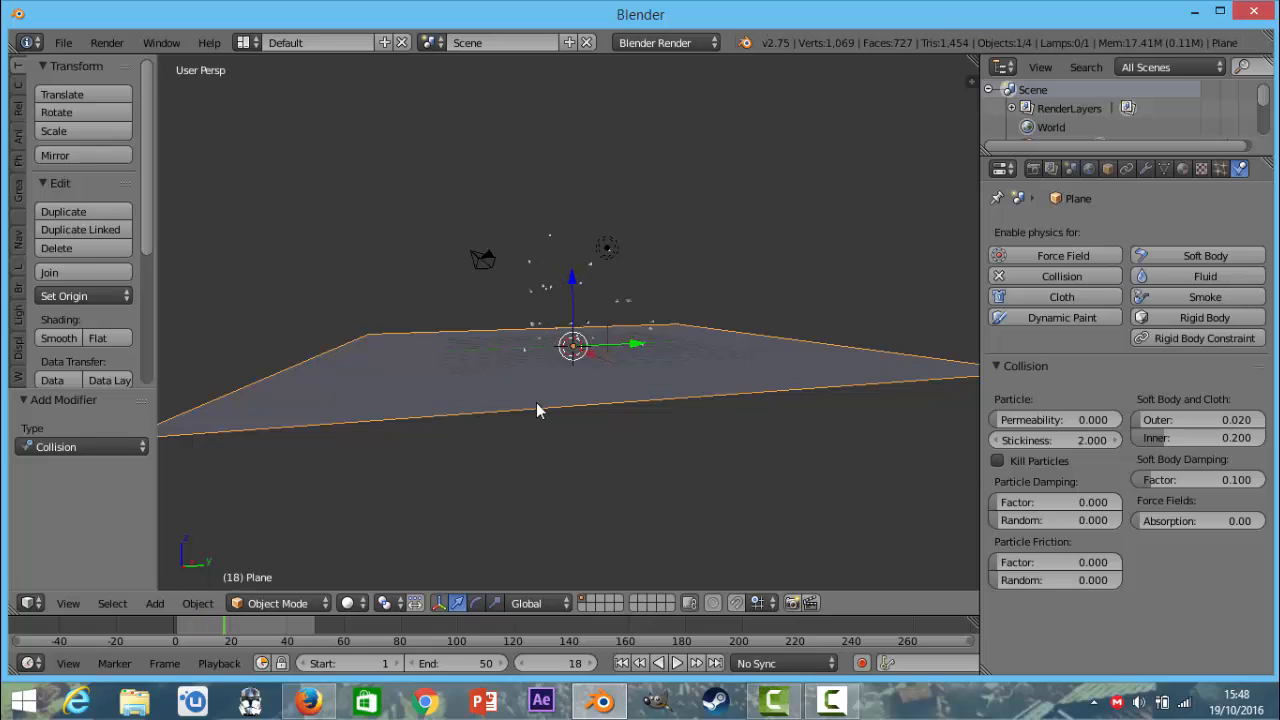
# Try a collision permeability of 0.194 on the ground plane in a preview and reset it to 0.
pyautogui.moveTo(1060, 420); pyautogui.dragTo(1100, 420)
pyautogui.hotkey('alt', 'a')
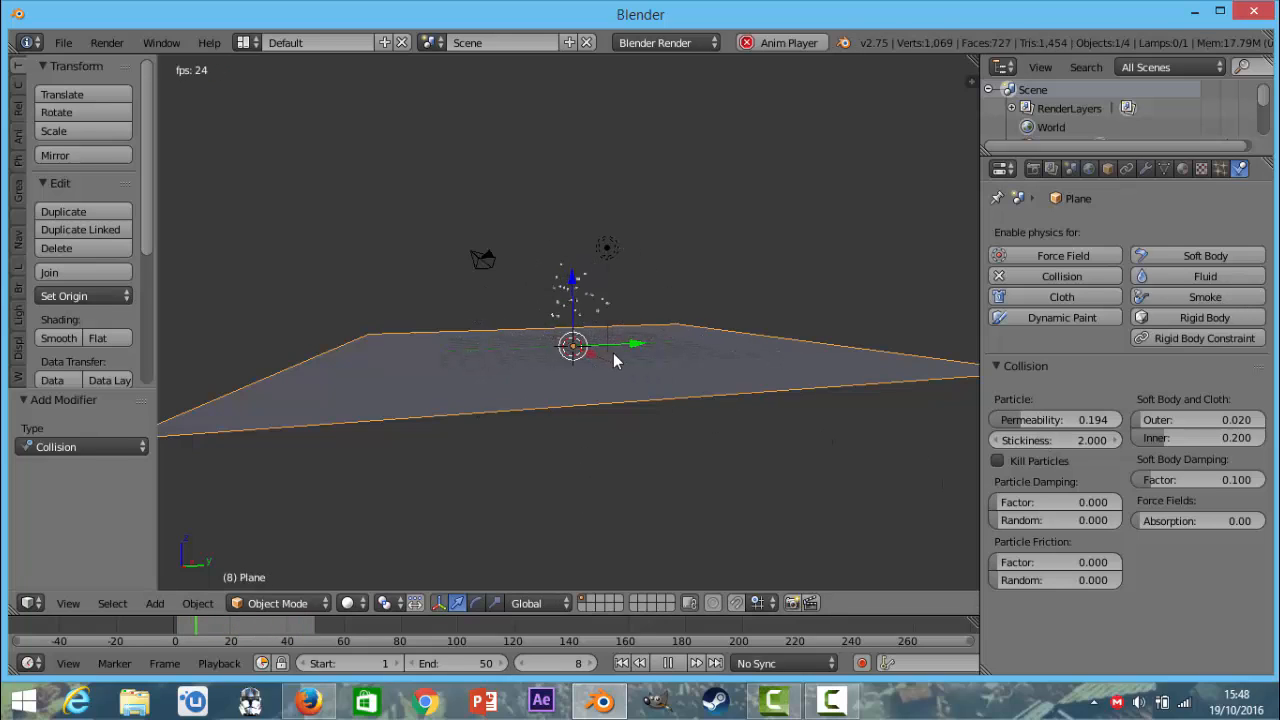
pyautogui.press('Escape')
pyautogui.moveTo(1050, 420); pyautogui.dragTo(1010, 421)
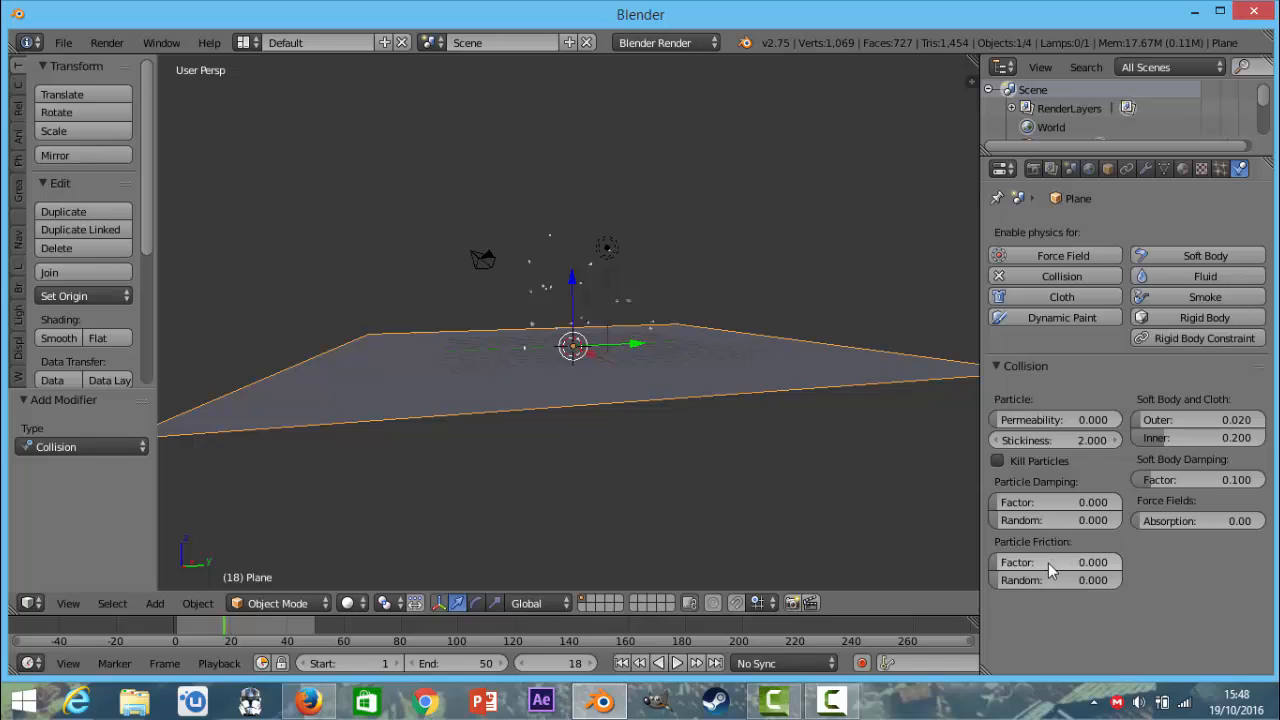
# Set the ground plane's particle friction factor to 0.493 and play the animation to preview the collisions.
pyautogui.moveTo(1048, 563); pyautogui.dragTo(1112, 563)
pyautogui.hotkey('alt', 'a')
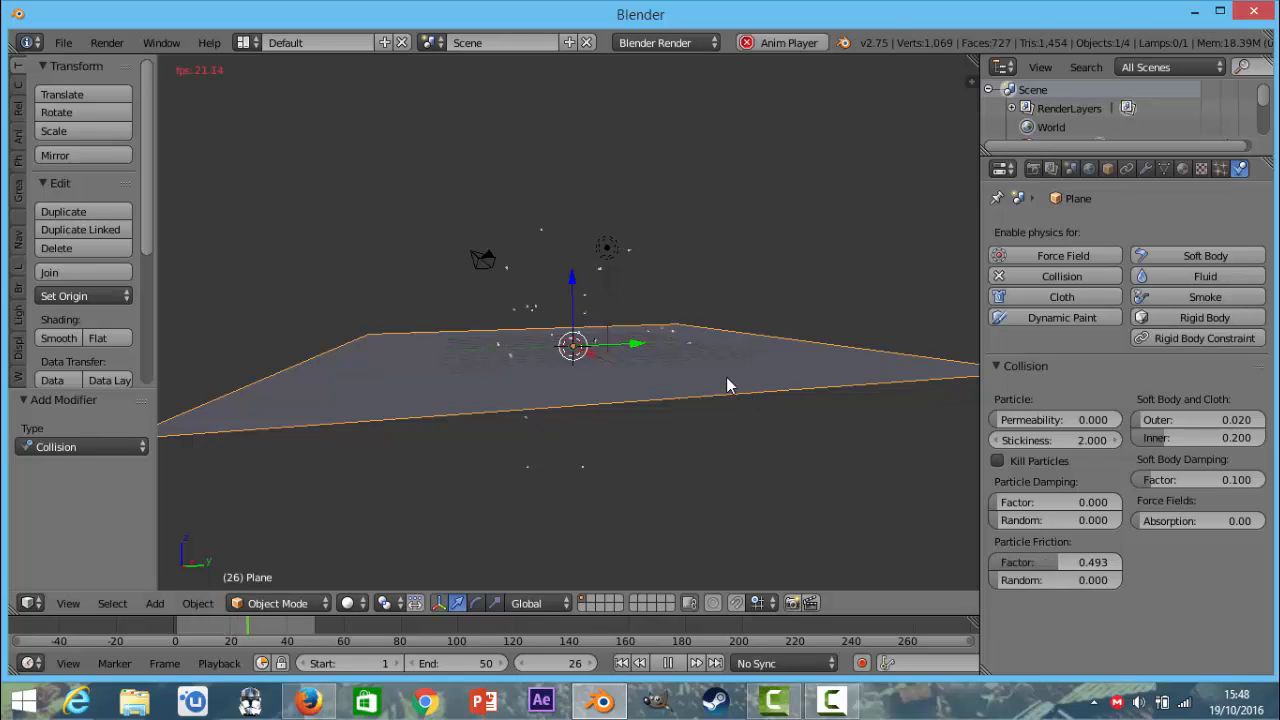
# Set the animation's end frame to 100 and play it from frame 1 to preview the collisions.
pyautogui.press('Escape')
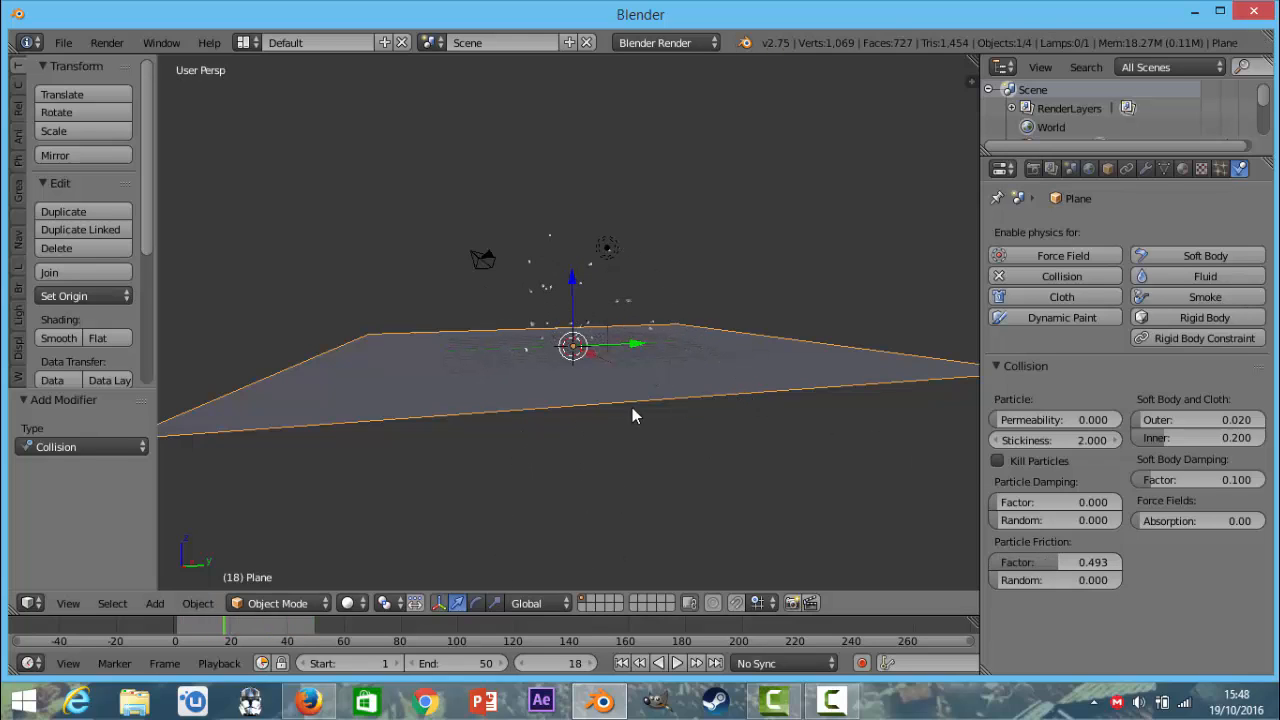
pyautogui.click(548, 662)
pyautogui.write('1')
pyautogui.press('Return')
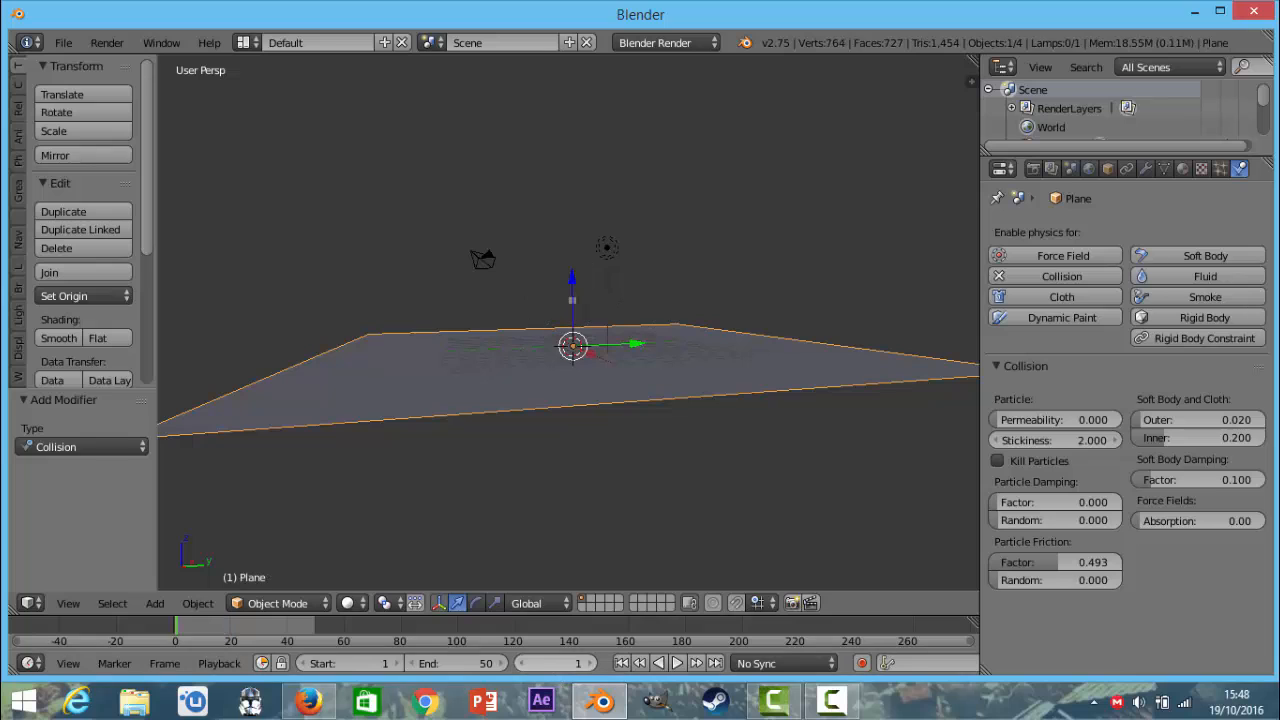
pyautogui.click(465, 665)
pyautogui.write('100')
pyautogui.press('Return')
pyautogui.hotkey('alt', 'a')
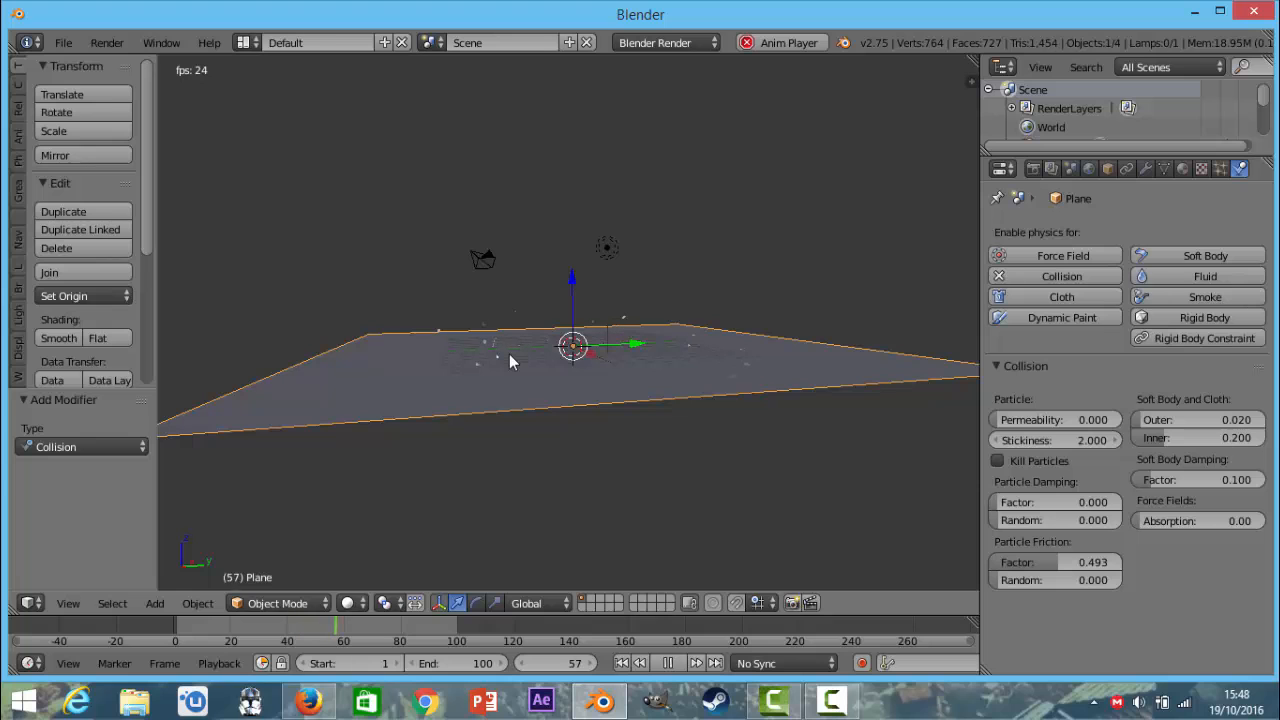
pyautogui.hotkey('alt', 'a')
pyautogui.moveTo(533, 491); pyautogui.dragTo(700, 379, button='middle')
pyautogui.hotkey('alt', 'a')
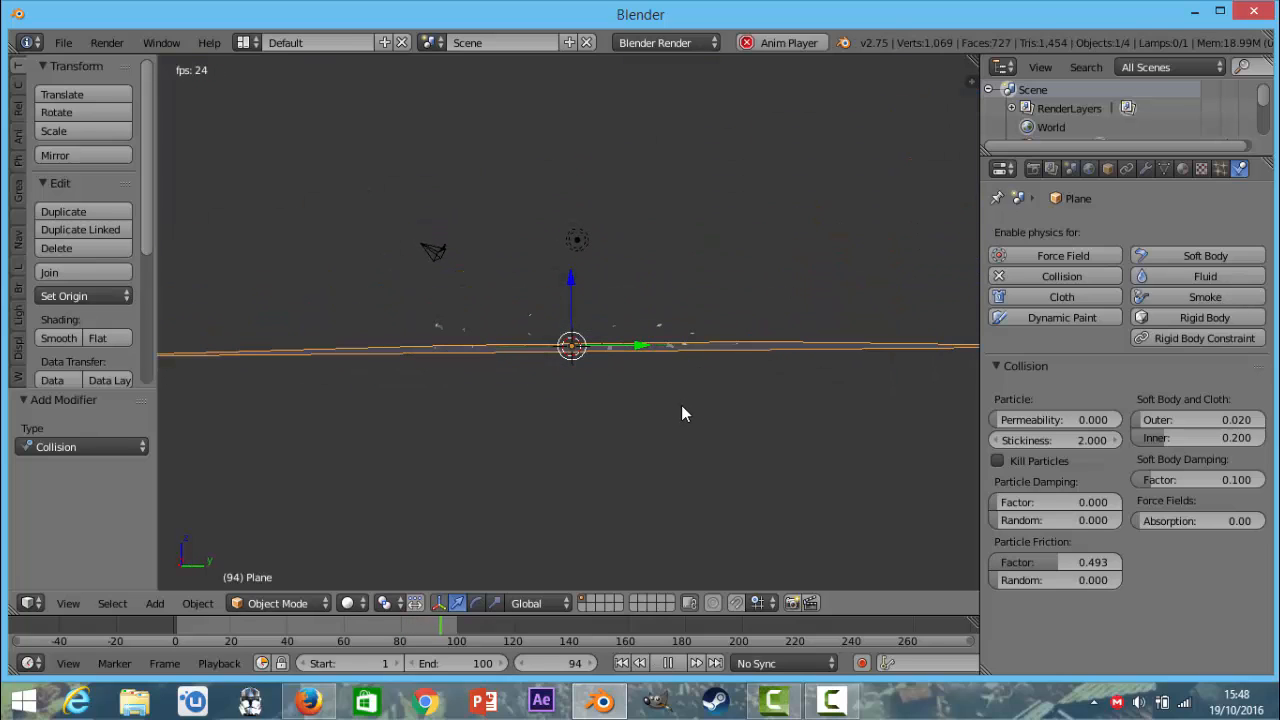
# Return to frame 1, extend the animation's end frame to 150, and play the particle collisions on the plane.
pyautogui.press('Escape')
pyautogui.click(555, 663)
pyautogui.write('1')
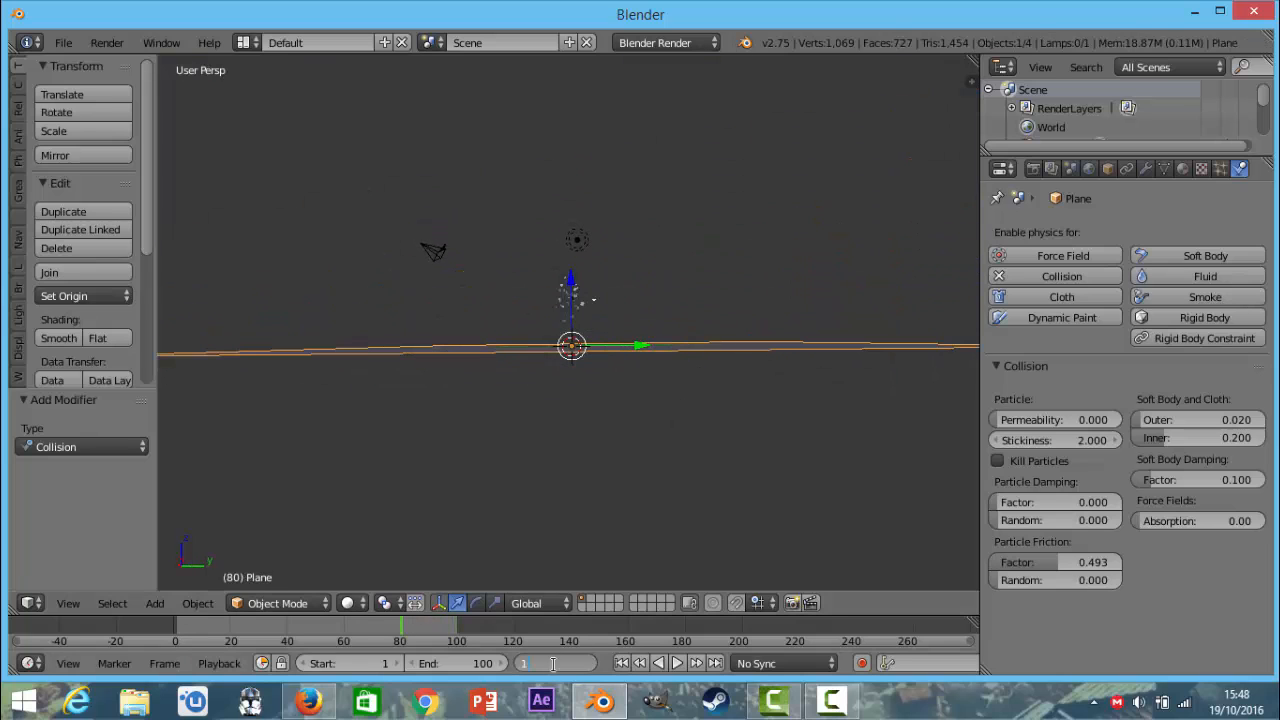
pyautogui.click(459, 662)
pyautogui.click(459, 662)
pyautogui.write('150')
pyautogui.press('Return')
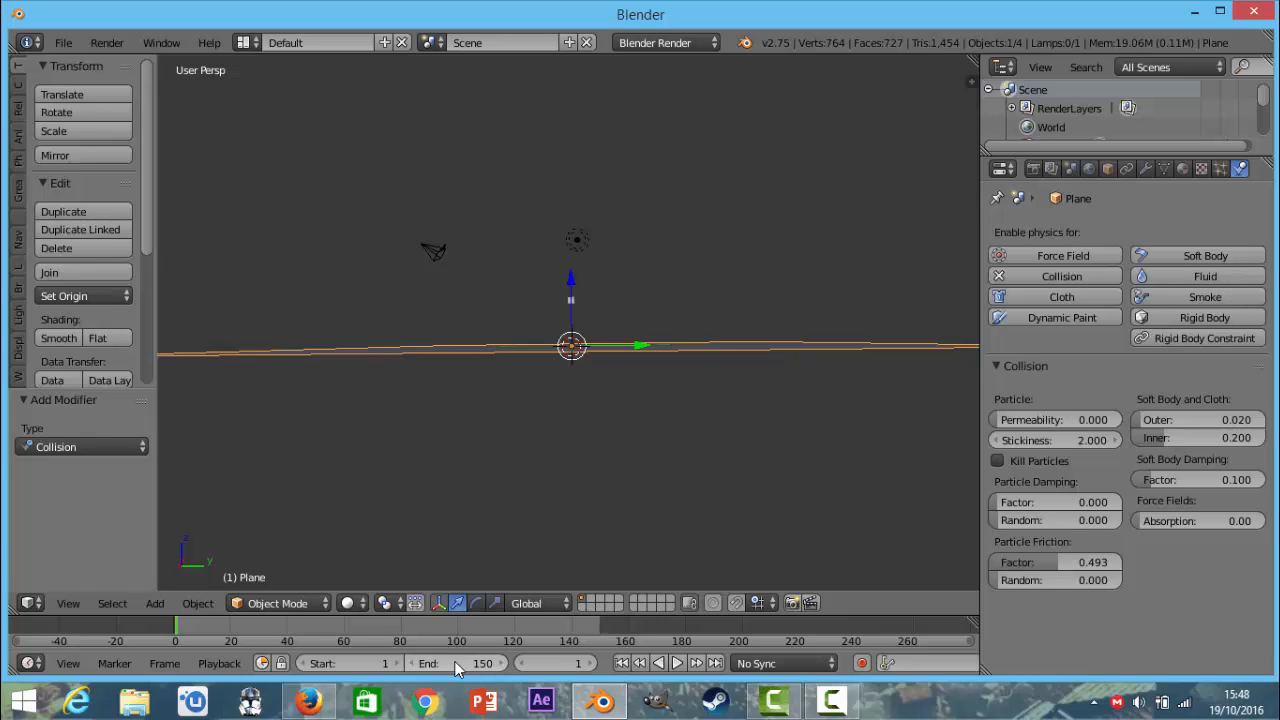
pyautogui.hotkey('alt', 'a')
pyautogui.moveTo(616, 438); pyautogui.dragTo(624, 417, button='middle')
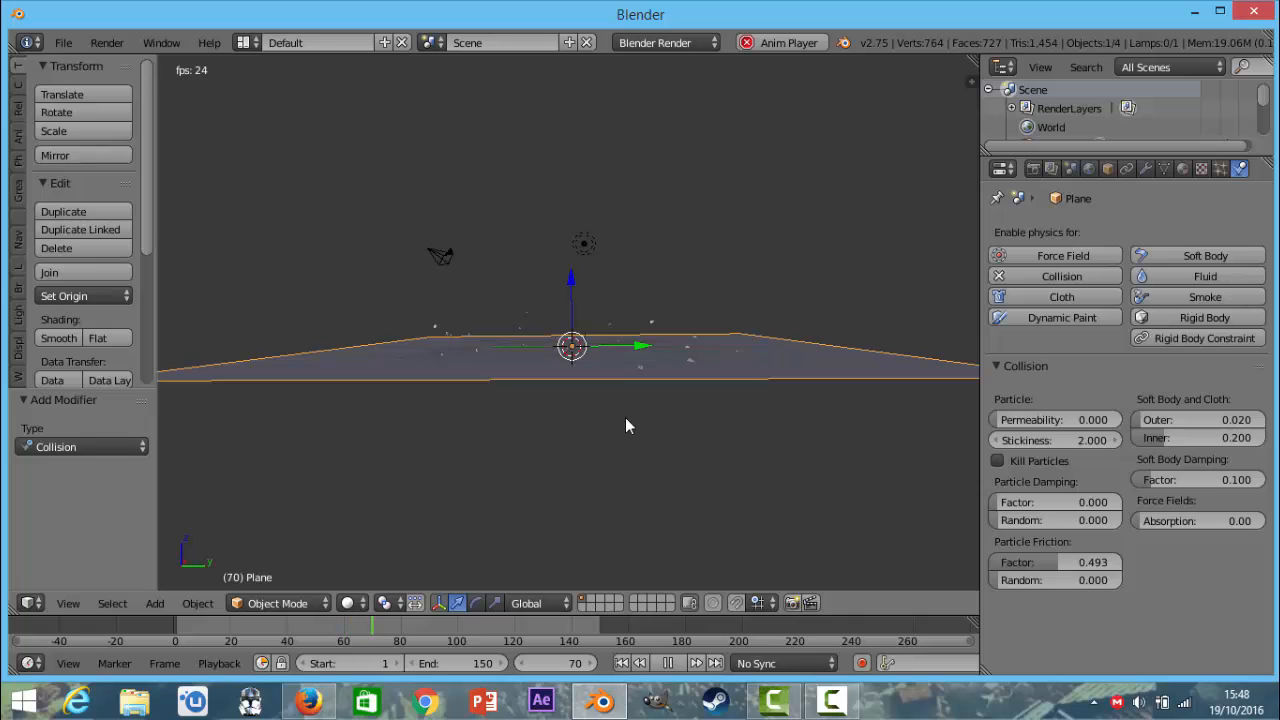
pyautogui.press('Escape')
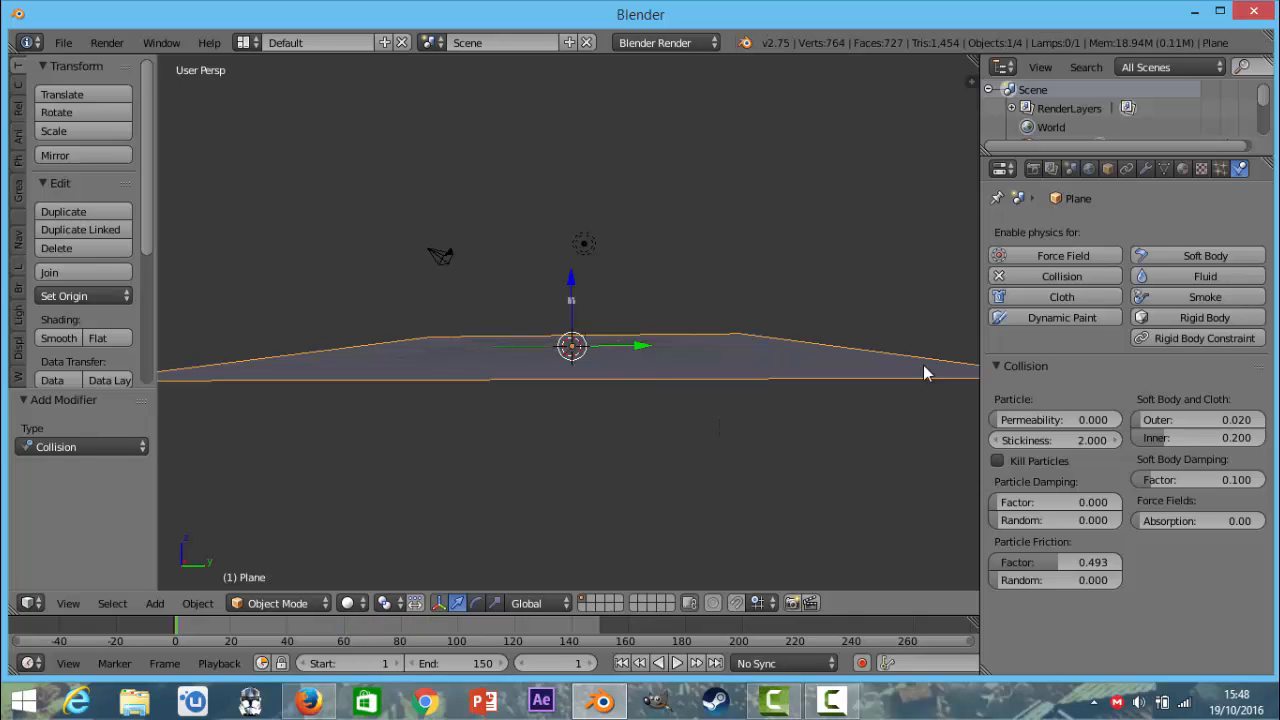
# Set the exploding cube's particle lifetime to 100 and play the animation to check the fragments.
pyautogui.click(1220, 168)
pyautogui.rightClick(569, 300)
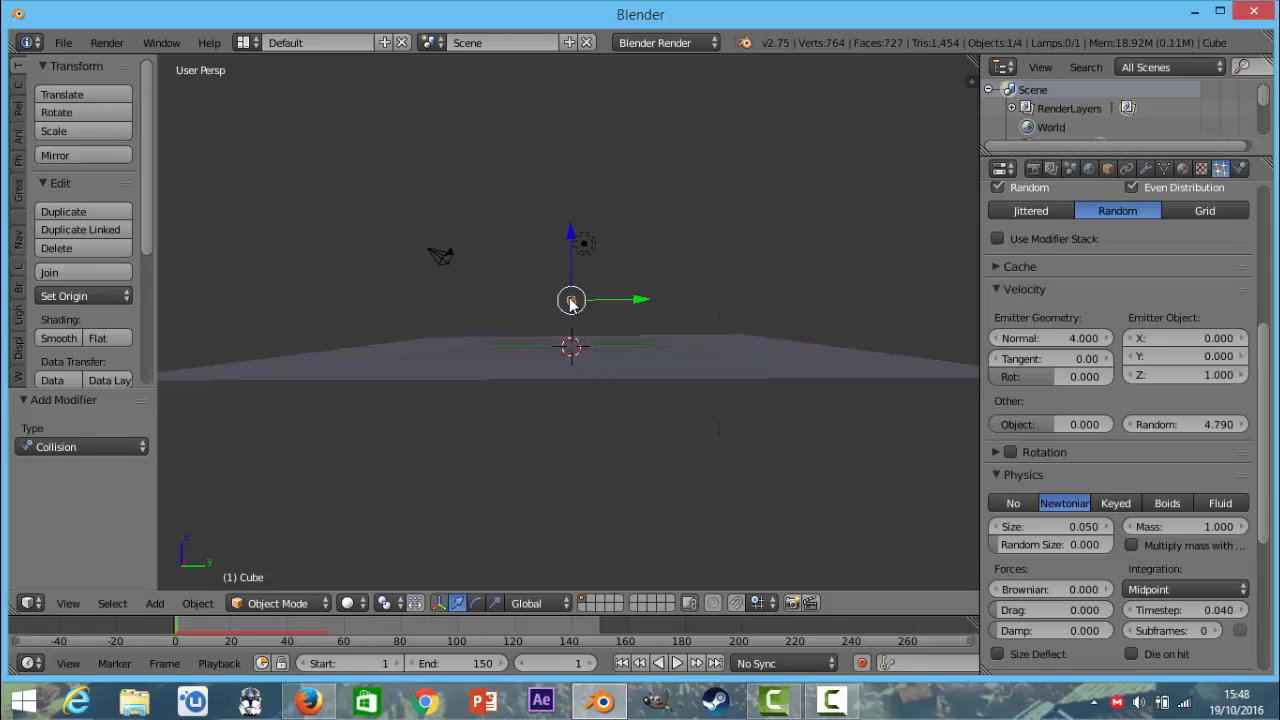
pyautogui.scroll(6, 1212, 322)
pyautogui.scroll(1, 1212, 322)
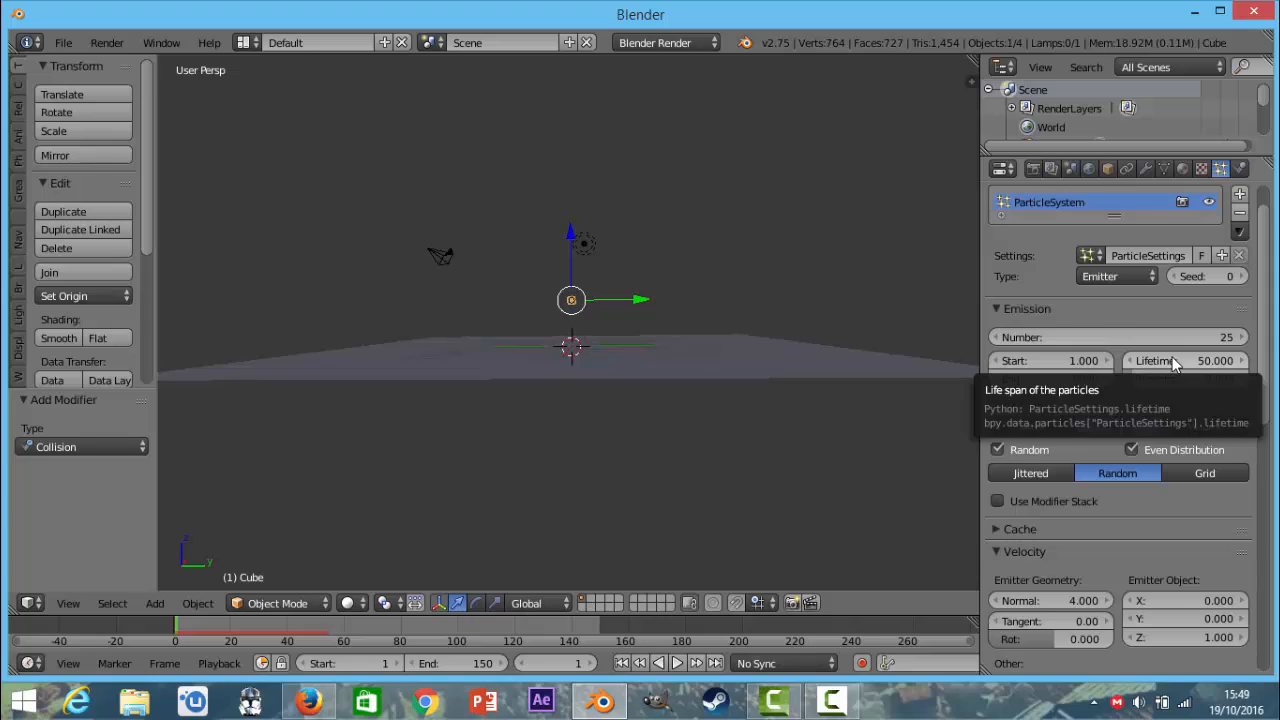
pyautogui.click(1176, 364)
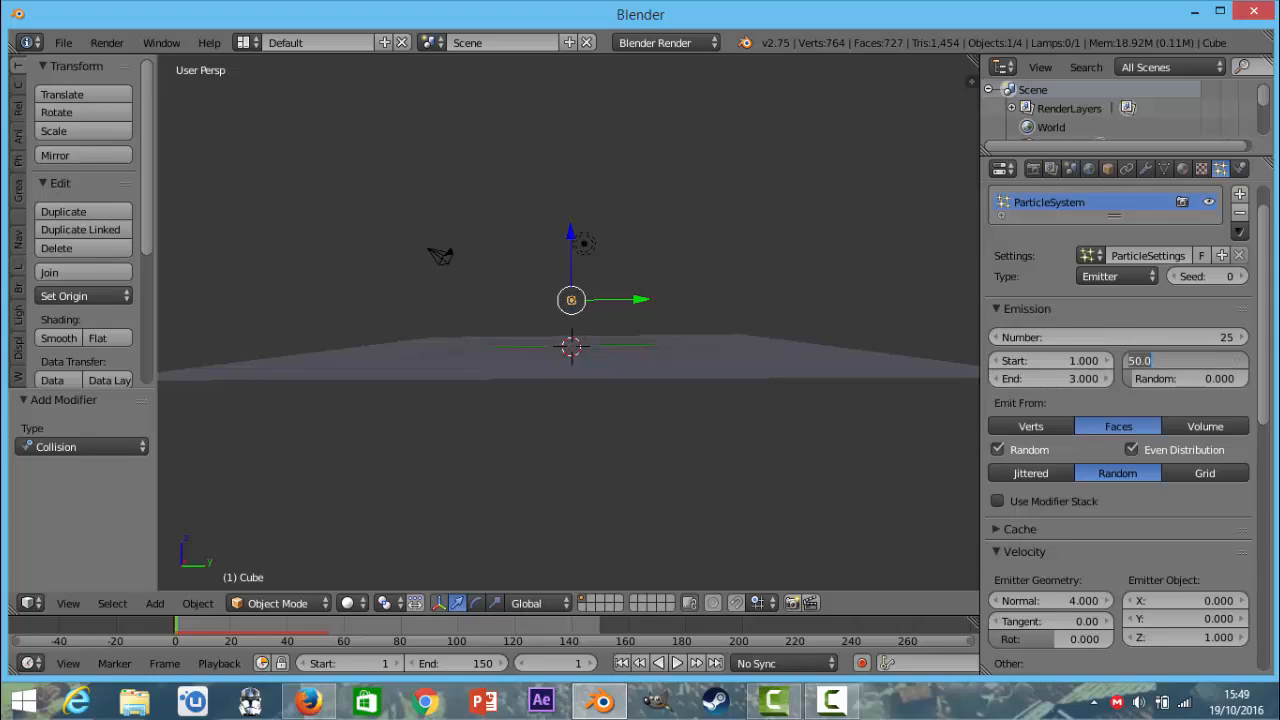
pyautogui.write('100')
pyautogui.press('Return')
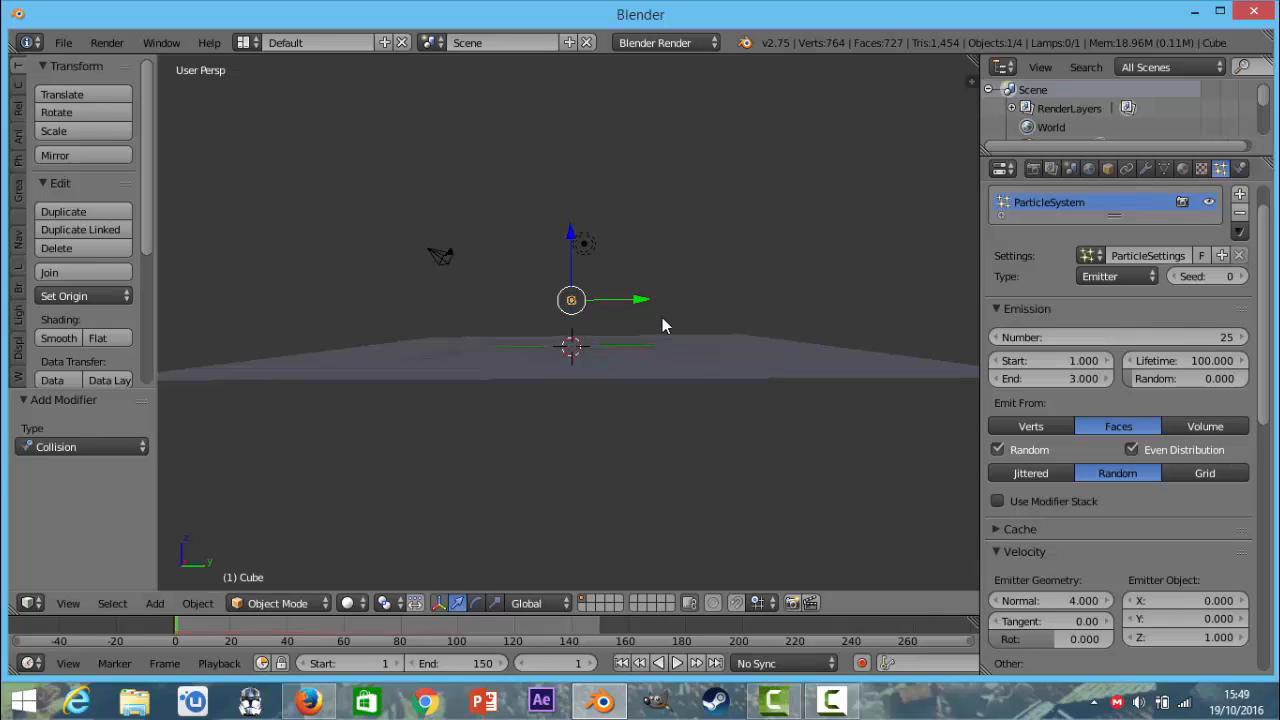
pyautogui.hotkey('alt', 'a')
pyautogui.moveTo(659, 310); pyautogui.dragTo(610, 330, button='middle')
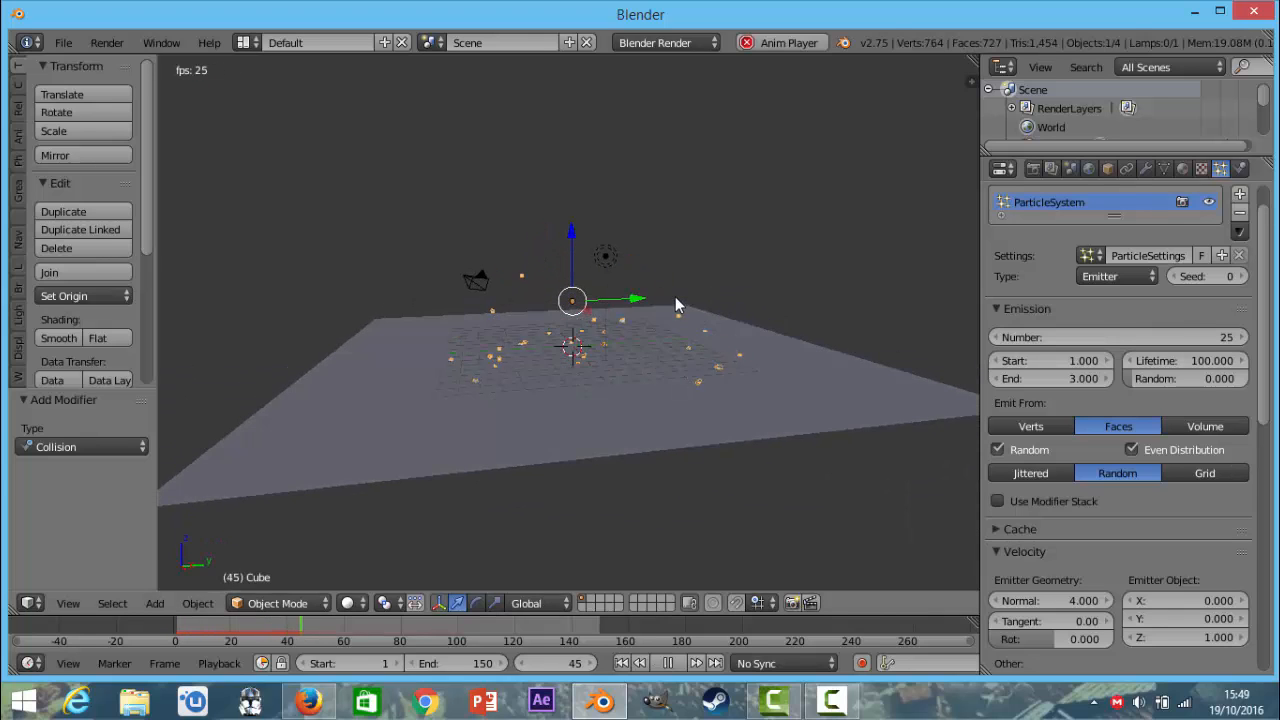
pyautogui.moveTo(675, 296); pyautogui.dragTo(681, 278, button='middle')
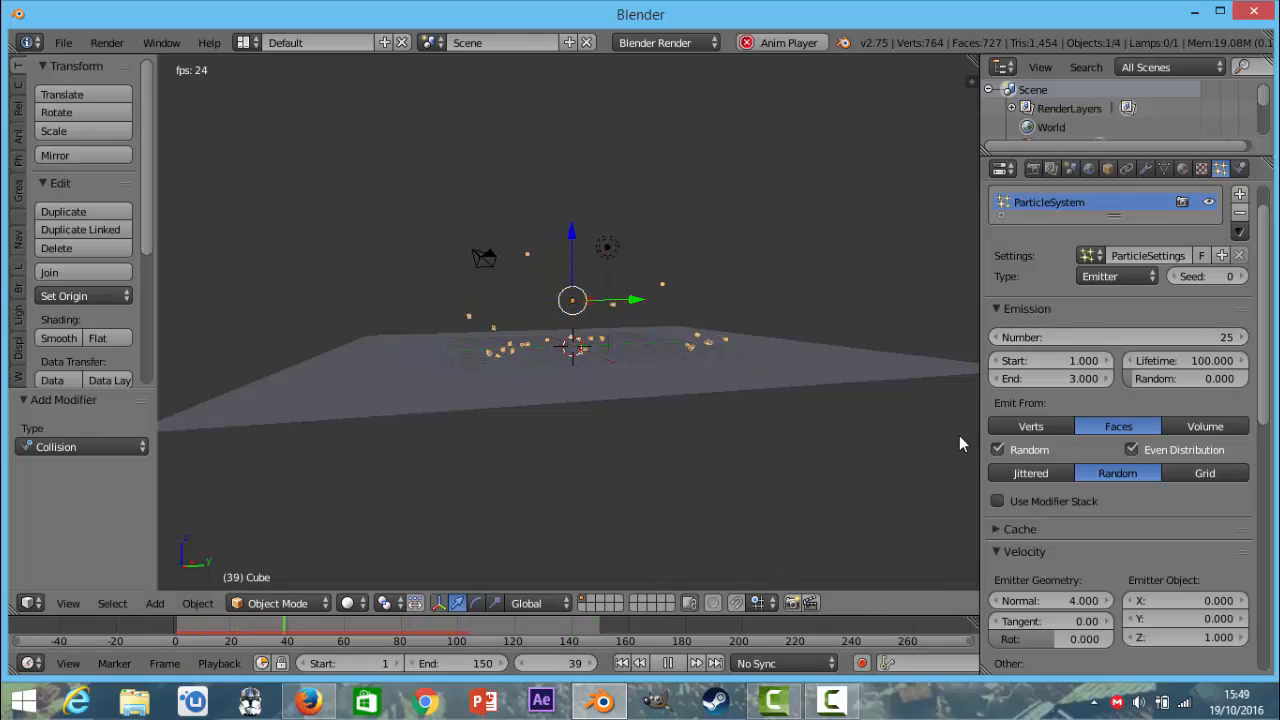
pyautogui.hotkey('alt', 'a')
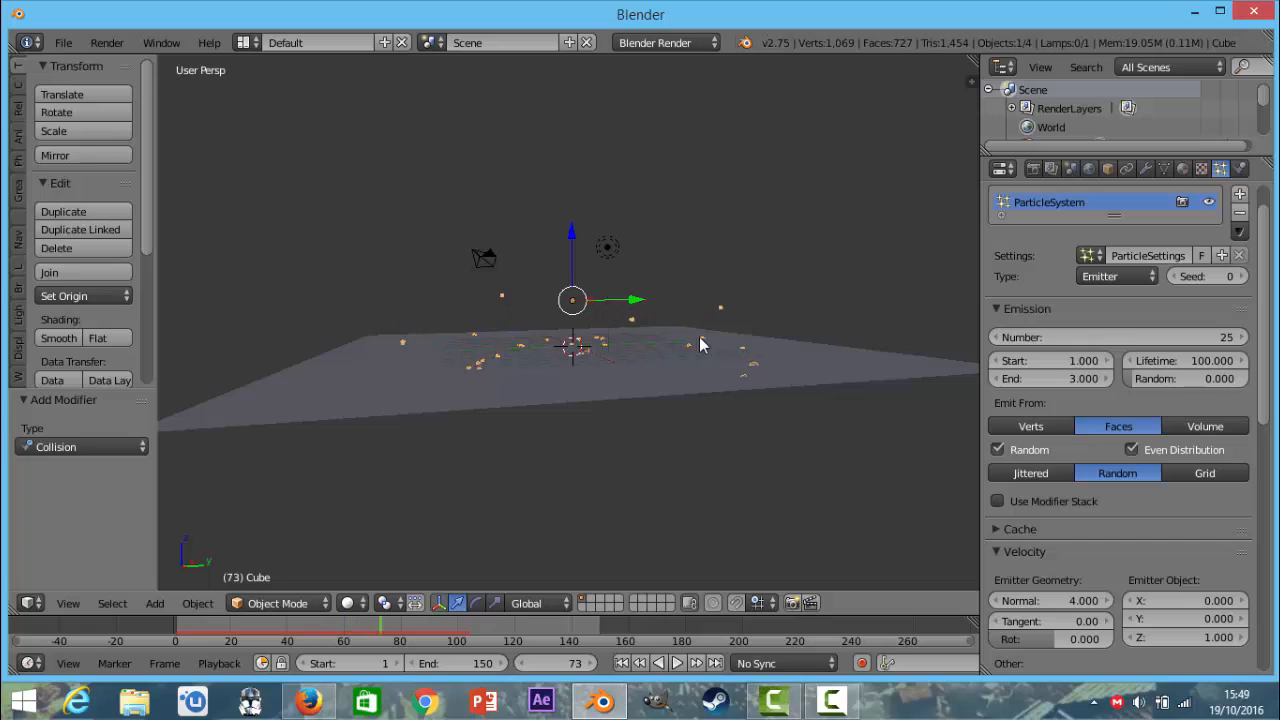
pyautogui.click(1145, 168)
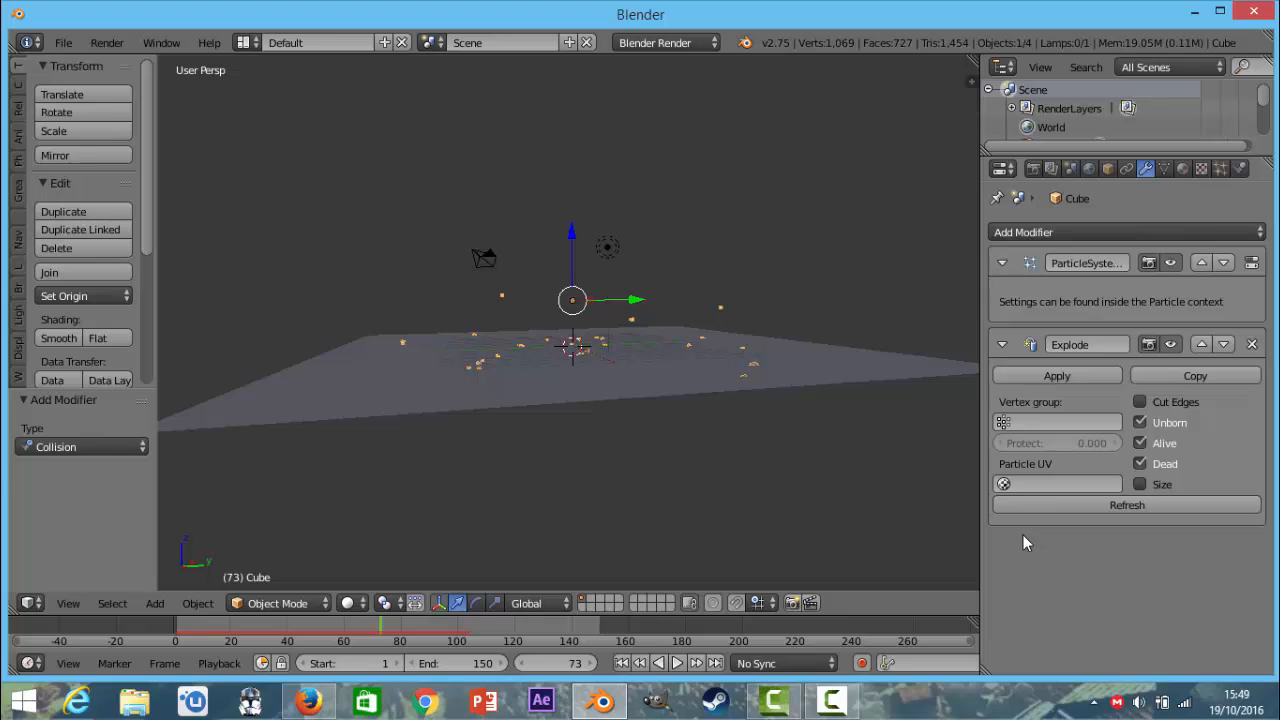
pyautogui.scroll(4, 737, 349)
pyautogui.scroll(-7, 739, 351)
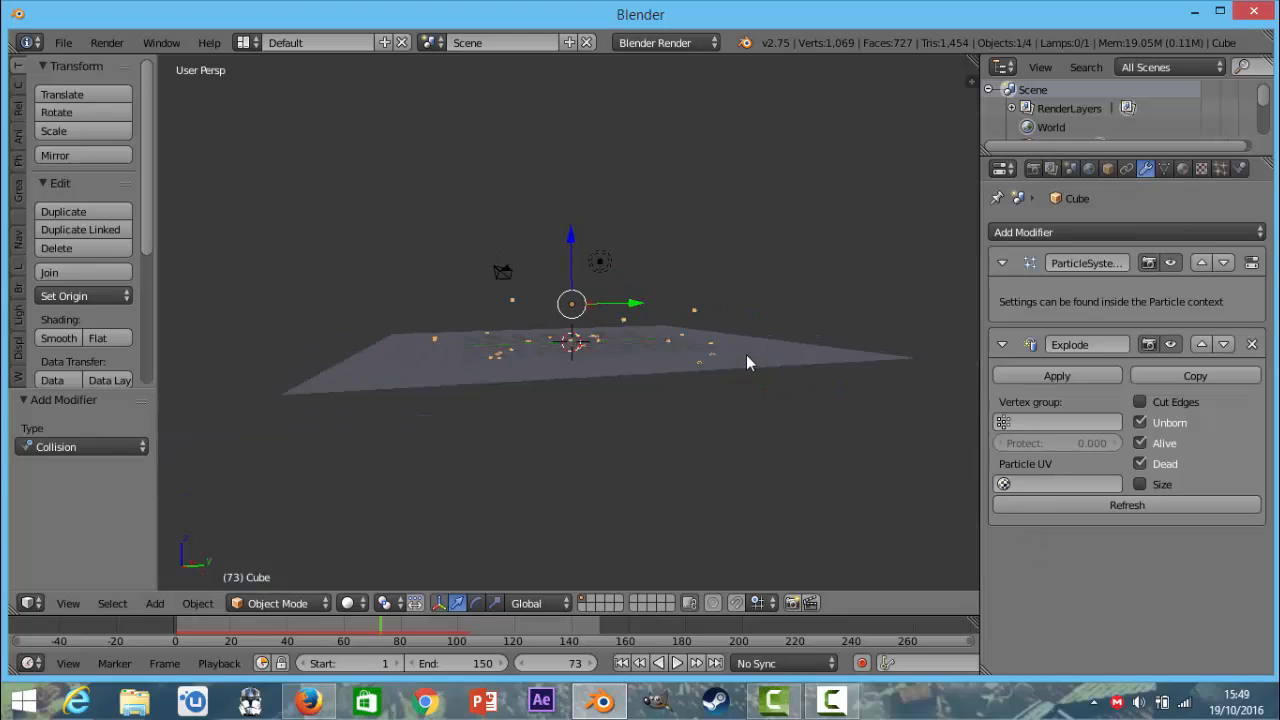
pyautogui.moveTo(746, 354); pyautogui.dragTo(733, 305, button='middle')
pyautogui.scroll(3, 733, 305)
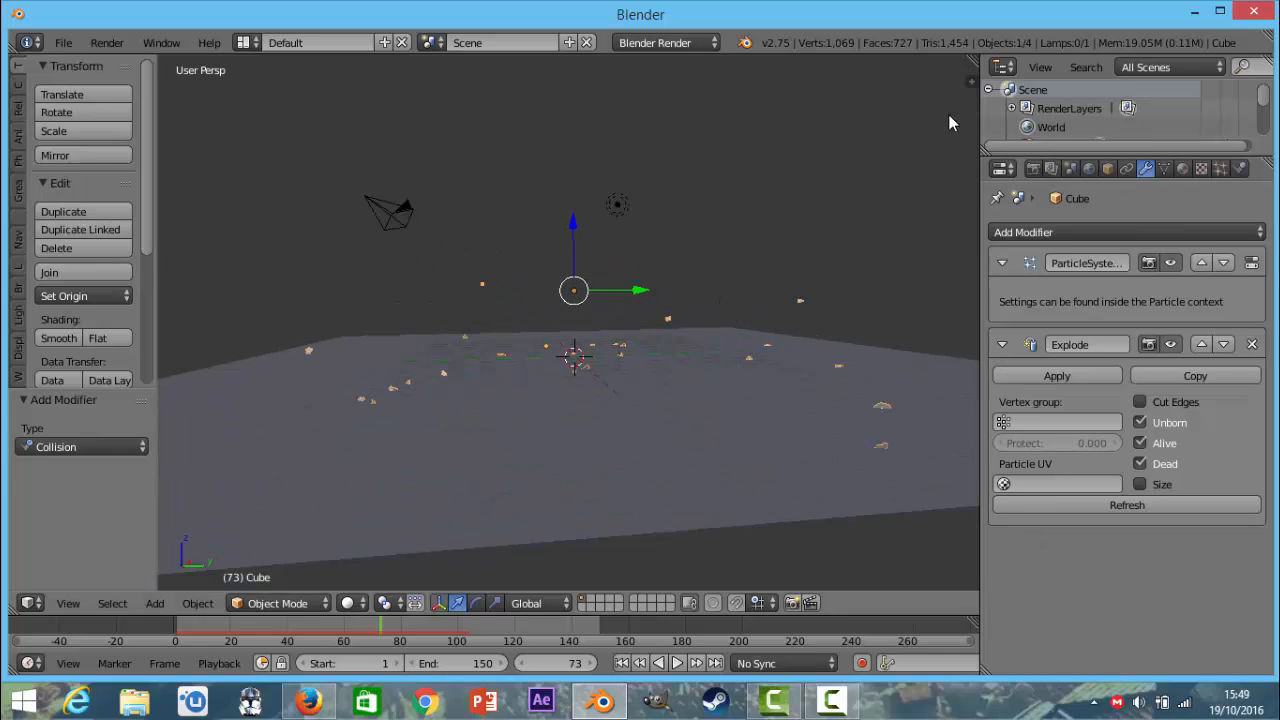
pyautogui.click(1239, 168)
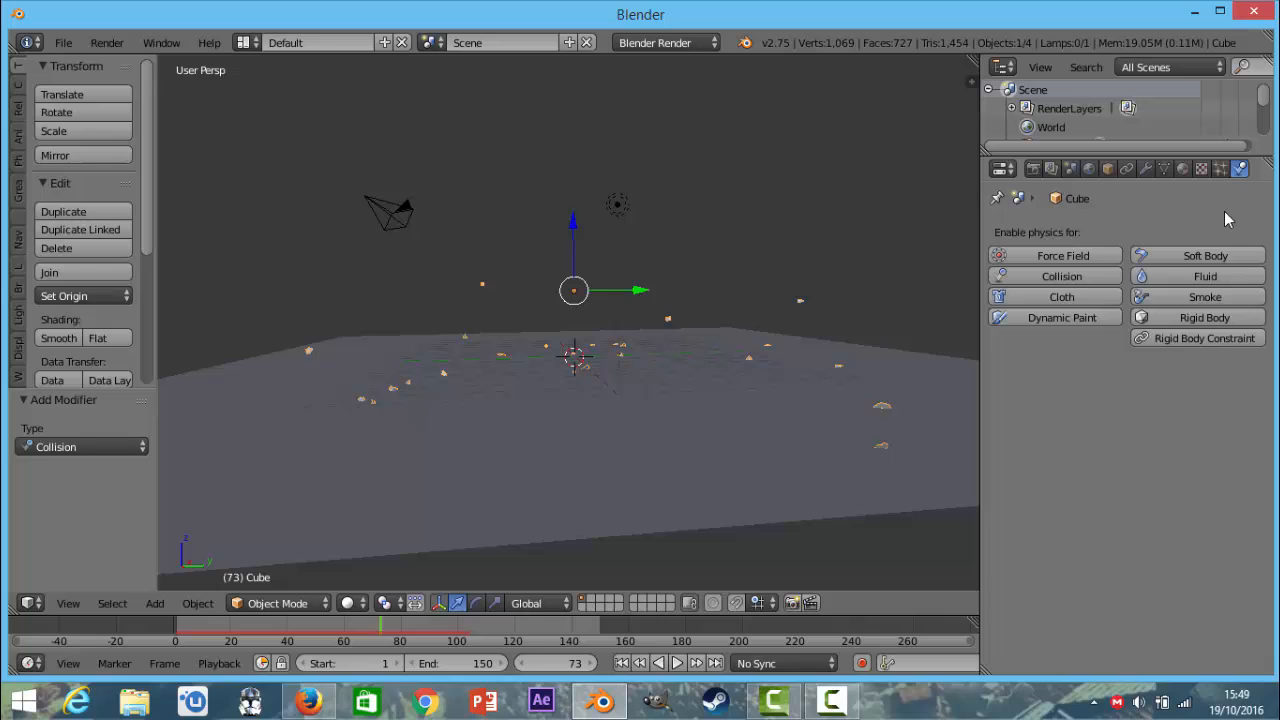
pyautogui.click(1178, 297)
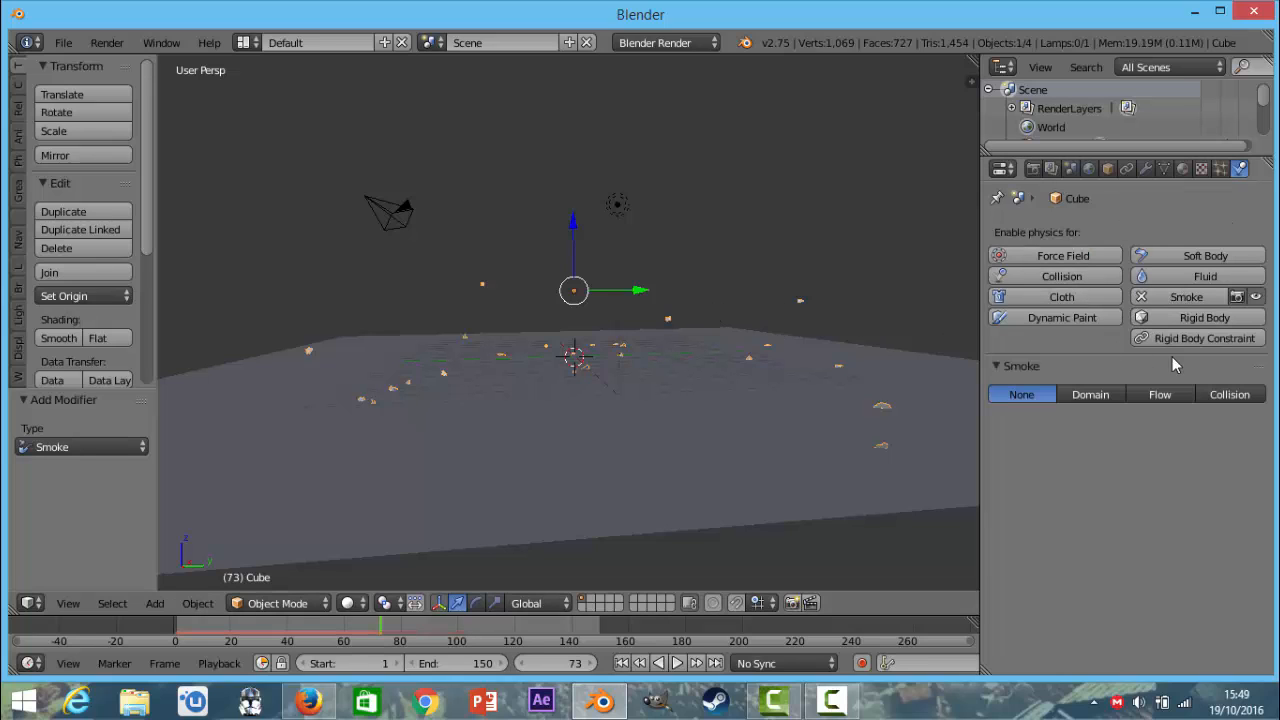
pyautogui.click(1140, 298)
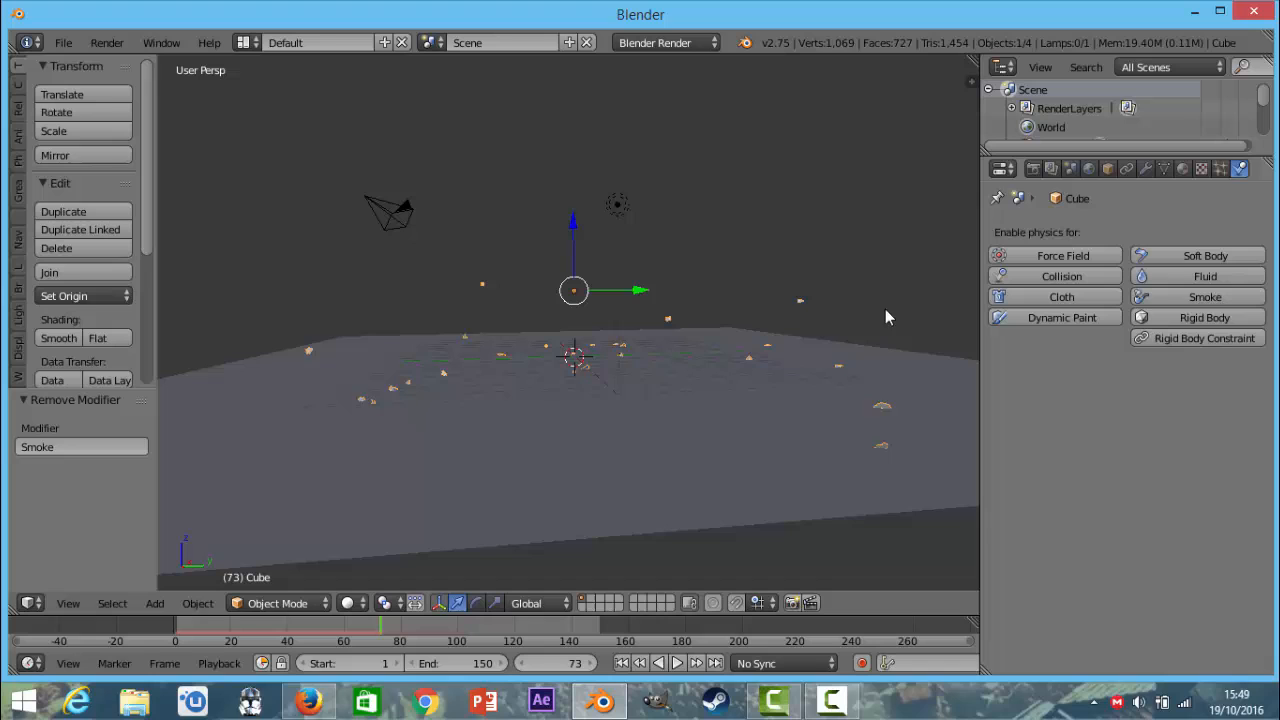
# Apply Quick Smoke to the exploding cube, using the Smoke style.
pyautogui.press('space')
pyautogui.click(740, 284)
pyautogui.write('quick')
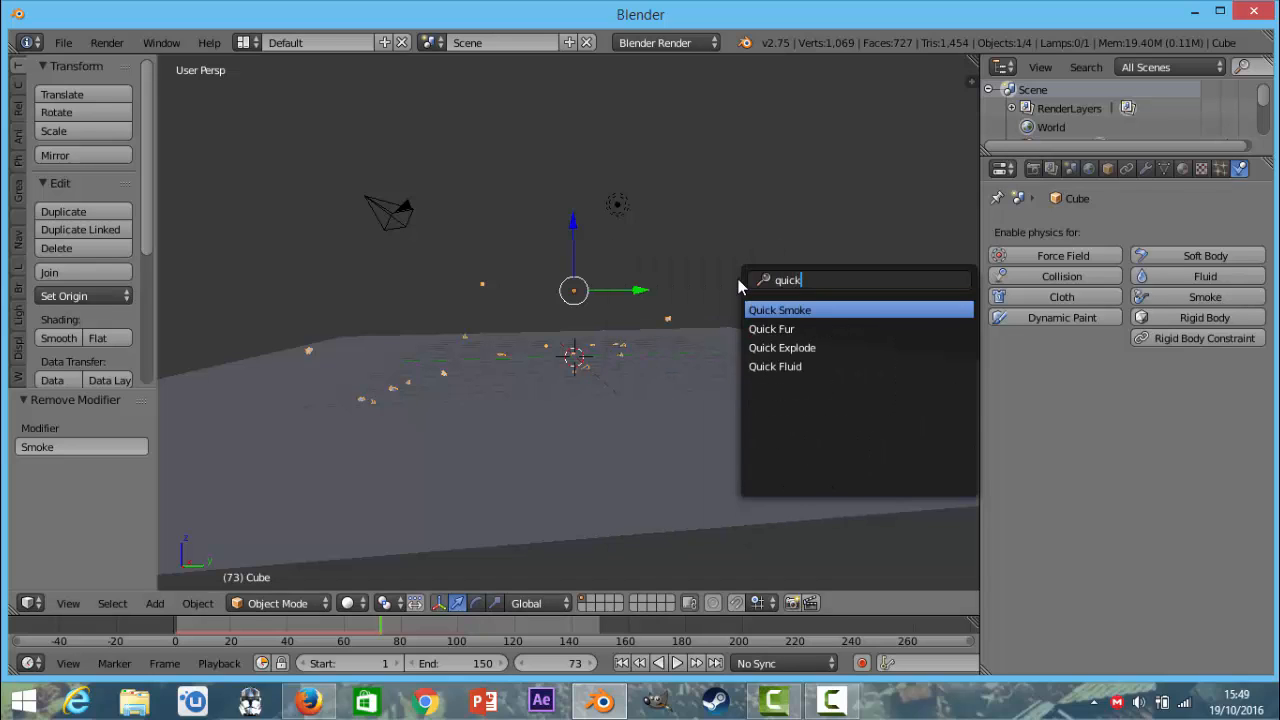
pyautogui.press('Return')
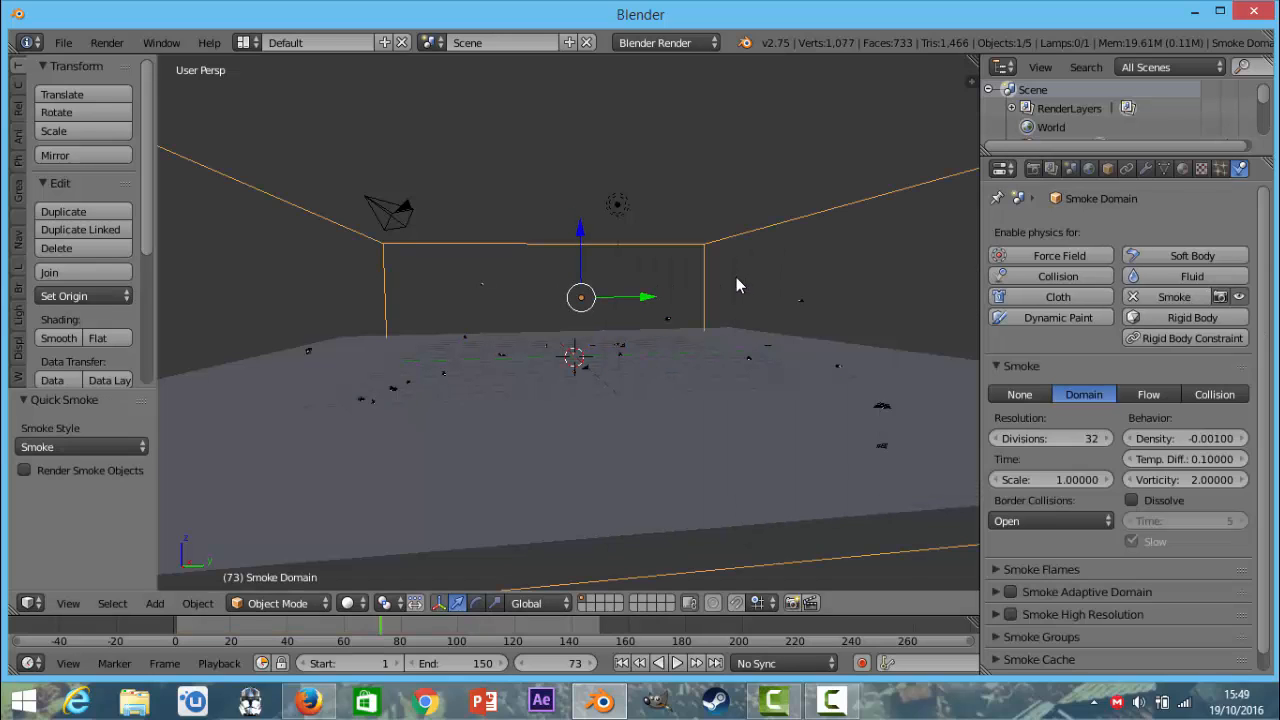
pyautogui.scroll(-4, 740, 285)
pyautogui.moveTo(746, 295)
pyautogui.mouseDown(button='middle')
pyautogui.moveTo(753, 324)
pyautogui.moveTo(737, 255)
pyautogui.moveTo(768, 355)
pyautogui.moveTo(728, 303)
pyautogui.mouseUp(button='middle')
pyautogui.scroll(4, 737, 255)
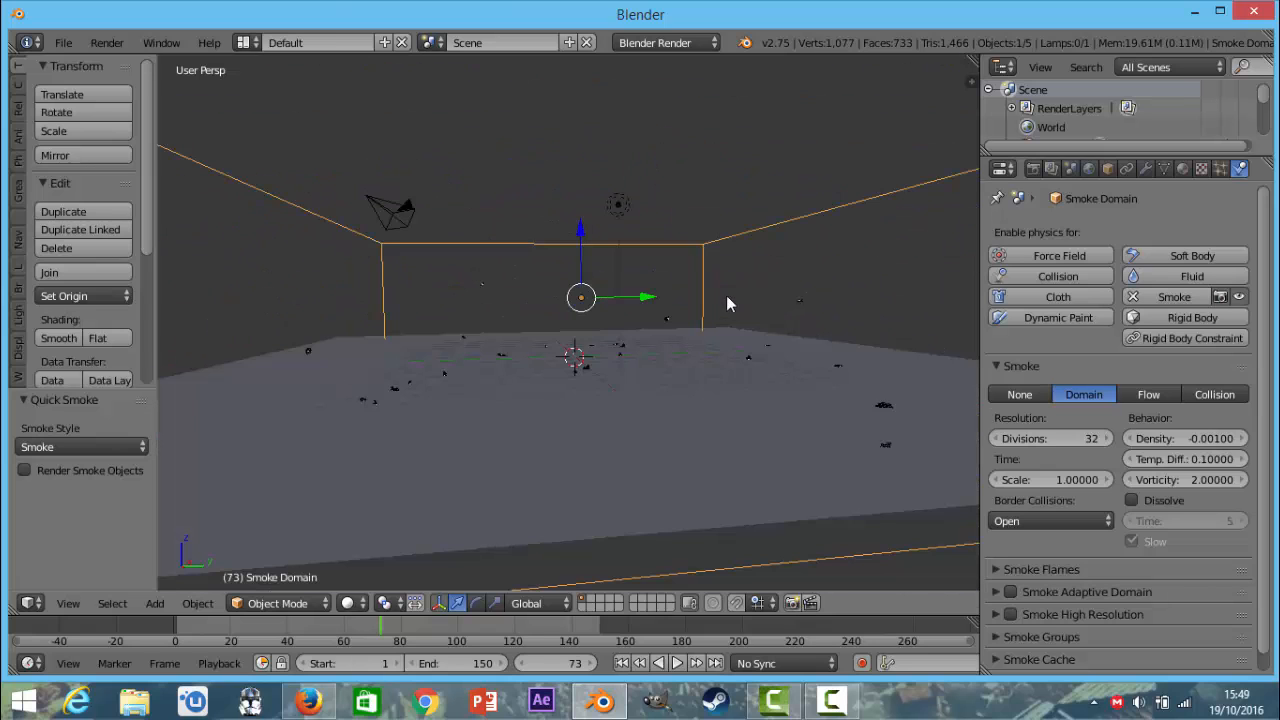
# Select the exploded cube through one of its fragments.
pyautogui.rightClick(617, 359)
pyautogui.rightClick(619, 359)
pyautogui.rightClick(621, 358)
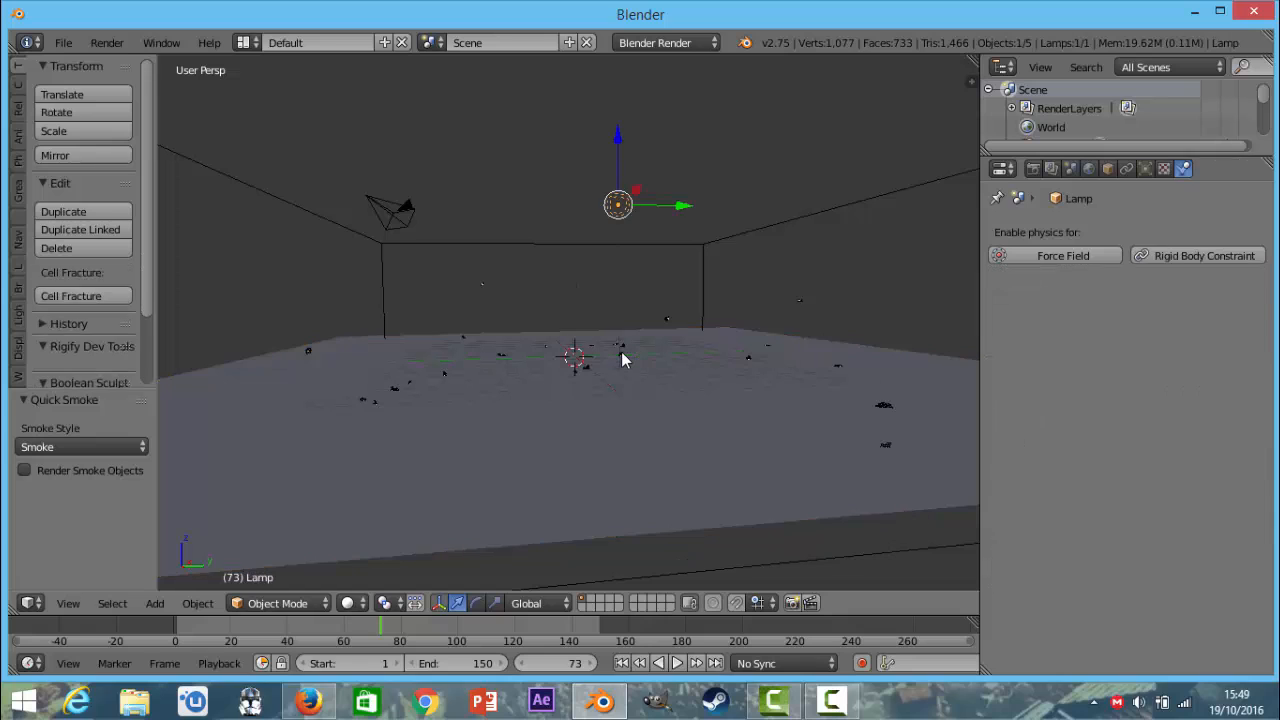
pyautogui.rightClick(621, 358)
pyautogui.rightClick(801, 302)
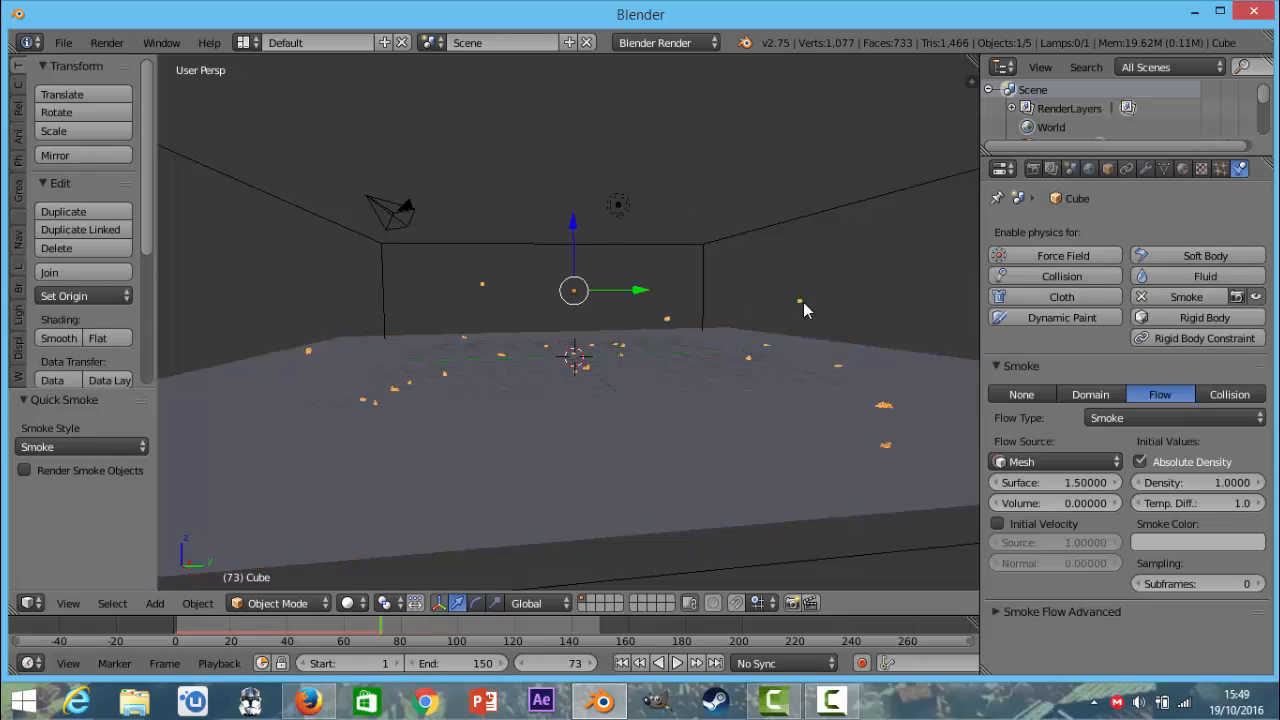
pyautogui.press('space')
pyautogui.click(739, 305)
# Start the Screencast Keys display in the 3D view and hide the view properties again.
pyautogui.click(970, 80)
pyautogui.scroll(-16, 866, 322)
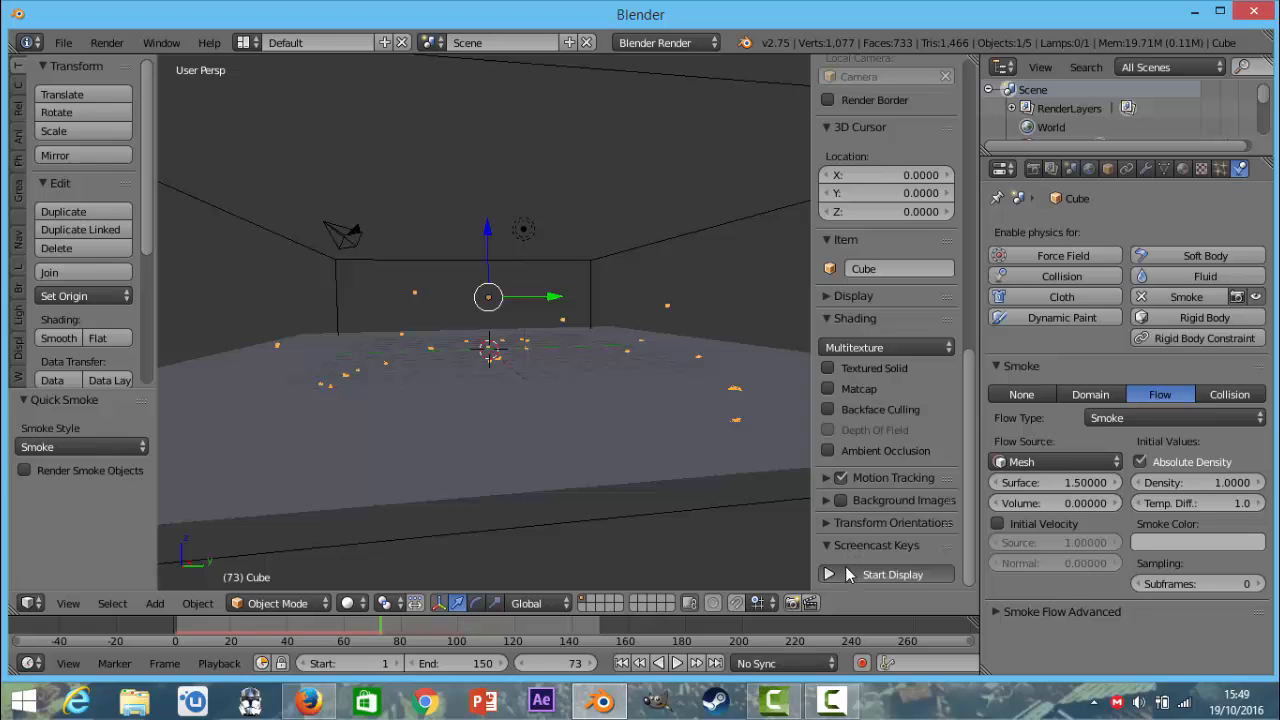
pyautogui.click(845, 574)
pyautogui.moveTo(812, 318); pyautogui.dragTo(970, 320)
pyautogui.scroll(-6, 766, 314)
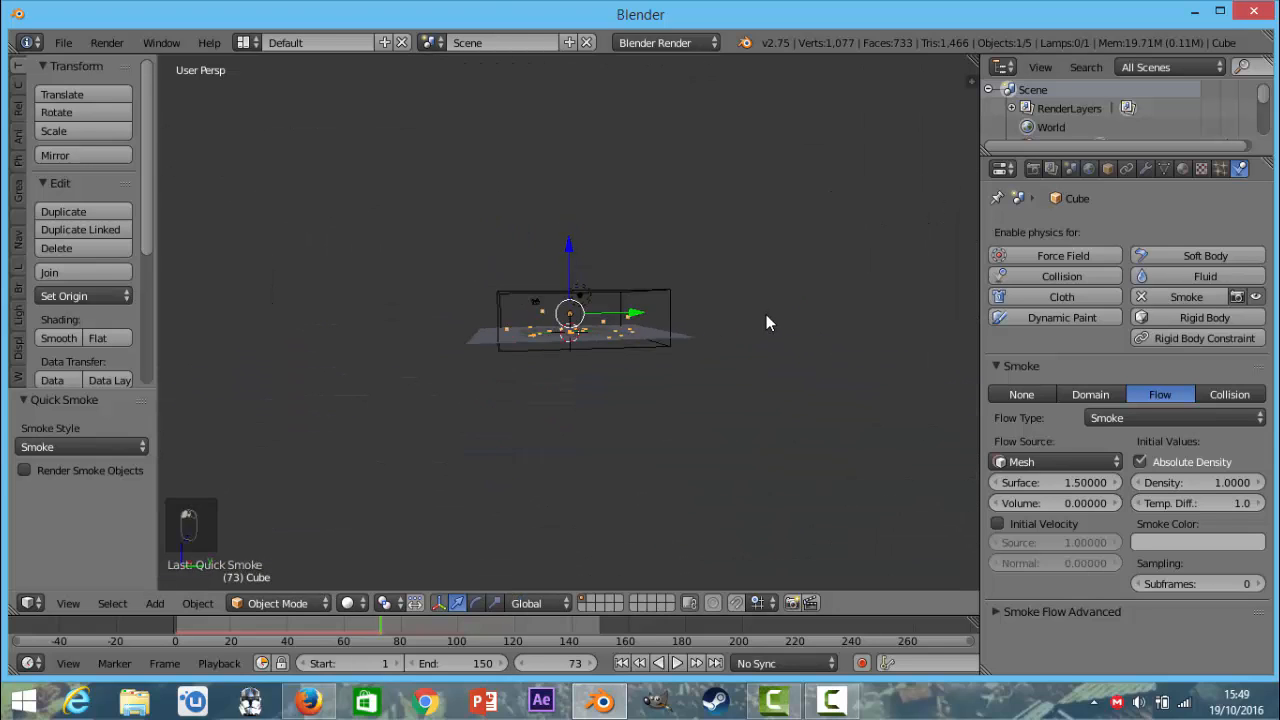
# Raise the smoke domain's top face in Edit Mode with face selection to make the domain taller, and return to Object Mode.
pyautogui.moveTo(766, 314); pyautogui.dragTo(762, 350, button='middle')
pyautogui.scroll(6, 762, 350)
pyautogui.moveTo(765, 297); pyautogui.dragTo(246, 464, button='middle')
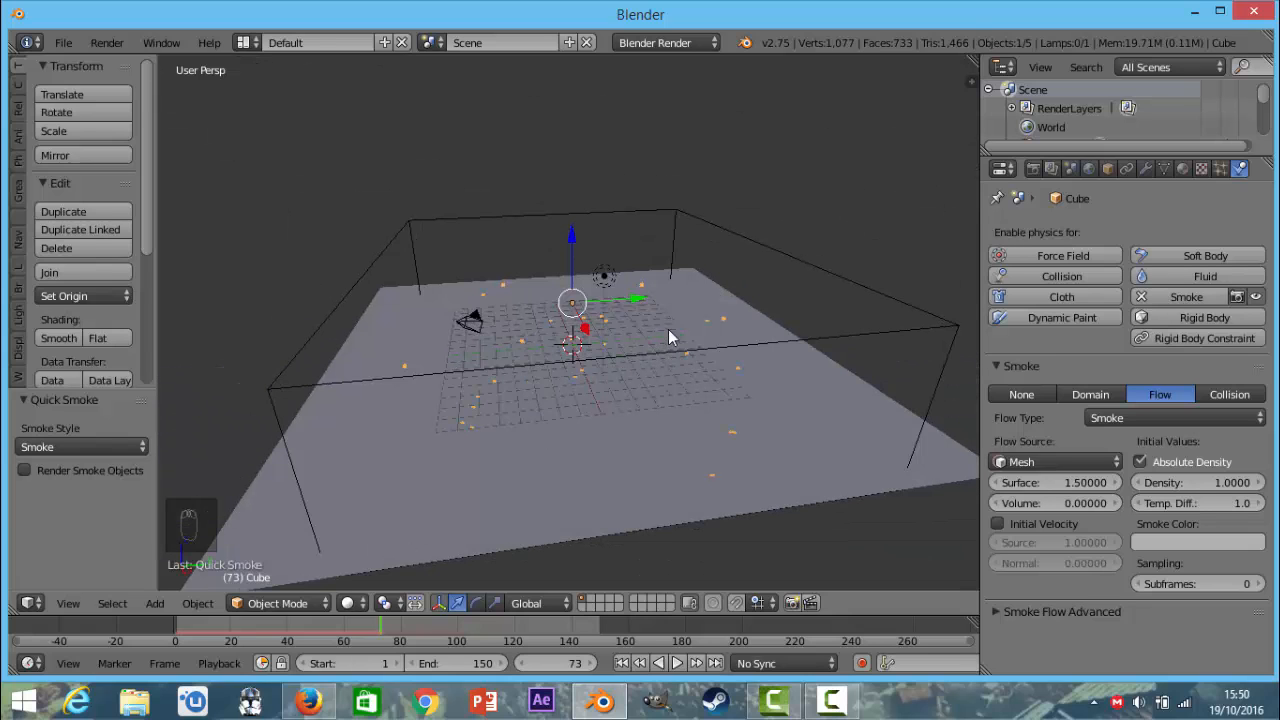
pyautogui.press('Tab')
pyautogui.press('Tab')
pyautogui.rightClick(765, 343)
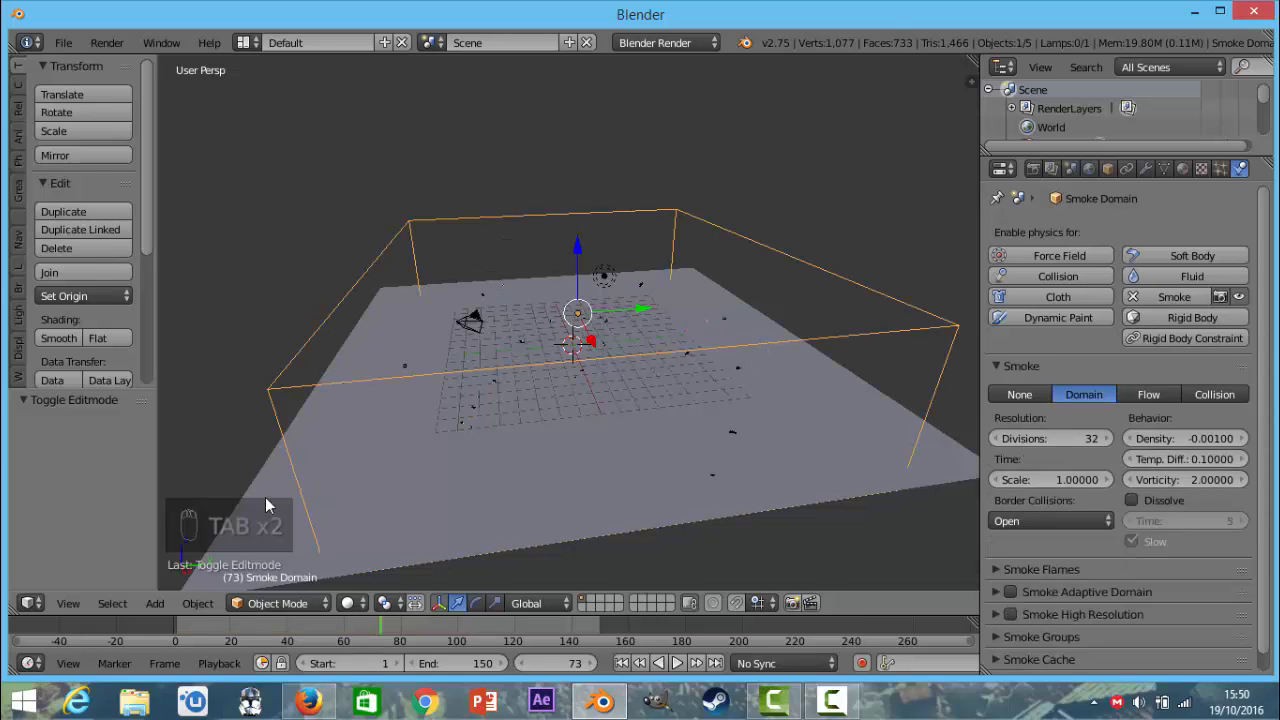
pyautogui.press('Tab')
pyautogui.click(584, 603)
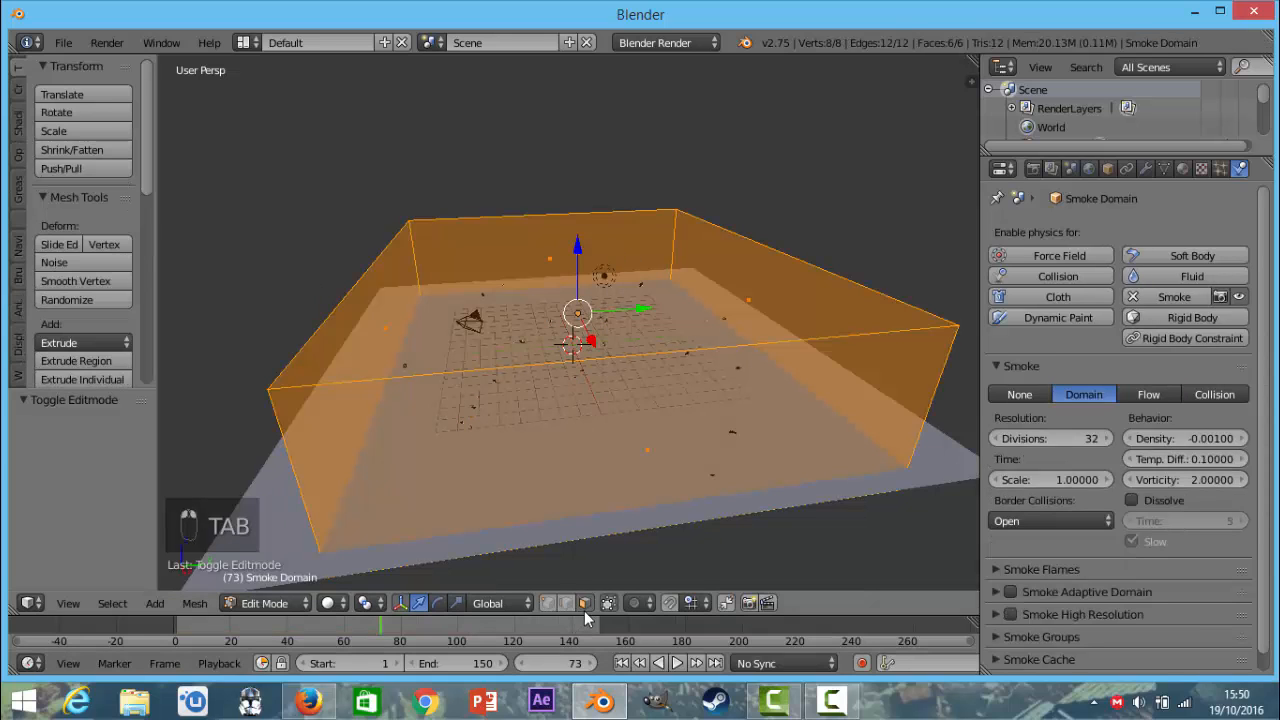
pyautogui.rightClick(617, 240)
pyautogui.moveTo(617, 240); pyautogui.dragTo(458, 250, button='middle')
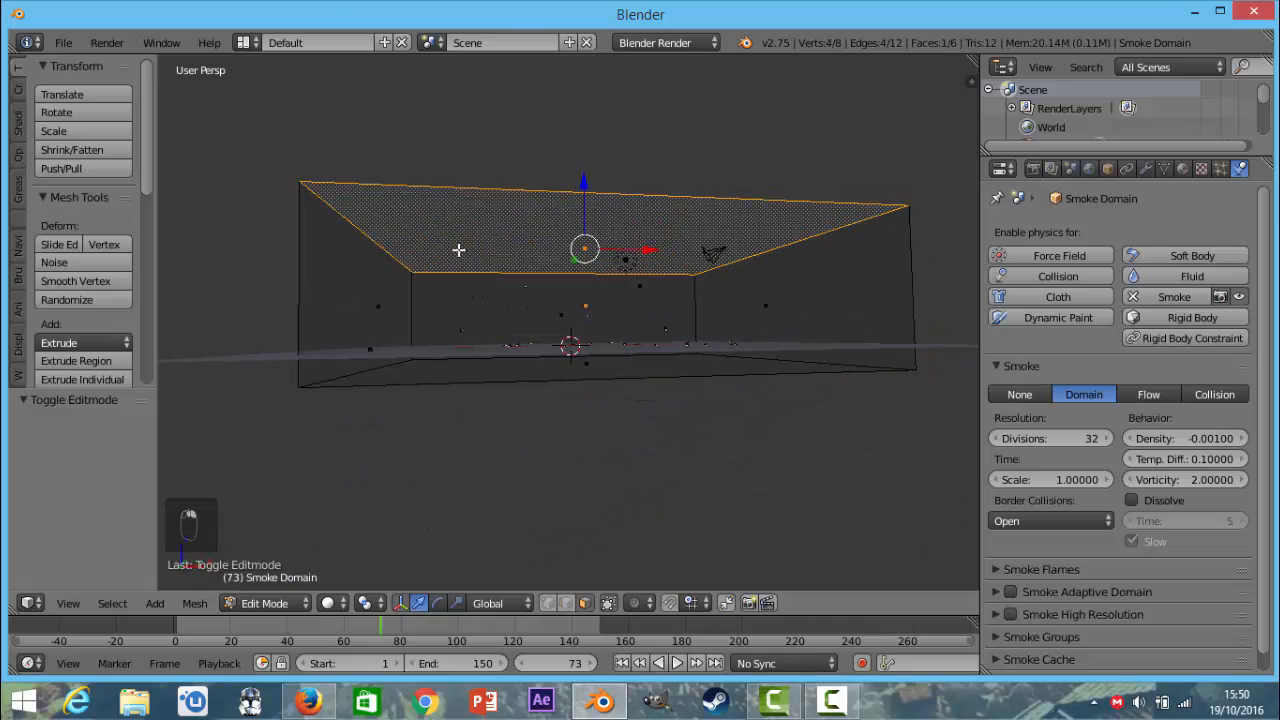
pyautogui.moveTo(595, 338); pyautogui.dragTo(657, 288, button='middle')
pyautogui.moveTo(592, 195); pyautogui.dragTo(640, 410, button='middle')
pyautogui.press('Tab')
# Select the exploded cube and set its particle system's Emitter Object Z velocity to 0.5.
pyautogui.rightClick(518, 375)
pyautogui.rightClick(520, 374)
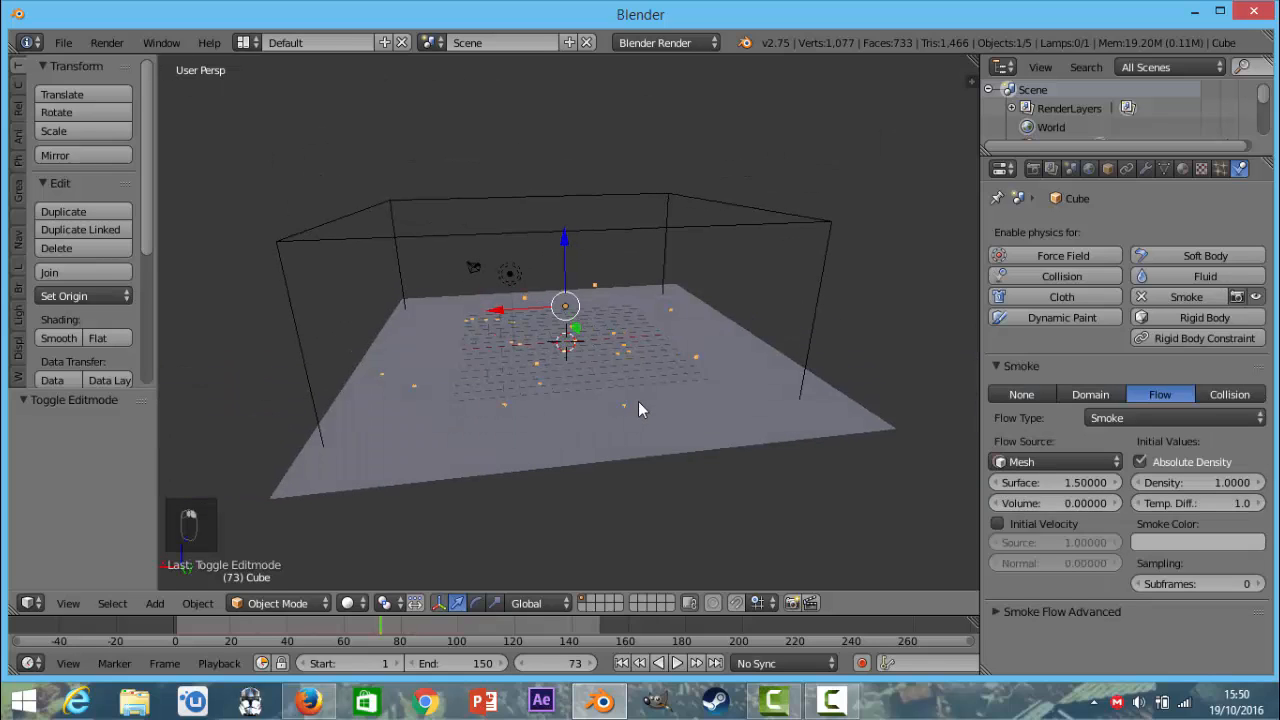
pyautogui.click(1220, 168)
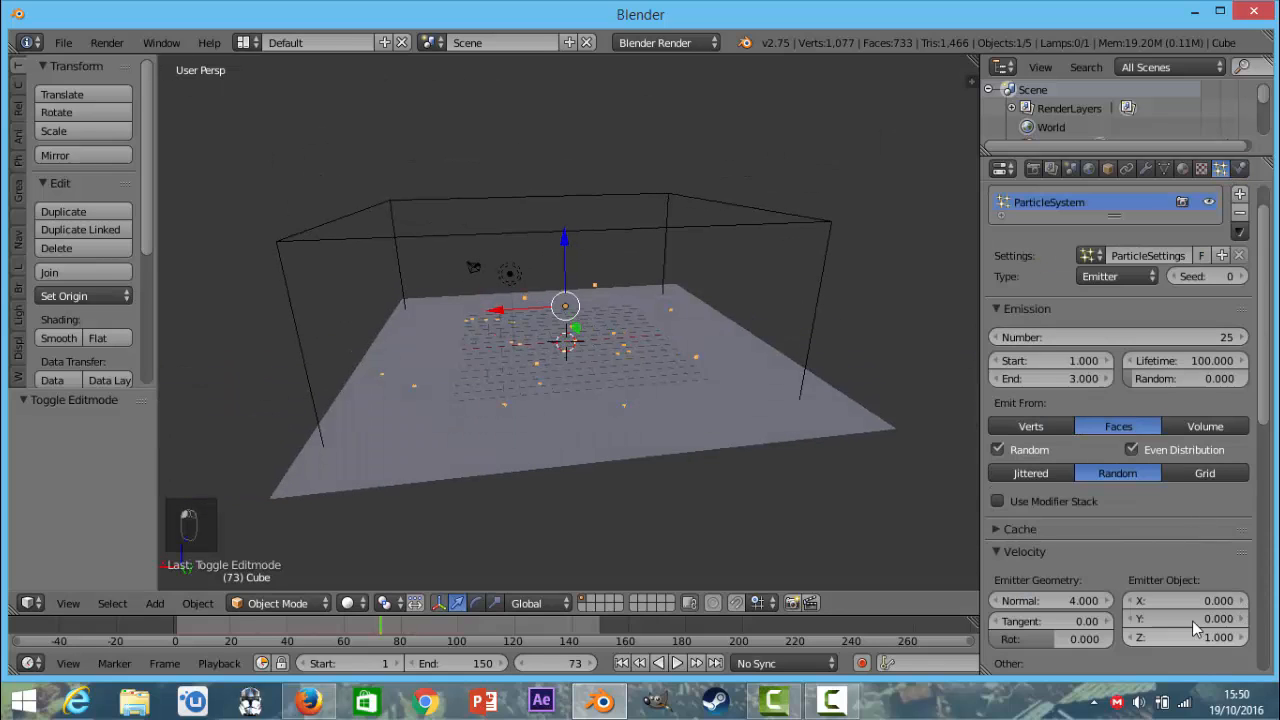
pyautogui.scroll(-5, 1190, 580)
pyautogui.click(1193, 450)
pyautogui.write('0.5')
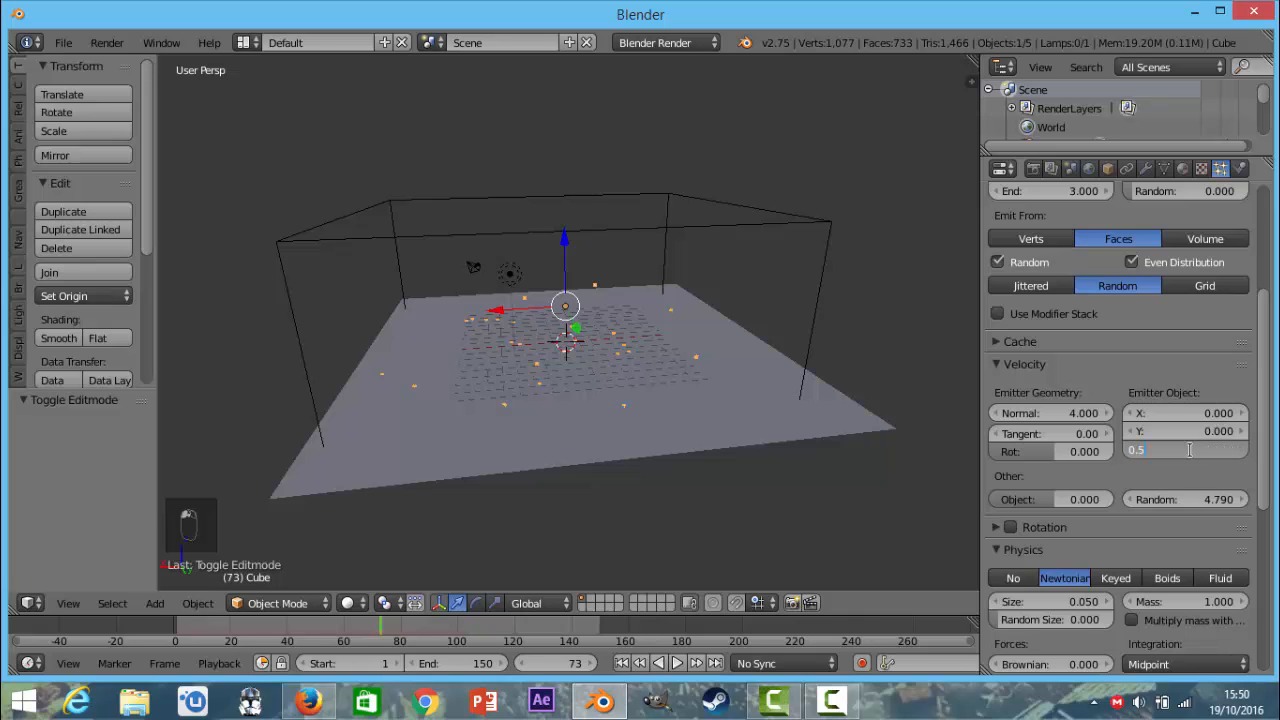
pyautogui.press('Return')
# Return to frame 1, play the smoke simulation and examine the spread of smoke from several angles.
pyautogui.click(555, 663)
pyautogui.write('1')
pyautogui.press('Return')
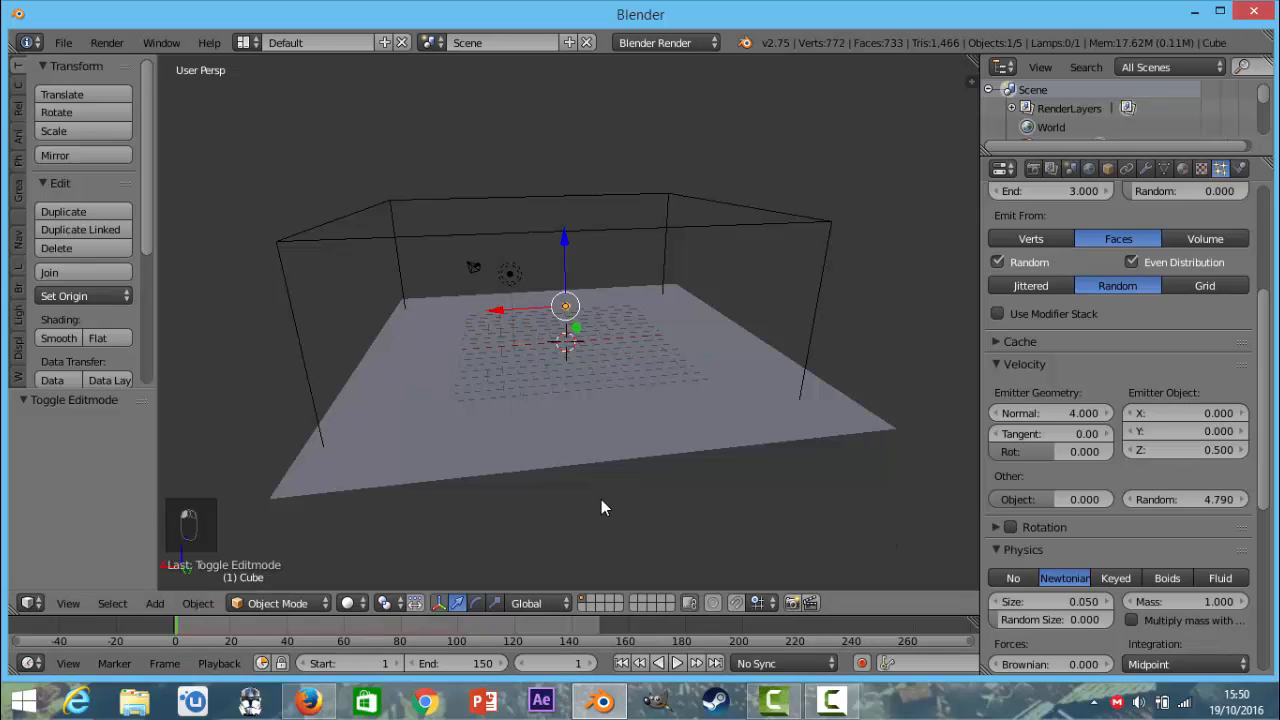
pyautogui.hotkey('alt', 'a')
pyautogui.moveTo(604, 440); pyautogui.dragTo(650, 415, button='middle')
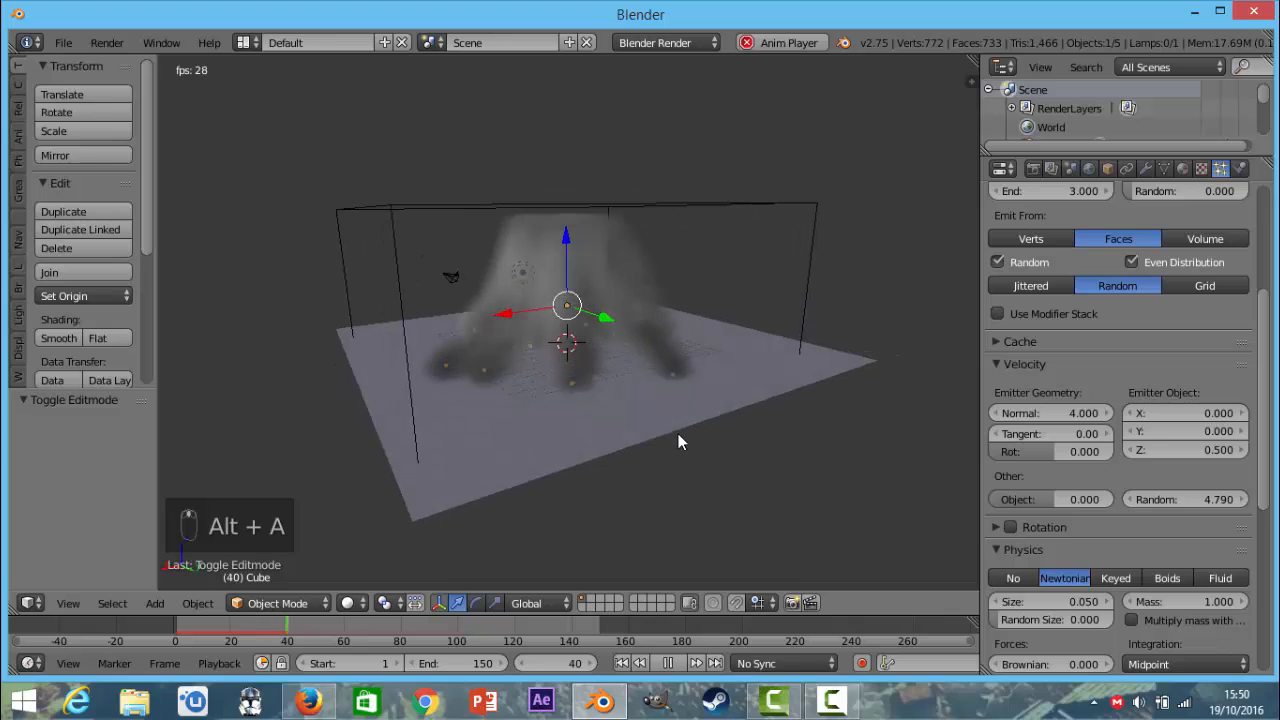
pyautogui.hotkey('alt', 'a')
pyautogui.hotkey('alt', 'a')
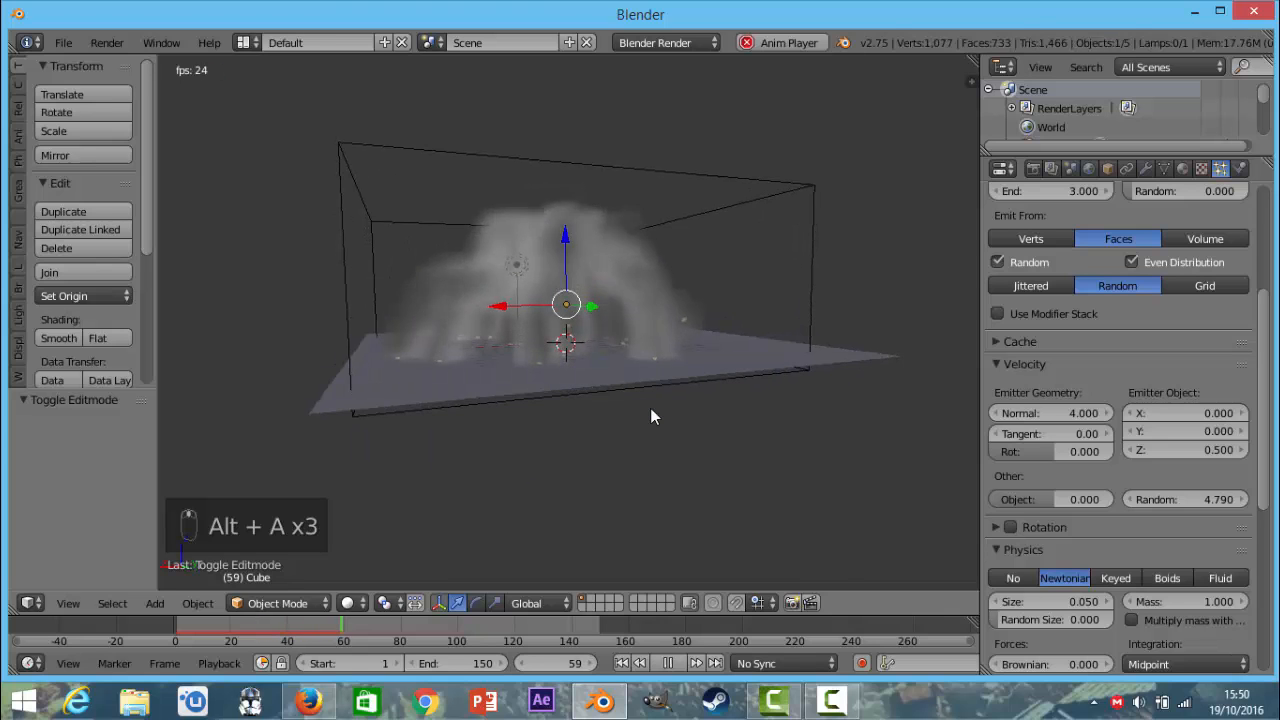
pyautogui.hotkey('alt', 'a')
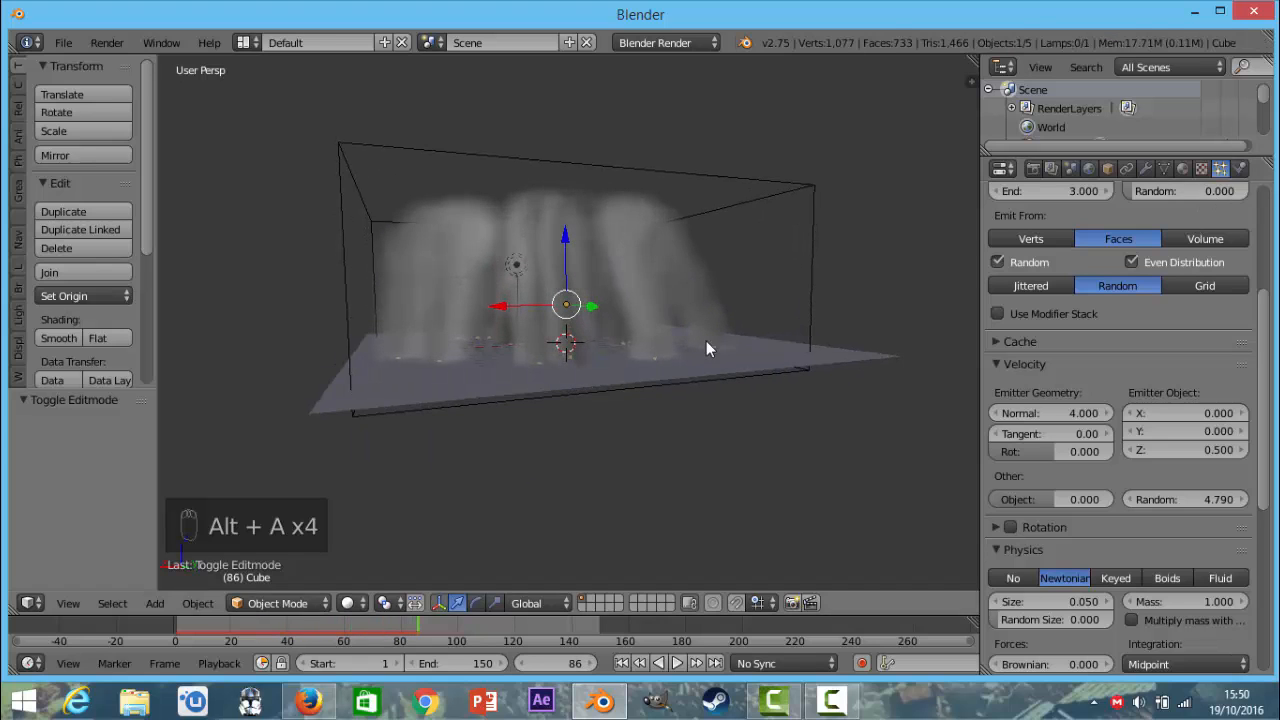
pyautogui.scroll(5, 715, 350)
pyautogui.moveTo(725, 354); pyautogui.dragTo(809, 346, button='middle')
pyautogui.scroll(-3, 809, 346)
pyautogui.scroll(-4, 790, 360)
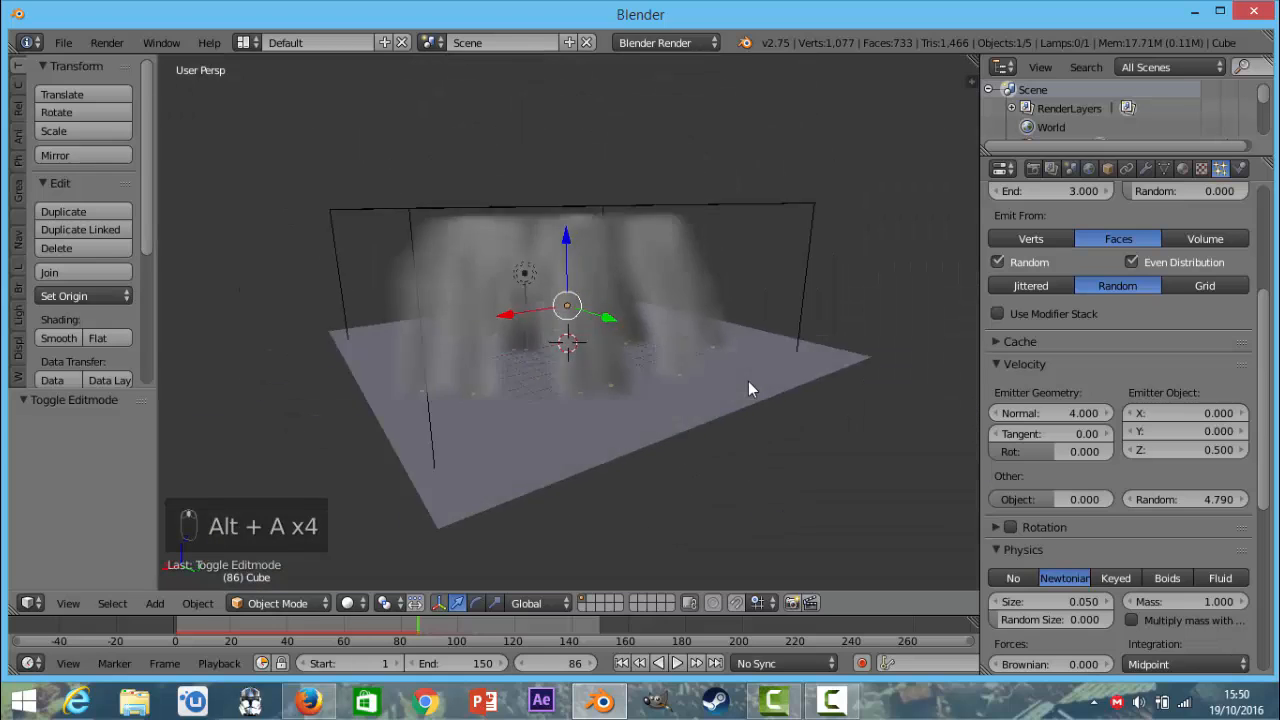
pyautogui.moveTo(748, 389); pyautogui.dragTo(677, 386, button='middle')
pyautogui.press('Escape')
# Go back to frame 1 and set the cube's particle velocity to Random 2 and Emitter Object Z 1.
pyautogui.click(565, 663)
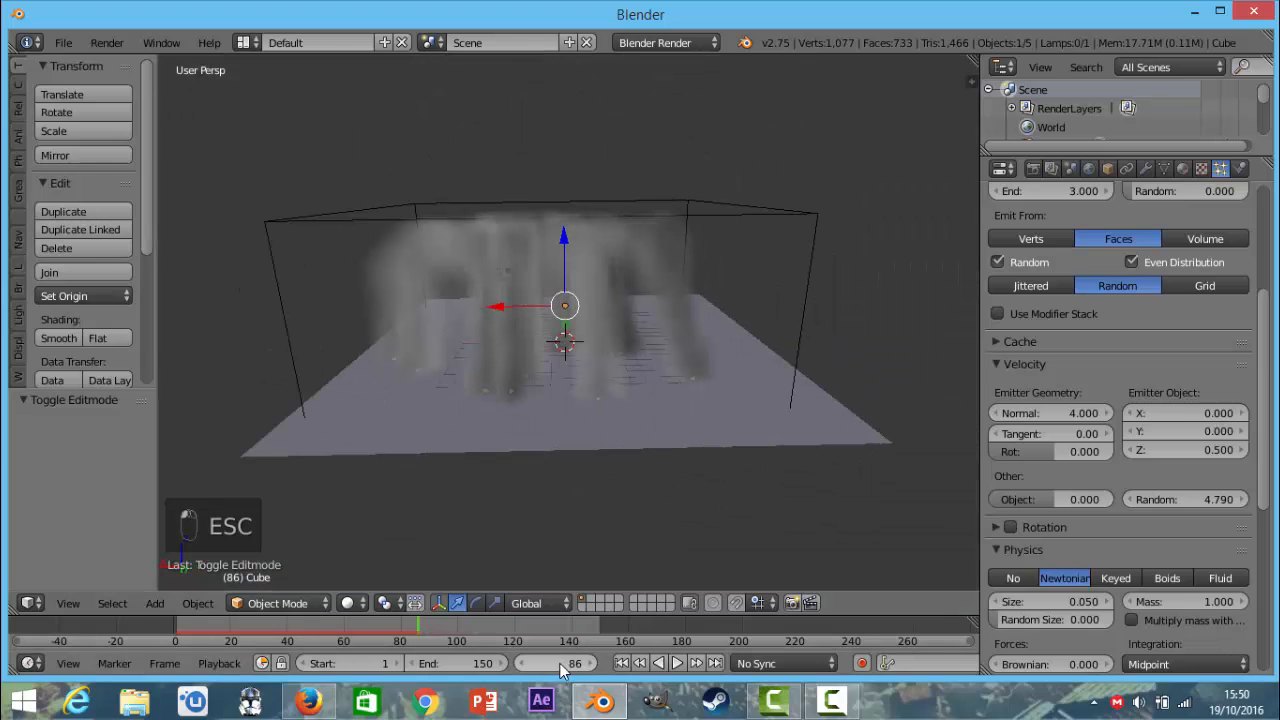
pyautogui.write('1')
pyautogui.press('Return')
pyautogui.scroll(2, 760, 347)
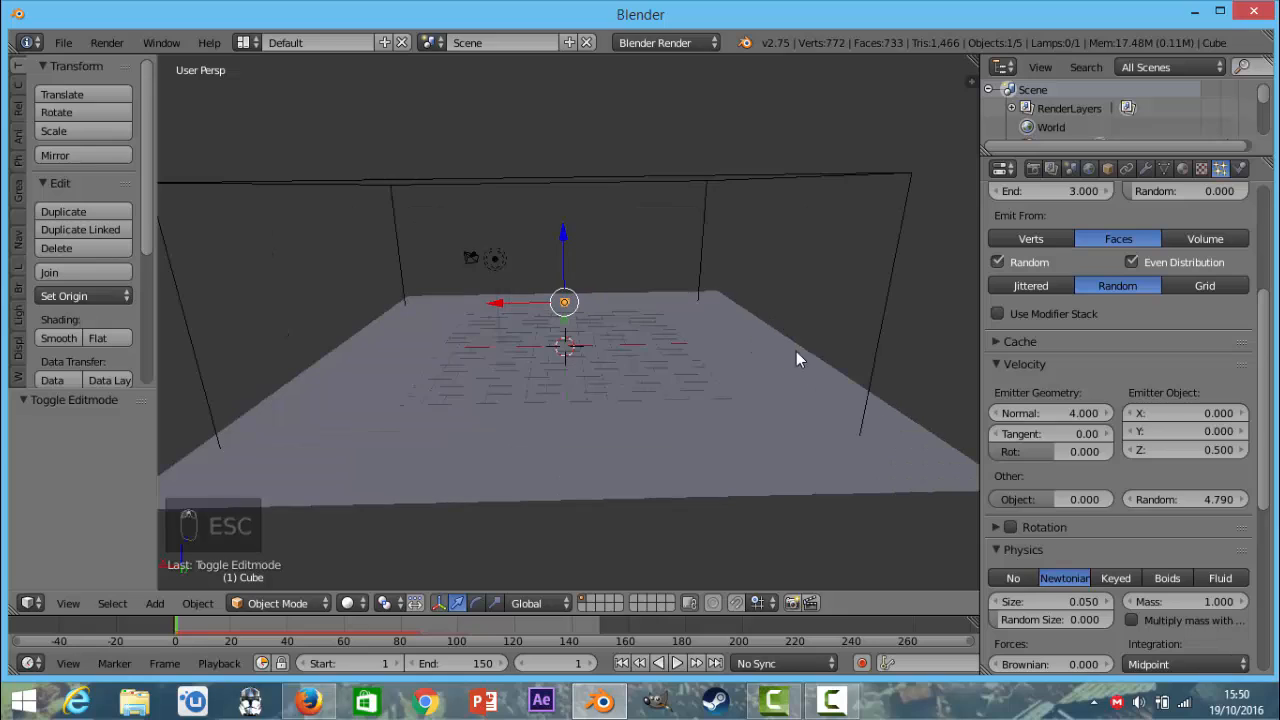
pyautogui.click(1190, 499)
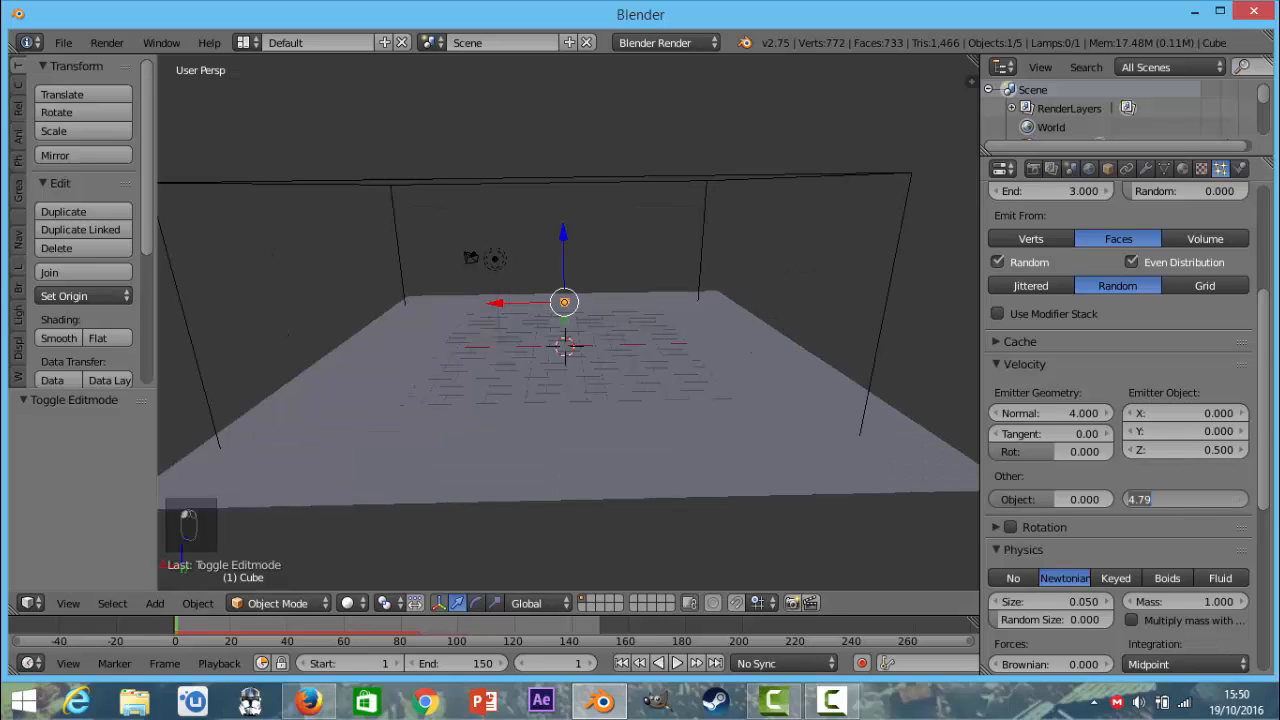
pyautogui.write('2')
pyautogui.press('Return')
pyautogui.click(1205, 450)
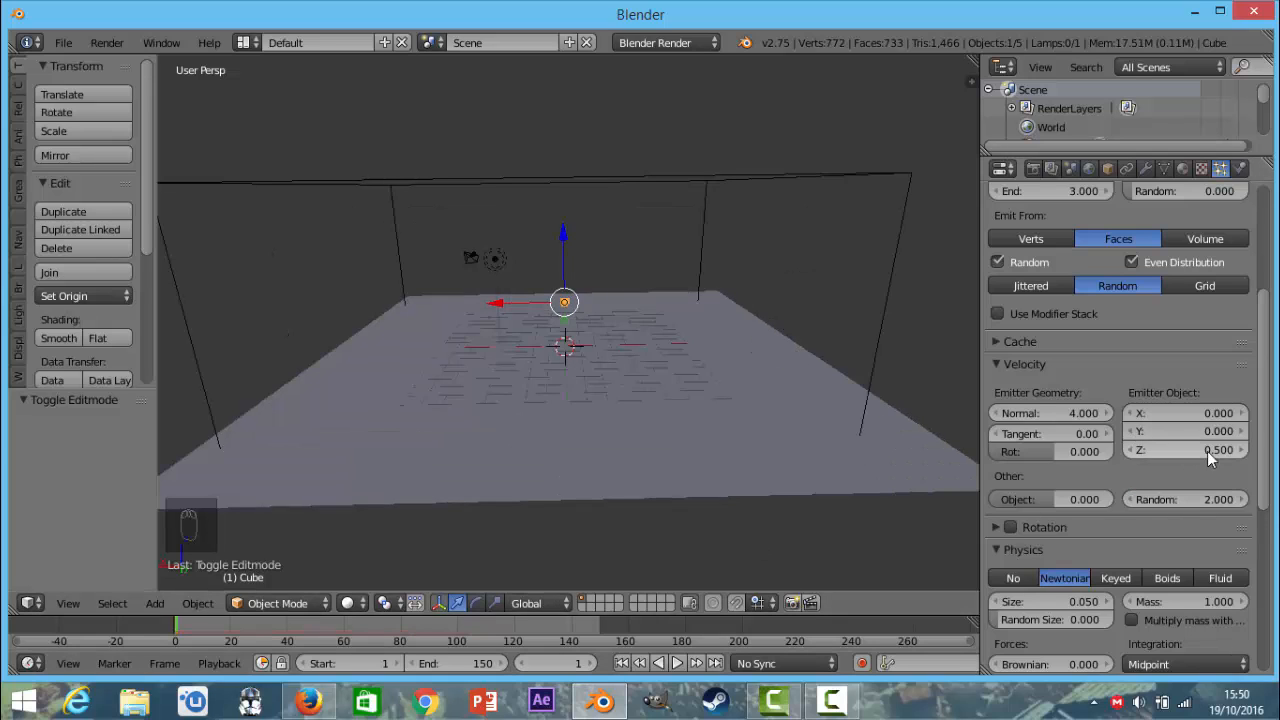
pyautogui.write('1')
pyautogui.press('Return')
# Play the simulation and examine the smoke from the side and from above, then end playback at the starting frame.
pyautogui.hotkey('alt', 'a')
pyautogui.moveTo(699, 367); pyautogui.dragTo(755, 355, button='middle')
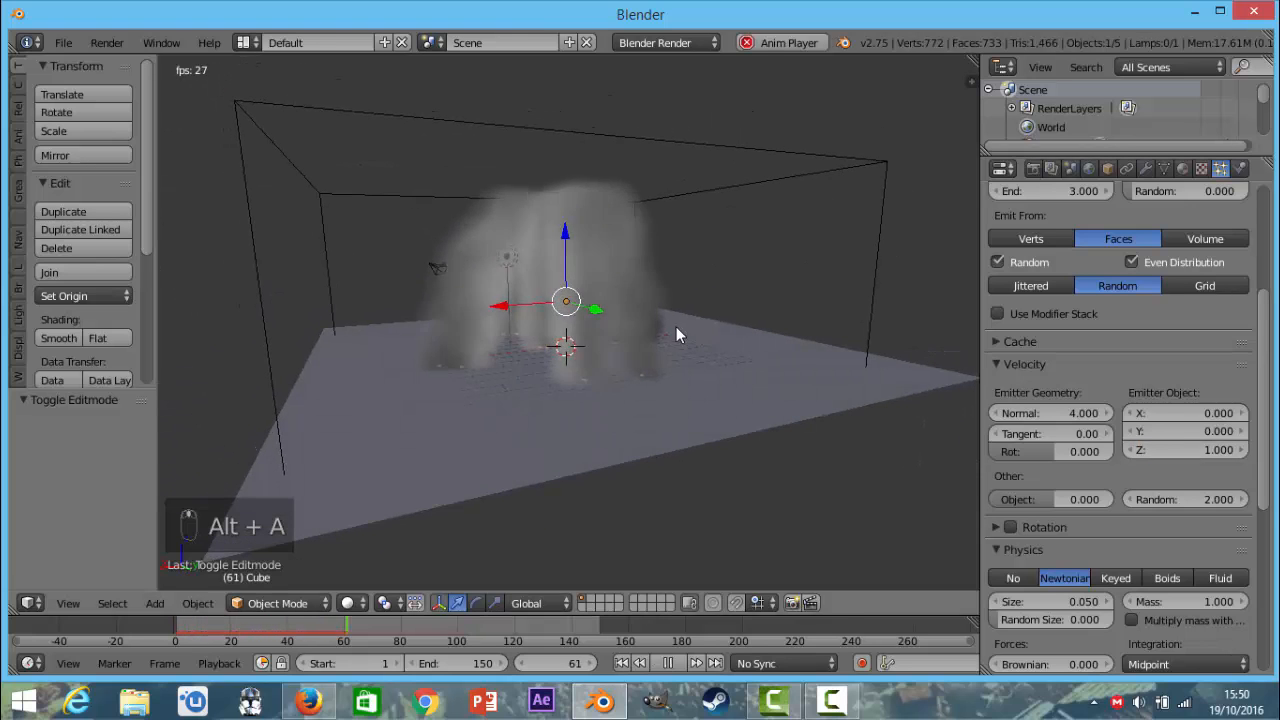
pyautogui.moveTo(676, 326); pyautogui.dragTo(831, 490, button='middle')
pyautogui.scroll(2, 679, 348)
pyautogui.scroll(-2, 819, 468)
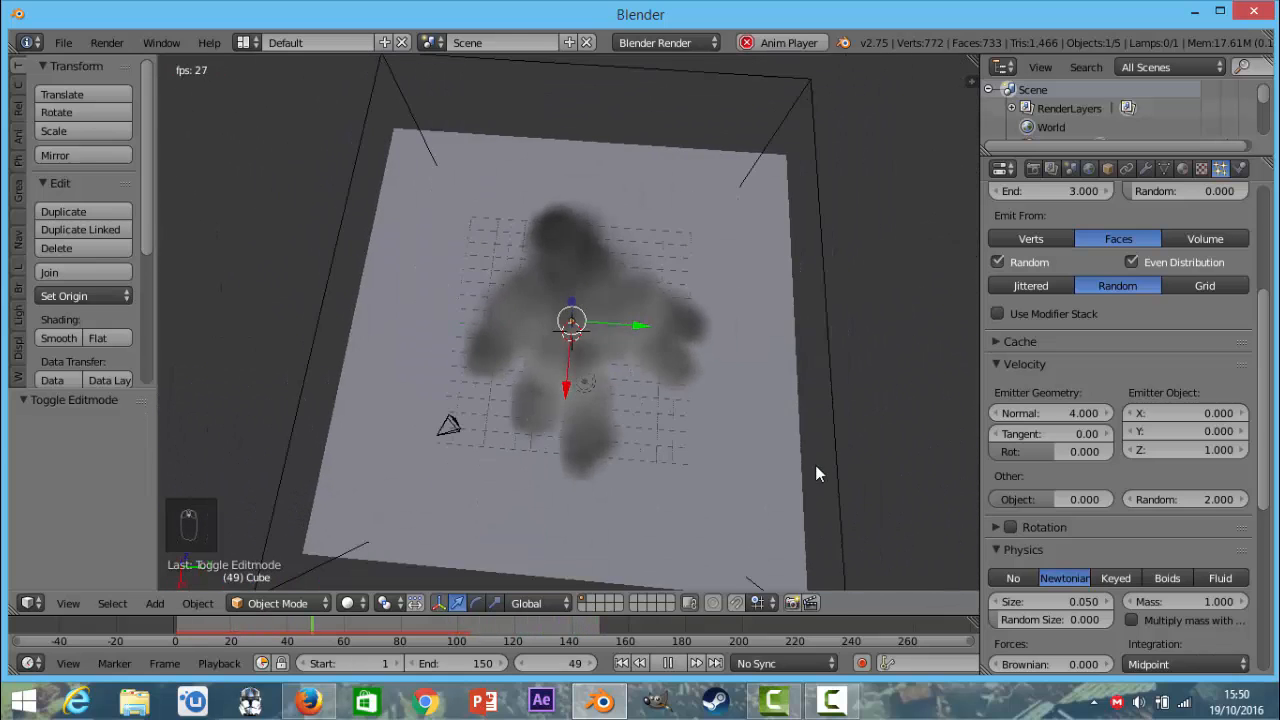
pyautogui.scroll(2, 820, 497)
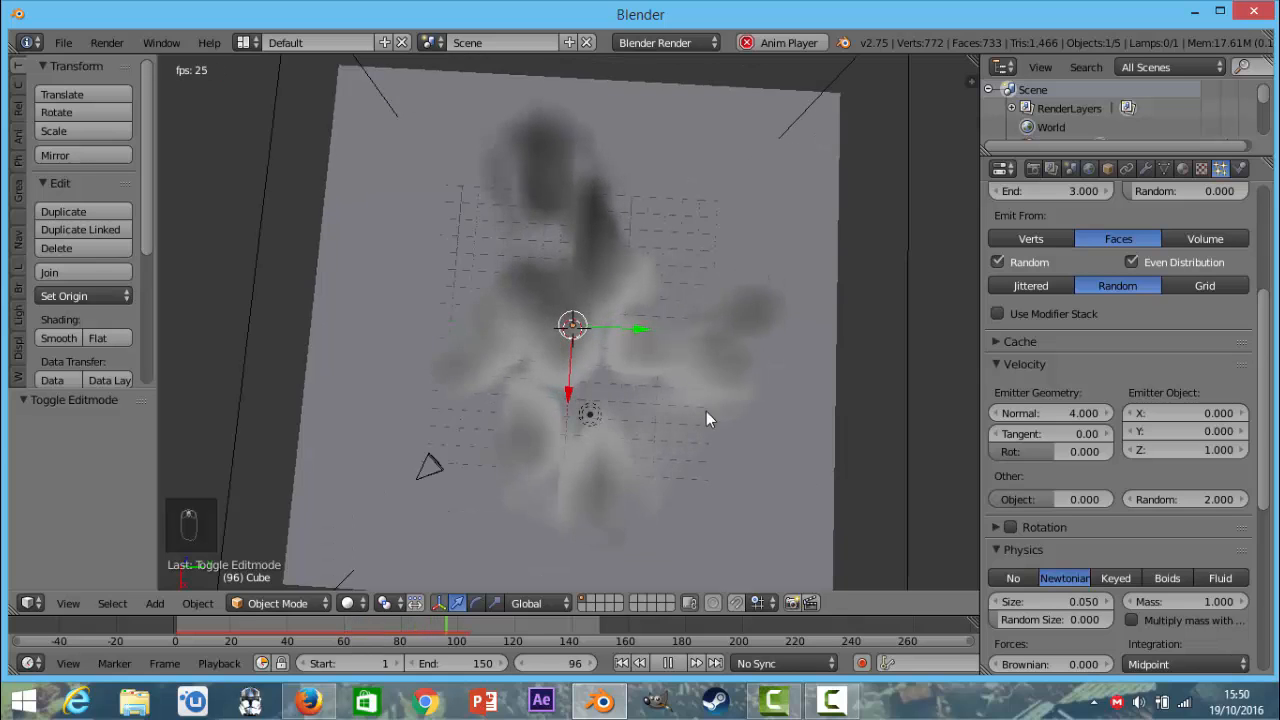
pyautogui.moveTo(706, 423); pyautogui.dragTo(631, 318, button='middle')
pyautogui.press('Escape')
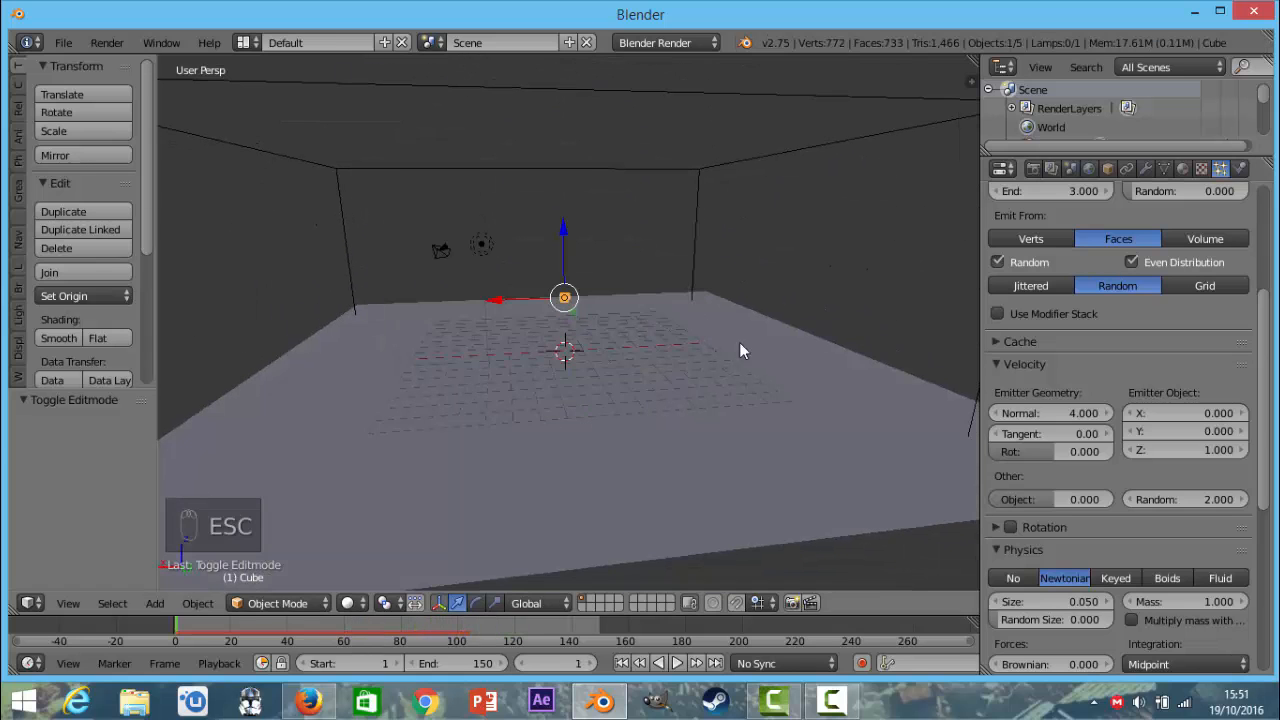
# Select the smoke domain, enable Smoke Adaptive Domain and Smoke High Resolution, and set its resolution divisions to 64.
pyautogui.click(1239, 168)
pyautogui.rightClick(670, 146)
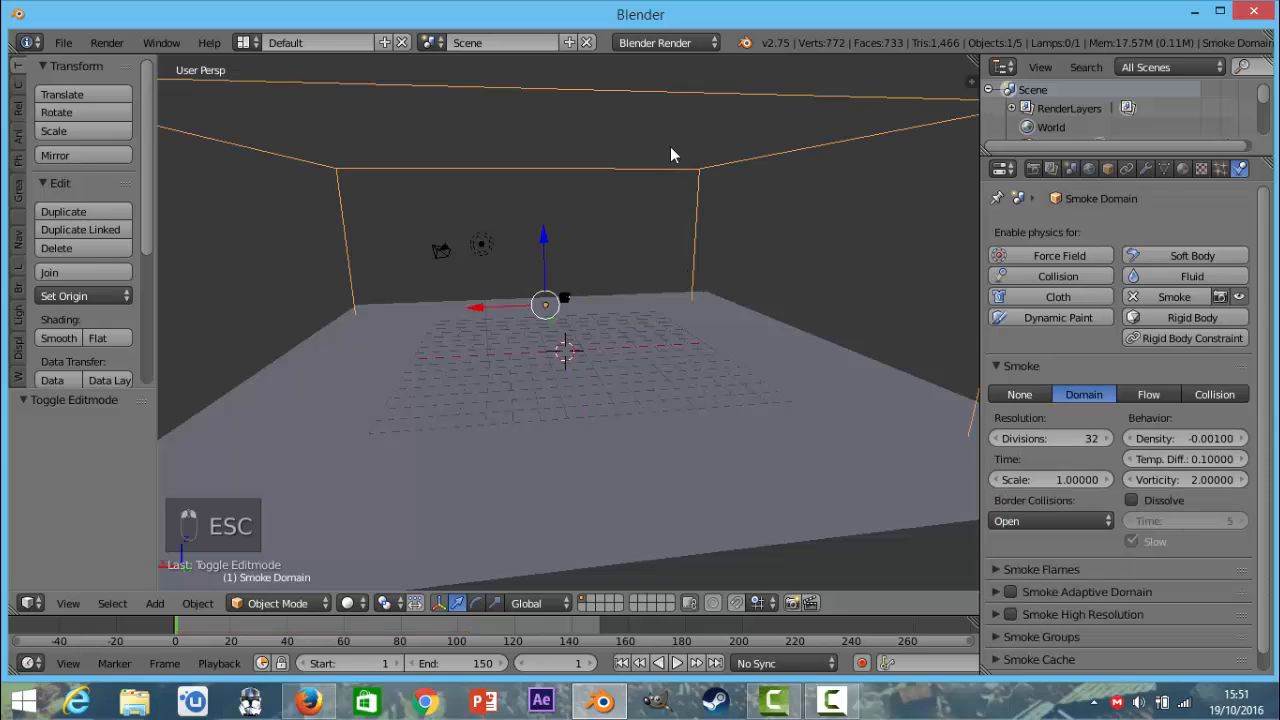
pyautogui.scroll(-1, 1150, 376)
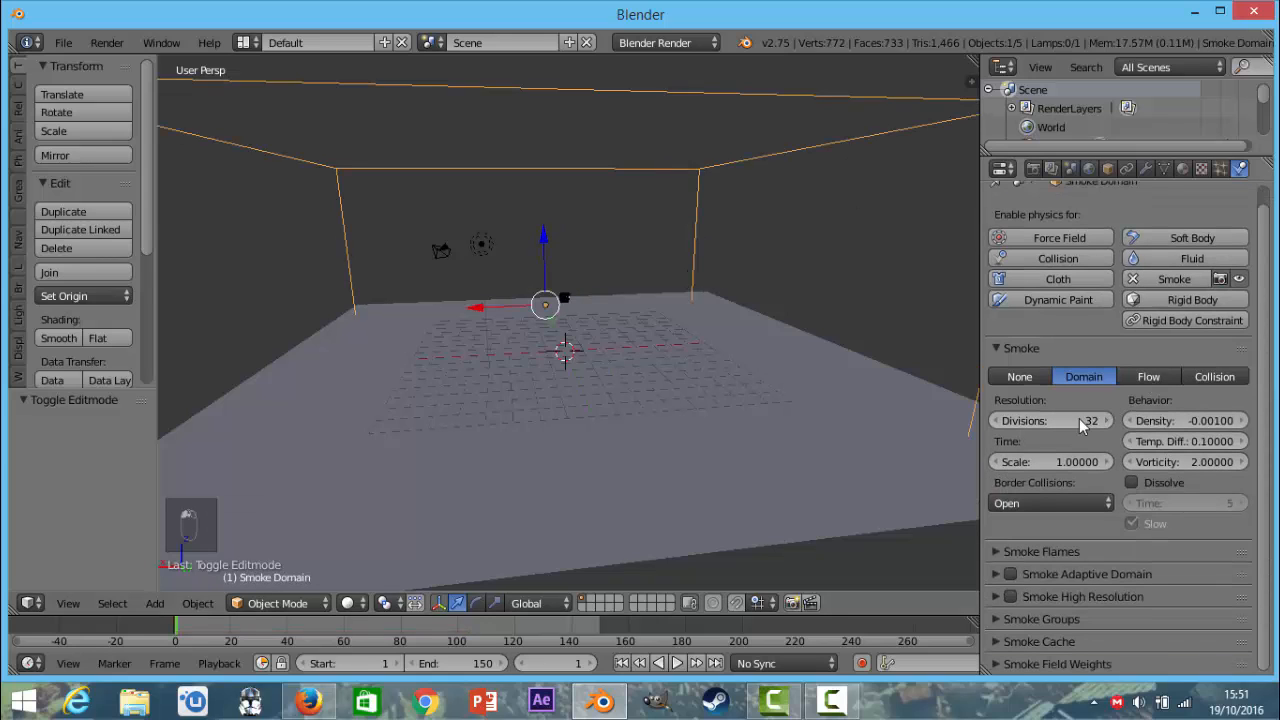
pyautogui.click(1081, 424)
pyautogui.press('Return')
pyautogui.click(1045, 425)
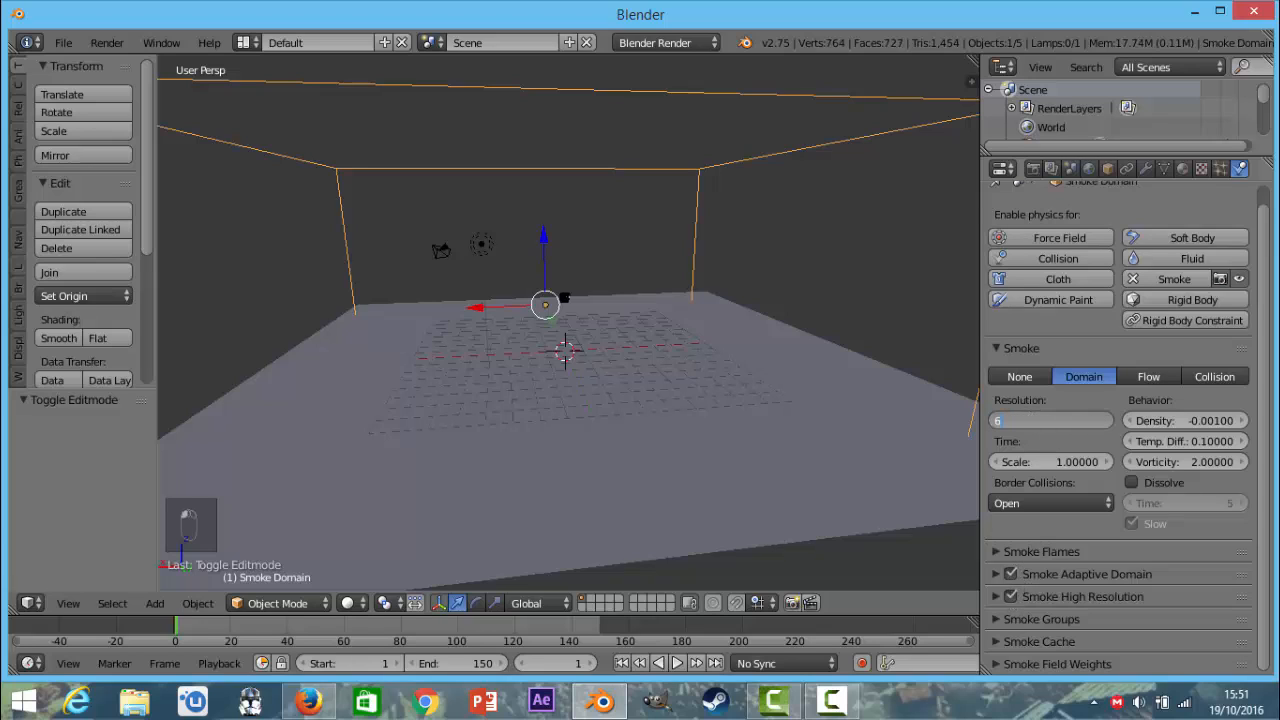
pyautogui.write('64')
pyautogui.press('Return')
# Play the smoke simulation with the new domain resolution, stop at frame 31 and examine the smoke's detail up close.
pyautogui.hotkey('alt', 'a')
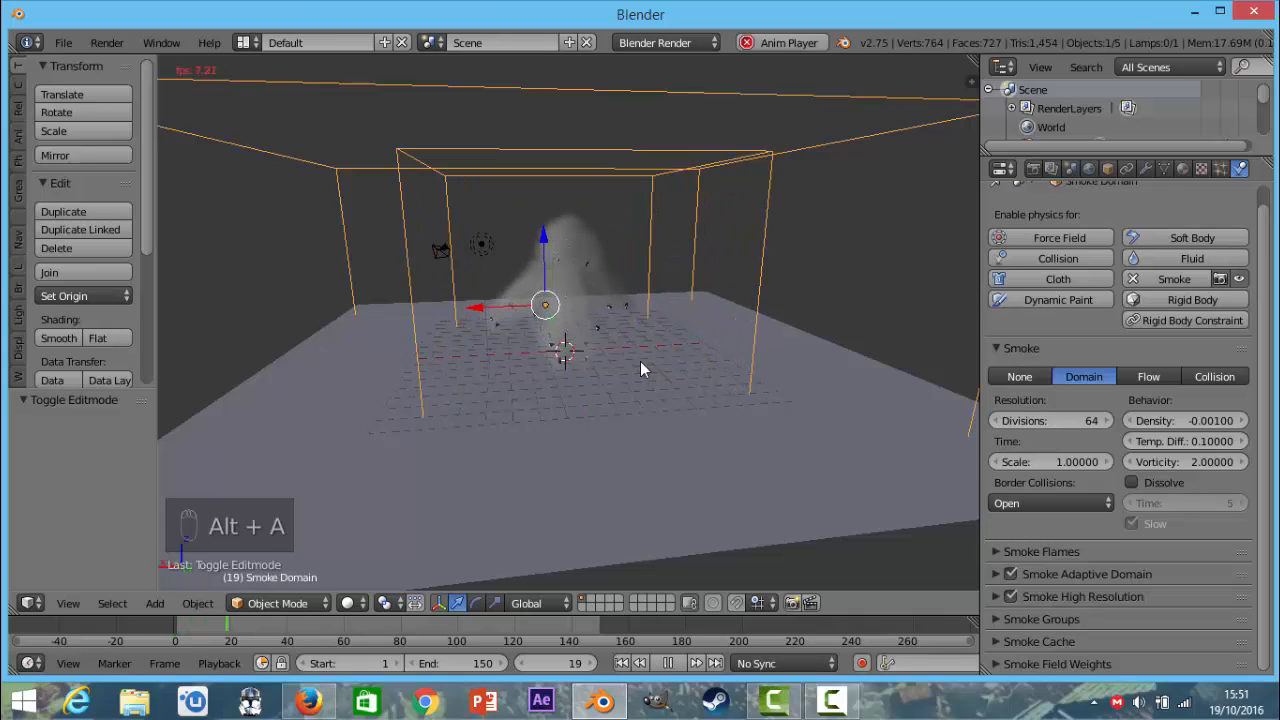
pyautogui.scroll(-3, 640, 361)
pyautogui.moveTo(633, 329); pyautogui.dragTo(630, 325, button='middle')
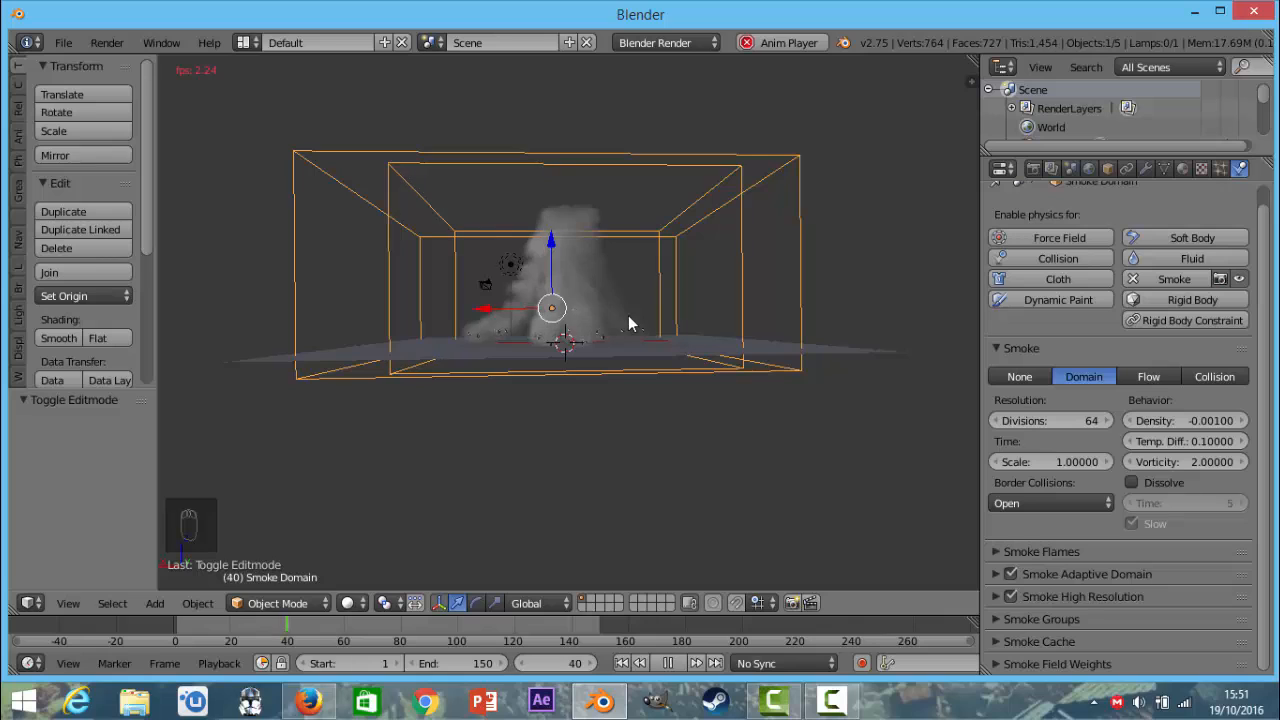
pyautogui.press('Escape')
pyautogui.hotkey('alt', 'a')
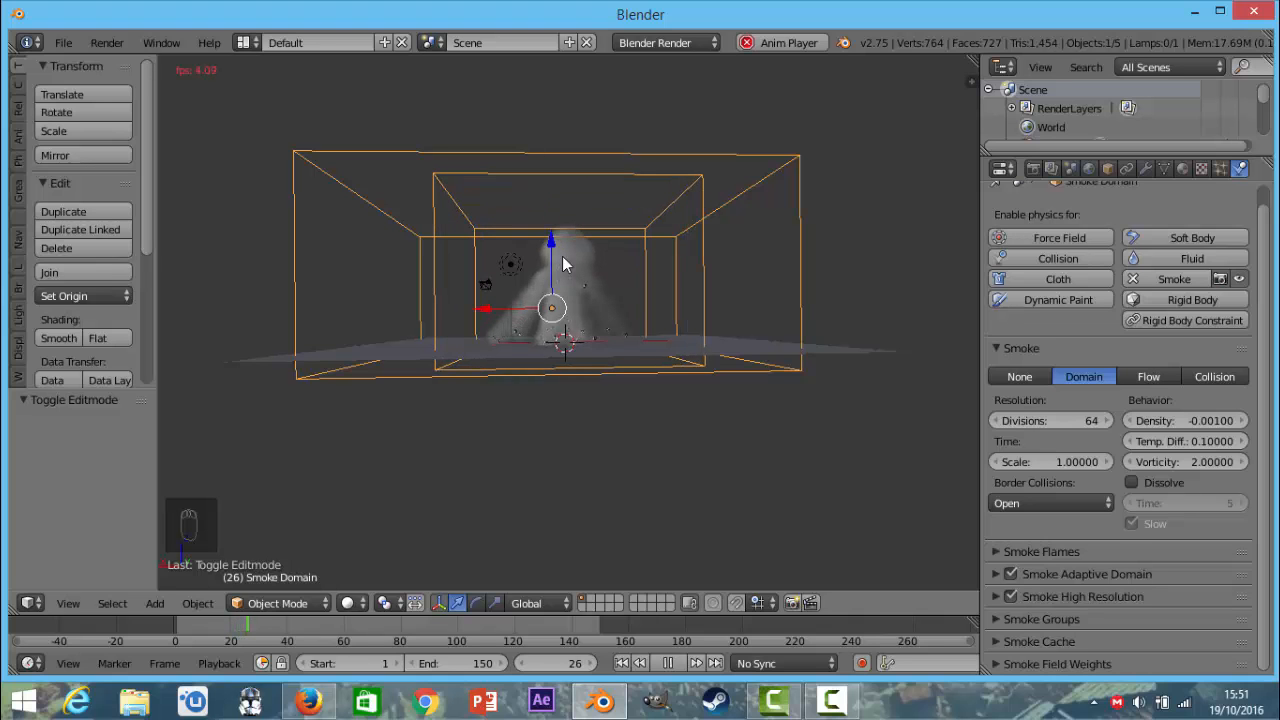
pyautogui.hotkey('alt', 'a')
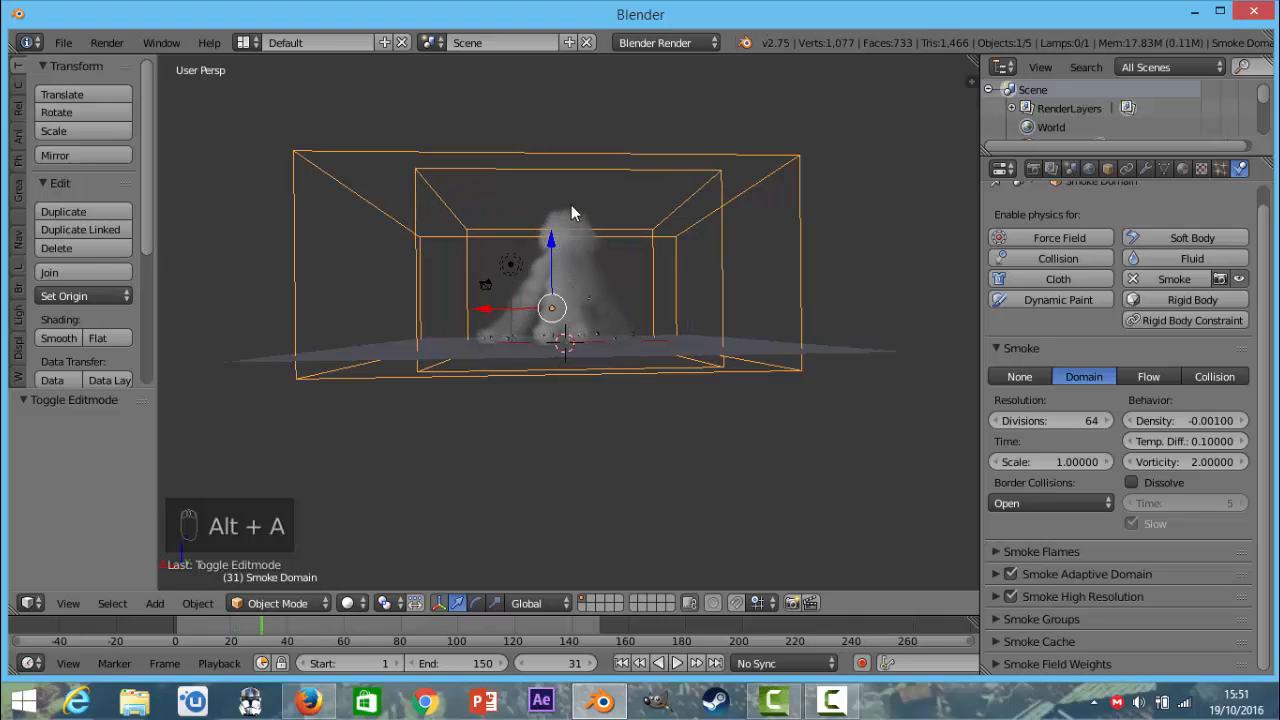
pyautogui.moveTo(571, 205); pyautogui.dragTo(591, 266, button='middle')
pyautogui.scroll(-5, 599, 274)
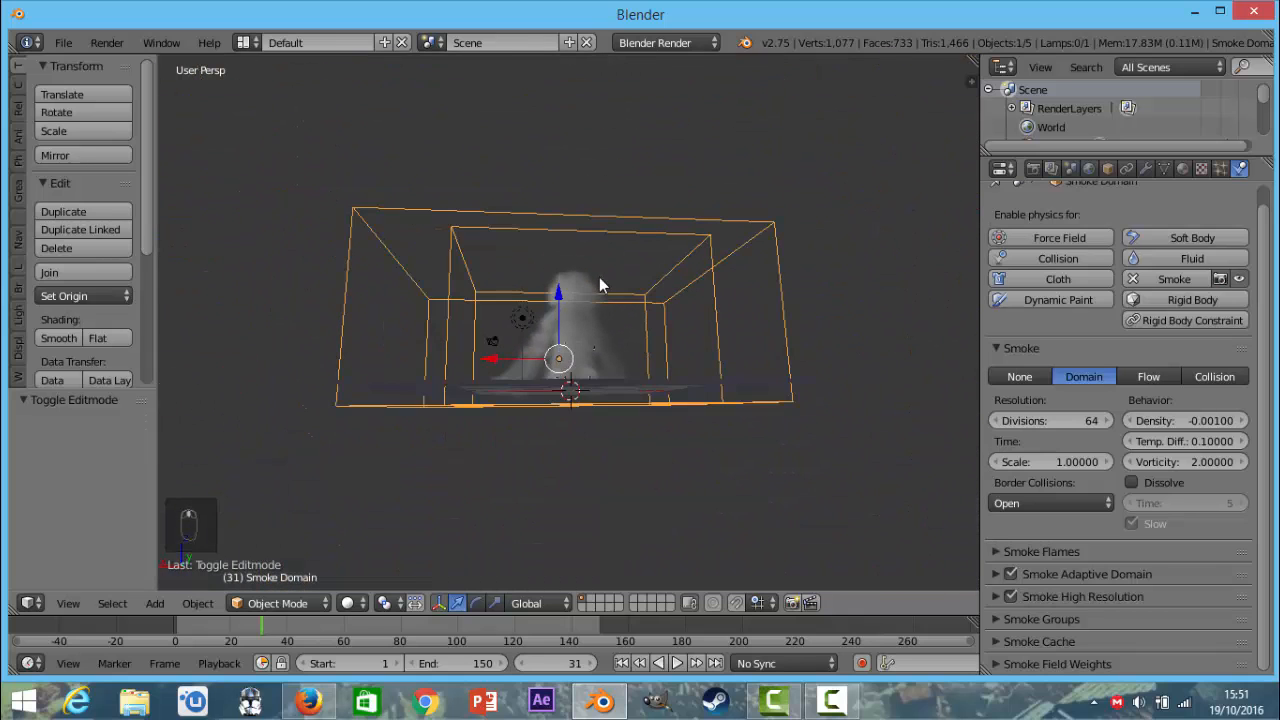
pyautogui.scroll(4, 486, 371)
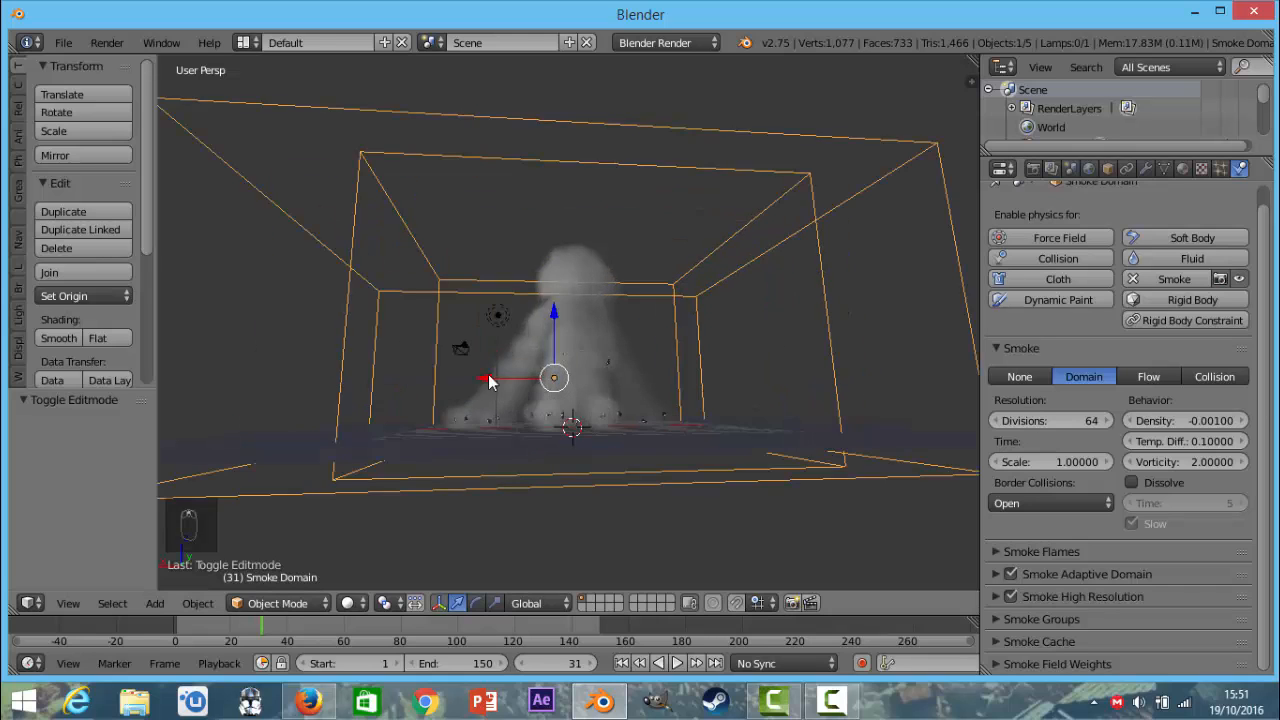
pyautogui.scroll(1, 489, 383)
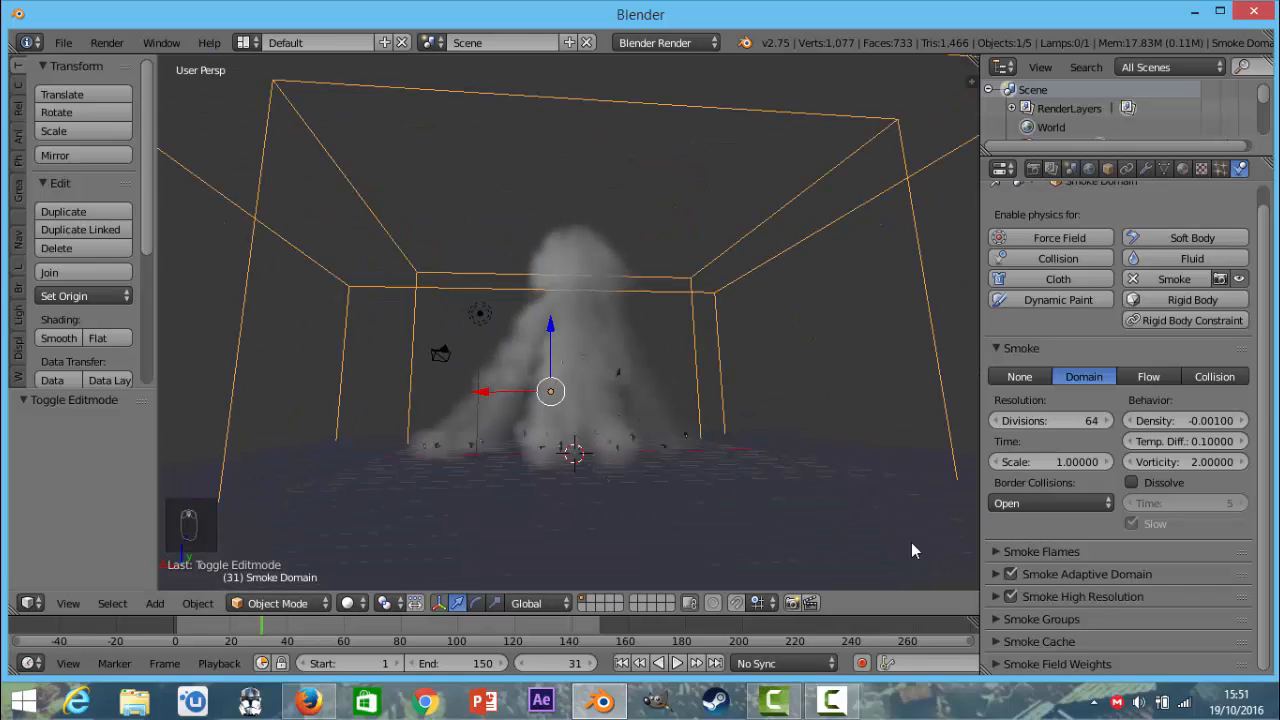
# Select the exploded cube and change its smoke flow type to Fire + Smoke.
pyautogui.rightClick(632, 447)
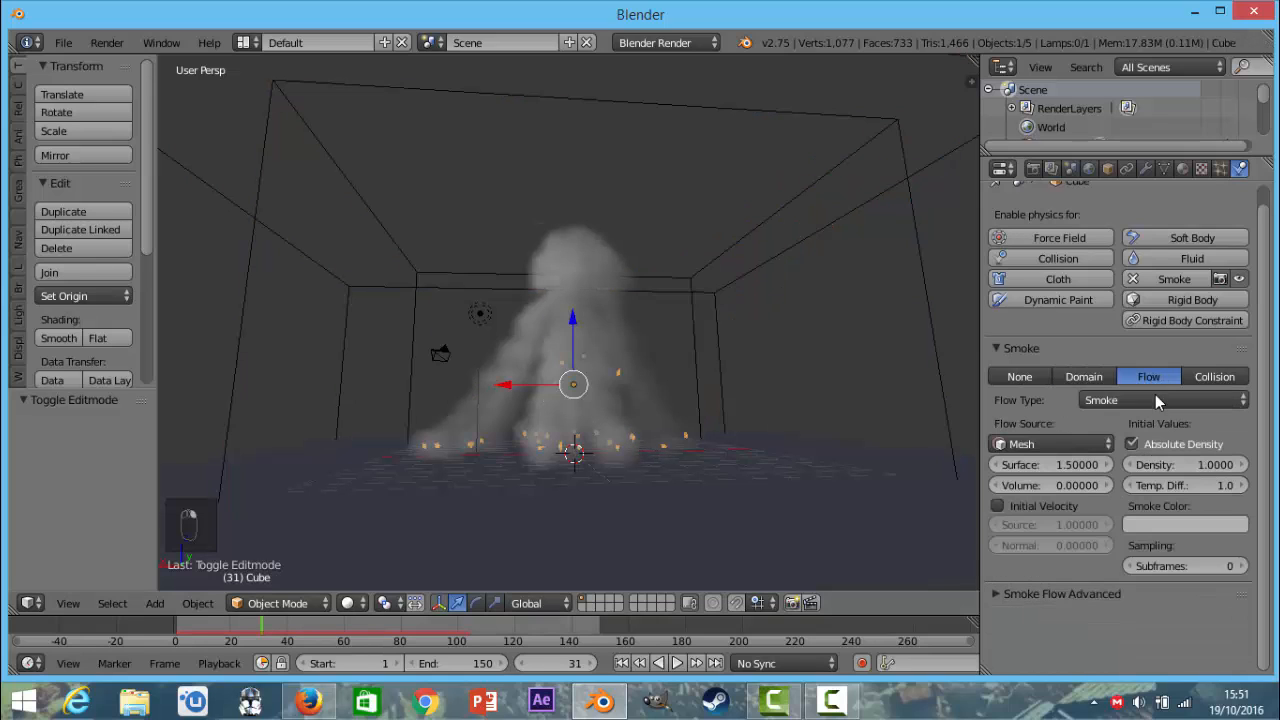
pyautogui.click(1145, 400)
pyautogui.click(1123, 338)
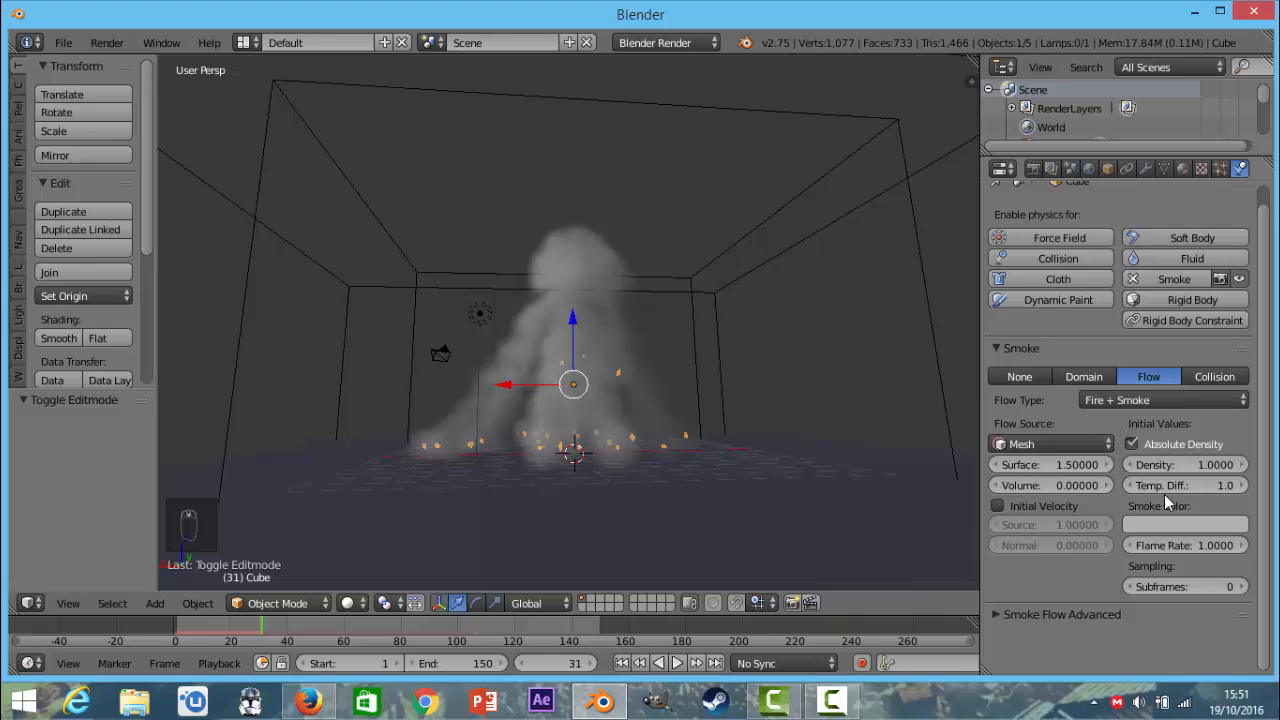
pyautogui.scroll(-5, 690, 413)
pyautogui.scroll(8, 690, 413)
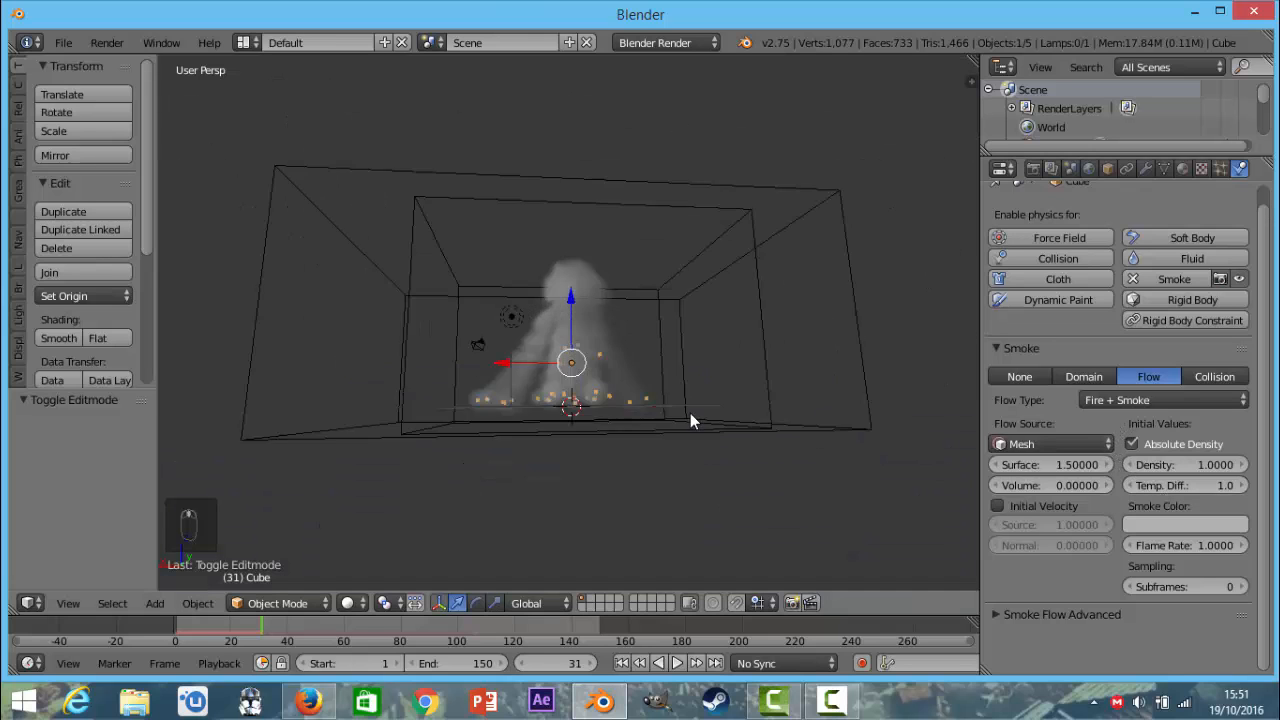
# Select the smoke domain and review its Smoke Flames, Smoke Adaptive Domain and Smoke High Resolution settings.
pyautogui.scroll(-6, 690, 413)
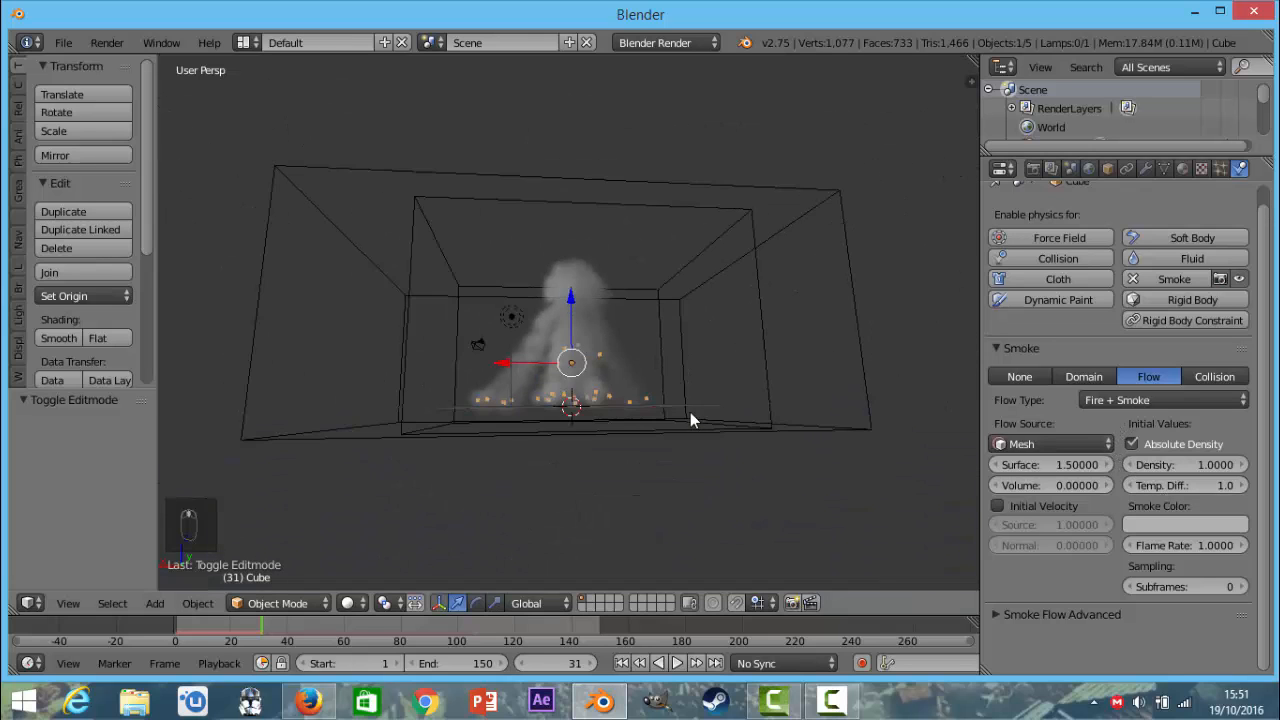
pyautogui.rightClick(763, 296)
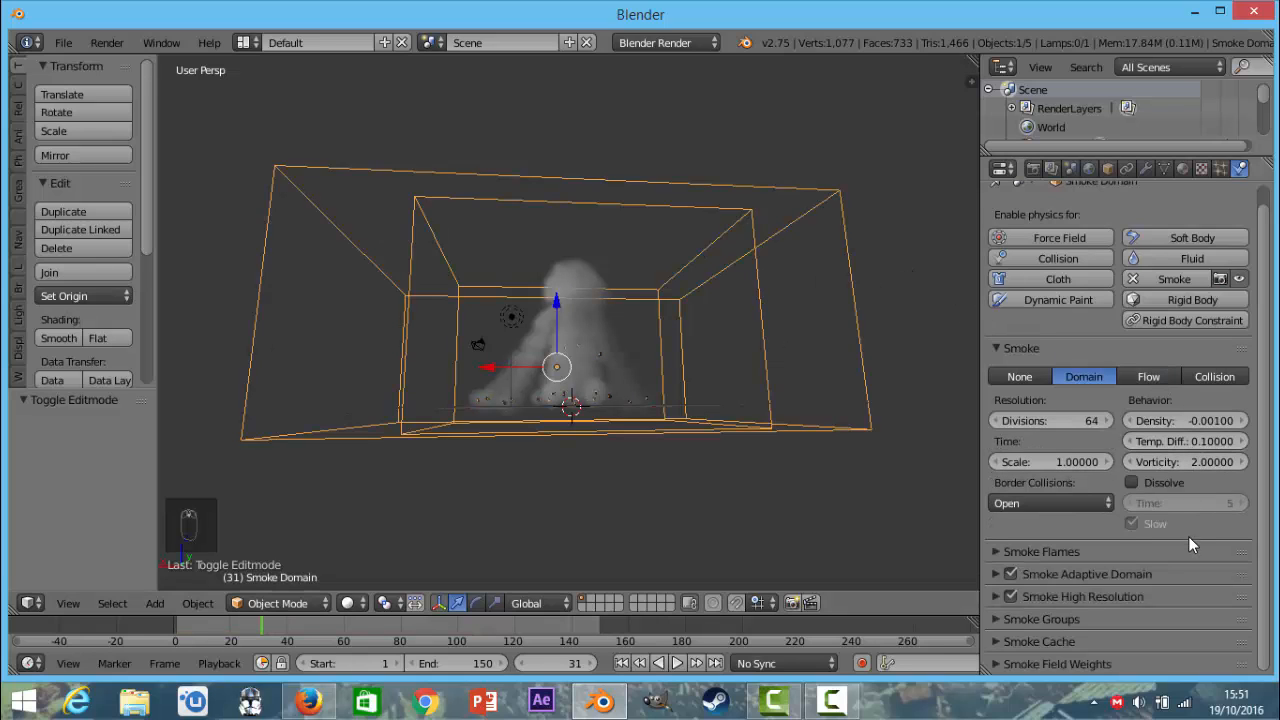
pyautogui.click(1059, 551)
pyautogui.scroll(-3, 1073, 545)
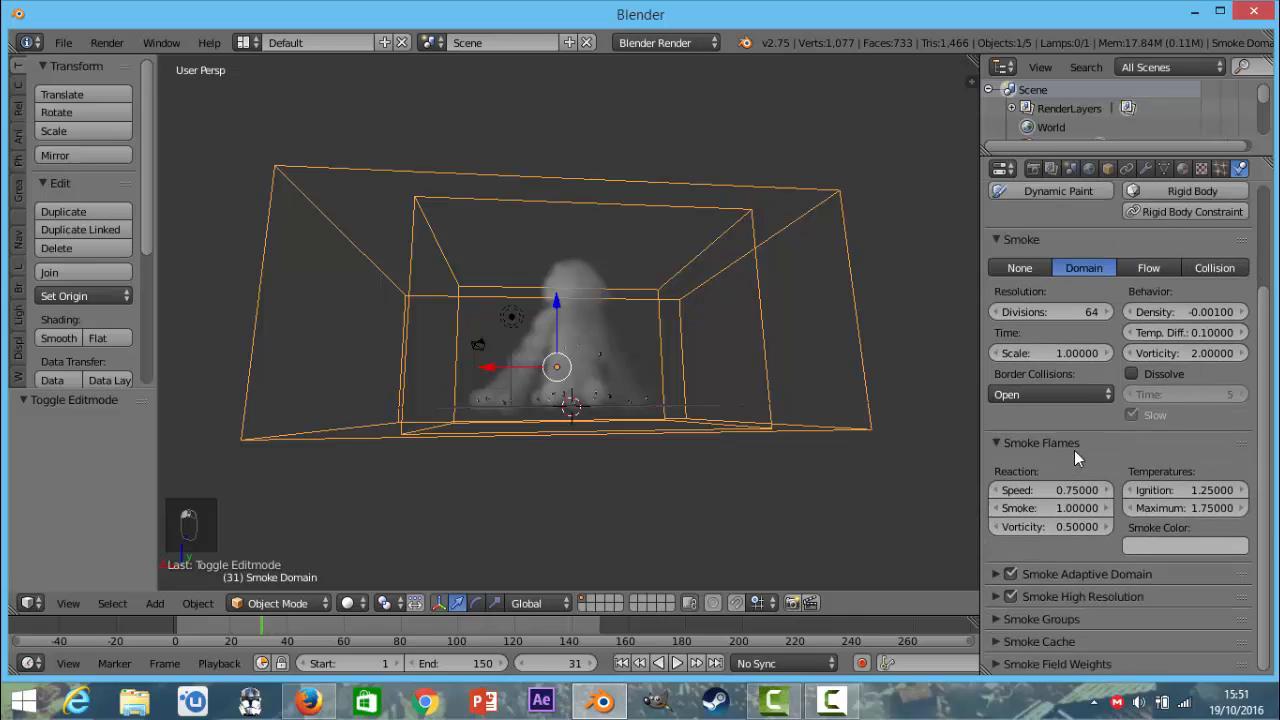
pyautogui.click(1075, 572)
pyautogui.scroll(-1, 1075, 571)
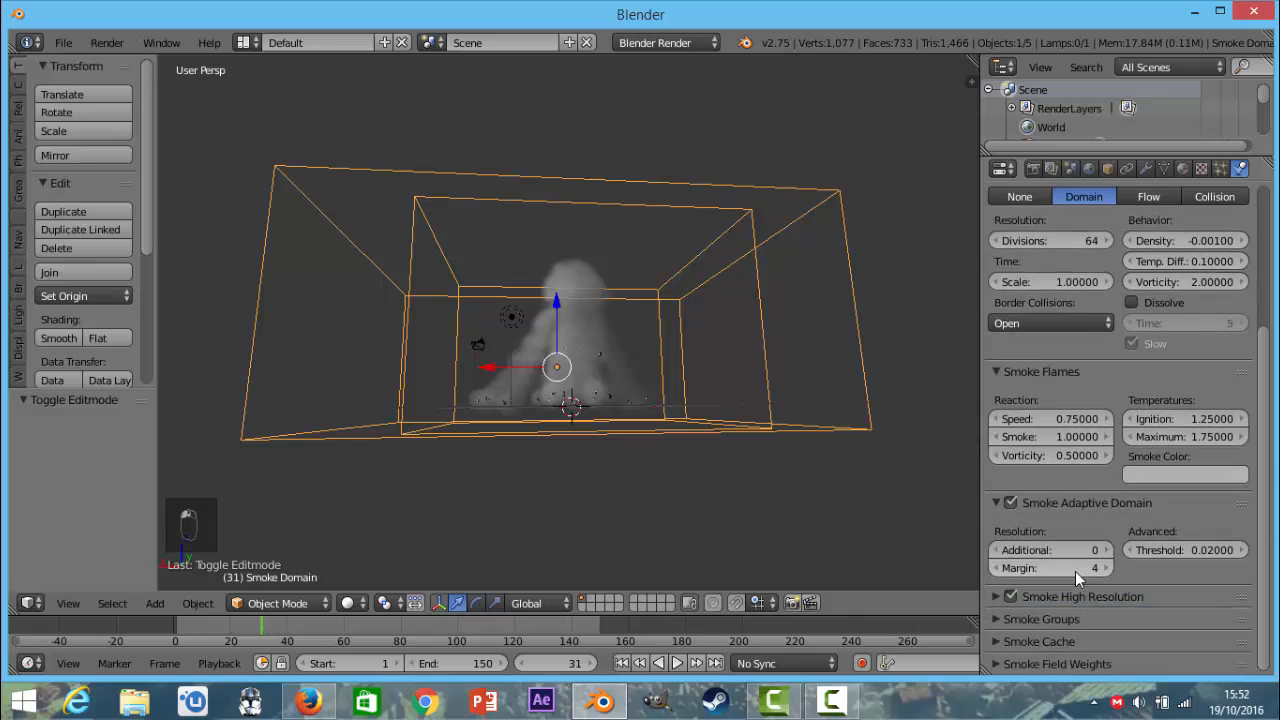
pyautogui.click(1085, 591)
pyautogui.scroll(-4, 1085, 591)
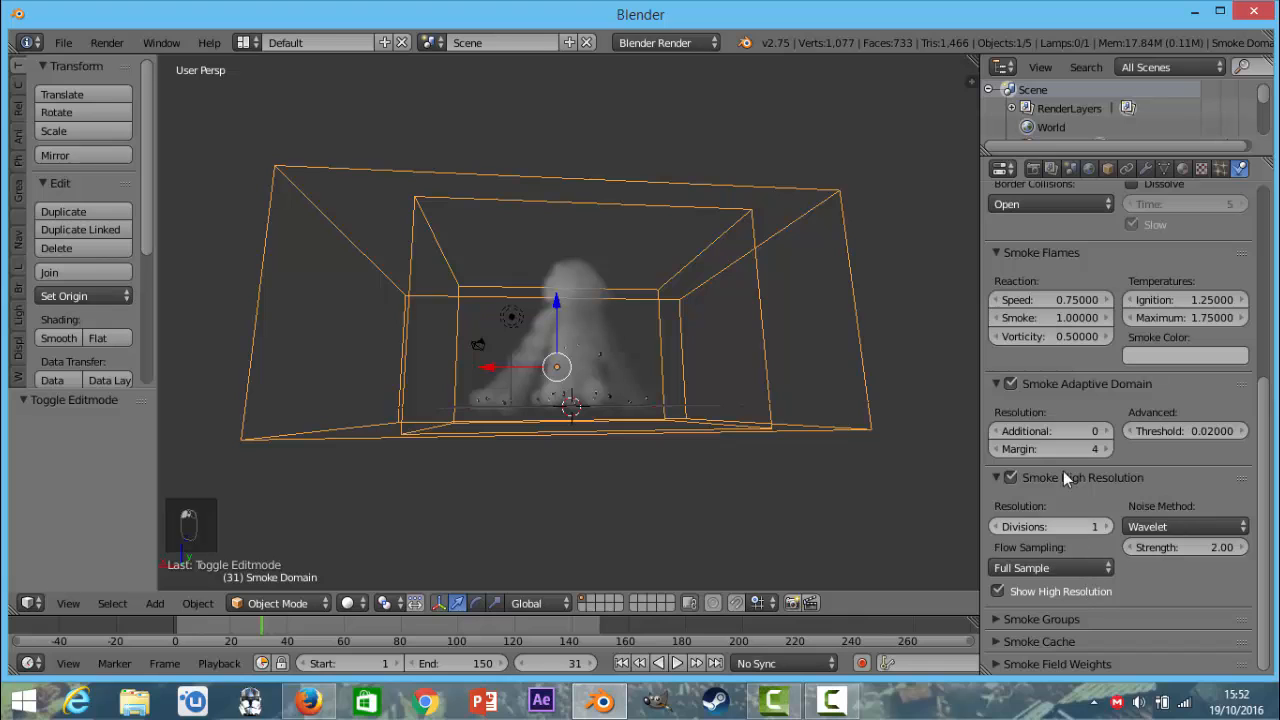
pyautogui.click(1050, 384)
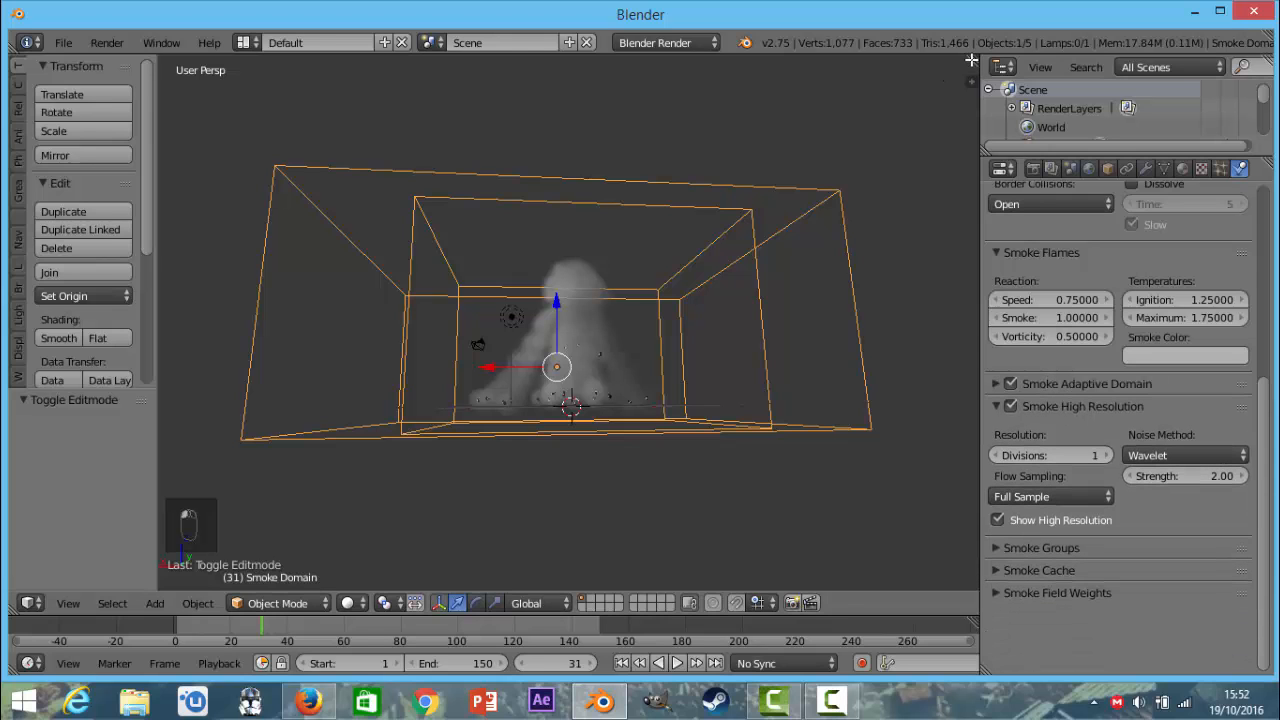
# Split the 3D view into two stacked areas and turn the upper one into a Node Editor.
pyautogui.moveTo(976, 57); pyautogui.dragTo(922, 298)
pyautogui.click(28, 288)
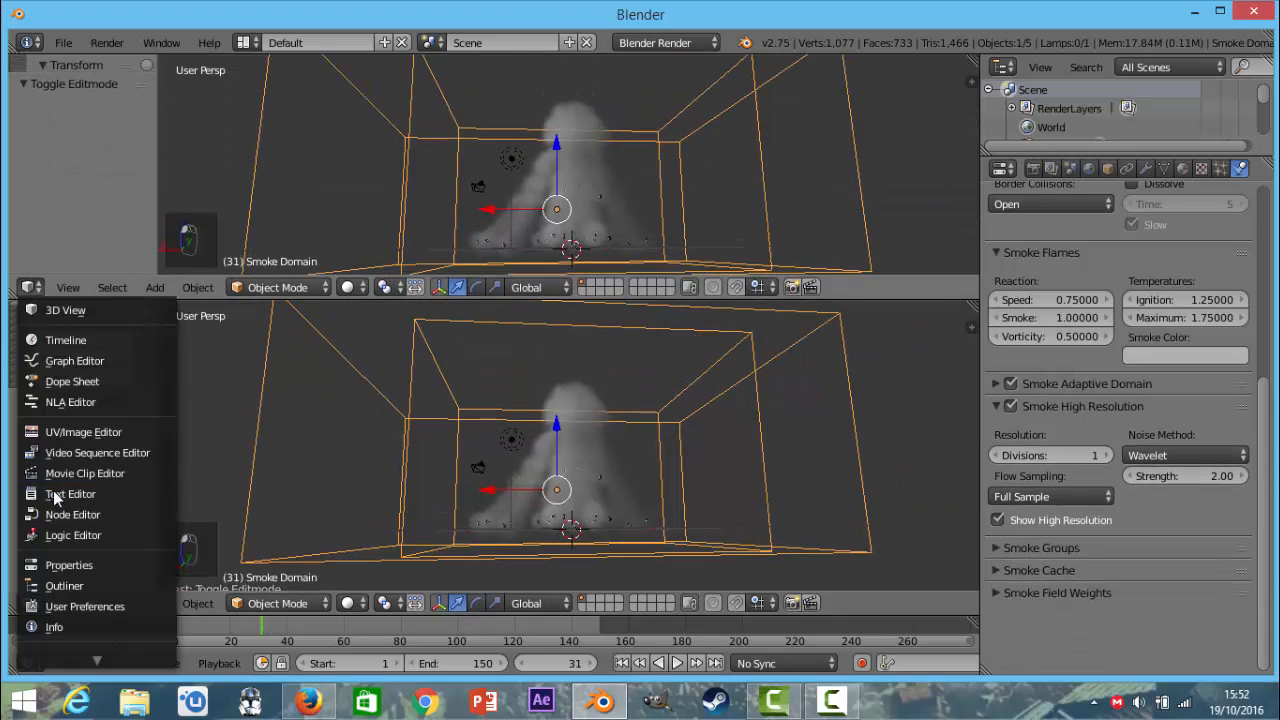
pyautogui.click(66, 512)
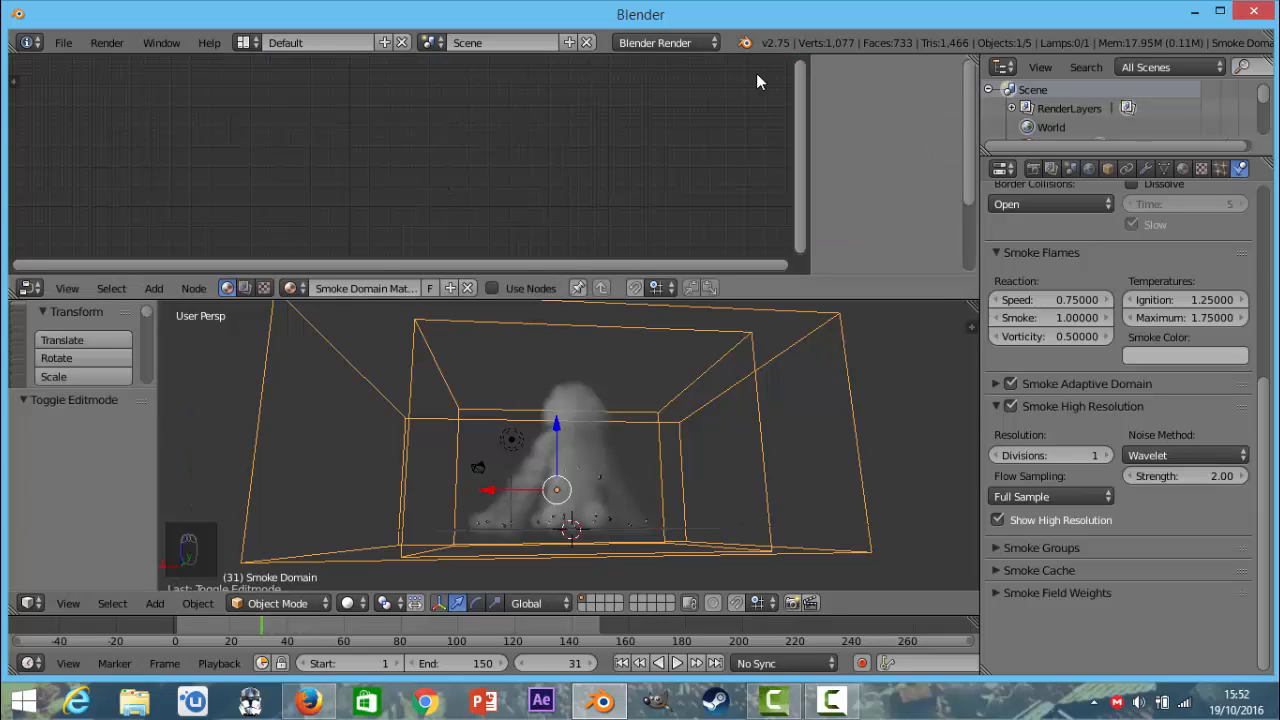
# Set the render engine to Cycles Render and enable nodes for the smoke domain material.
pyautogui.click(683, 46)
pyautogui.click(675, 106)
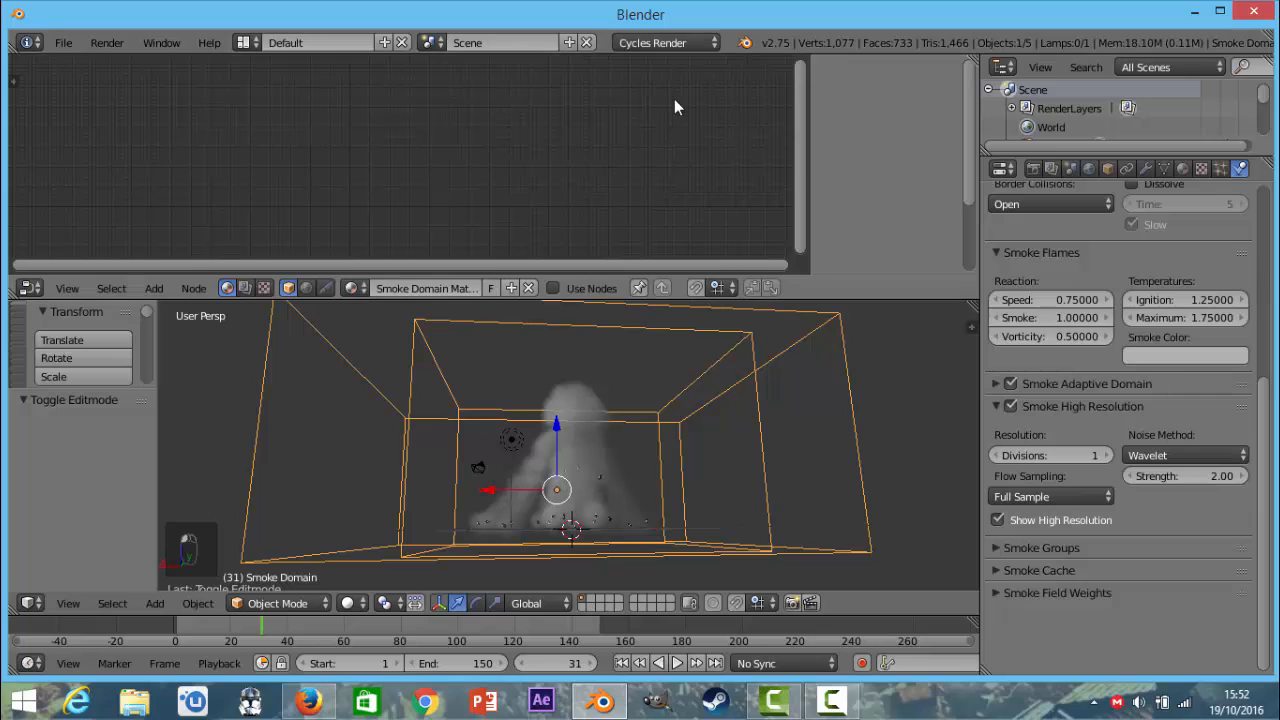
pyautogui.click(554, 287)
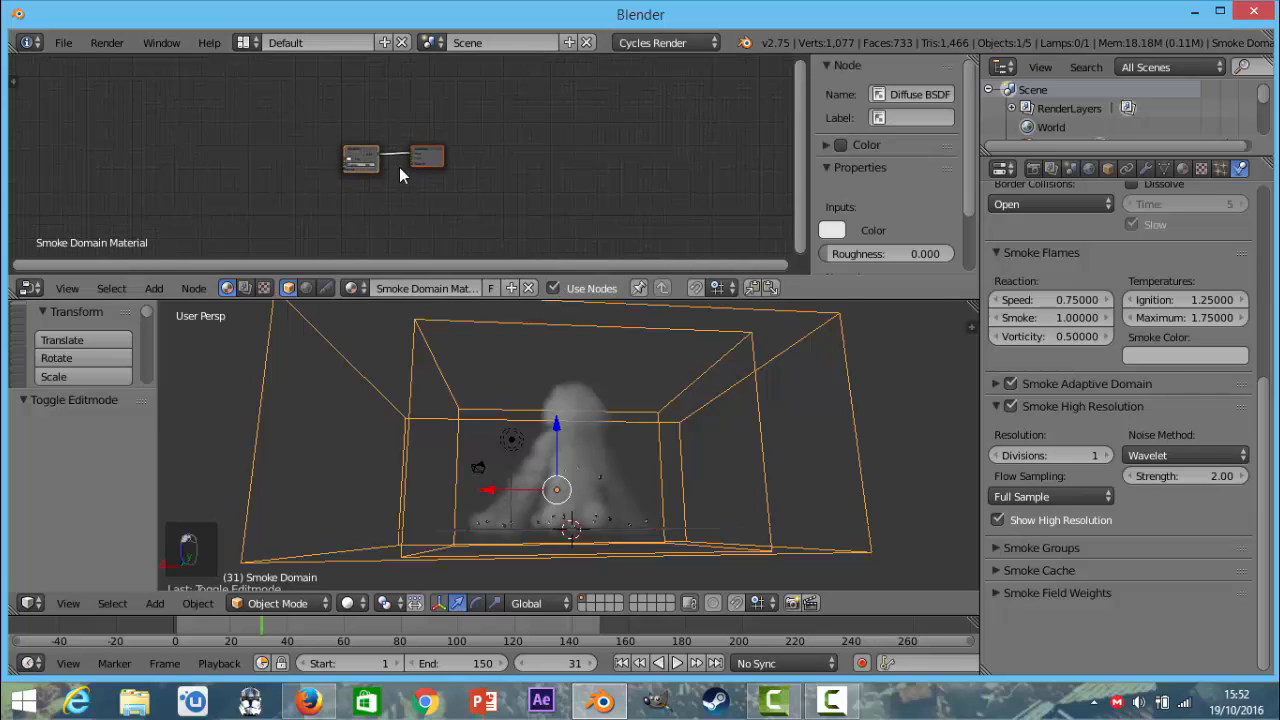
# Delete the Diffuse BSDF node from the smoke domain material.
pyautogui.scroll(5, 399, 167)
pyautogui.moveTo(399, 167); pyautogui.dragTo(533, 181, button='middle')
pyautogui.scroll(4, 603, 177)
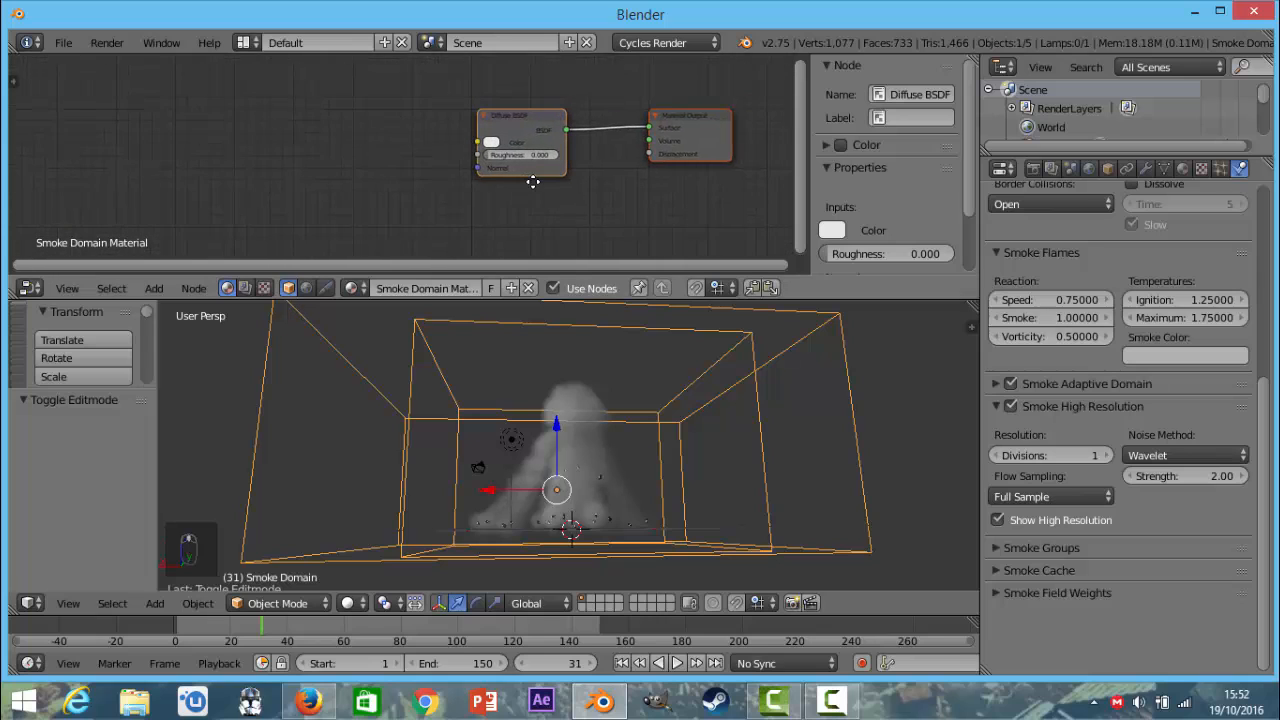
pyautogui.scroll(2, 533, 182)
pyautogui.click(555, 128)
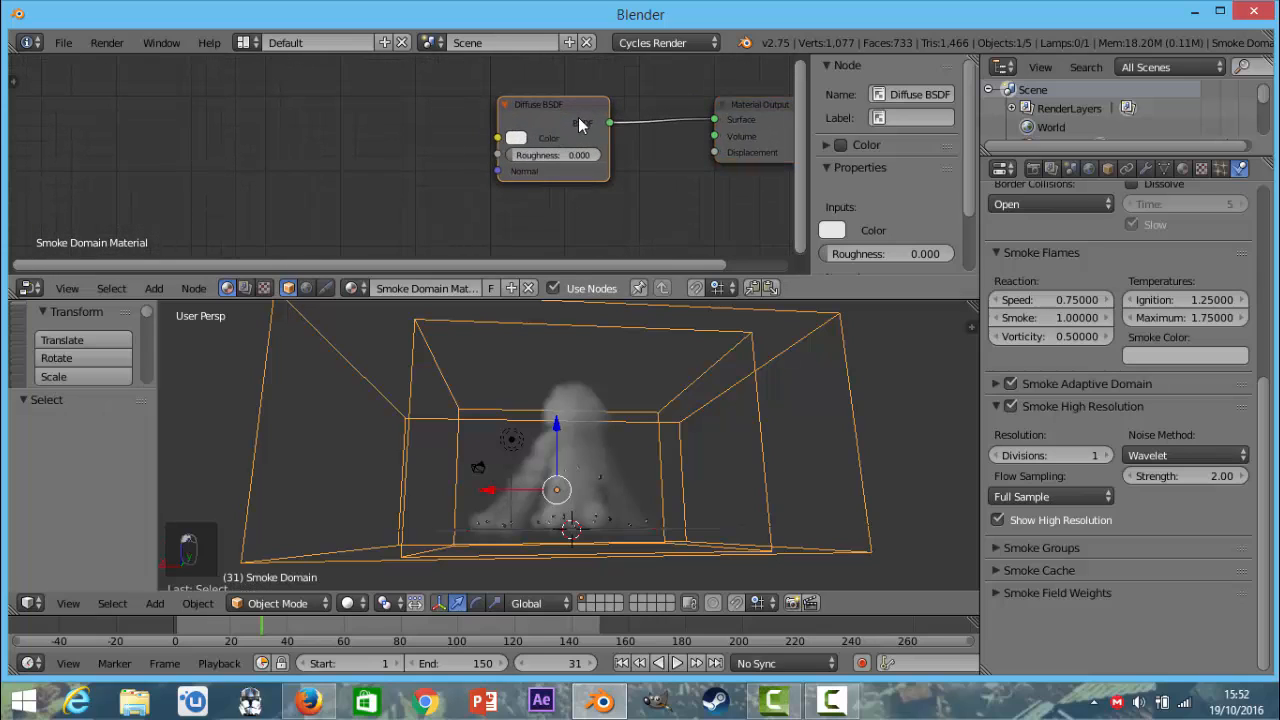
pyautogui.press('x')
pyautogui.scroll(-2, 558, 146)
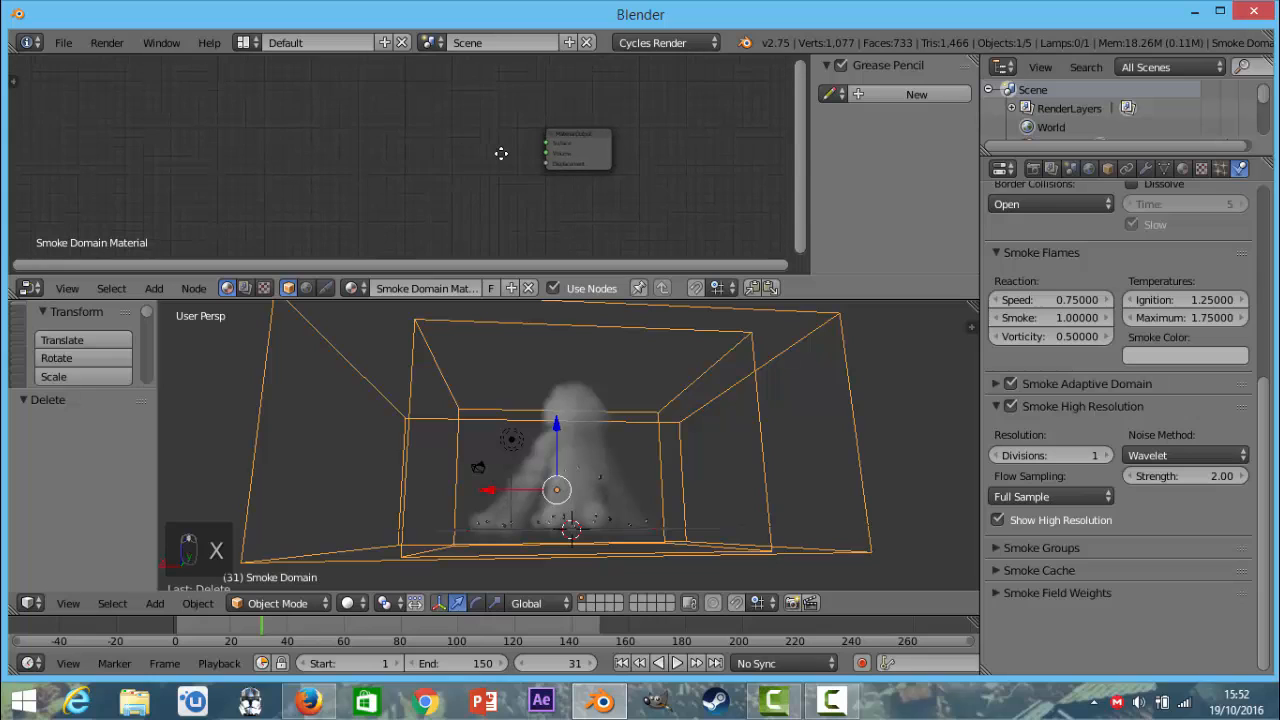
# Add an Add Shader node before the Material Output and place a duplicate of it further ahead in the chain.
pyautogui.hotkey('shift', 'a')
pyautogui.moveTo(485, 211)
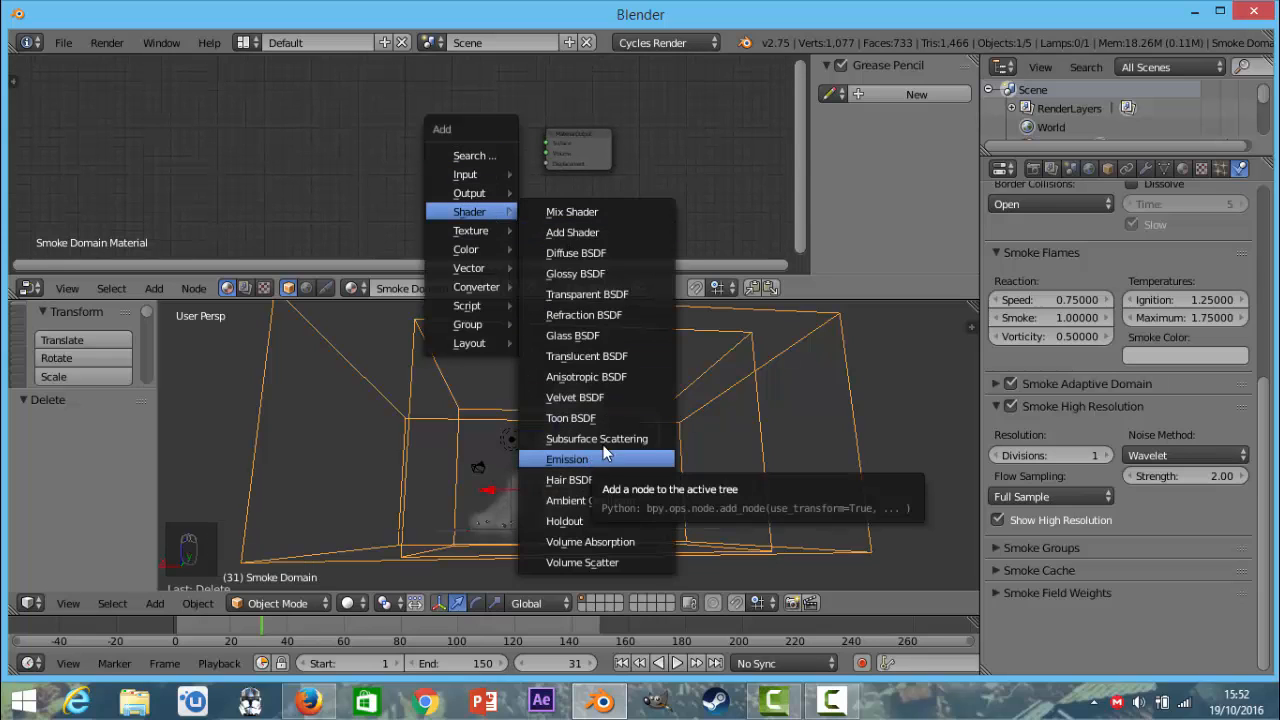
pyautogui.click(575, 235)
pyautogui.click(457, 134)
pyautogui.hotkey('shift', 'd')
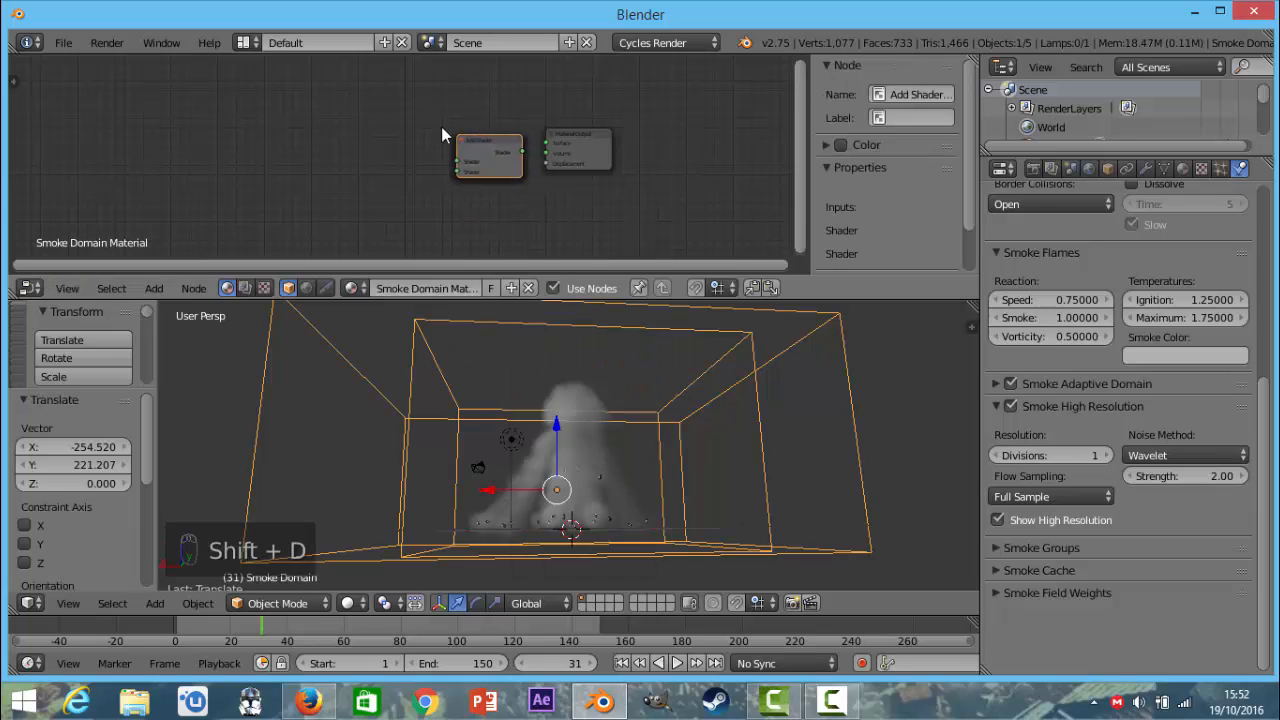
pyautogui.click(396, 116)
pyautogui.click(402, 122)
pyautogui.moveTo(402, 128); pyautogui.dragTo(368, 128)
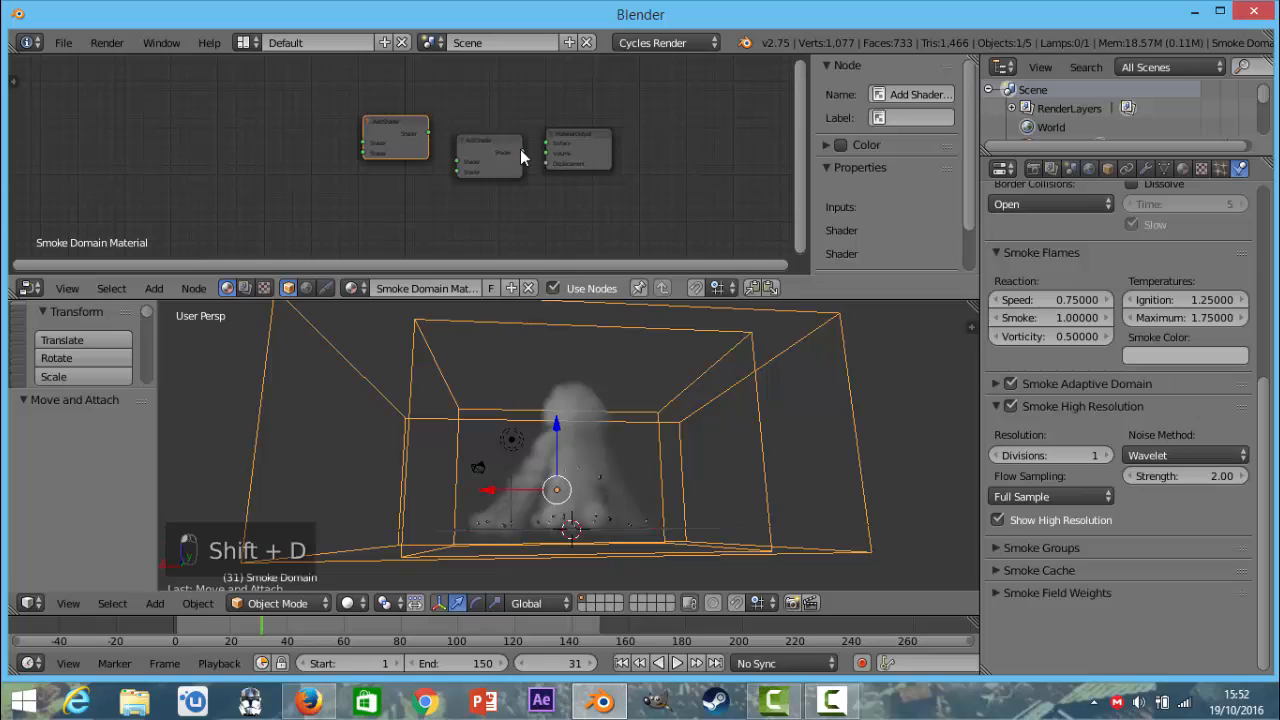
# Link the duplicate Add Shader into the first input of the other one, and that one into the Material Output's Volume.
pyautogui.moveTo(521, 153); pyautogui.dragTo(547, 143)
pyautogui.moveTo(430, 132); pyautogui.dragTo(465, 168)
pyautogui.moveTo(402, 145); pyautogui.dragTo(545, 154, button='middle')
pyautogui.scroll(3, 546, 170)
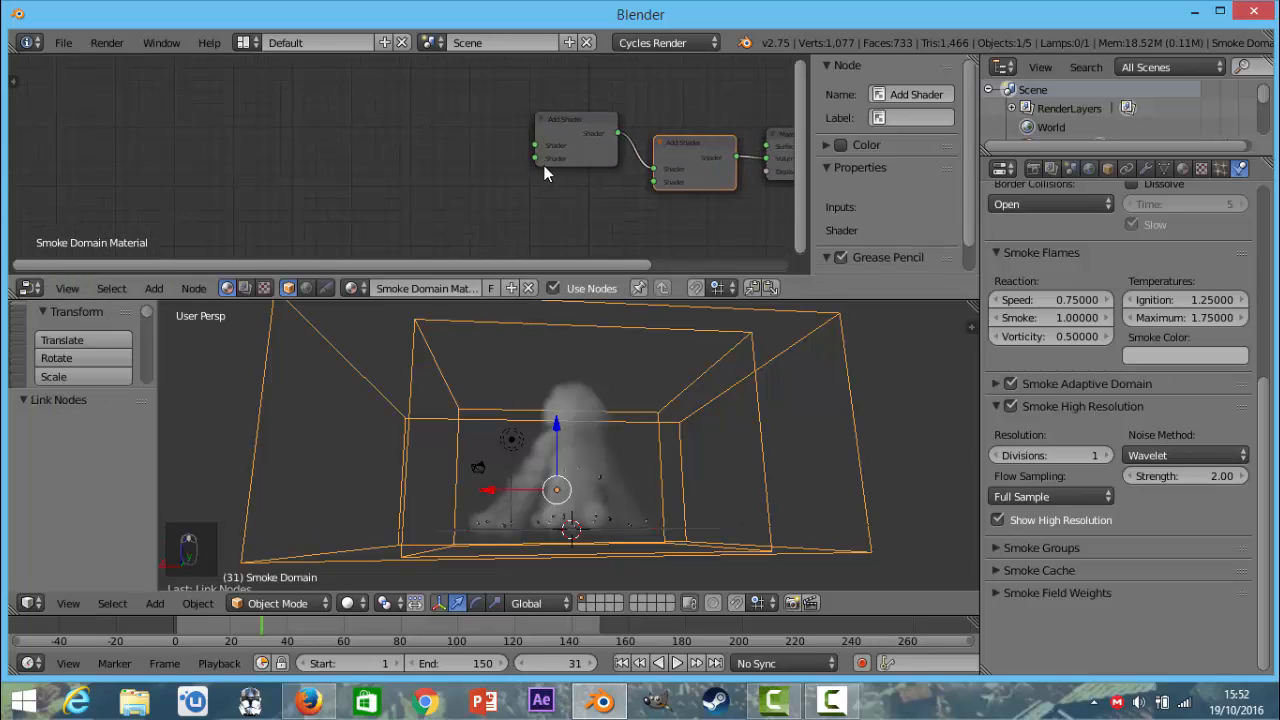
pyautogui.scroll(-2, 540, 170)
pyautogui.hotkey('shift', 'a')
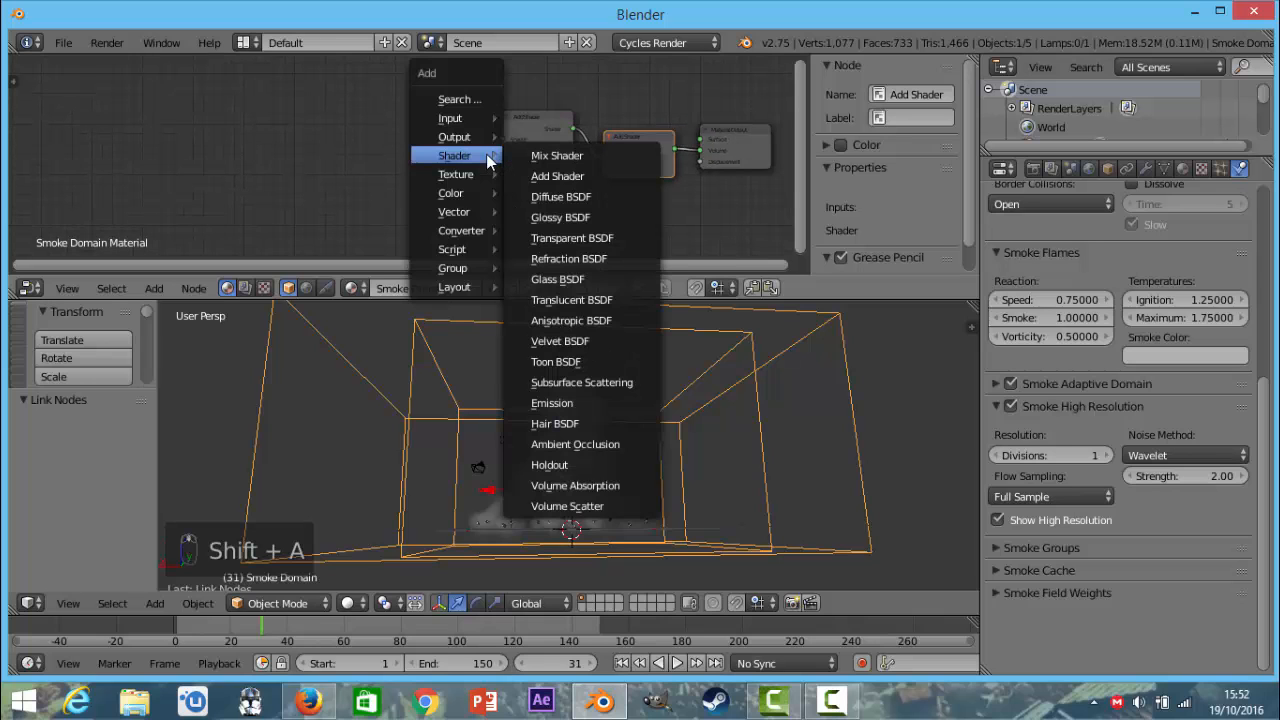
pyautogui.scroll(4, 663, 143)
pyautogui.moveTo(563, 165)
pyautogui.mouseDown(button='middle')
pyautogui.moveTo(412, 180)
pyautogui.moveTo(554, 160)
pyautogui.moveTo(583, 197)
pyautogui.moveTo(560, 177)
pyautogui.moveTo(565, 154)
pyautogui.mouseUp(button='middle')
pyautogui.scroll(-4, 510, 186)
pyautogui.scroll(-2, 513, 182)
pyautogui.scroll(3, 585, 200)
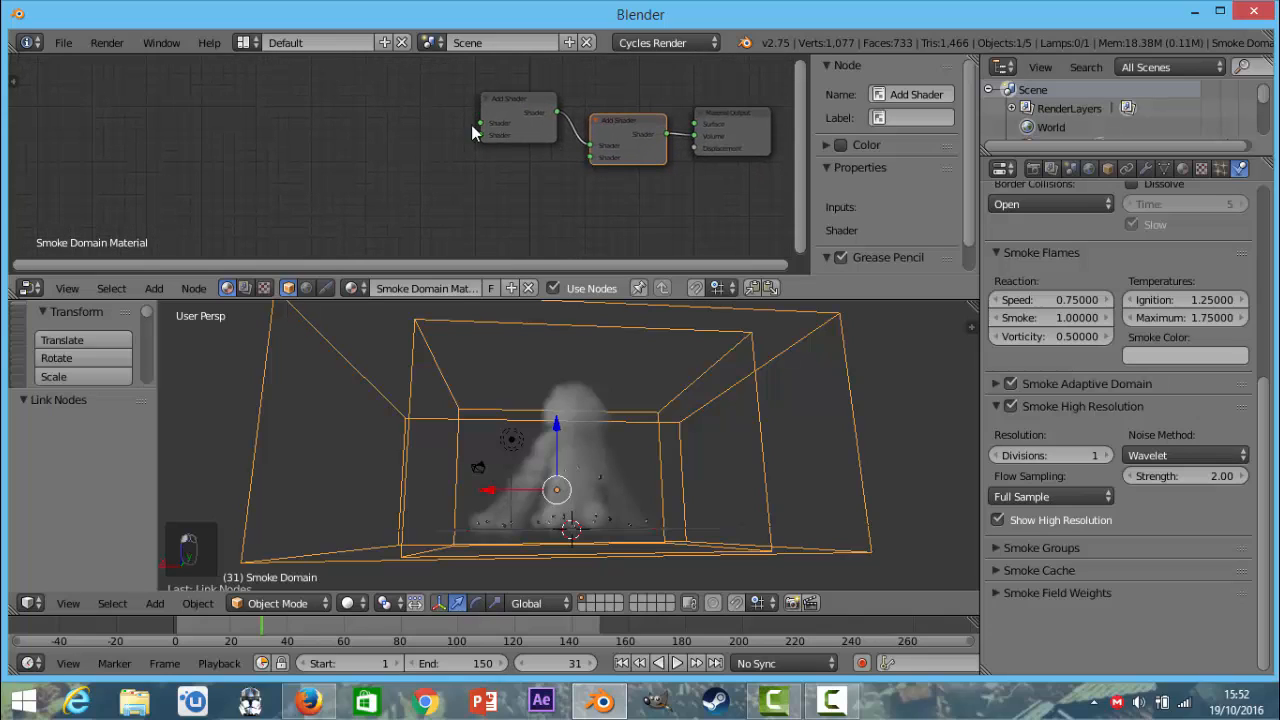
# Add Volume Absorption and Volume Scatter nodes and link them to the two inputs of the first Add Shader in the chain.
pyautogui.hotkey('shift', 'a')
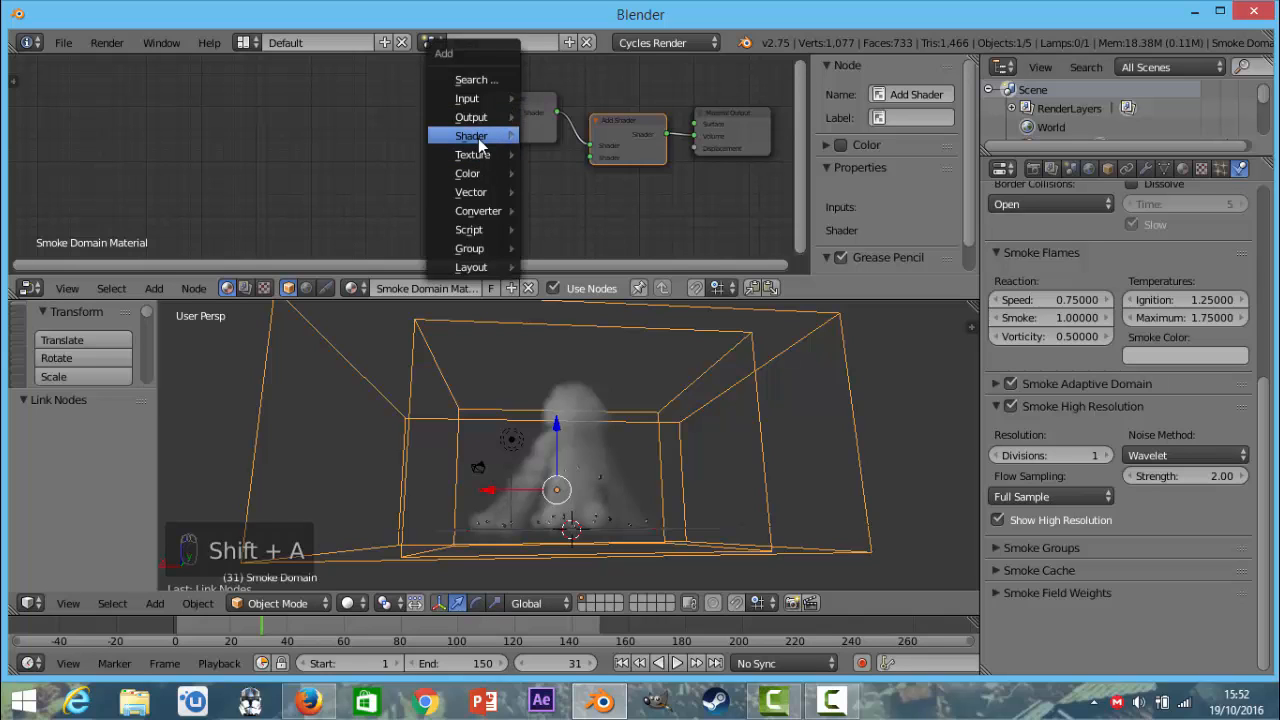
pyautogui.moveTo(478, 138)
pyautogui.click(575, 466)
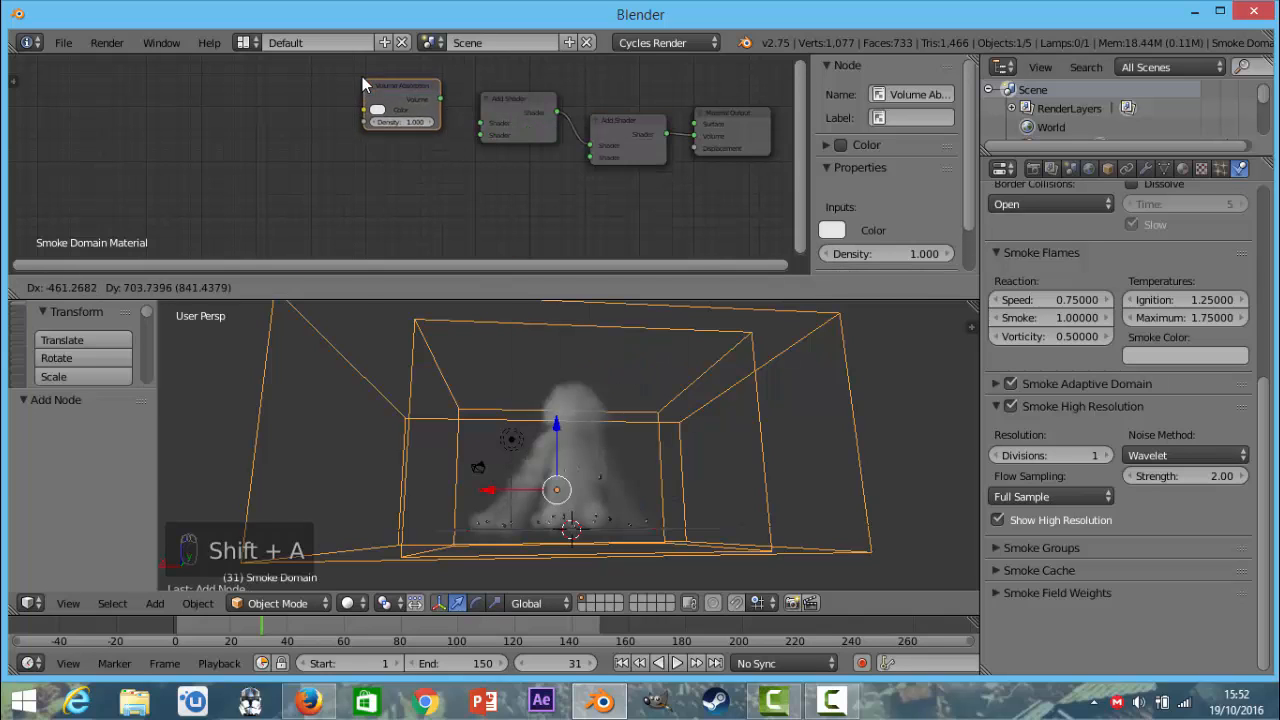
pyautogui.click(362, 77)
pyautogui.hotkey('shift', 'a')
pyautogui.moveTo(392, 135)
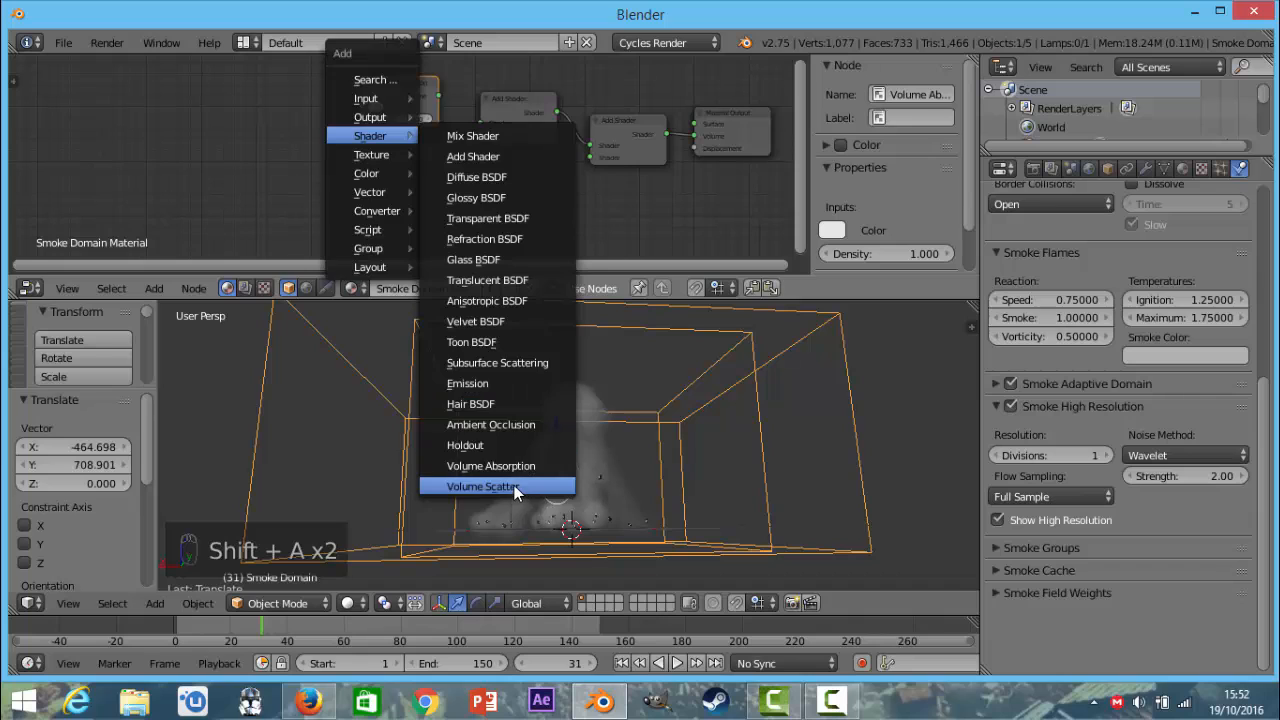
pyautogui.click(514, 485)
pyautogui.click(356, 138)
pyautogui.moveTo(432, 154); pyautogui.dragTo(481, 135)
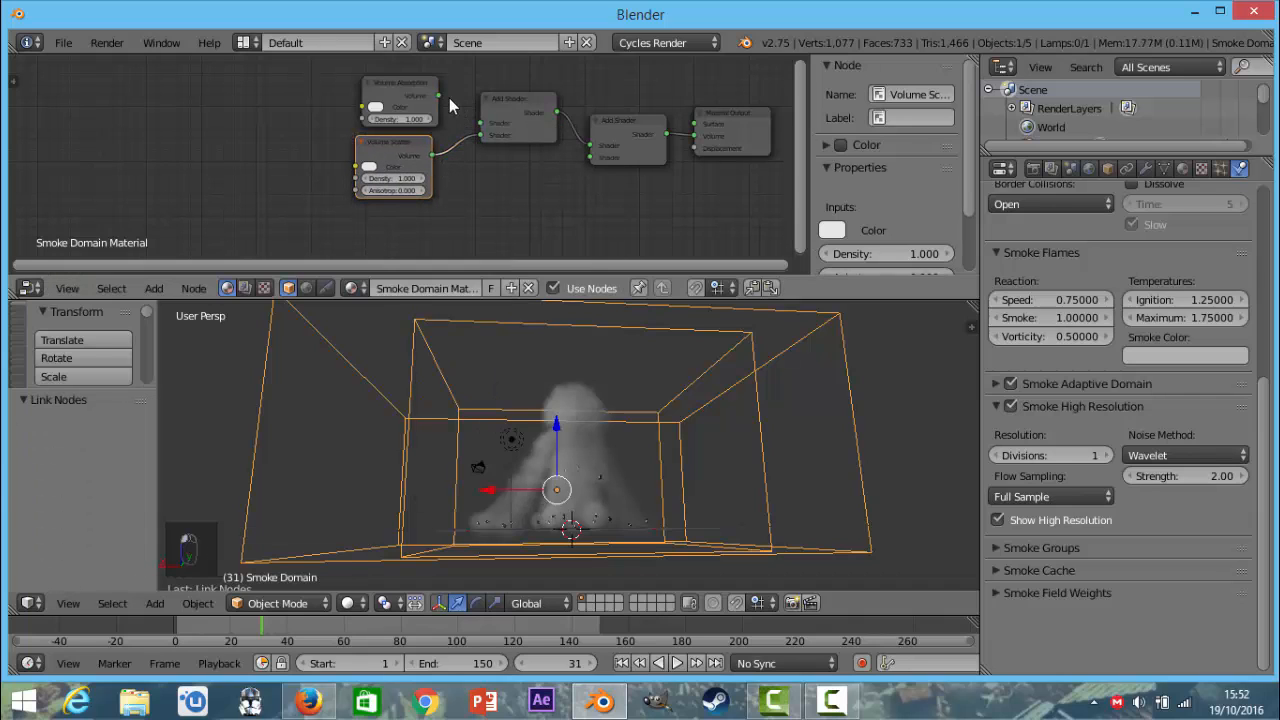
# Add an Emission node below the volume shaders and link it to the free input of the last Add Shader.
pyautogui.scroll(-2, 495, 127)
pyautogui.hotkey('shift', 'a')
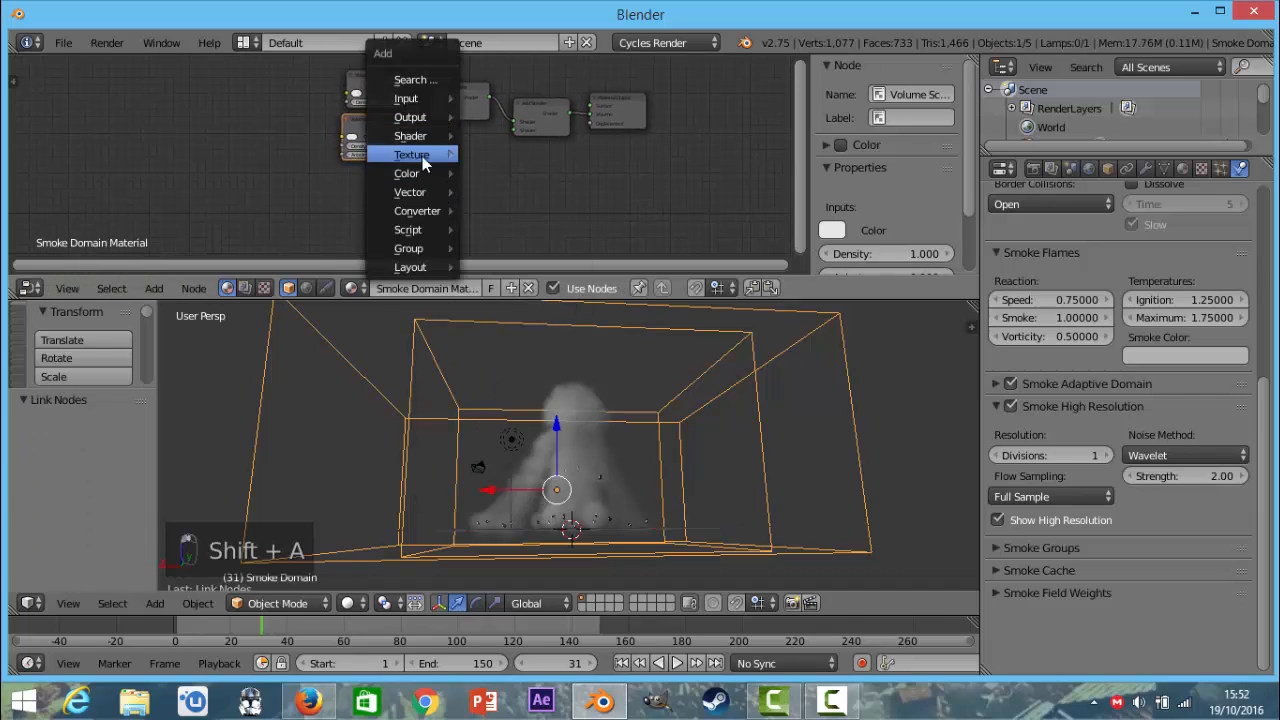
pyautogui.moveTo(418, 136)
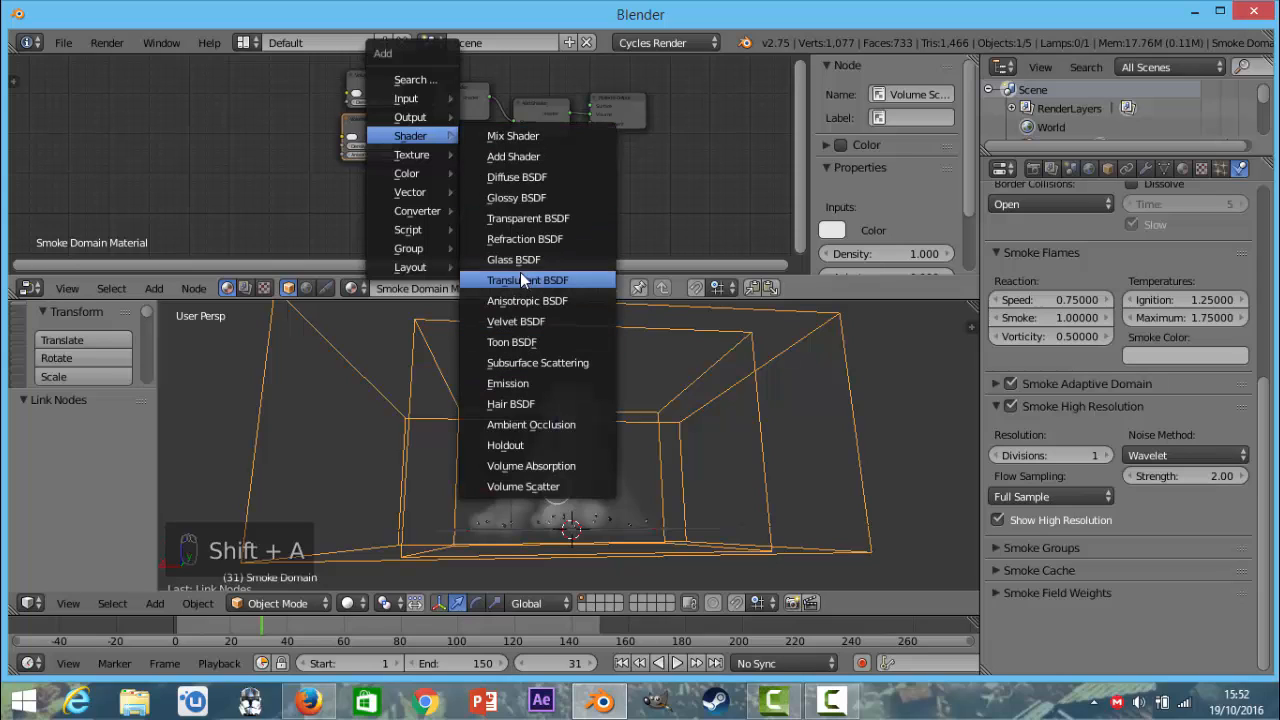
pyautogui.click(518, 383)
pyautogui.click(363, 169)
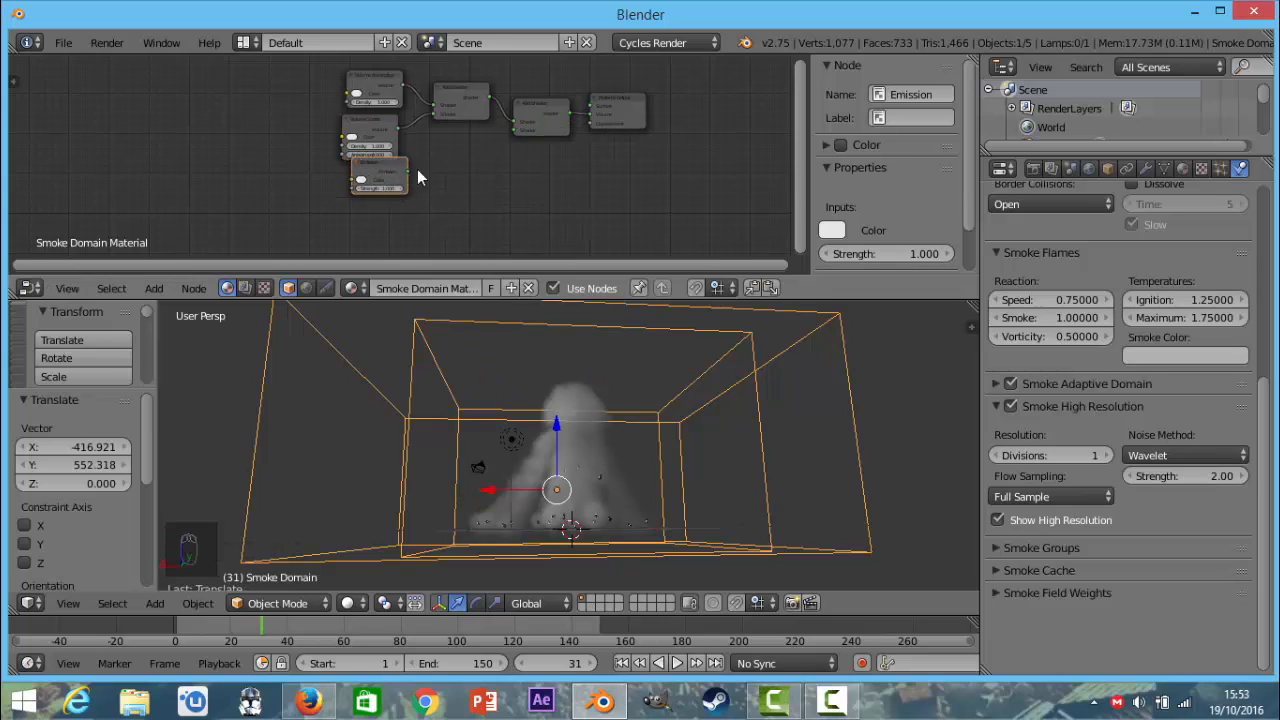
pyautogui.moveTo(408, 172); pyautogui.dragTo(445, 202)
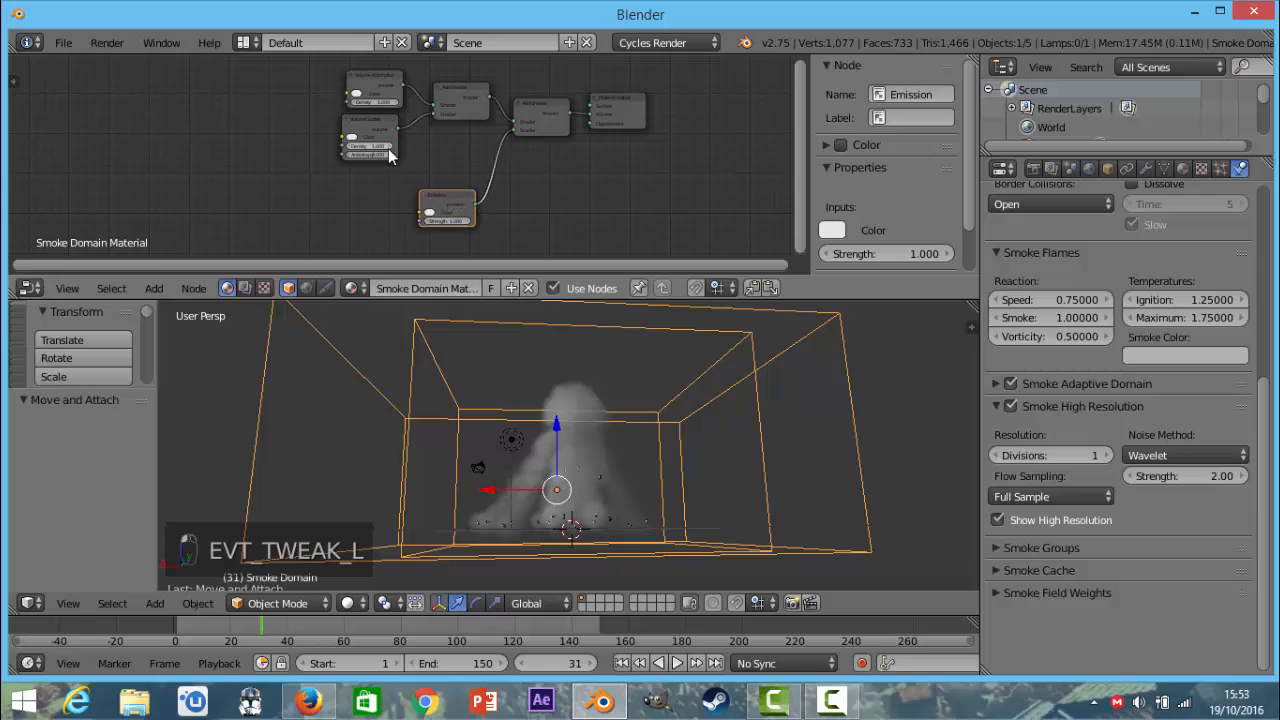
# Move the Volume Absorption and Volume Scatter nodes further away from the Add Shader nodes.
pyautogui.moveTo(429, 156); pyautogui.dragTo(578, 202, button='middle')
pyautogui.moveTo(523, 128); pyautogui.dragTo(433, 110)
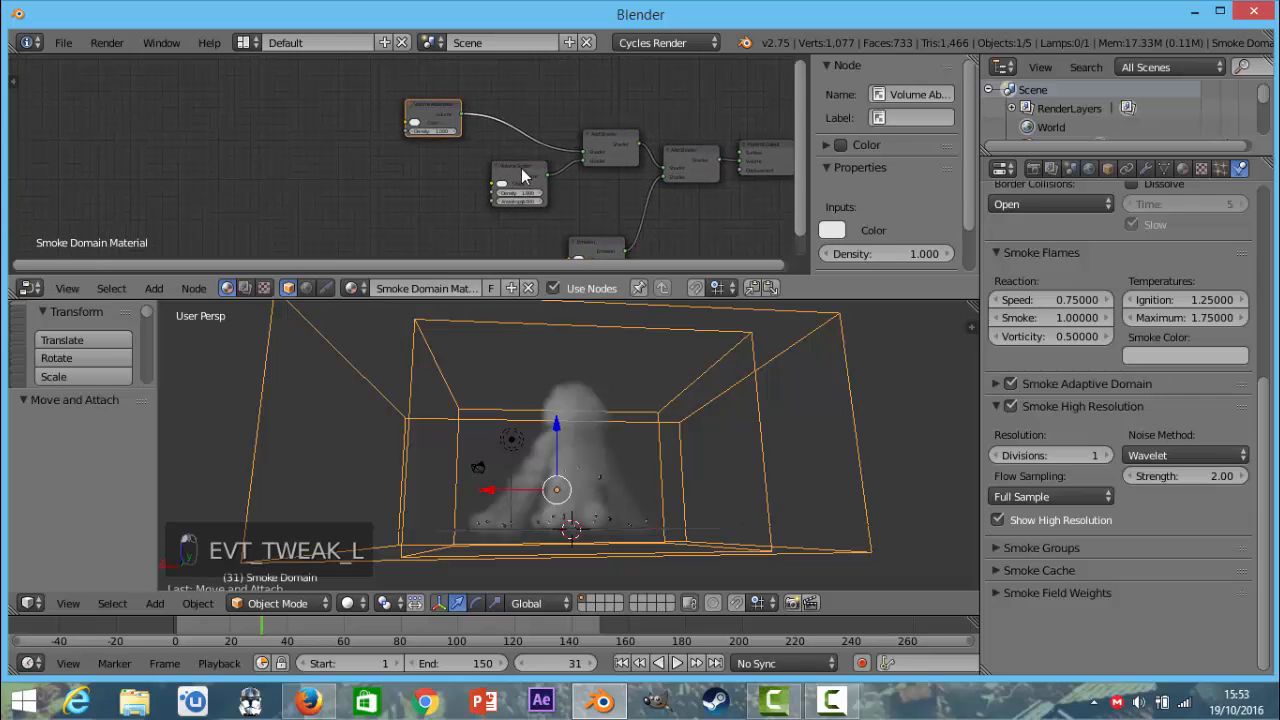
pyautogui.moveTo(522, 175); pyautogui.dragTo(447, 172)
# Add an Attribute node ahead of the volume shaders and duplicate it twice, placing the copies below it.
pyautogui.hotkey('shift', 'a')
pyautogui.moveTo(428, 125)
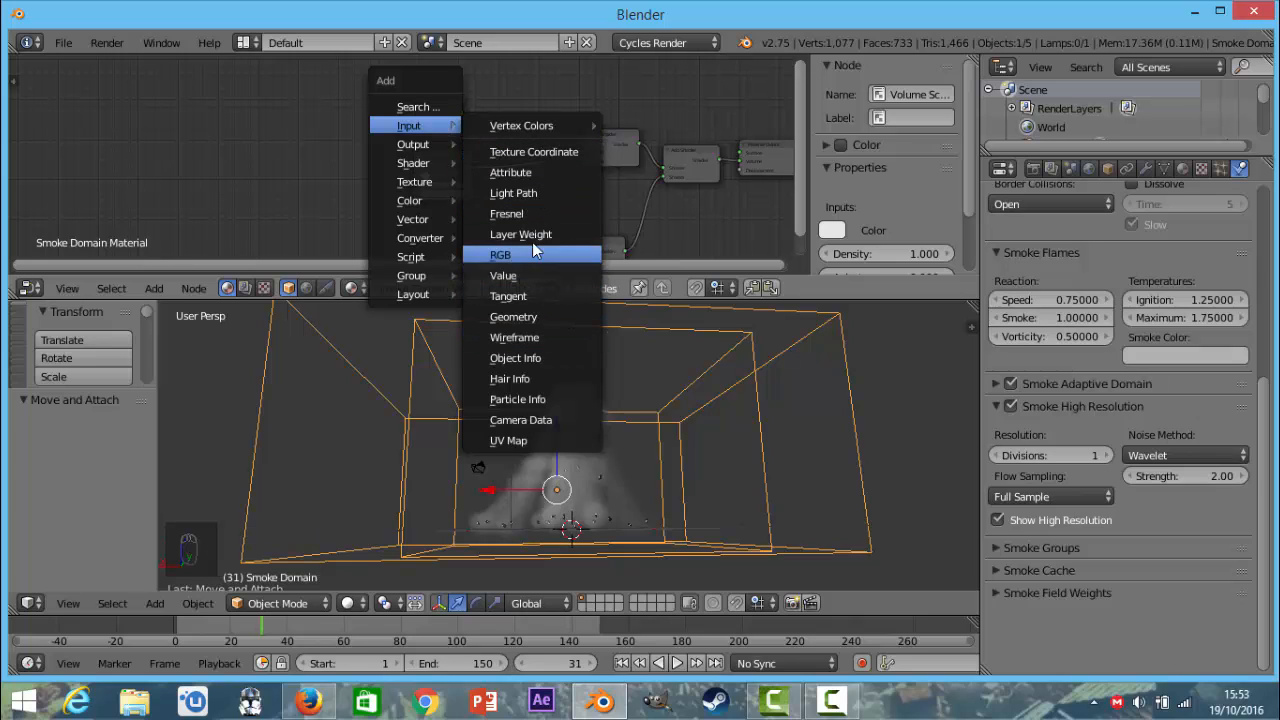
pyautogui.click(525, 175)
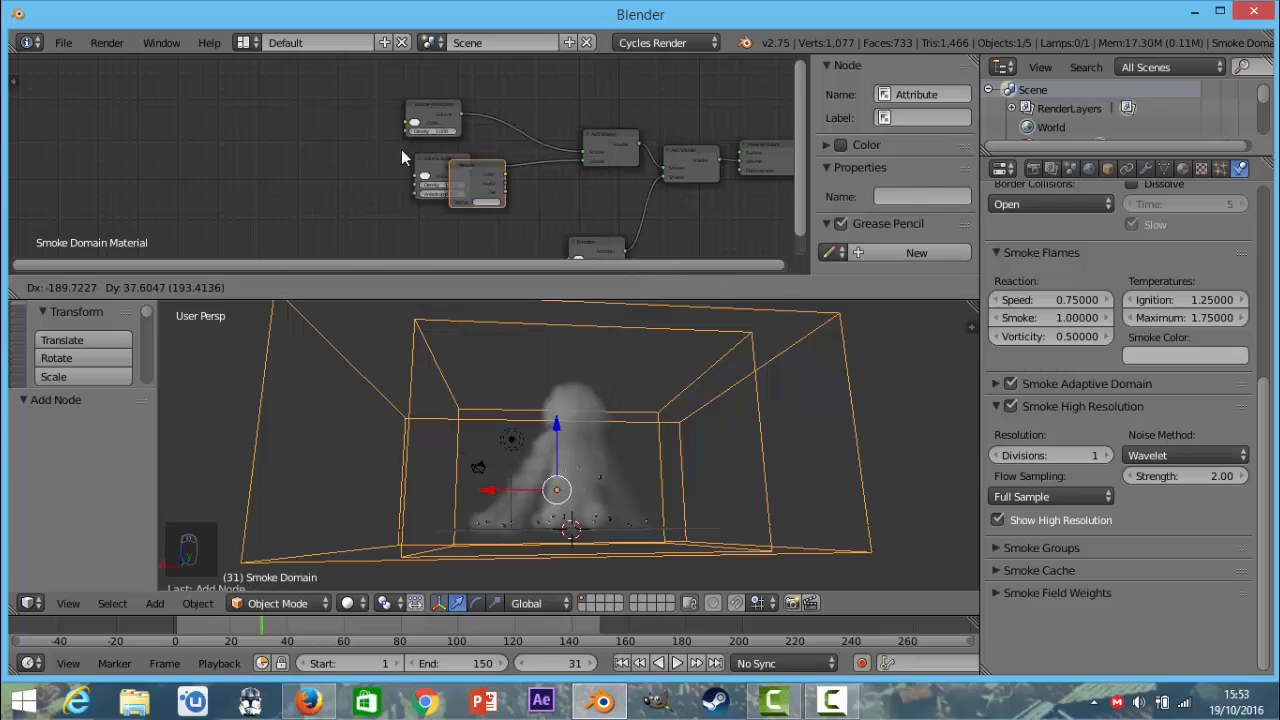
pyautogui.click(315, 107)
pyautogui.hotkey('shift', 'd')
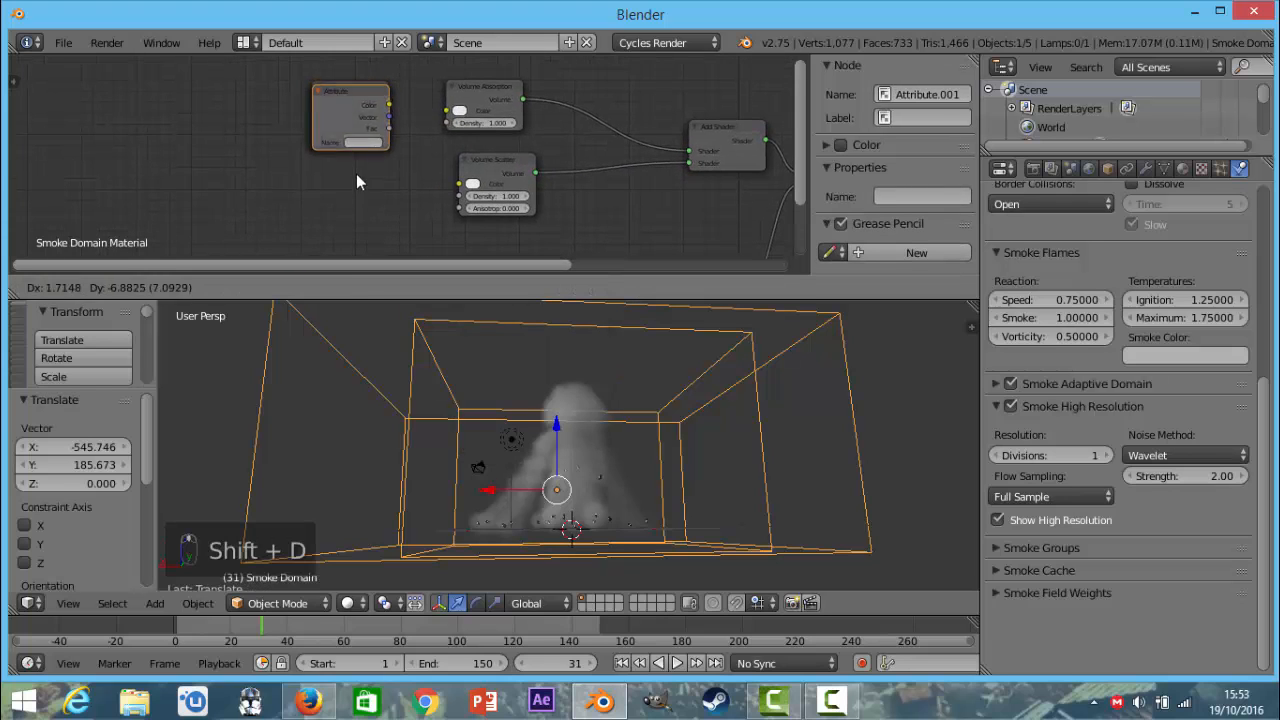
pyautogui.click(356, 173)
pyautogui.scroll(-1, 344, 159)
pyautogui.hotkey('shift', 'd')
pyautogui.click(351, 244)
pyautogui.scroll(4, 346, 195)
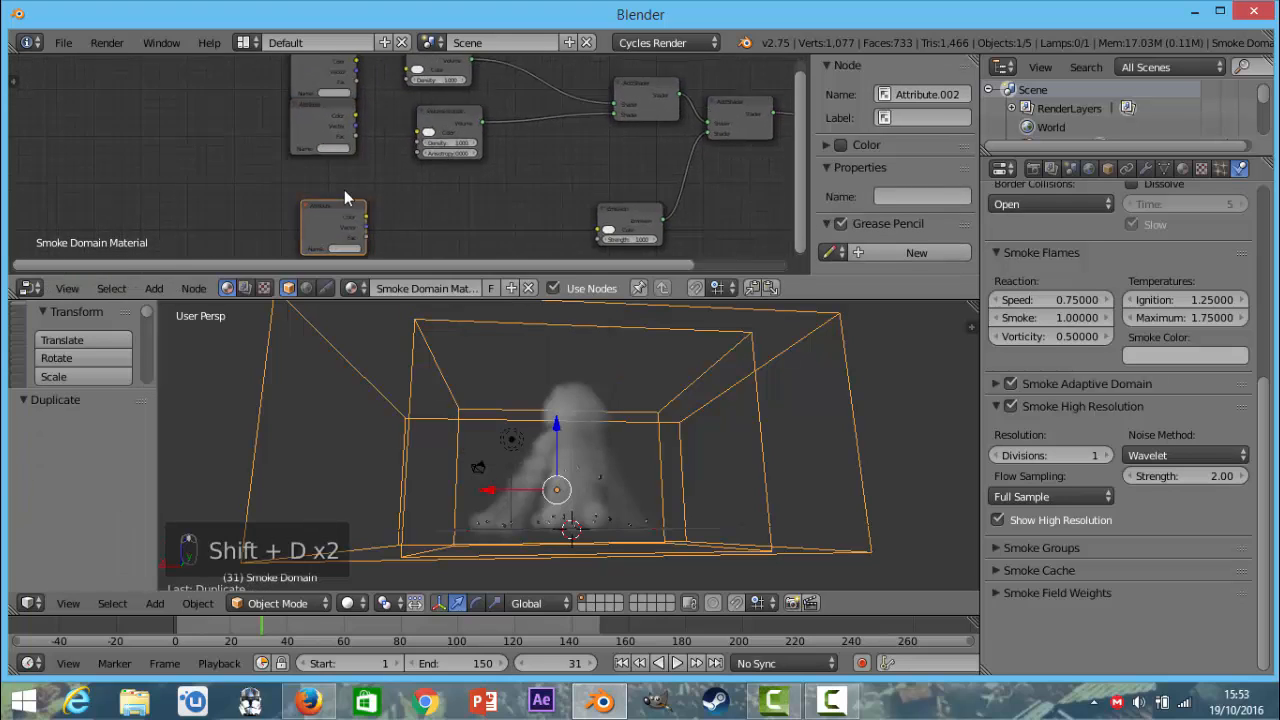
# Link the first Attribute's Color and second Attribute's Fac to both volume shaders' Color and Density, and the third Attribute's Fac to the Emission Color.
pyautogui.moveTo(314, 106); pyautogui.dragTo(419, 141)
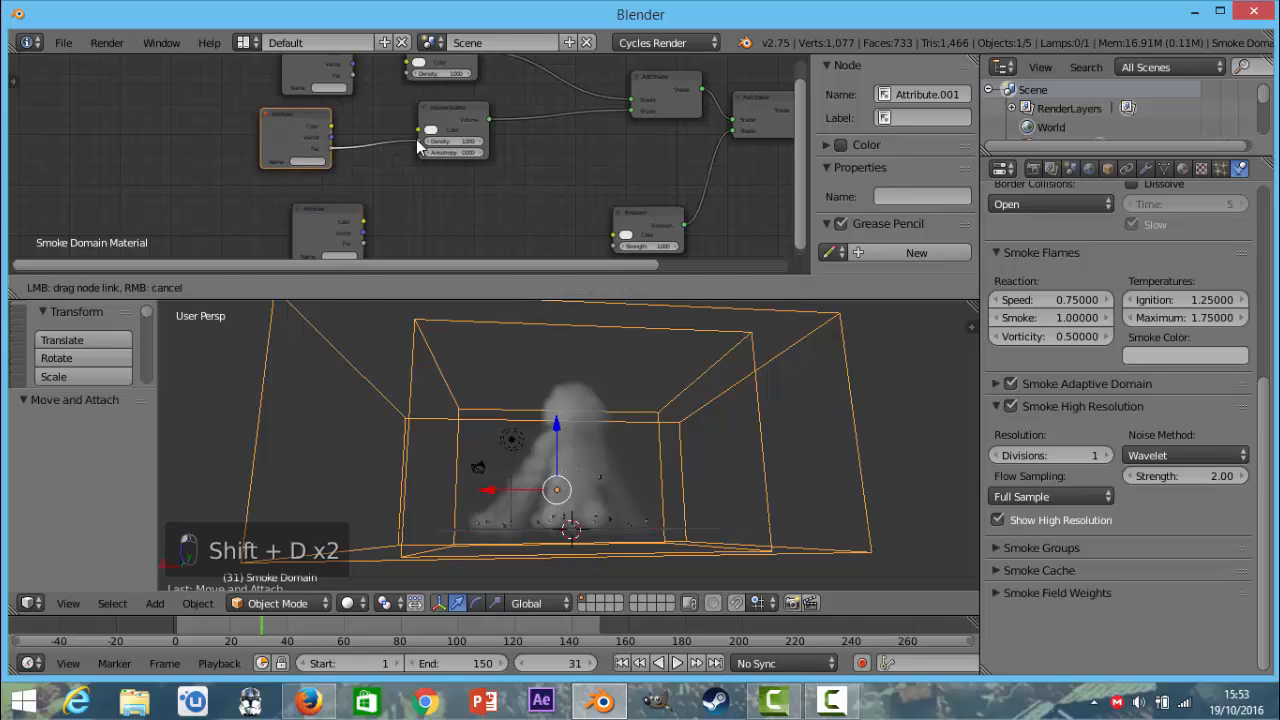
pyautogui.moveTo(325, 141); pyautogui.dragTo(380, 190, button='middle')
pyautogui.moveTo(385, 200); pyautogui.dragTo(473, 178)
pyautogui.moveTo(436, 183); pyautogui.dragTo(414, 103, button='middle')
pyautogui.moveTo(393, 189); pyautogui.dragTo(415, 192)
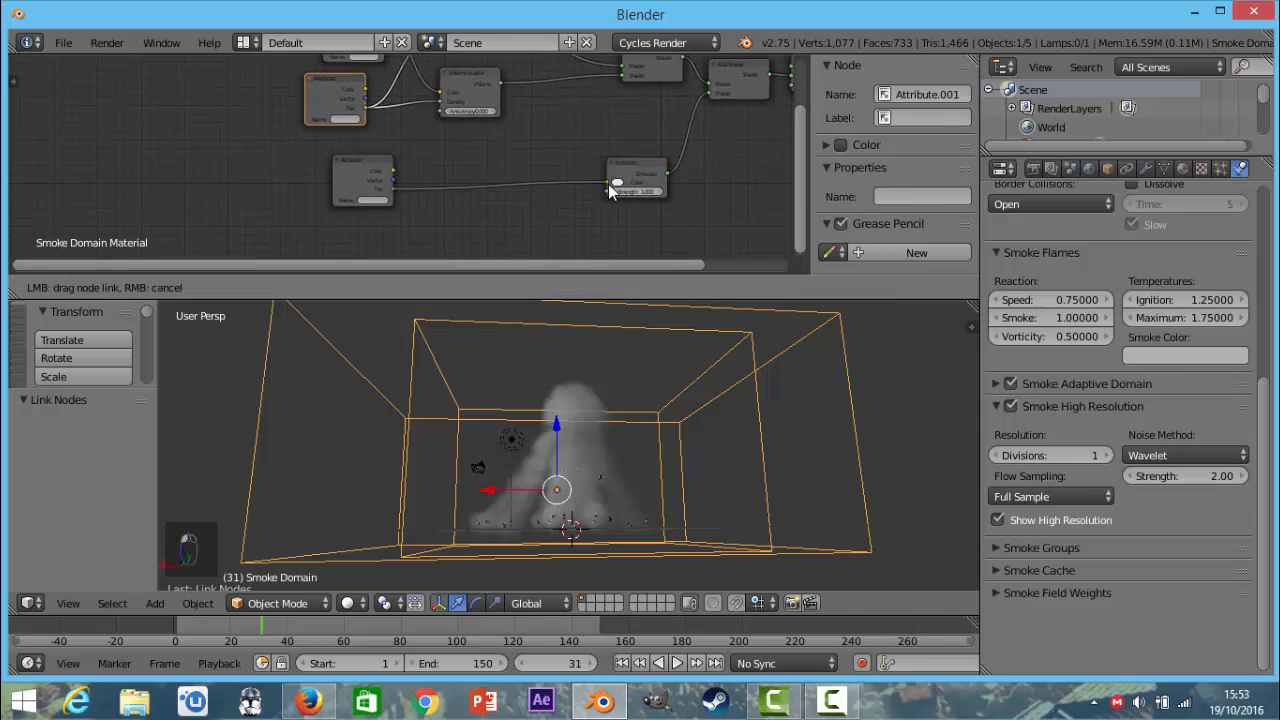
pyautogui.moveTo(608, 184); pyautogui.dragTo(609, 184)
# Set the names of the three Attribute nodes to color, density and flame.
pyautogui.moveTo(364, 170); pyautogui.dragTo(314, 174)
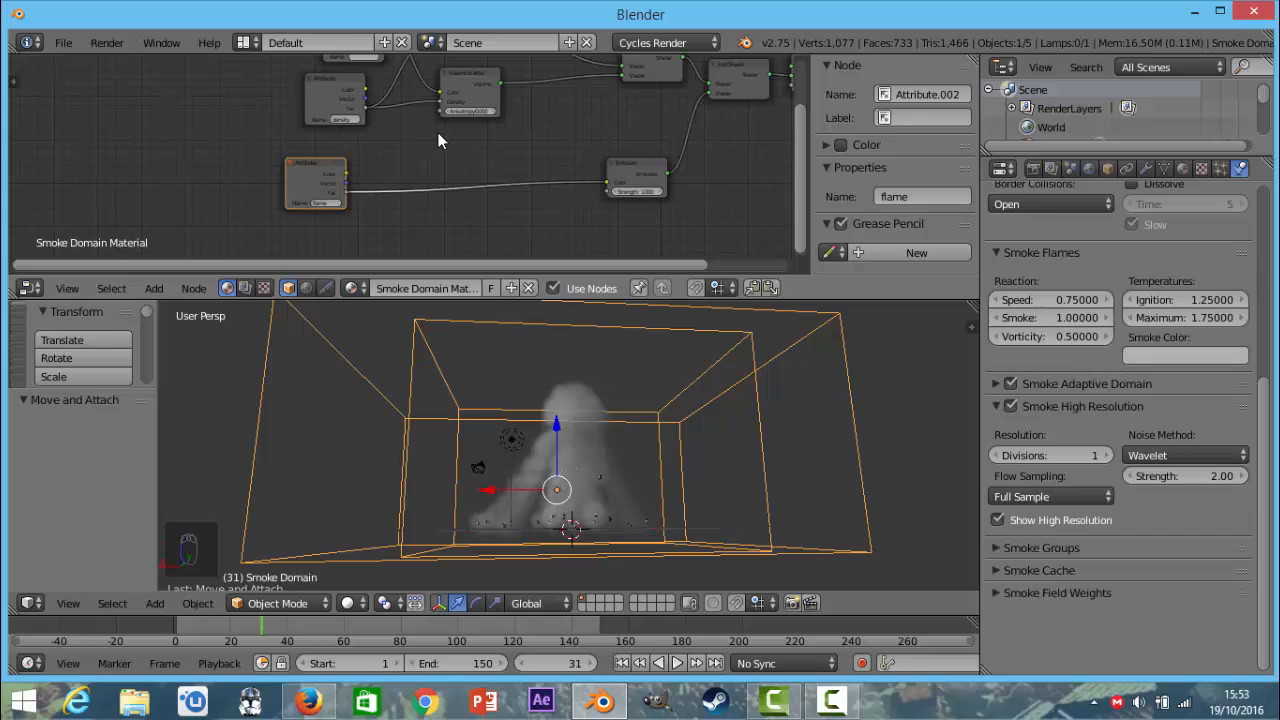
pyautogui.keyDown('shift'); pyautogui.scroll(2, 389, 133); pyautogui.keyUp('shift')
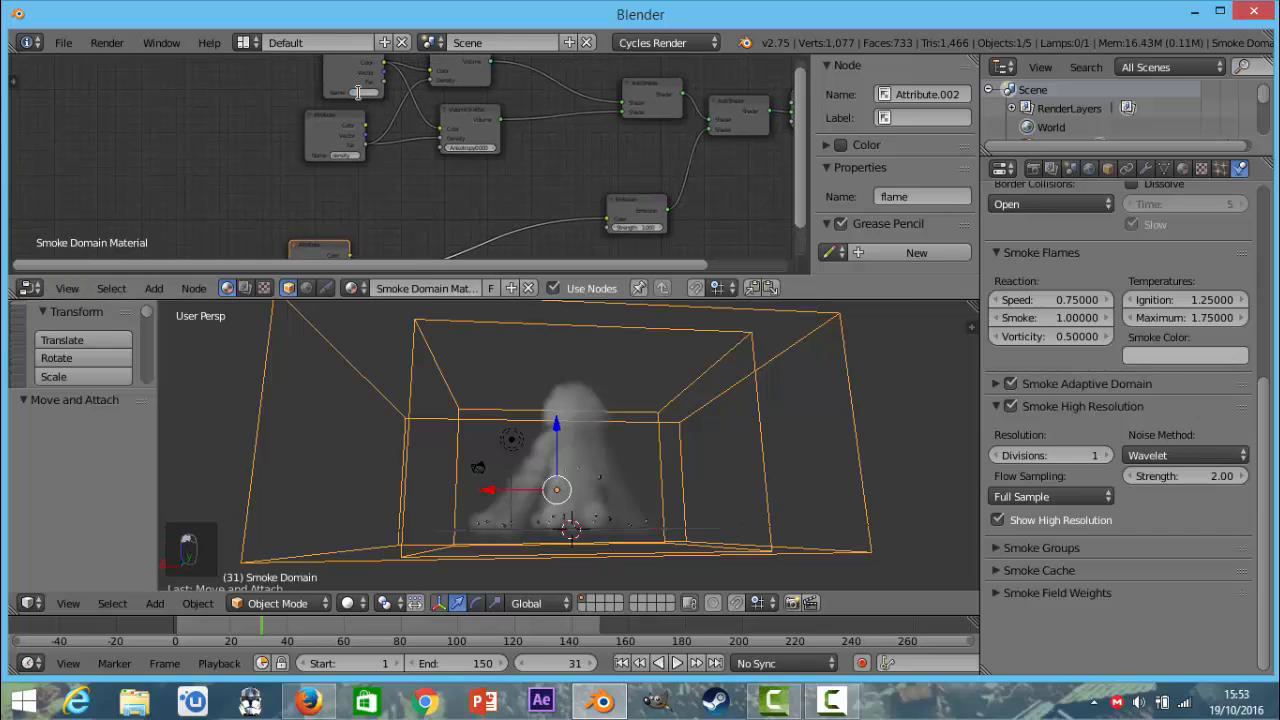
pyautogui.scroll(2, 396, 158)
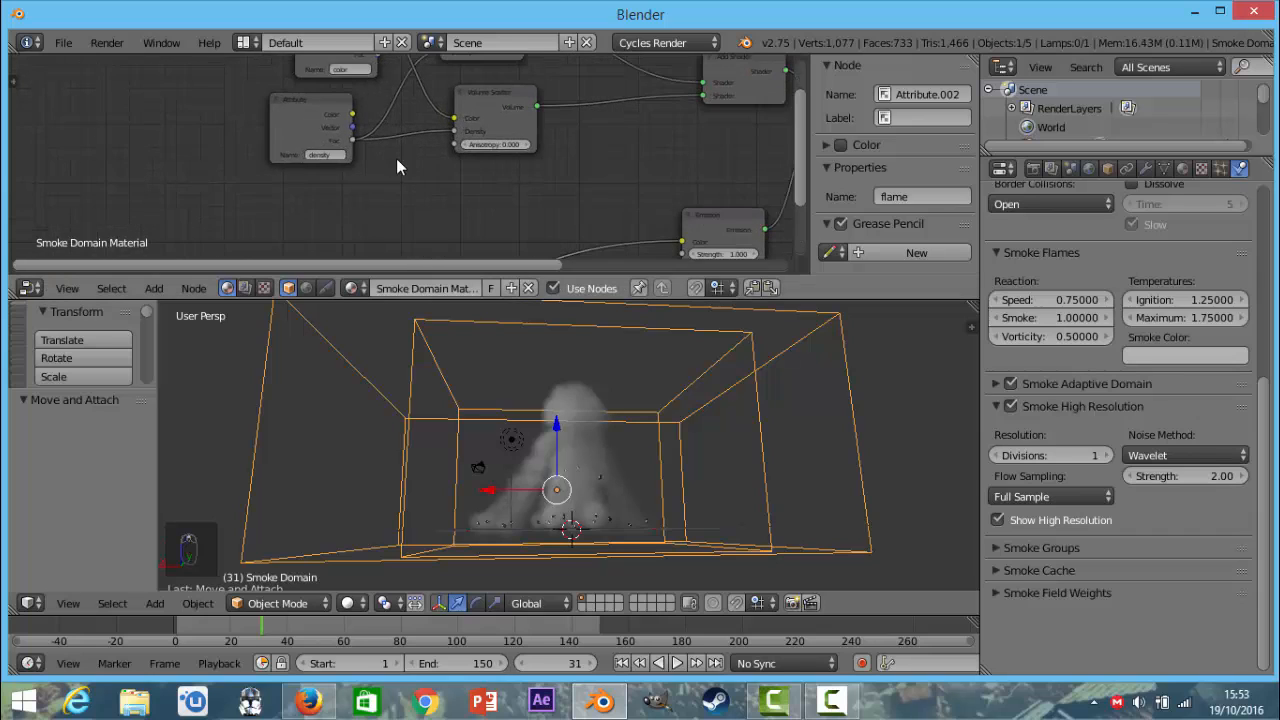
pyautogui.scroll(-1, 369, 143)
# Spread out the flame, density and color Attribute nodes to leave space before the shaders they feed.
pyautogui.moveTo(303, 231); pyautogui.dragTo(317, 172, button='middle')
pyautogui.moveTo(300, 194); pyautogui.dragTo(234, 136)
pyautogui.scroll(-1, 383, 117)
pyautogui.moveTo(383, 118); pyautogui.dragTo(357, 198, button='middle')
pyautogui.scroll(1, 350, 178)
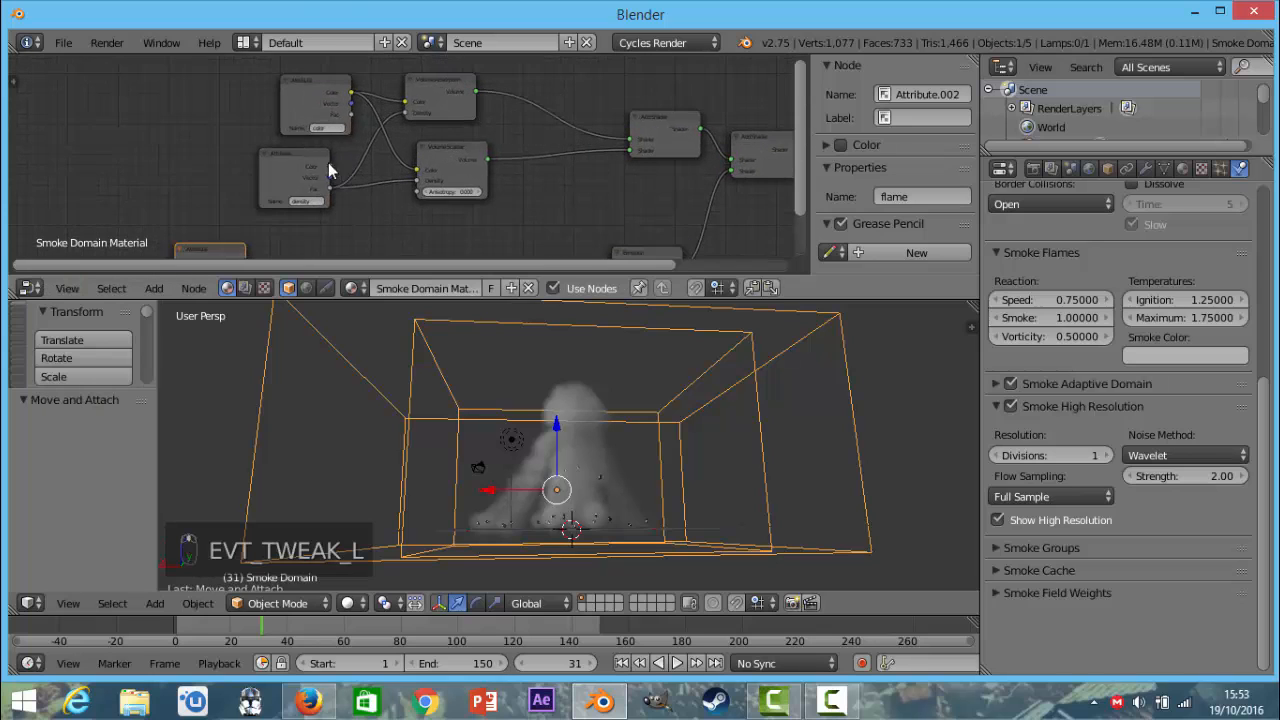
pyautogui.moveTo(278, 151); pyautogui.dragTo(63, 130)
pyautogui.moveTo(307, 81); pyautogui.dragTo(134, 63)
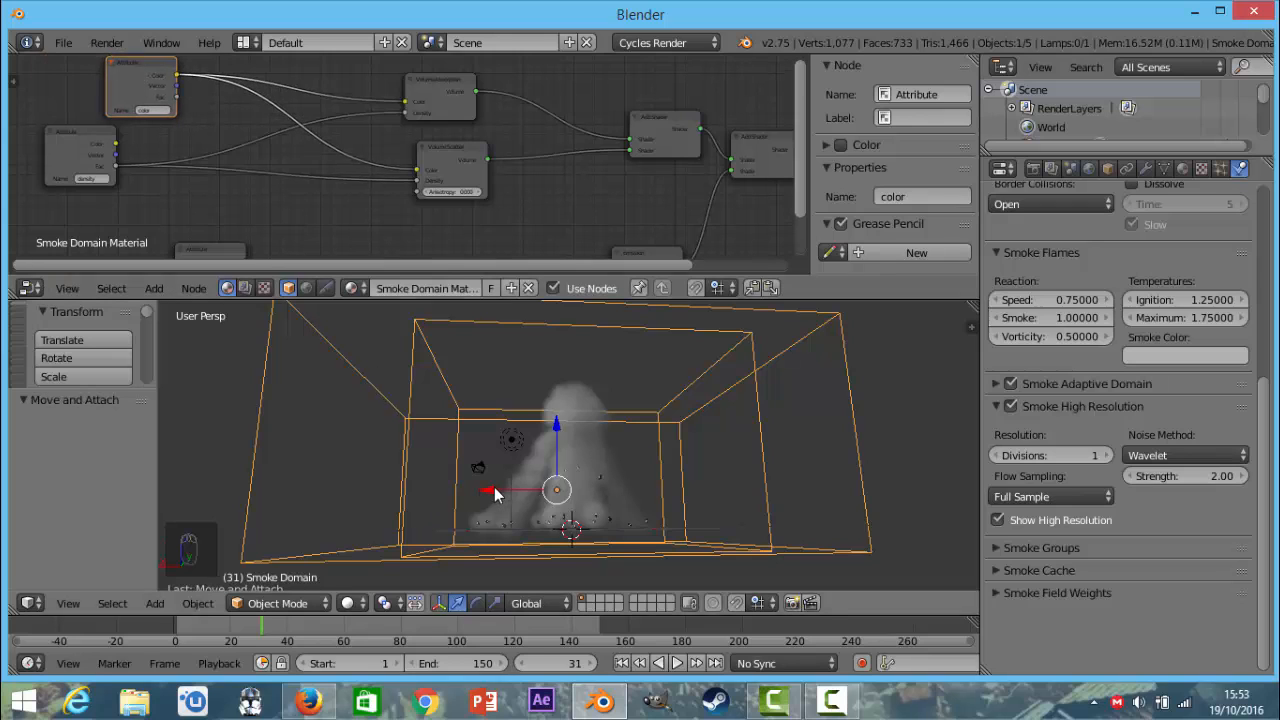
# Show the scene from the front and align the camera to that view.
pyautogui.press('KP_1')
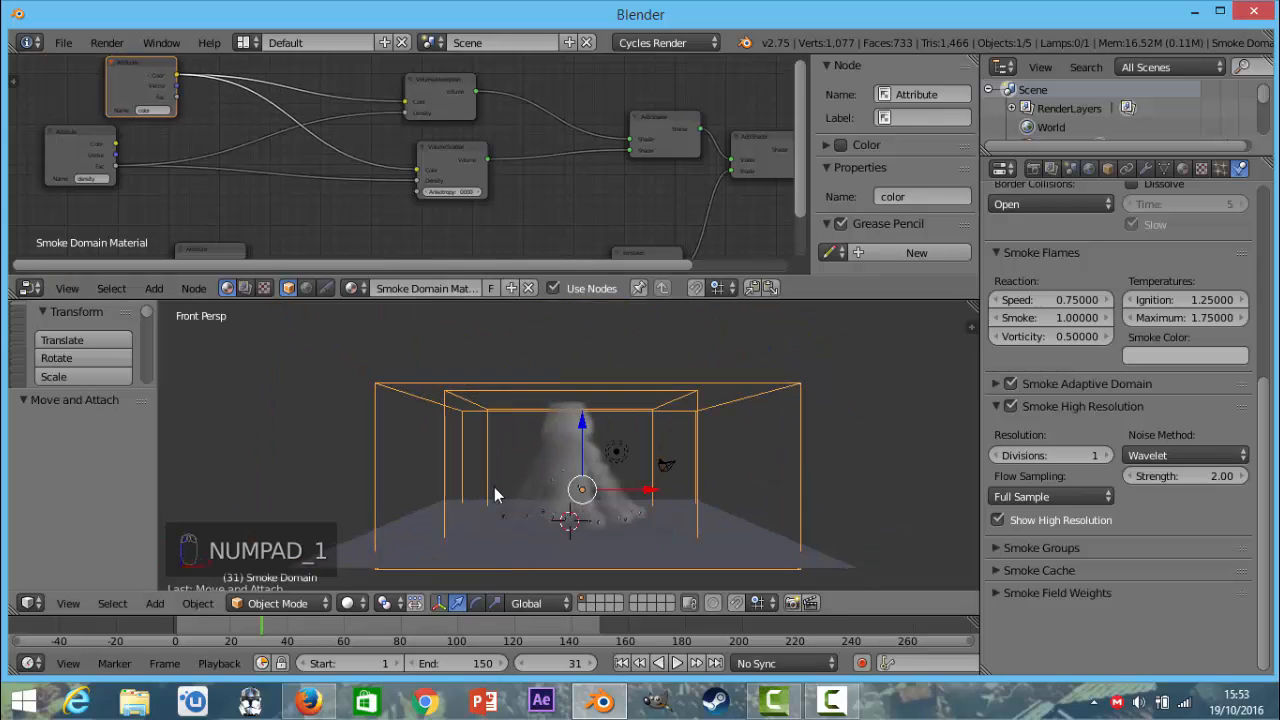
pyautogui.moveTo(494, 487); pyautogui.dragTo(501, 462, button='middle')
pyautogui.press('ctrl+alt+KP_0')
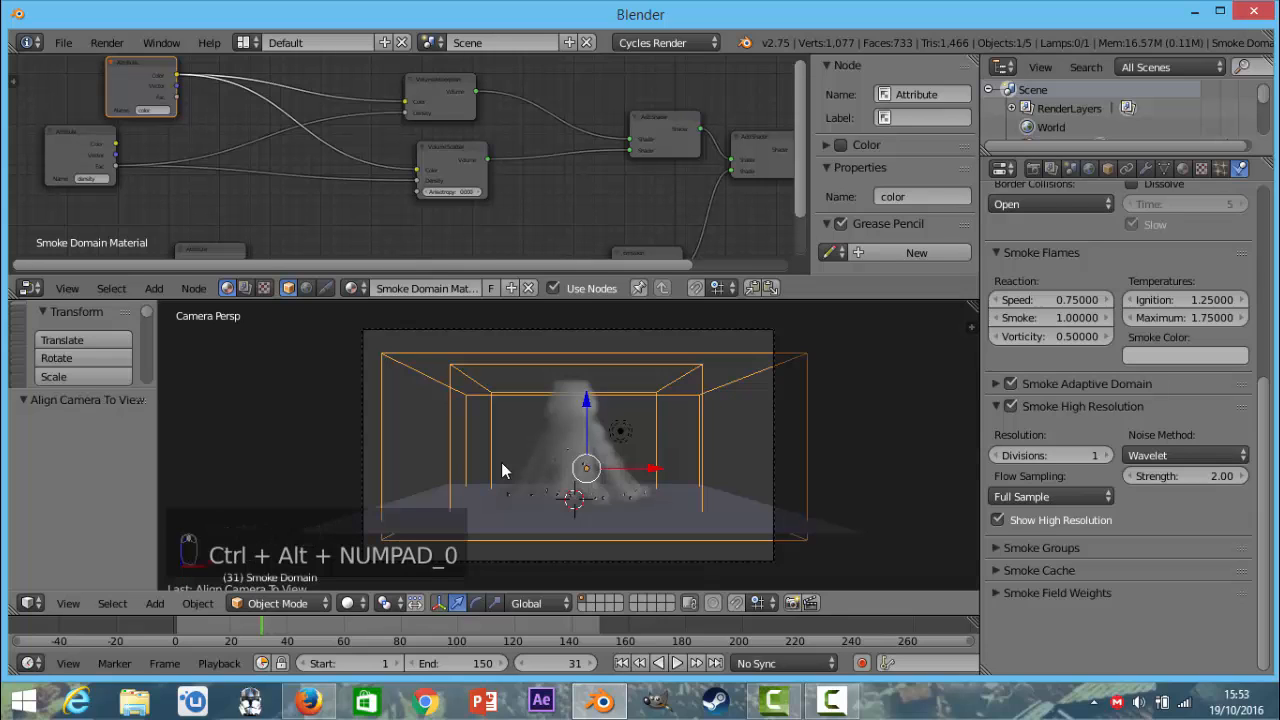
# Move the camera about 0.74 along X and 0.36 along Z to reframe the smoke.
pyautogui.rightClick(584, 561)
pyautogui.press('g')
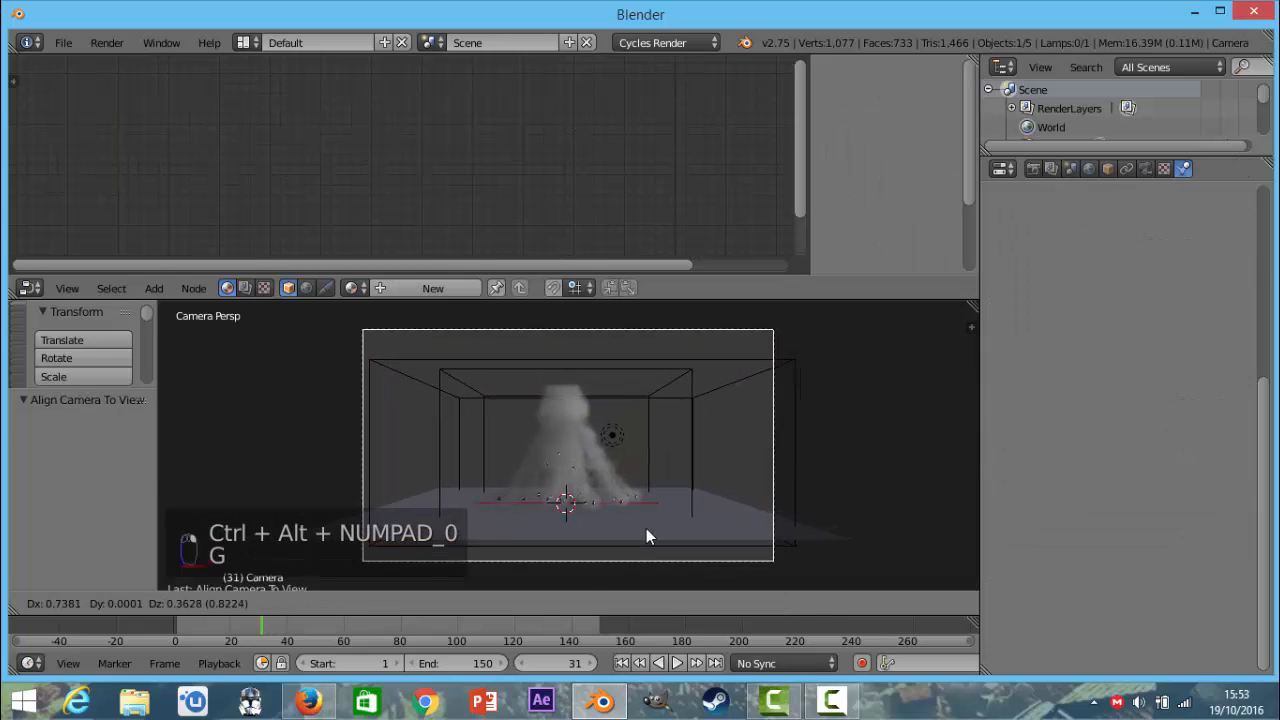
pyautogui.click(646, 528)
# Preview the camera view in Rendered shading, then reselect the smoke domain and return to Solid shading.
pyautogui.click(350, 603)
pyautogui.click(406, 477)
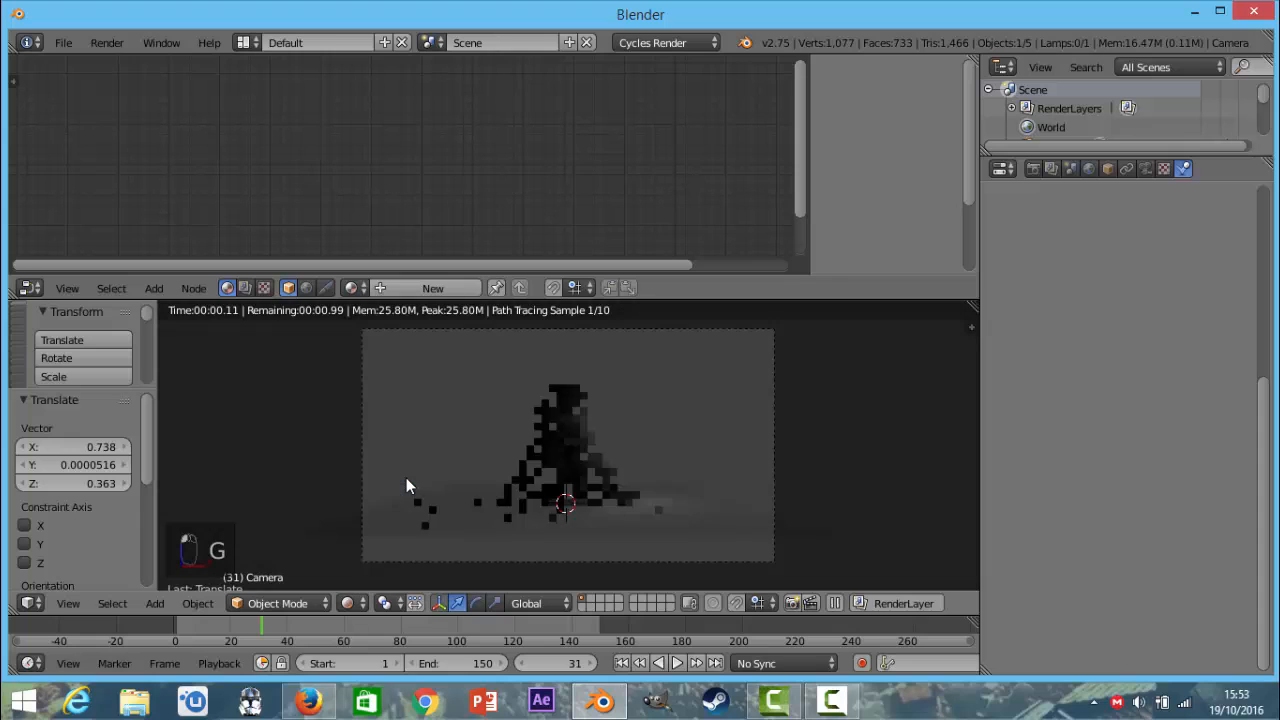
pyautogui.rightClick(738, 382)
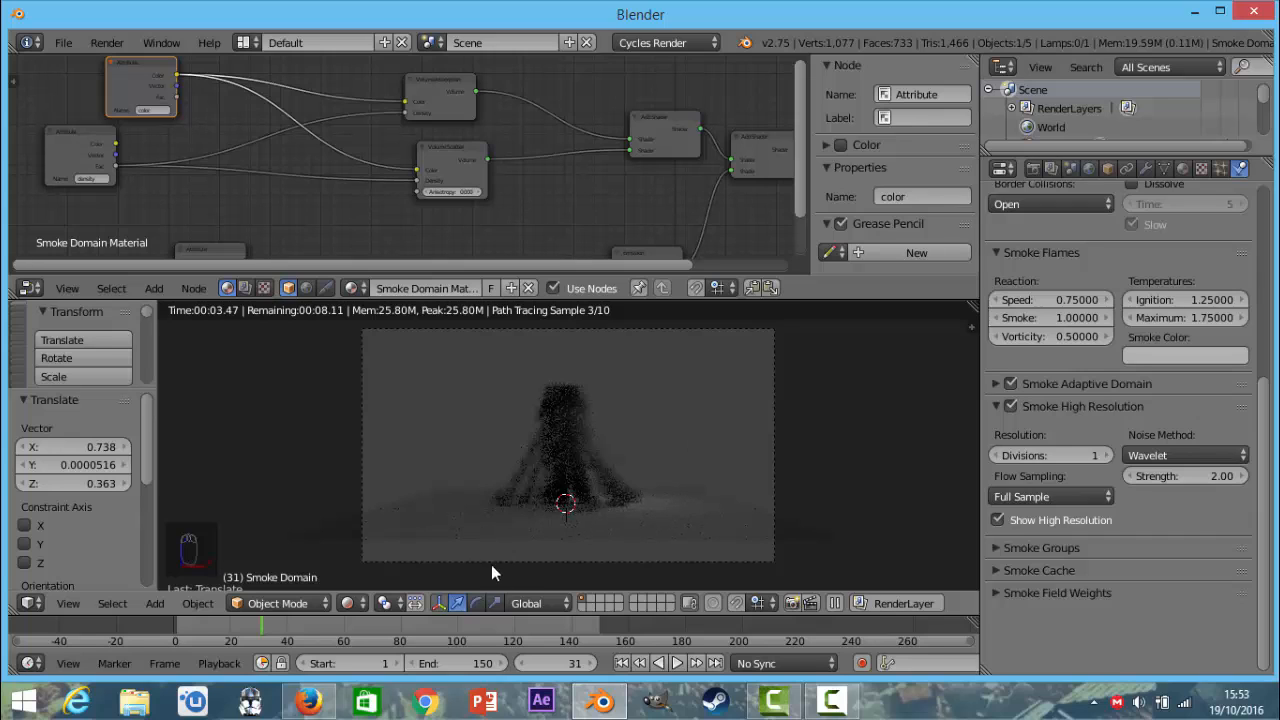
pyautogui.click(357, 606)
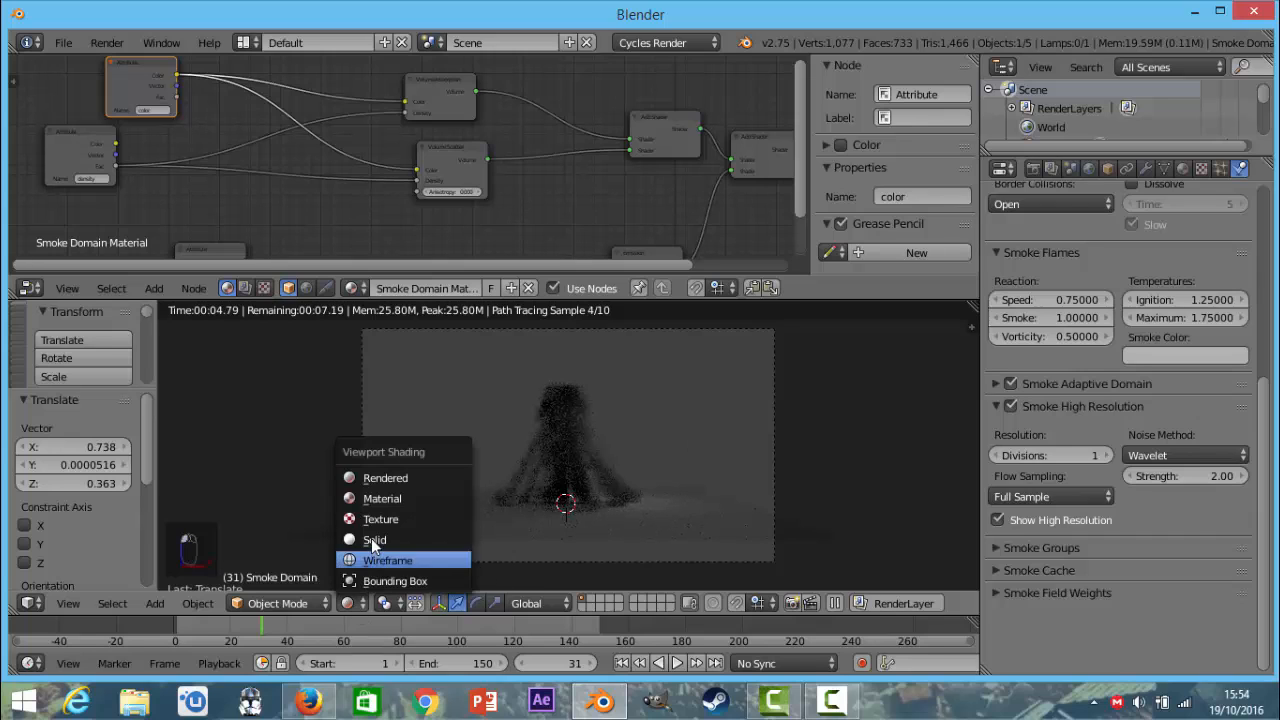
pyautogui.click(385, 539)
# Enable the render border and choose JPEG as the output file format.
pyautogui.scroll(-6, 1087, 374)
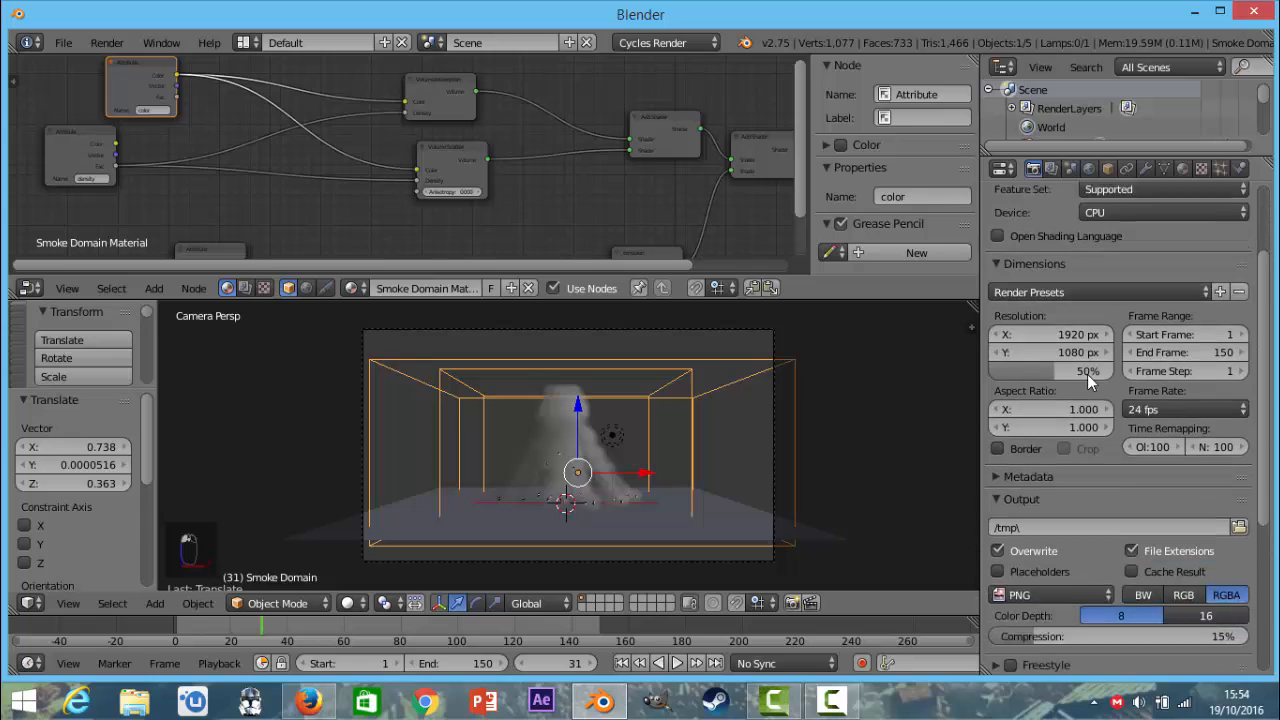
pyautogui.click(1004, 336)
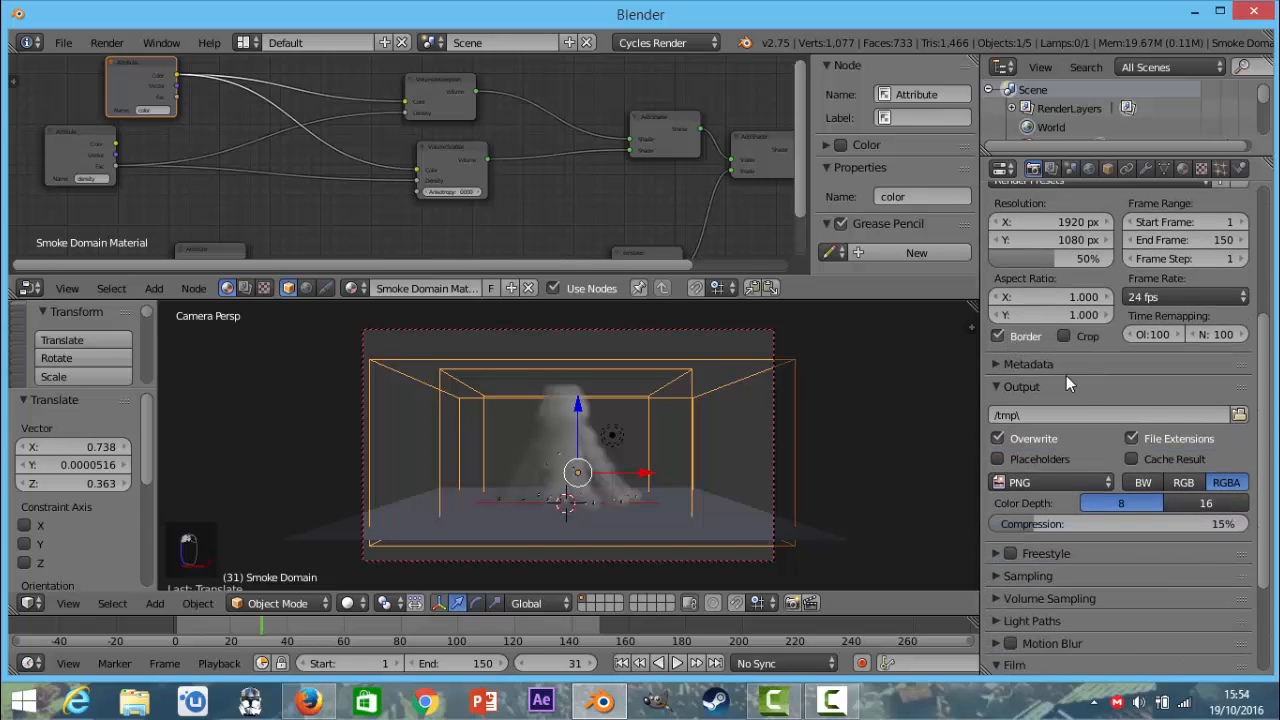
pyautogui.scroll(-1, 1066, 375)
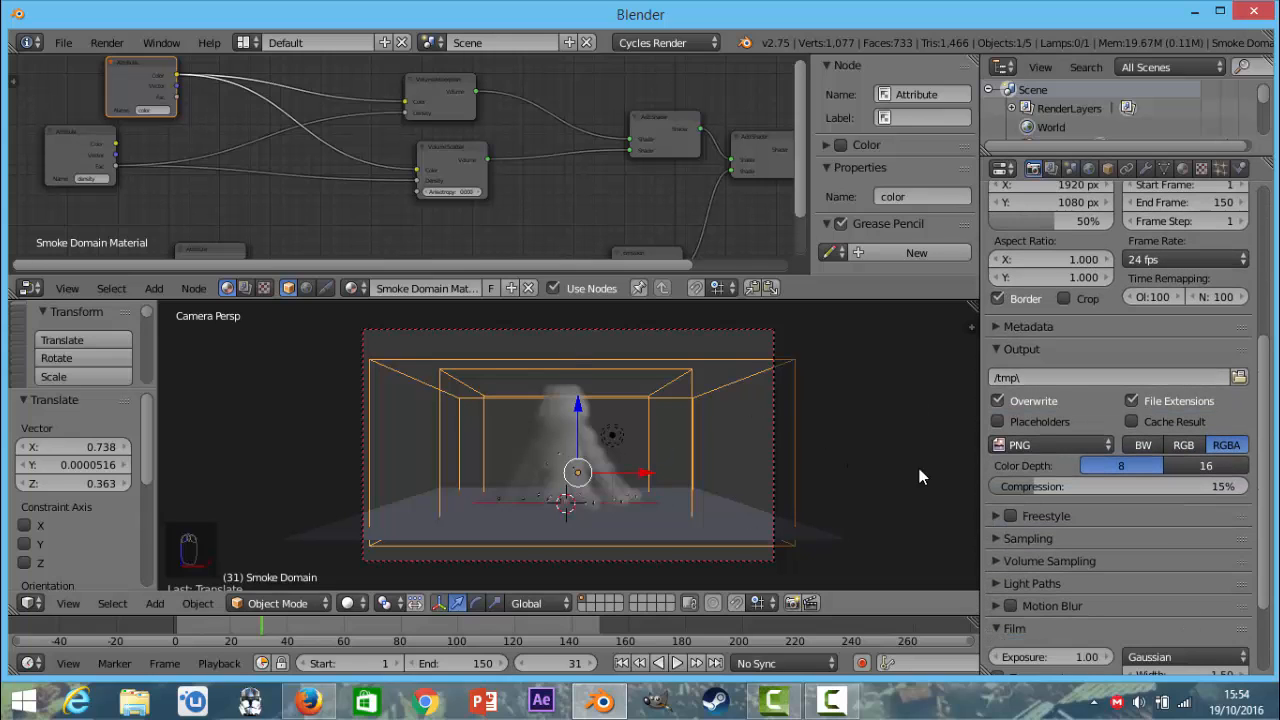
pyautogui.moveTo(1050, 487); pyautogui.dragTo(1002, 487)
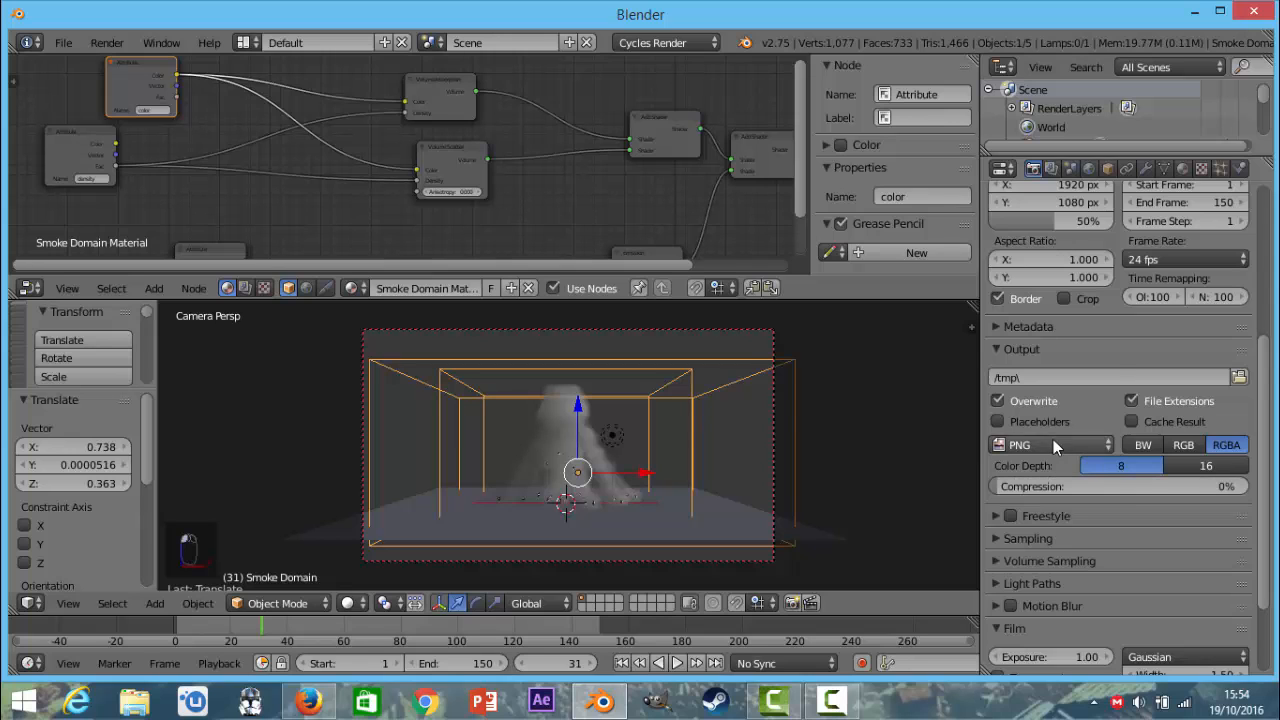
pyautogui.click(1053, 445)
pyautogui.click(775, 363)
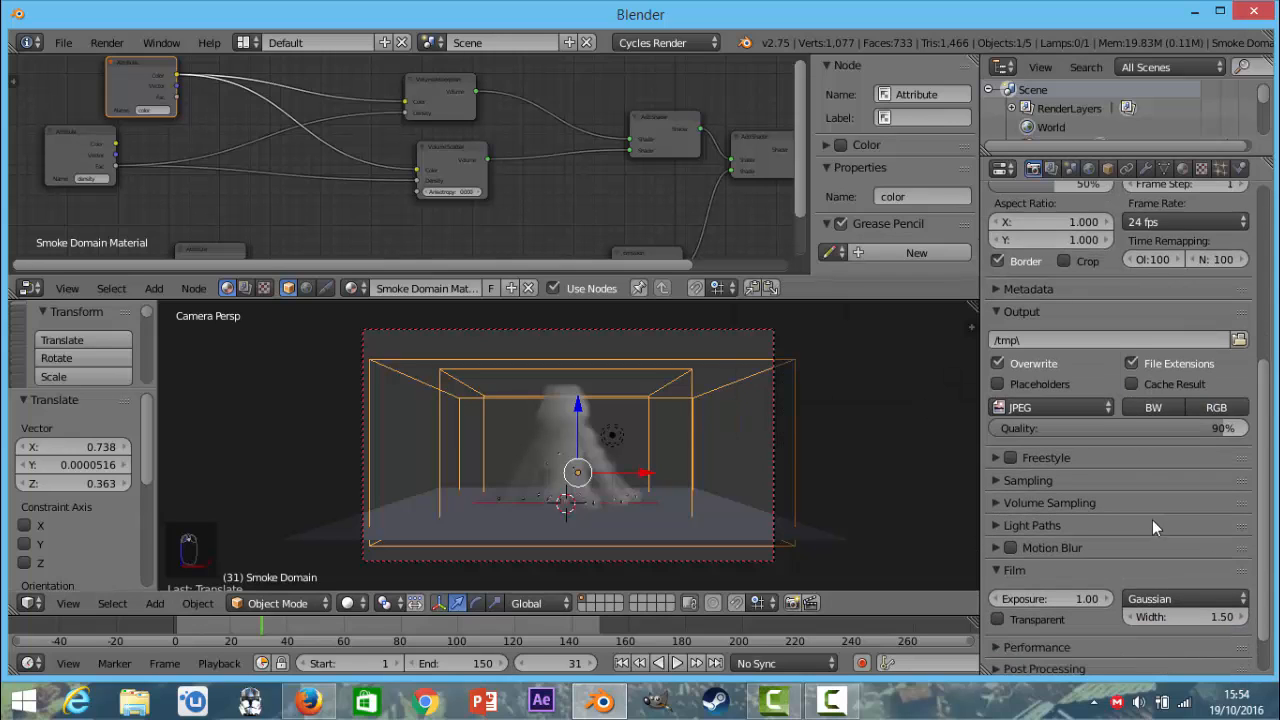
# Set the Cycles render samples to 100 and the sampling seed to 1.
pyautogui.scroll(-1, 1152, 520)
pyautogui.click(1018, 430)
pyautogui.scroll(-1, 1171, 498)
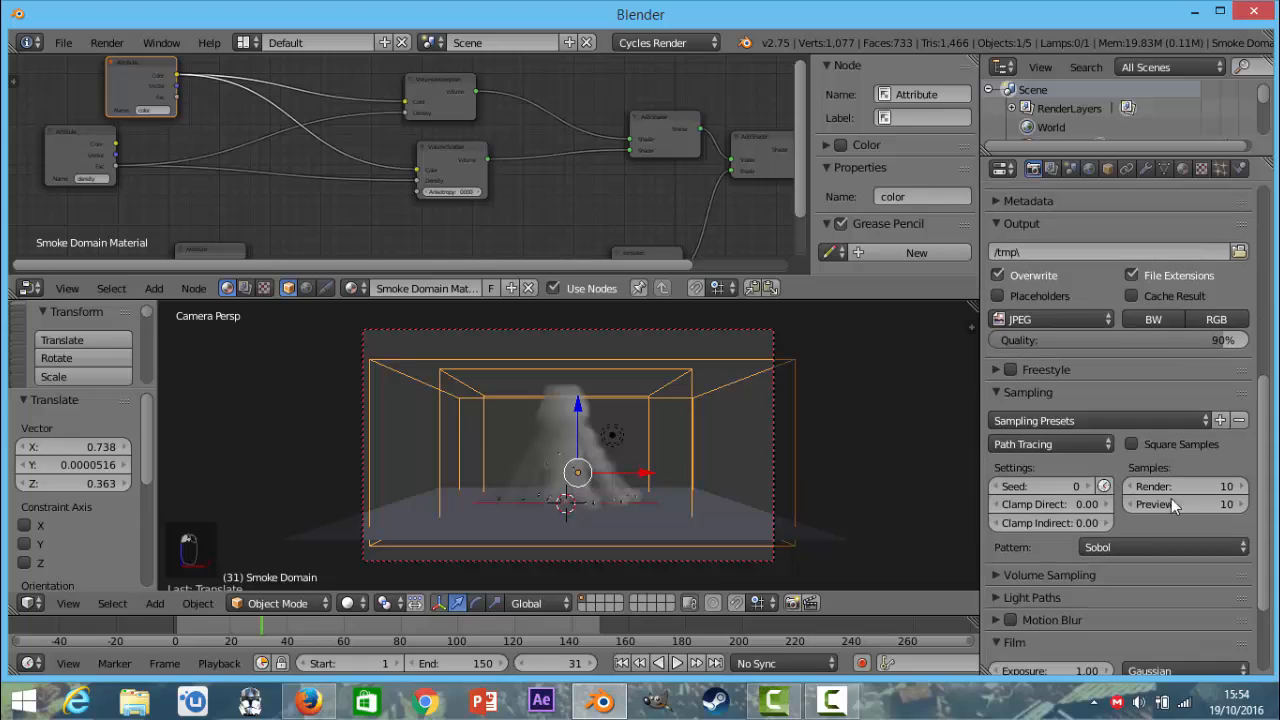
pyautogui.click(1187, 487)
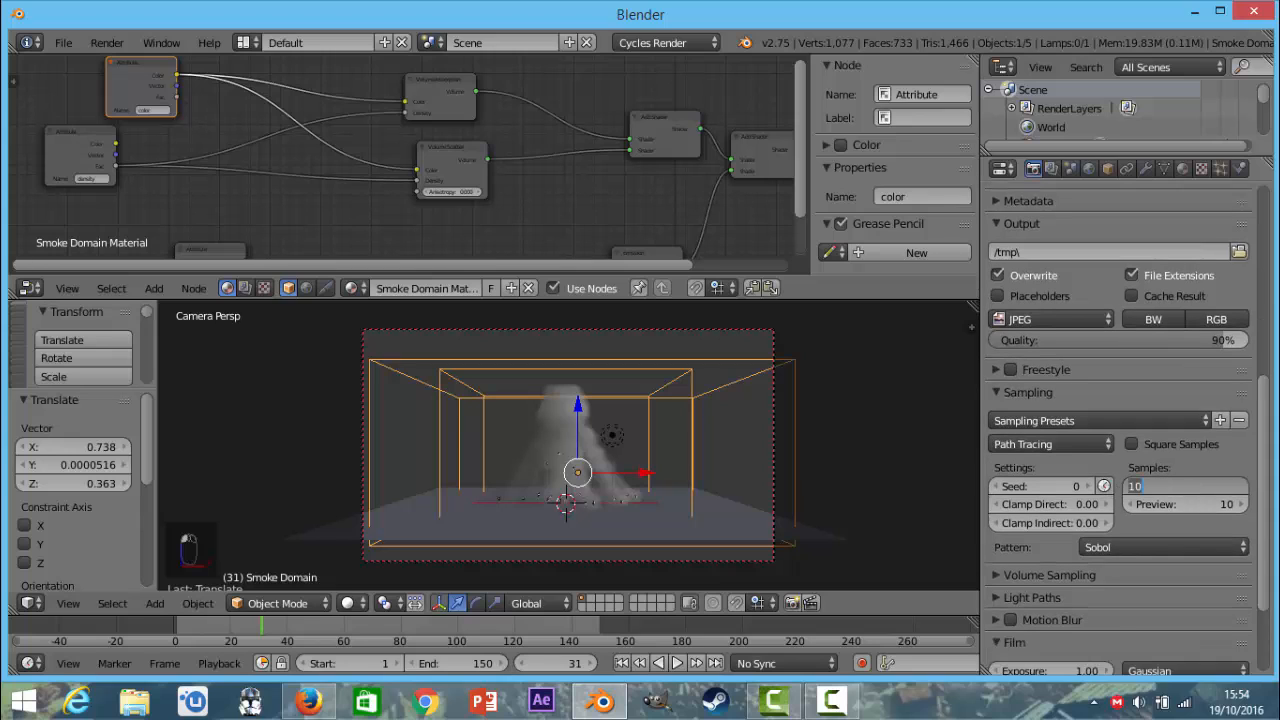
pyautogui.write('0')
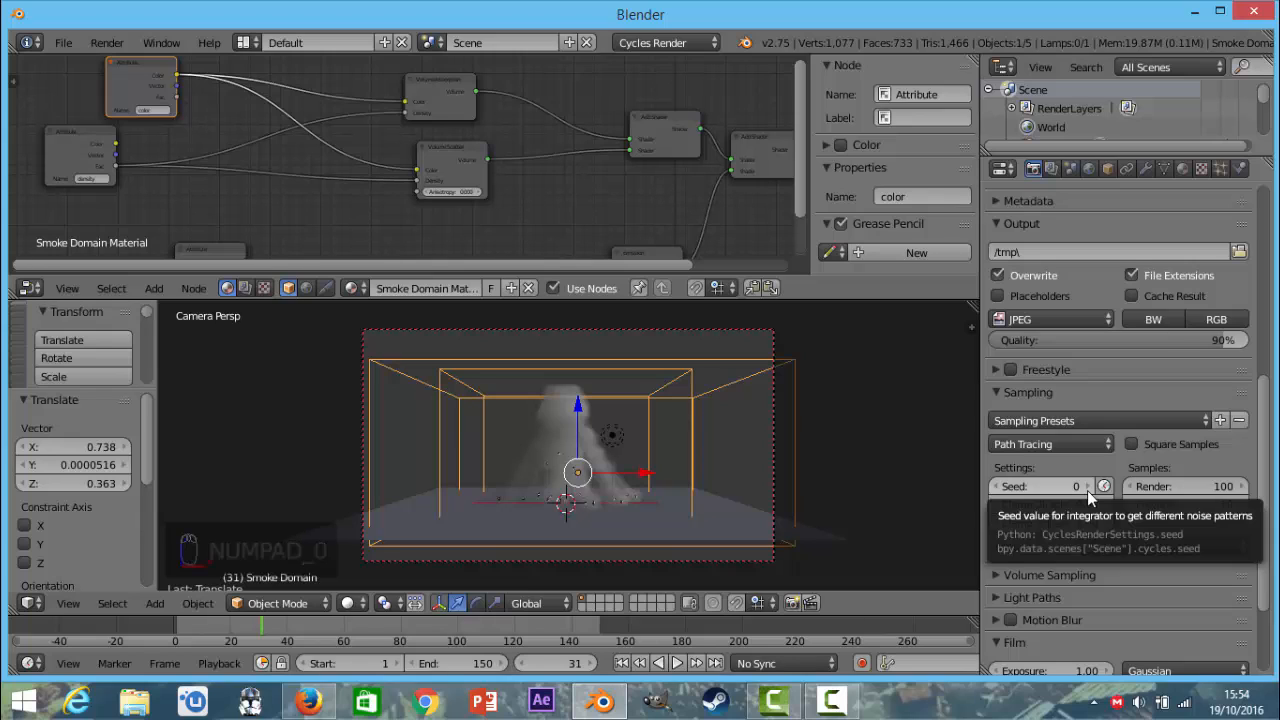
pyautogui.click(1087, 490)
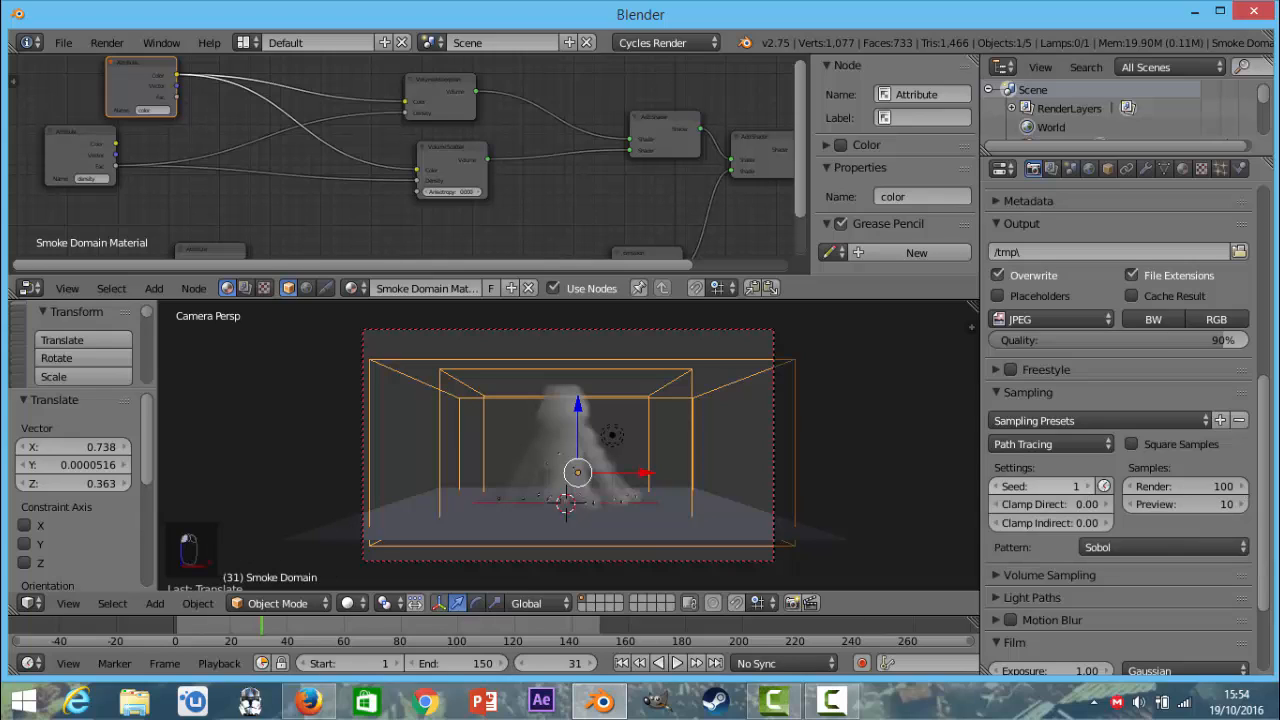
pyautogui.click(1104, 487)
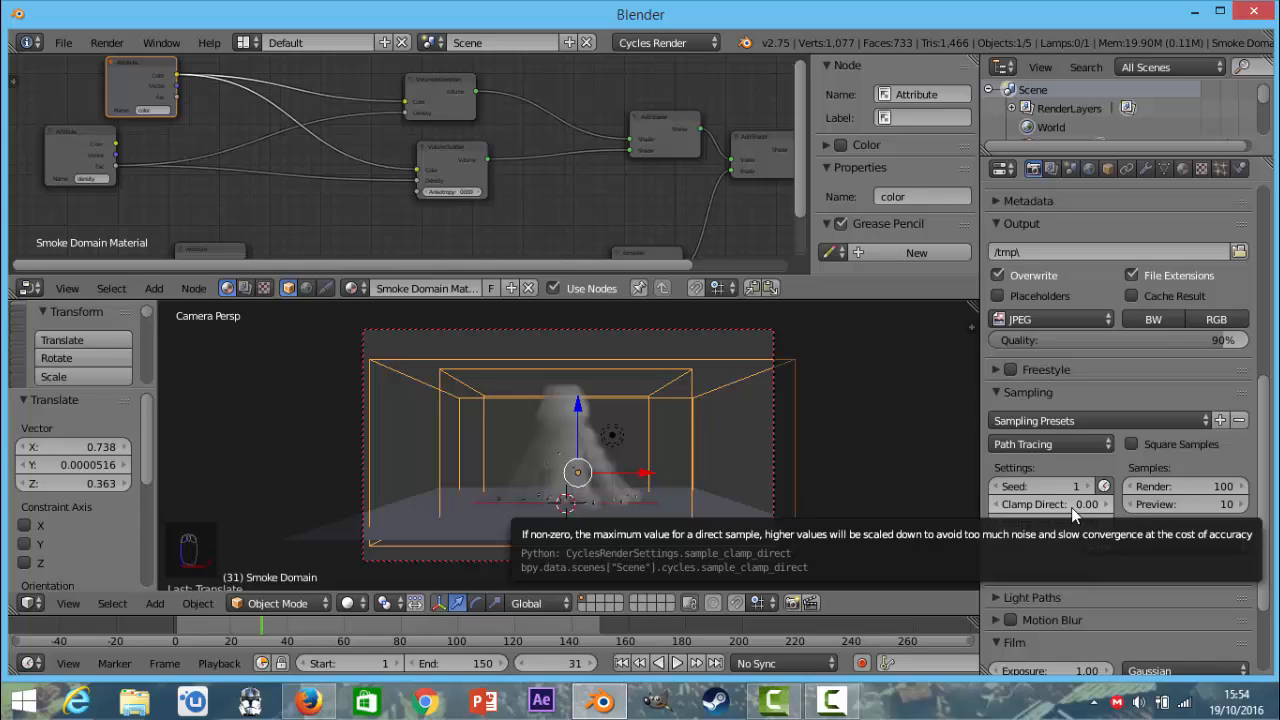
# Set both Clamp Direct and Clamp Indirect to 9 in the sampling settings.
pyautogui.click(1071, 507)
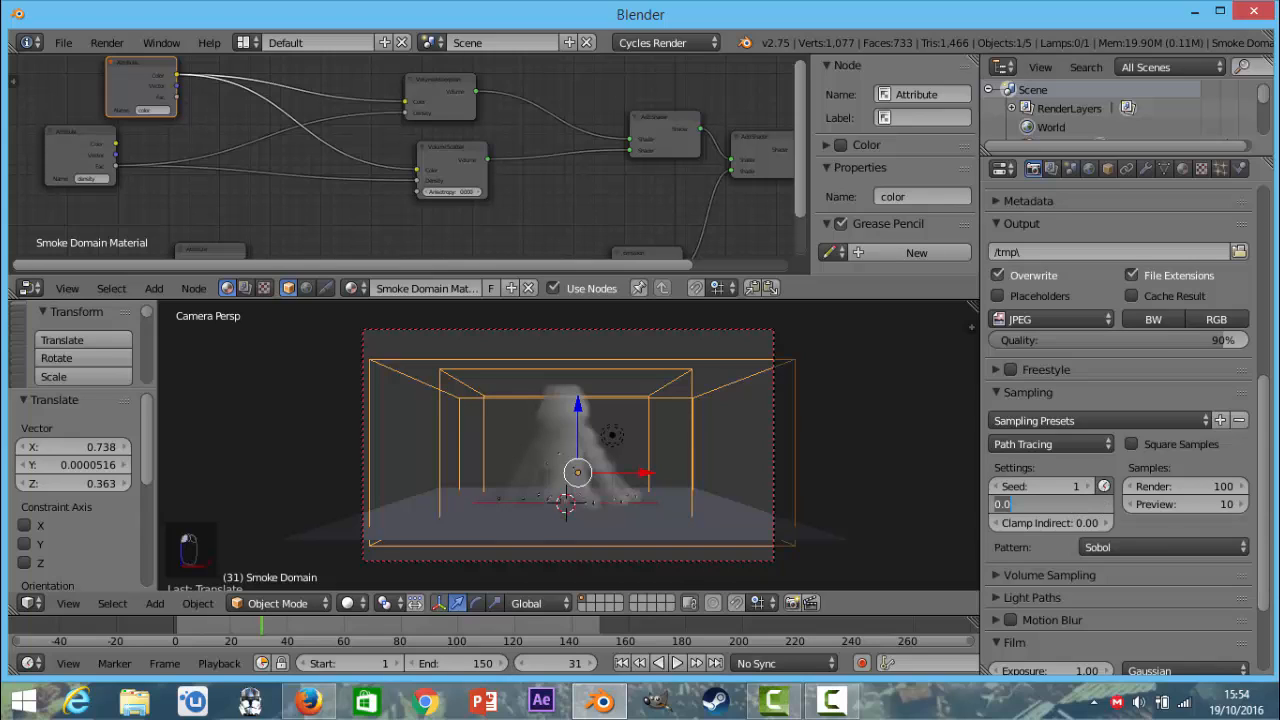
pyautogui.write('9')
pyautogui.press('Return')
pyautogui.click(1072, 522)
pyautogui.write('9')
pyautogui.press('Return')
# Set the step size for heterogeneous volume sampling to 0.5.
pyautogui.scroll(-3, 1070, 515)
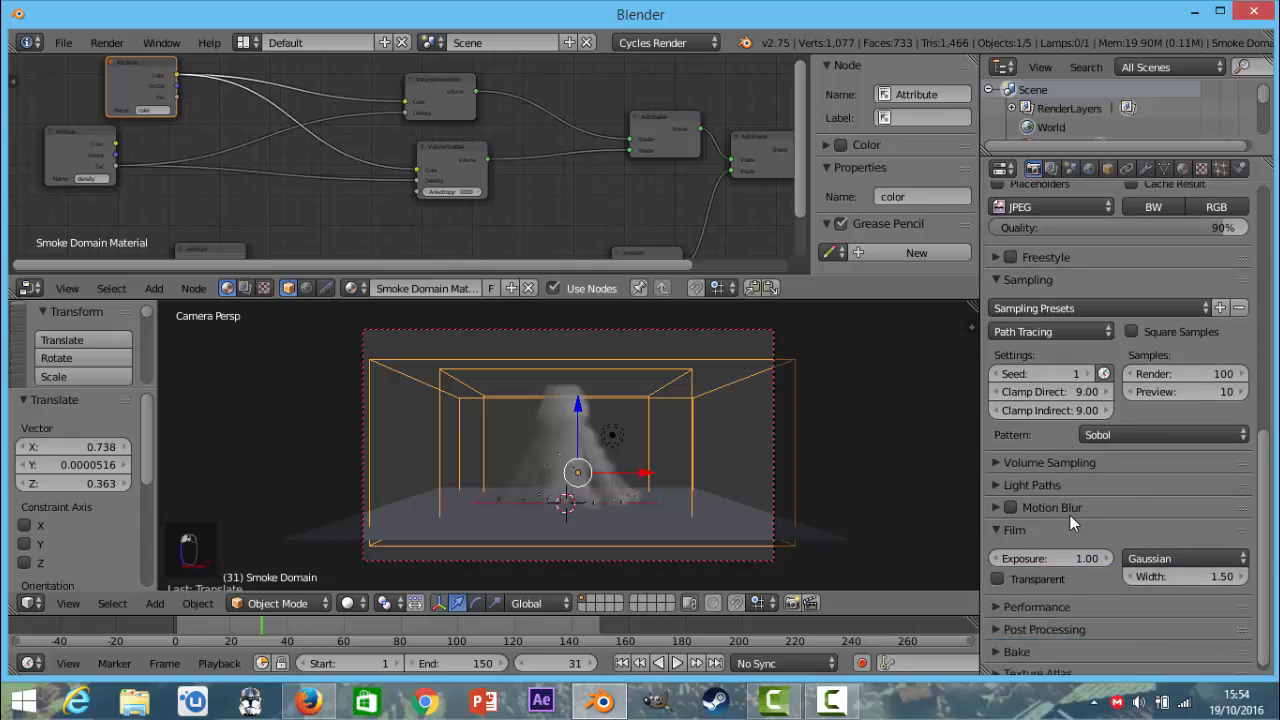
pyautogui.click(1054, 472)
pyautogui.scroll(-1, 1054, 472)
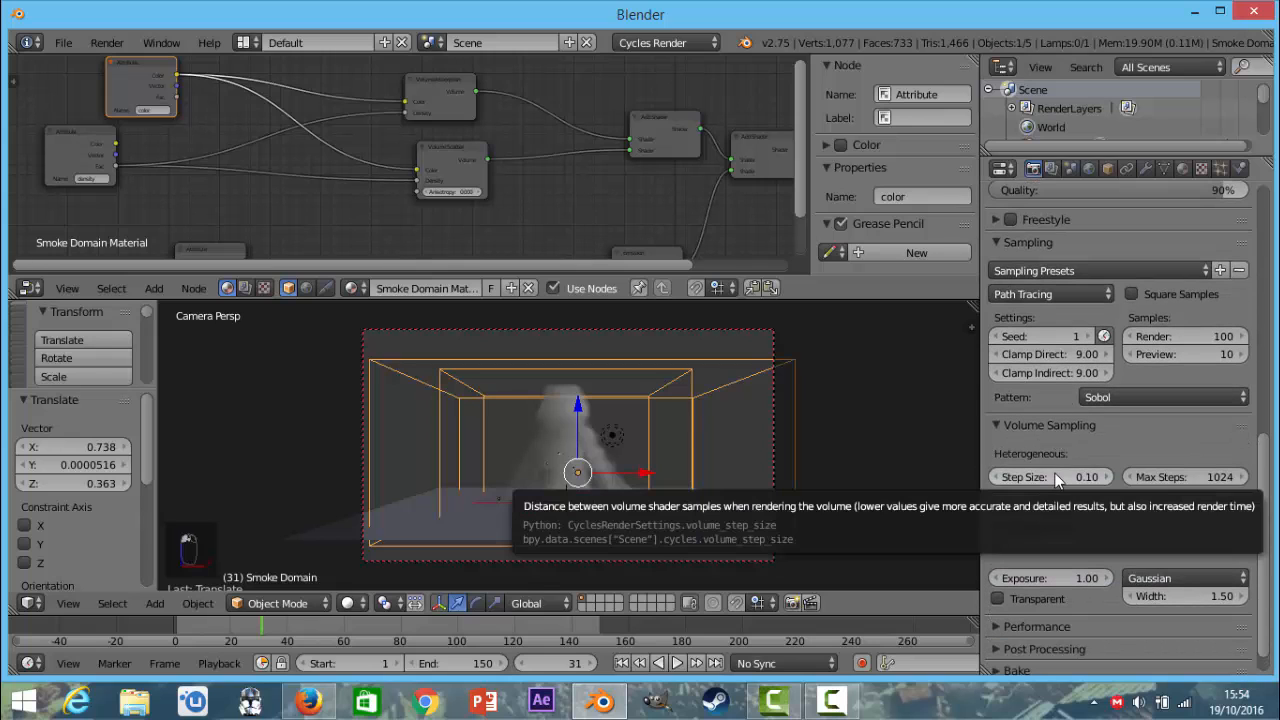
pyautogui.click(1057, 478)
pyautogui.write('0.')
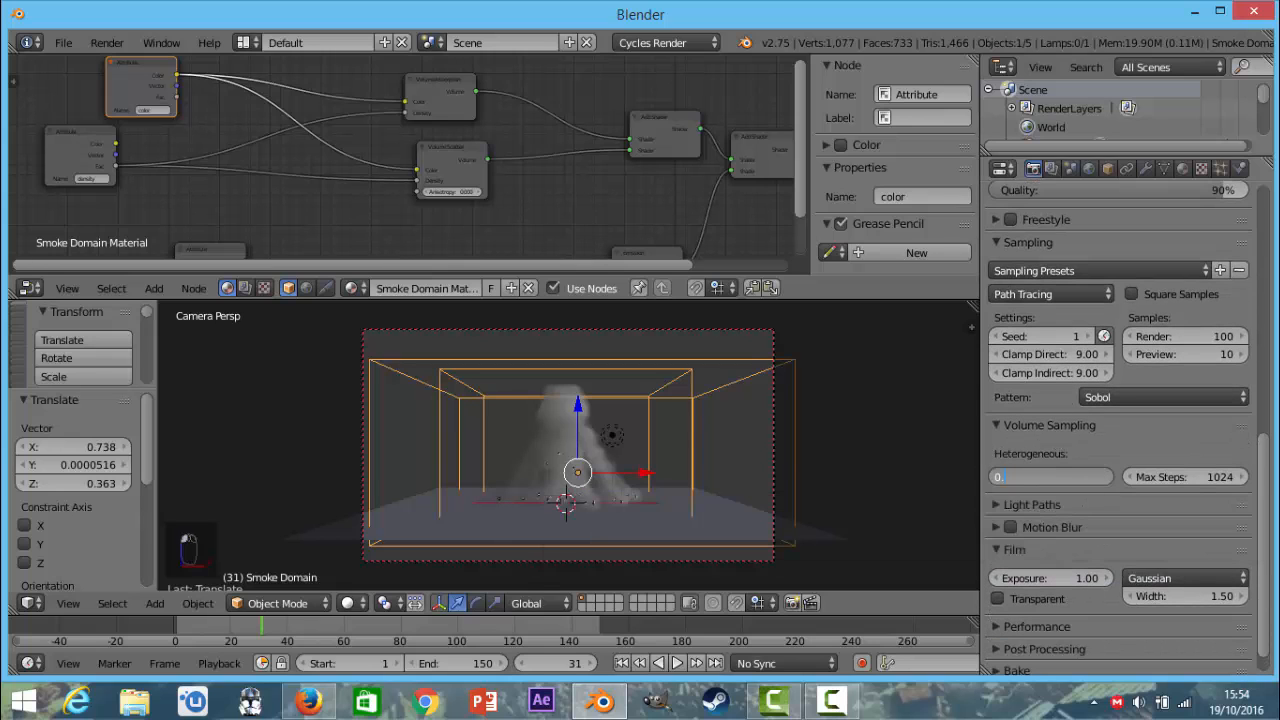
pyautogui.write('5')
pyautogui.press('Return')
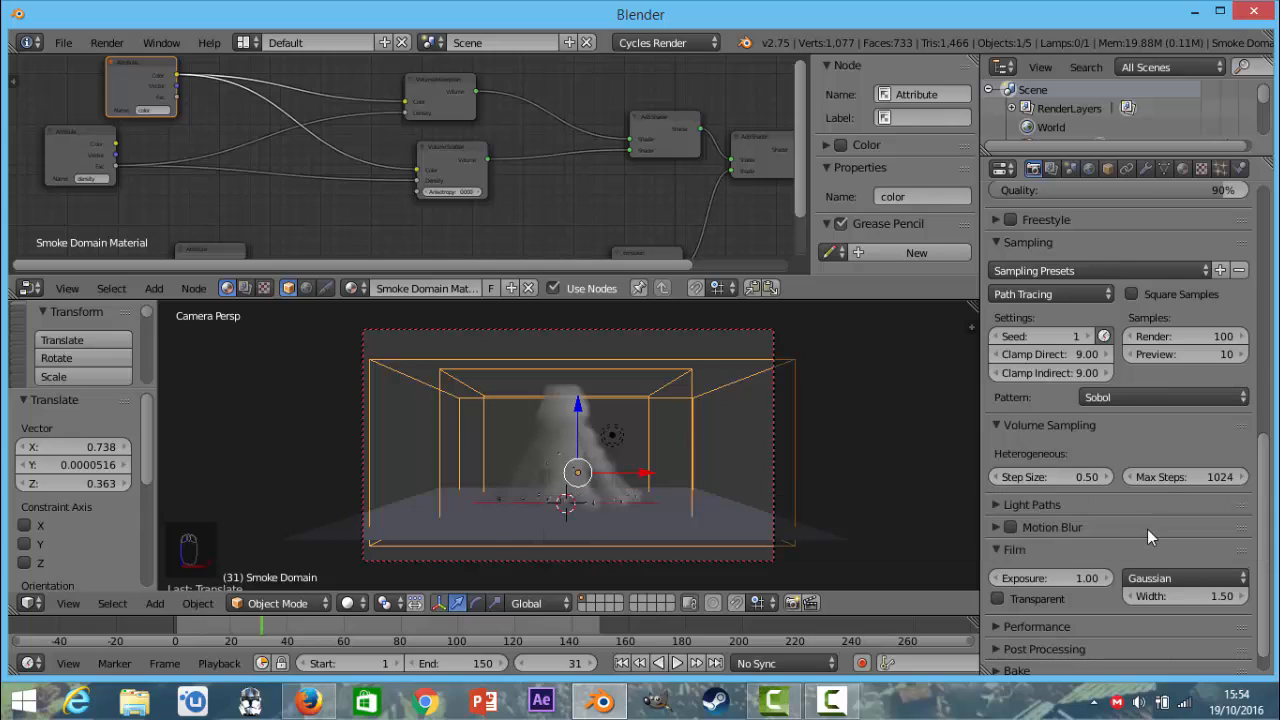
# Turn off Refractive Caustics and set Filter Glossy to 1 in the light path settings.
pyautogui.scroll(-1, 1151, 534)
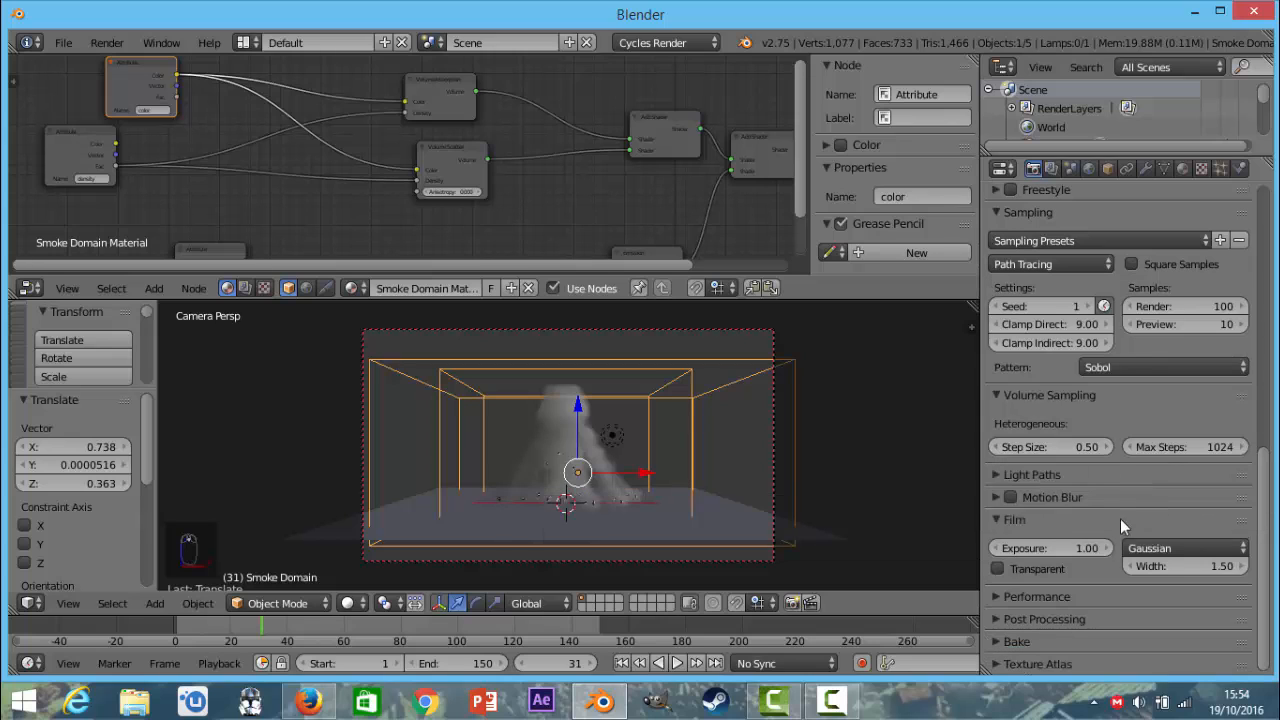
pyautogui.click(1040, 475)
pyautogui.scroll(-3, 1095, 520)
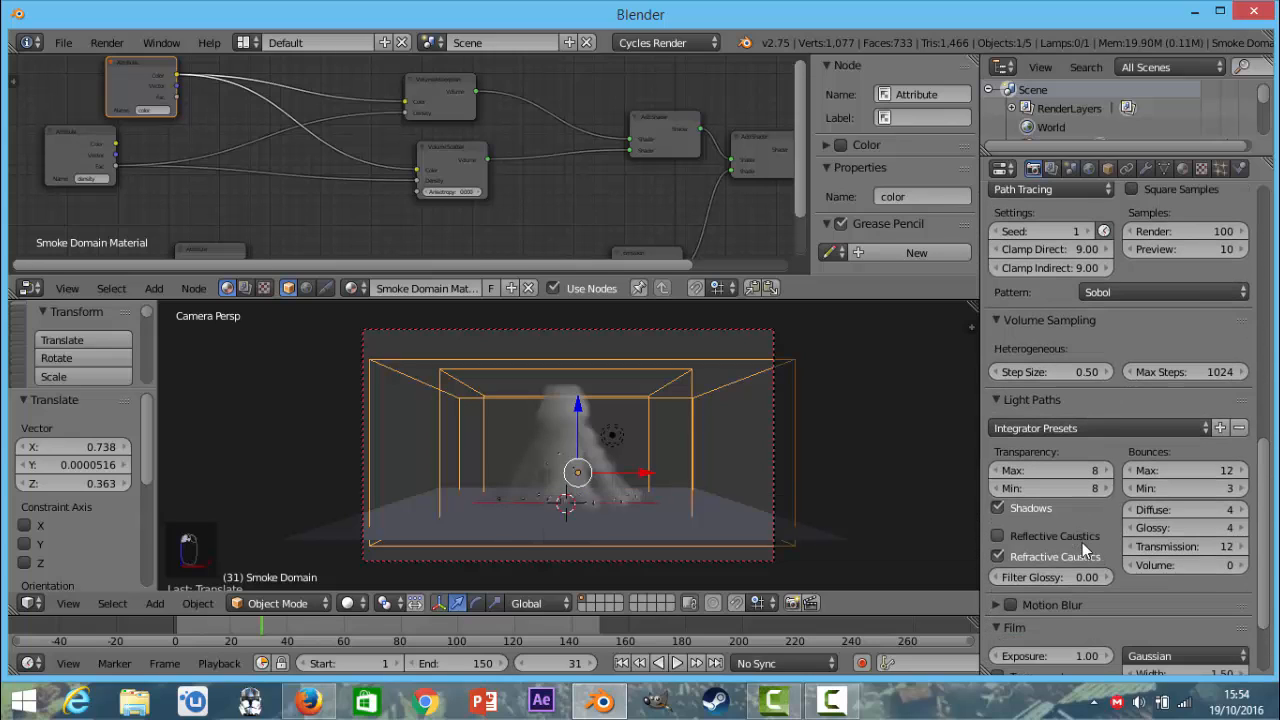
pyautogui.click(1082, 556)
pyautogui.click(1079, 577)
pyautogui.write('1')
pyautogui.press('Return')
# Set the number of volume light bounces to 4.
pyautogui.click(1173, 567)
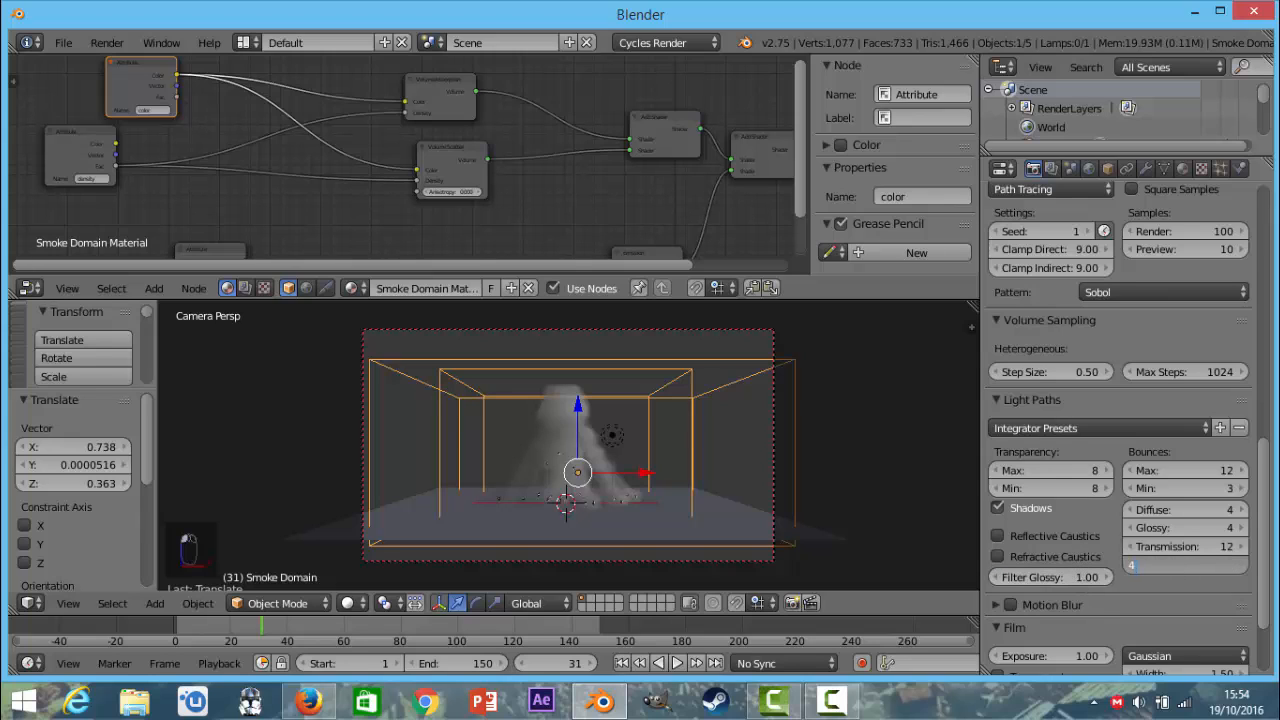
pyautogui.write('4')
pyautogui.press('Return')
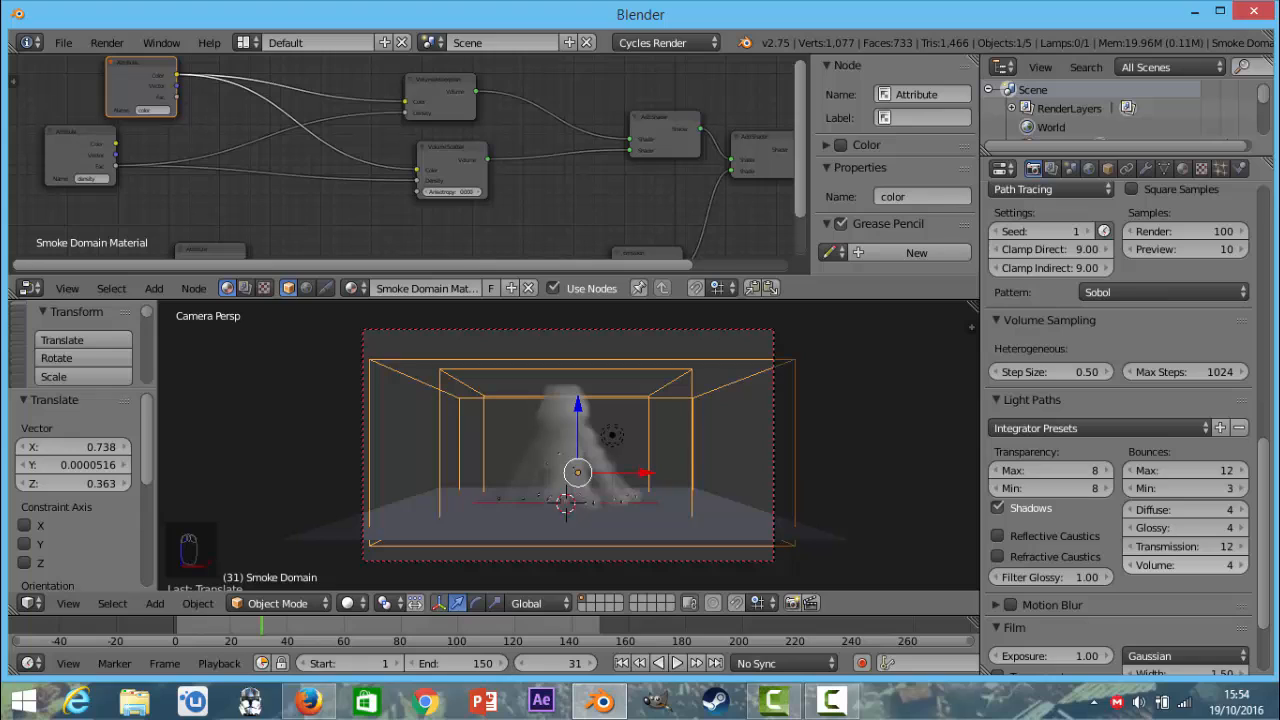
# Switch the render performance threads to a fixed count of 15.
pyautogui.scroll(-2, 1173, 566)
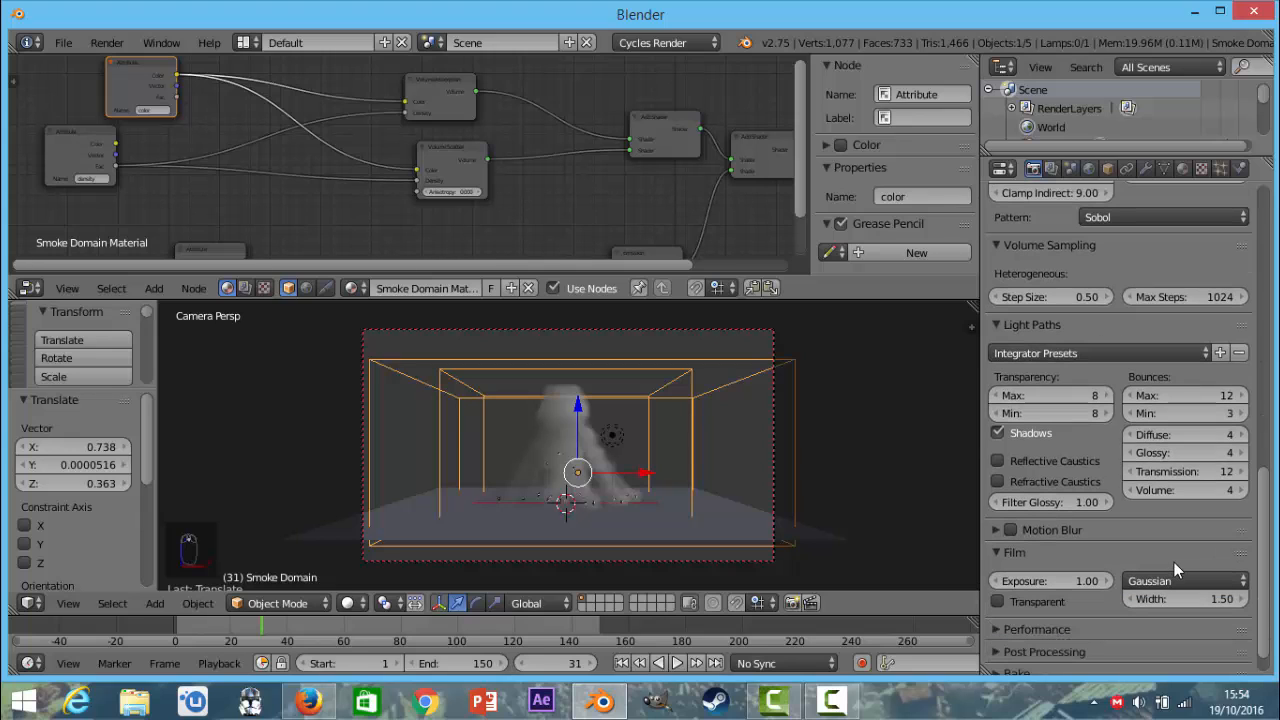
pyautogui.scroll(-1, 1174, 562)
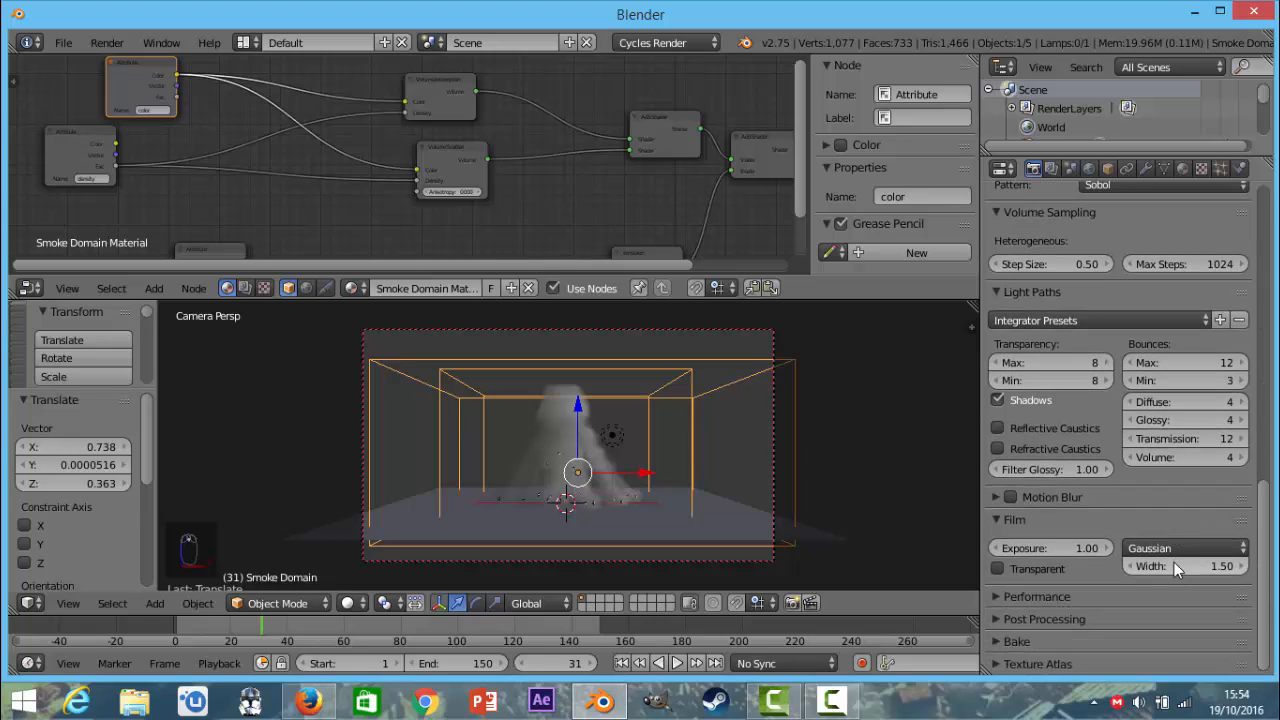
pyautogui.click(1050, 594)
pyautogui.scroll(-5, 1050, 592)
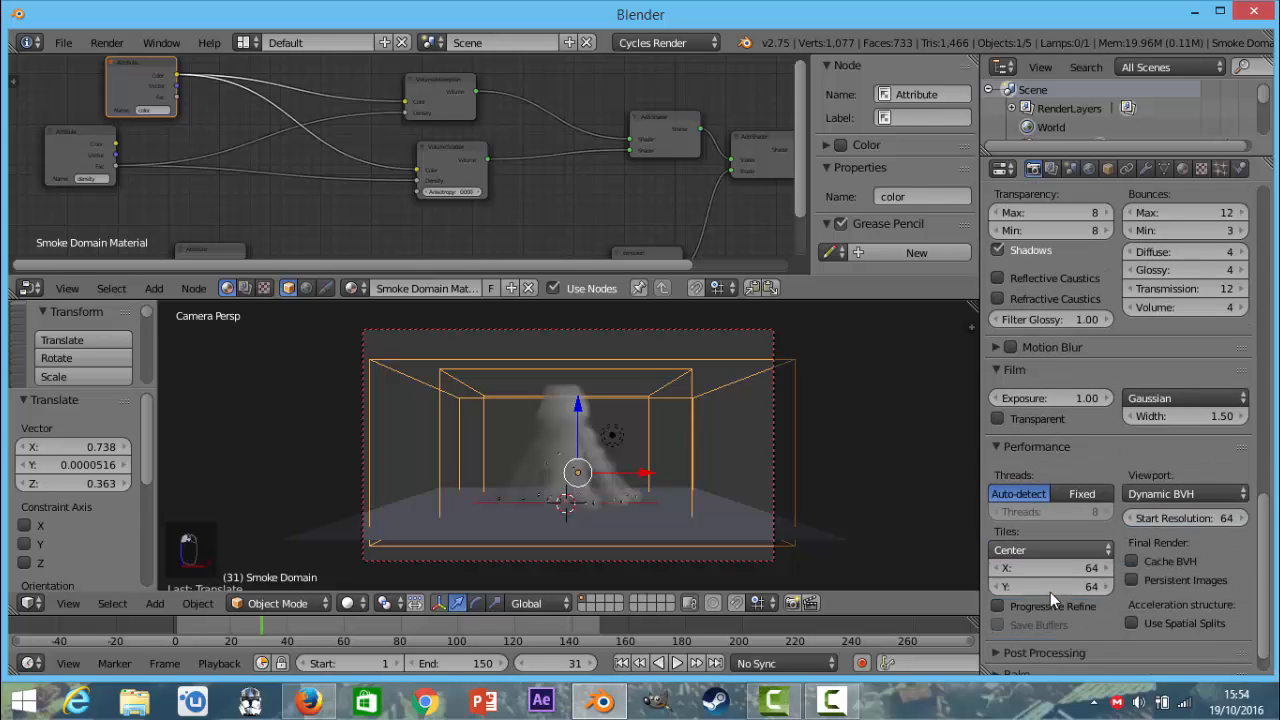
pyautogui.scroll(20, 1085, 400)
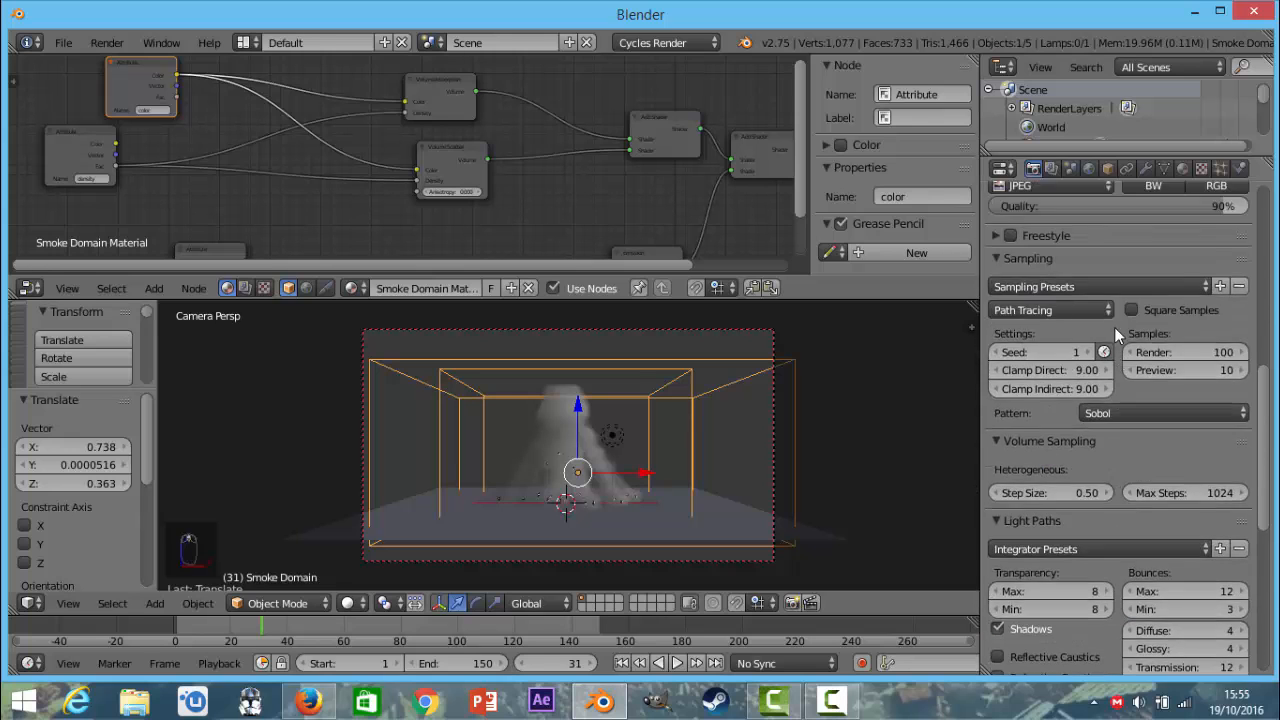
pyautogui.scroll(5, 1132, 378)
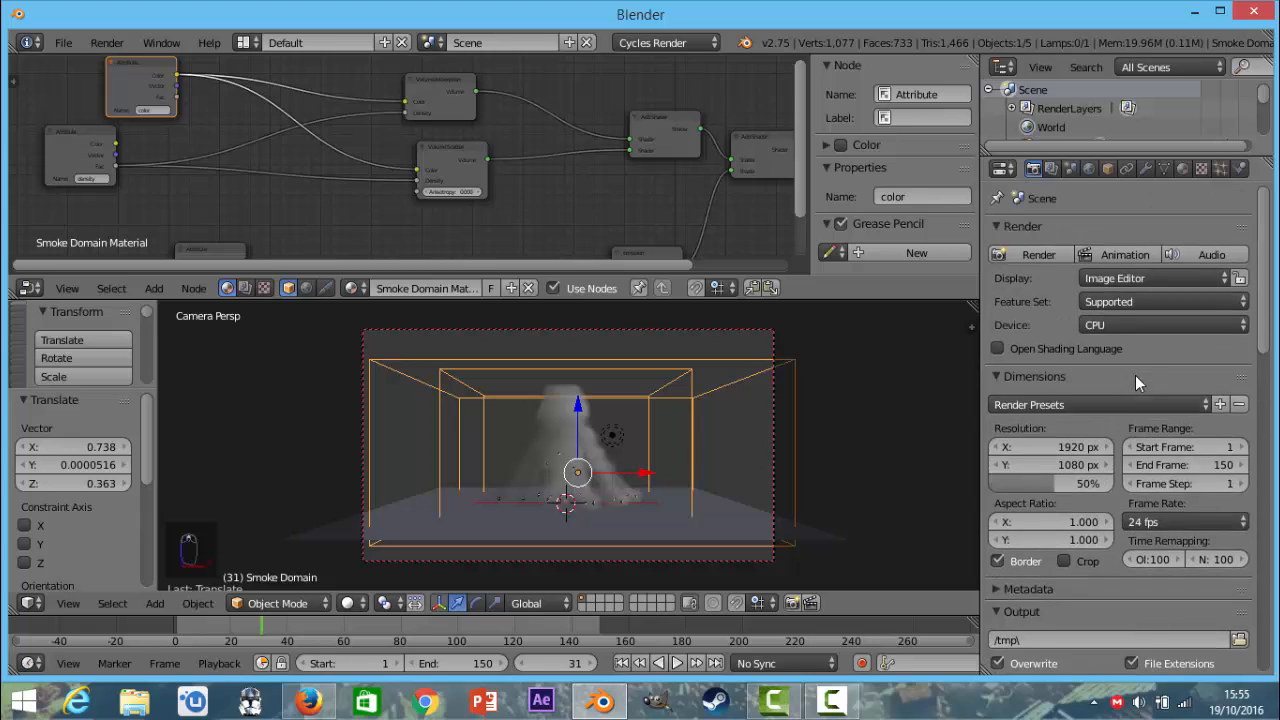
pyautogui.scroll(-11, 1125, 395)
pyautogui.scroll(-12, 1105, 440)
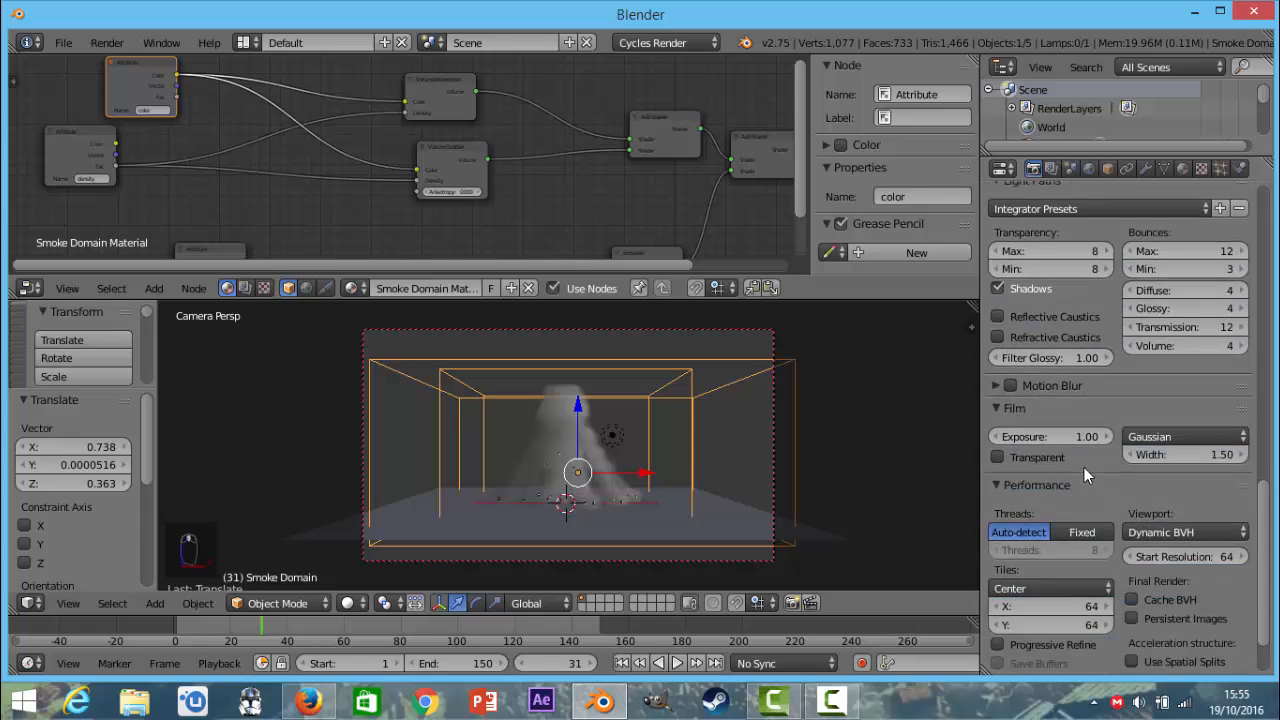
pyautogui.click(1079, 460)
pyautogui.click(1079, 477)
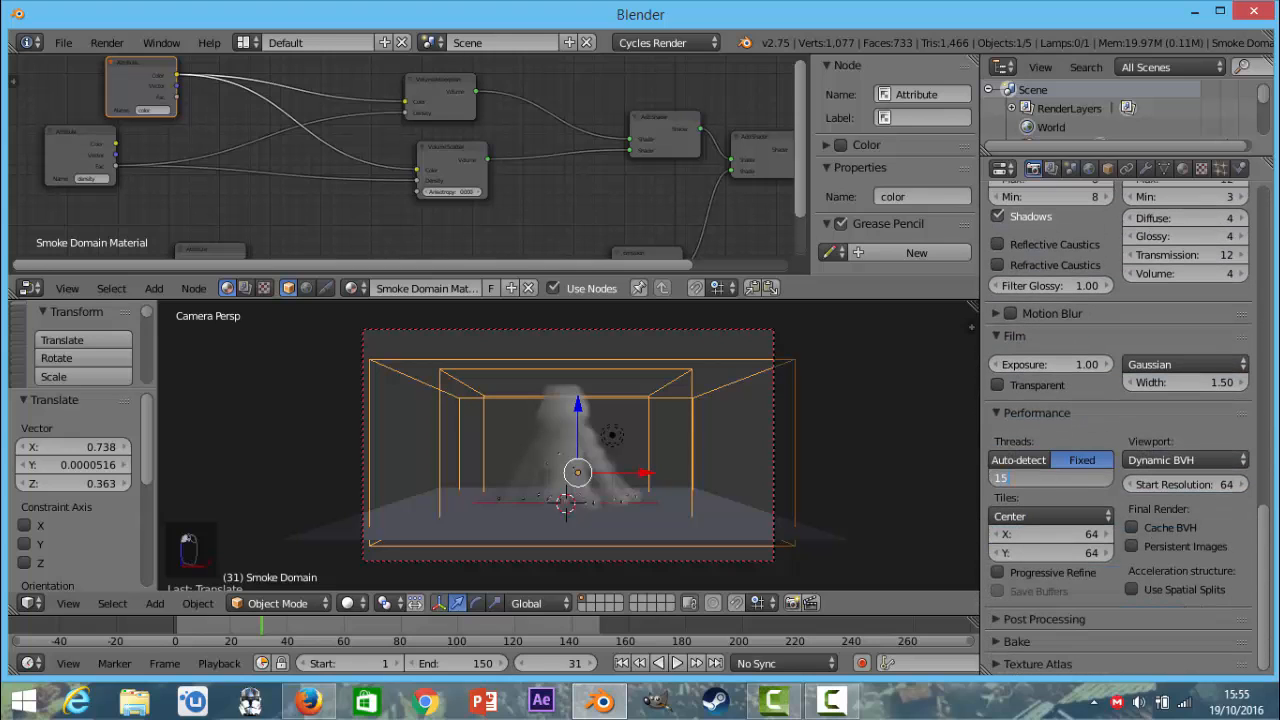
pyautogui.press('Return')
# Set the render tile size to 32 by 32 and the viewport start resolution to 32.
pyautogui.click(1050, 534)
pyautogui.write('32')
pyautogui.press('Tab')
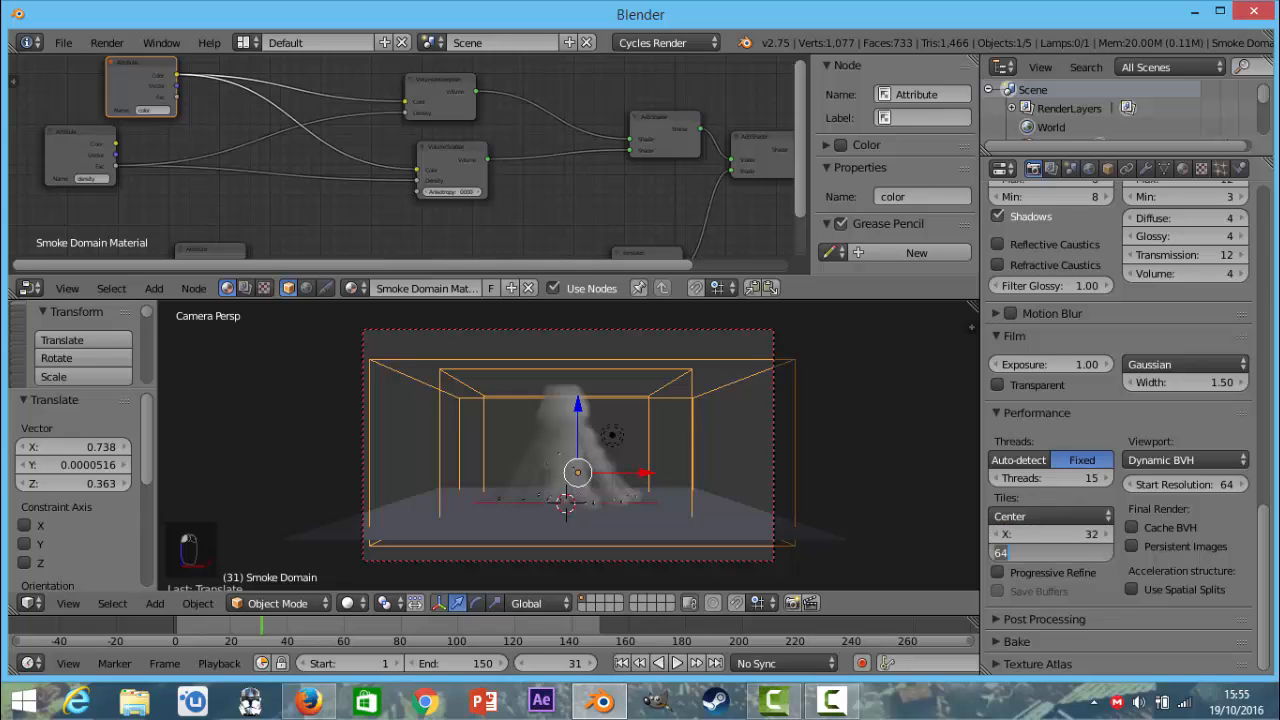
pyautogui.press('Return')
pyautogui.click(1180, 486)
pyautogui.write('32')
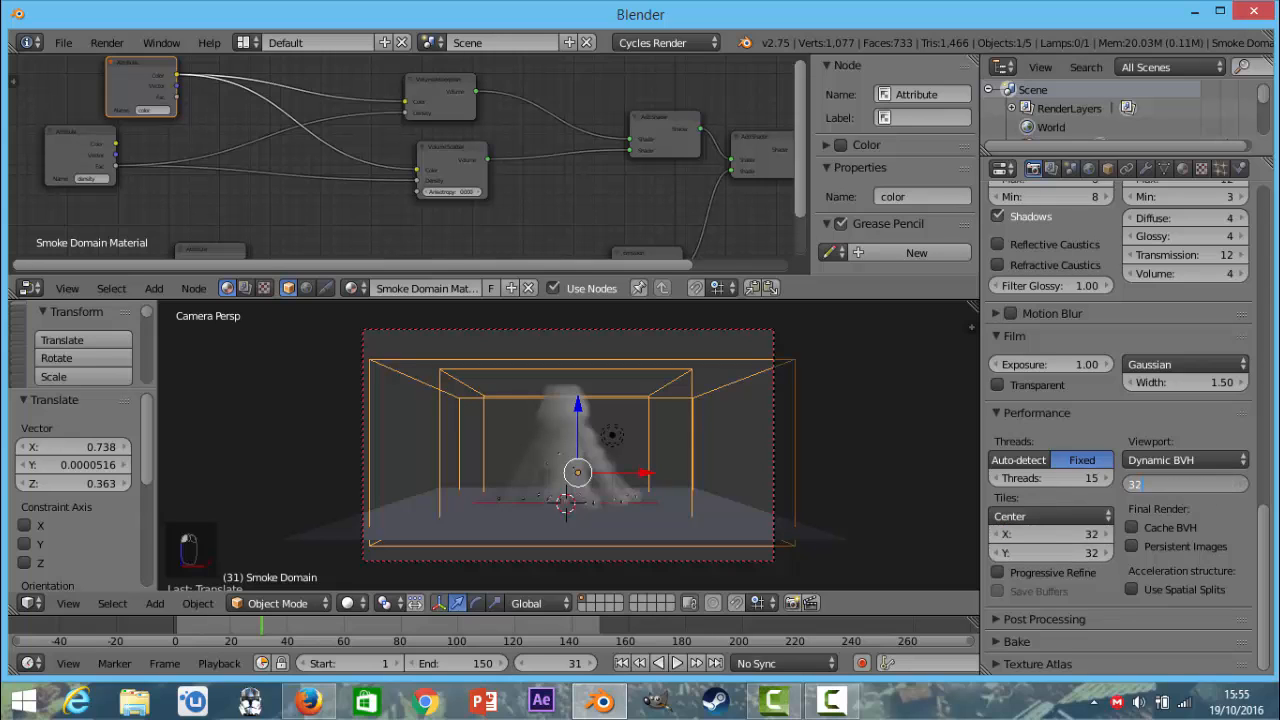
pyautogui.press('Return')
pyautogui.scroll(20, 1180, 494)
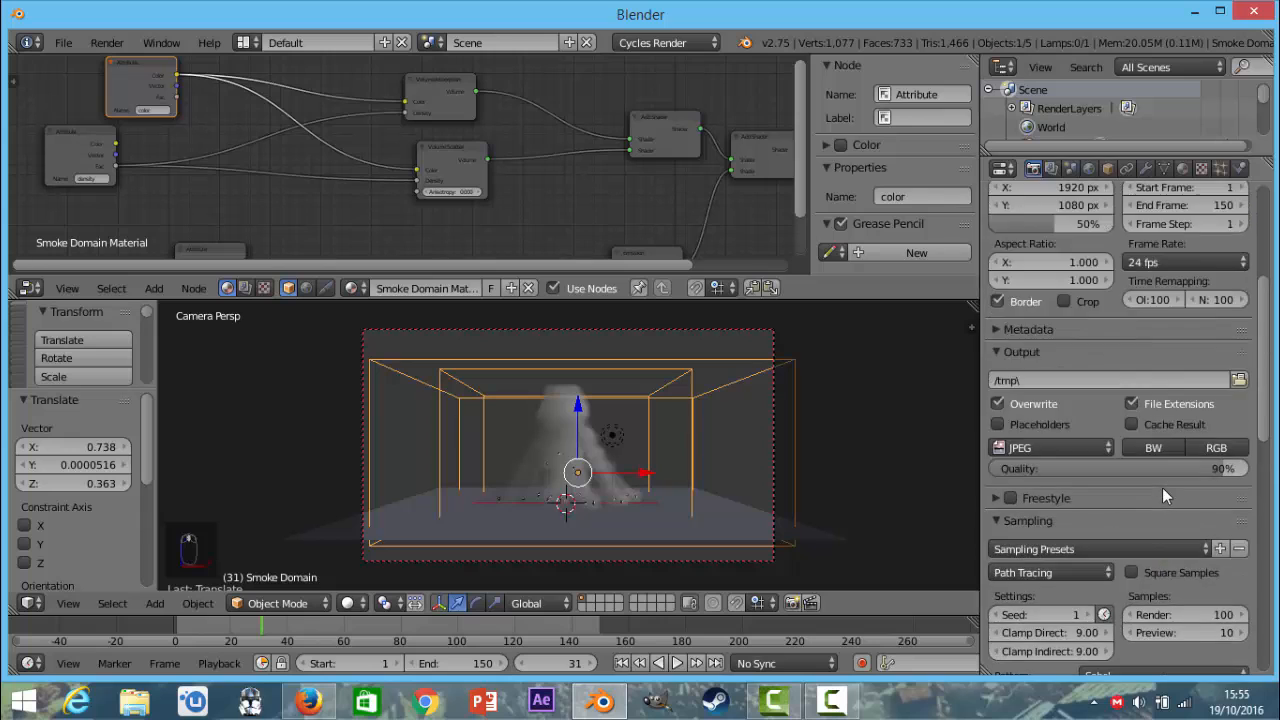
pyautogui.scroll(1, 1170, 482)
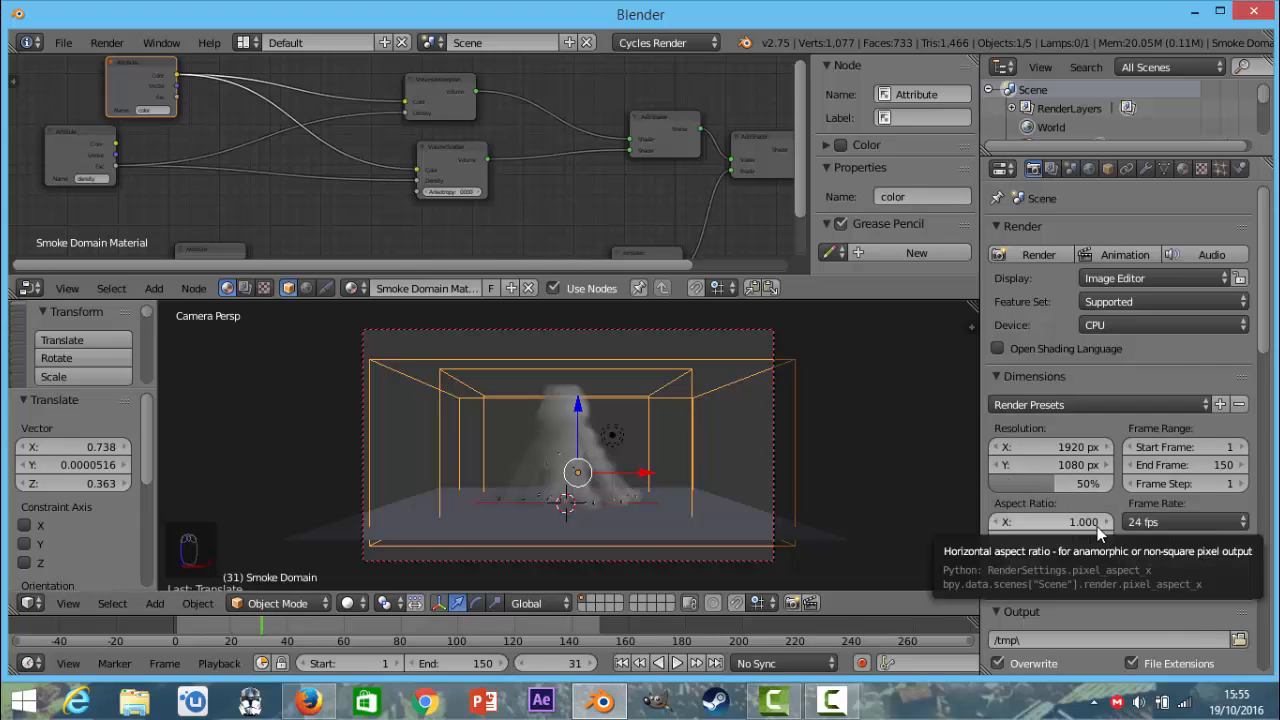
pyautogui.scroll(1, 759, 474)
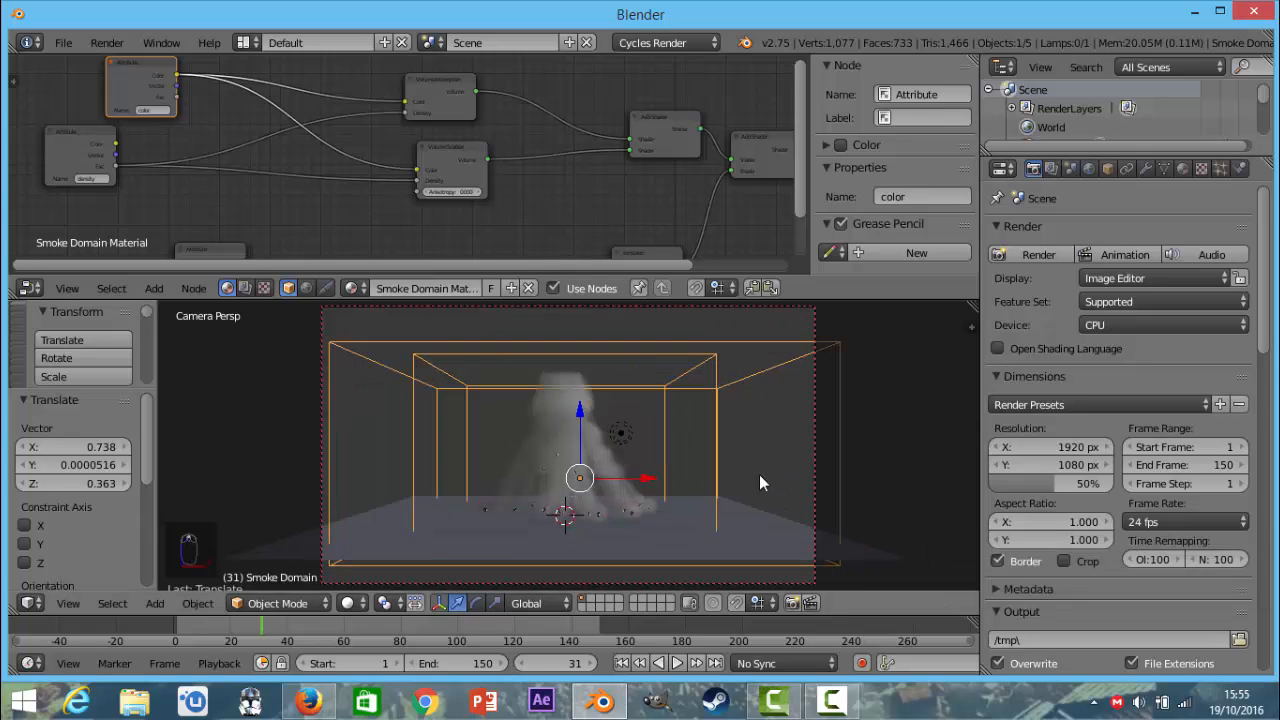
# Move the lamp along X toward the smoke domain's far right corner and raise it about 4.92 units along Z.
pyautogui.rightClick(621, 435)
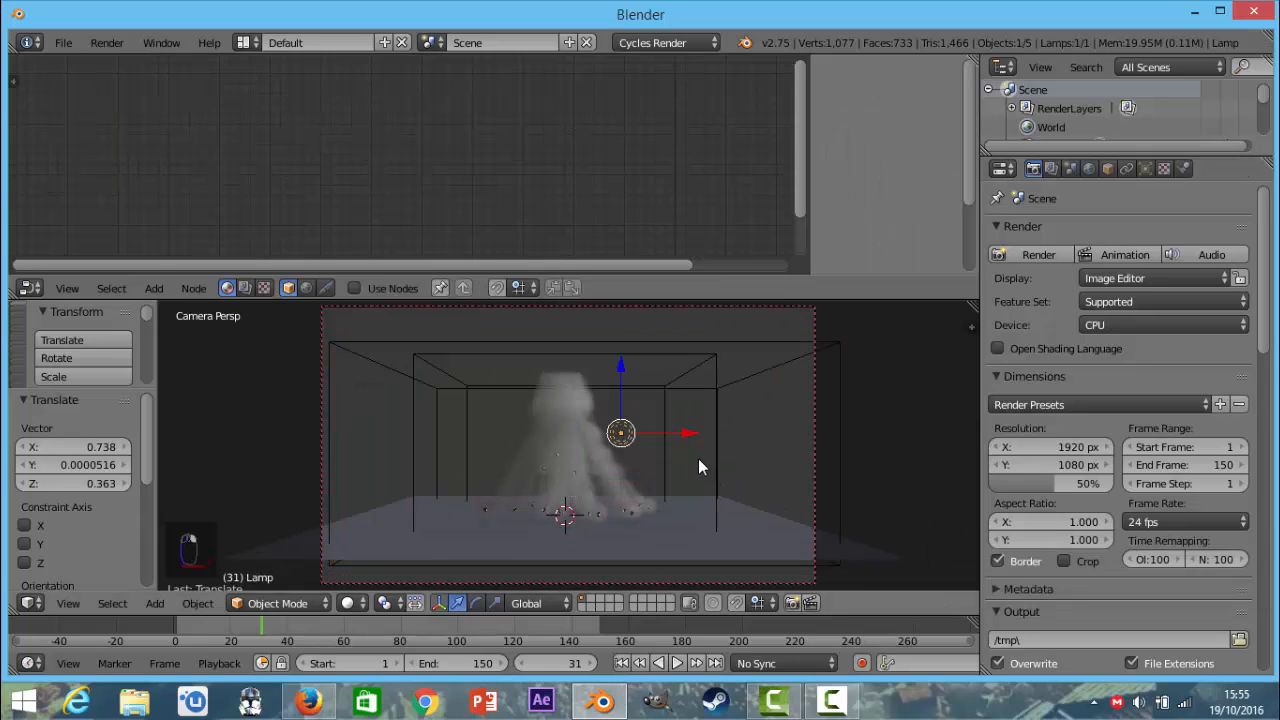
pyautogui.moveTo(686, 433); pyautogui.dragTo(832, 432)
pyautogui.moveTo(768, 368); pyautogui.dragTo(765, 301)
# Change the lamp type to Sun, enable Multiple Importance and set its size to 0.
pyautogui.click(1145, 169)
pyautogui.click(1070, 335)
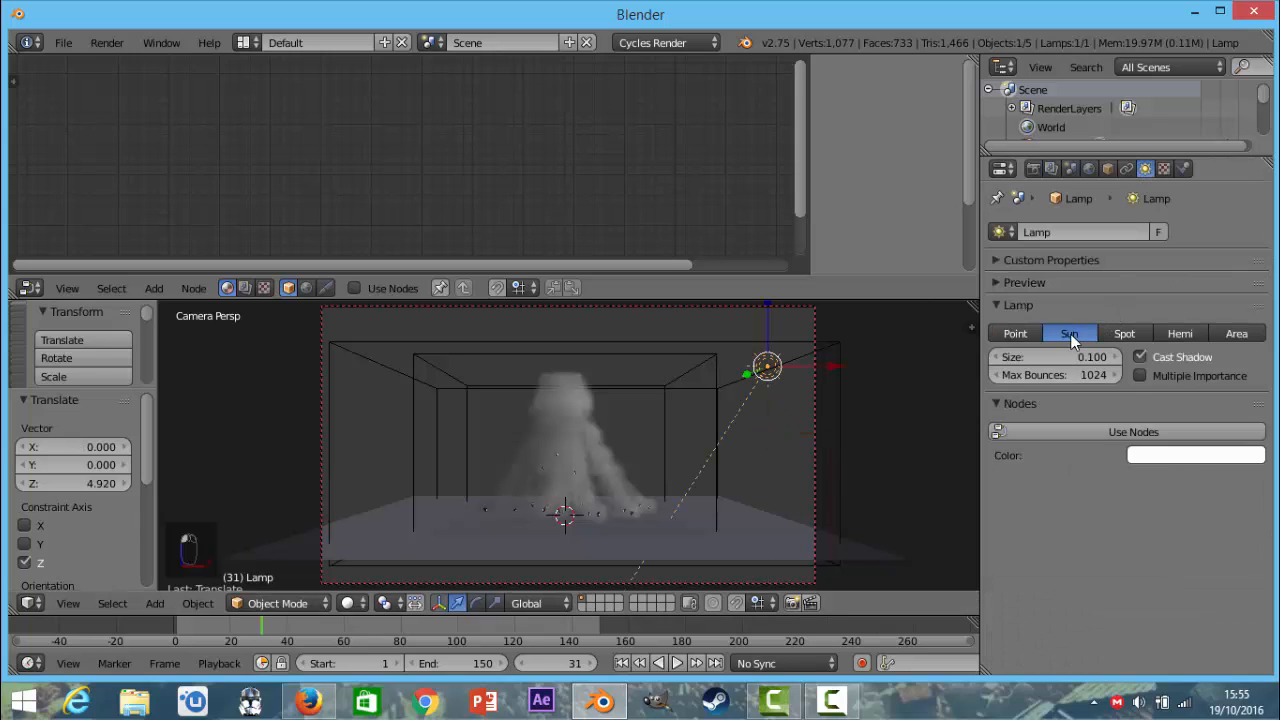
pyautogui.click(1143, 375)
pyautogui.moveTo(1088, 356)
pyautogui.mouseDown()
pyautogui.moveTo(1060, 357)
pyautogui.moveTo(1092, 376)
pyautogui.mouseUp()
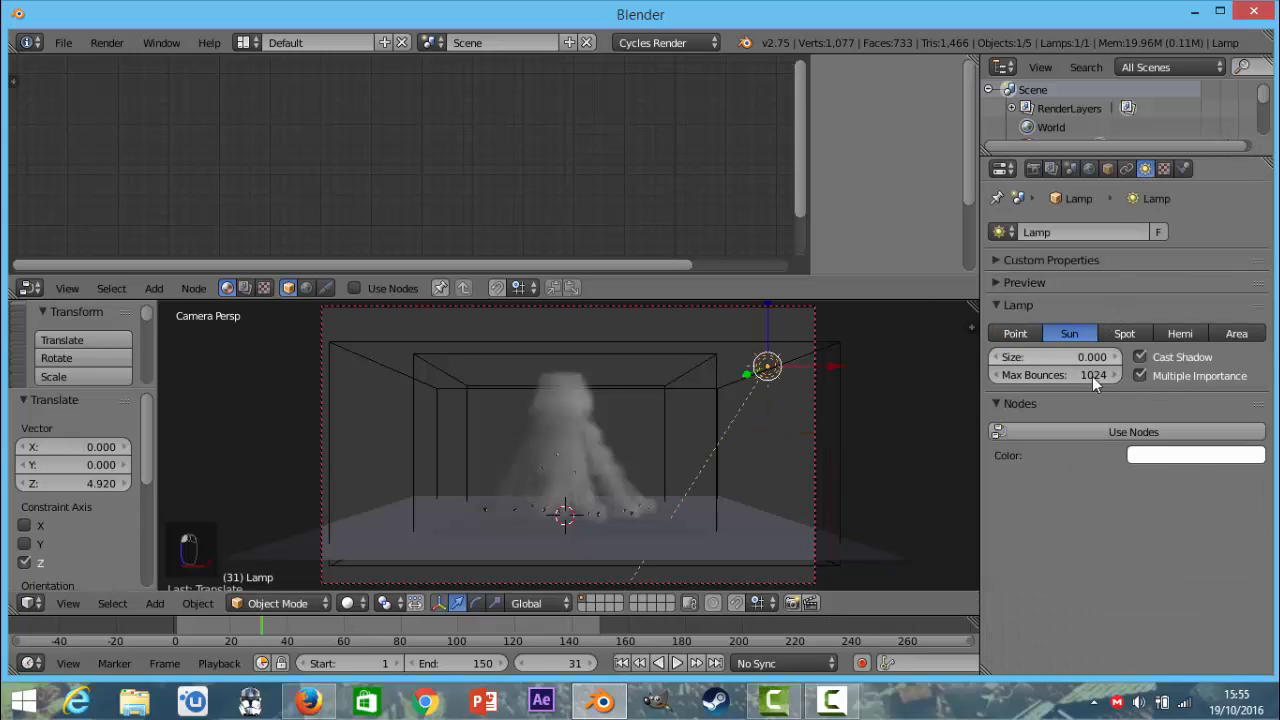
# Enable nodes for the sun lamp and set its emission strength to 4.
pyautogui.click(1120, 432)
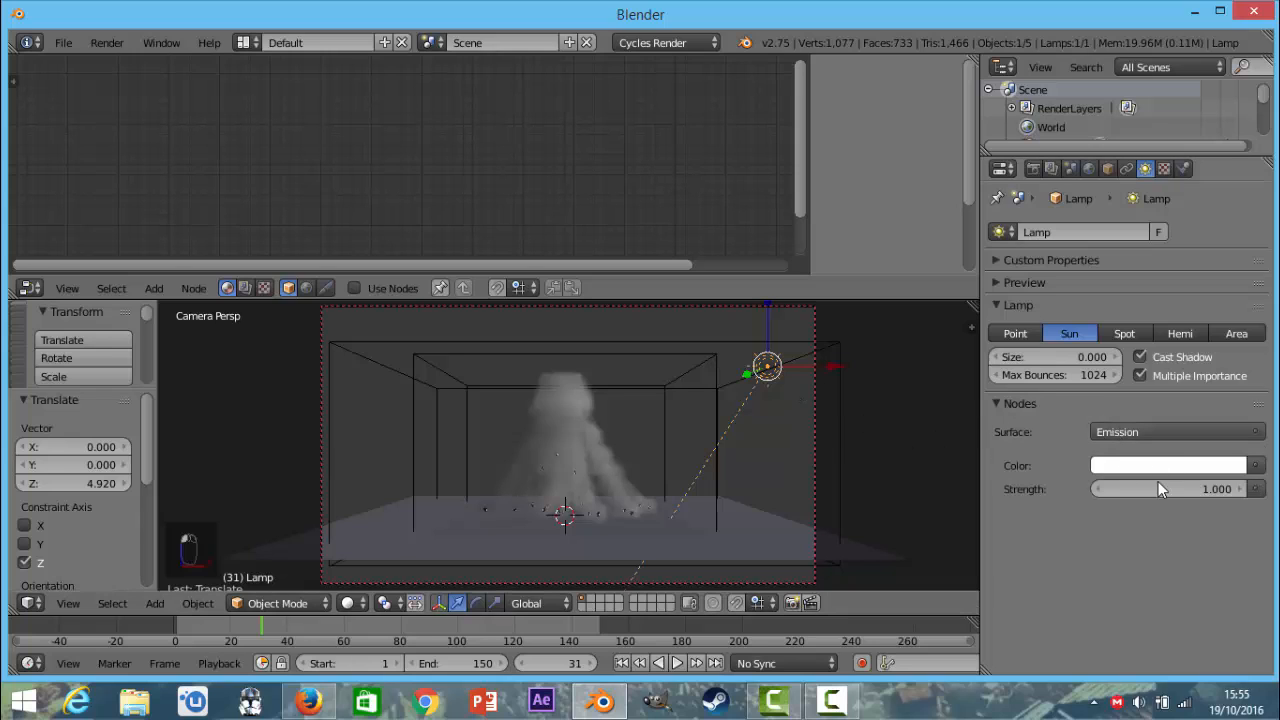
pyautogui.click(1158, 483)
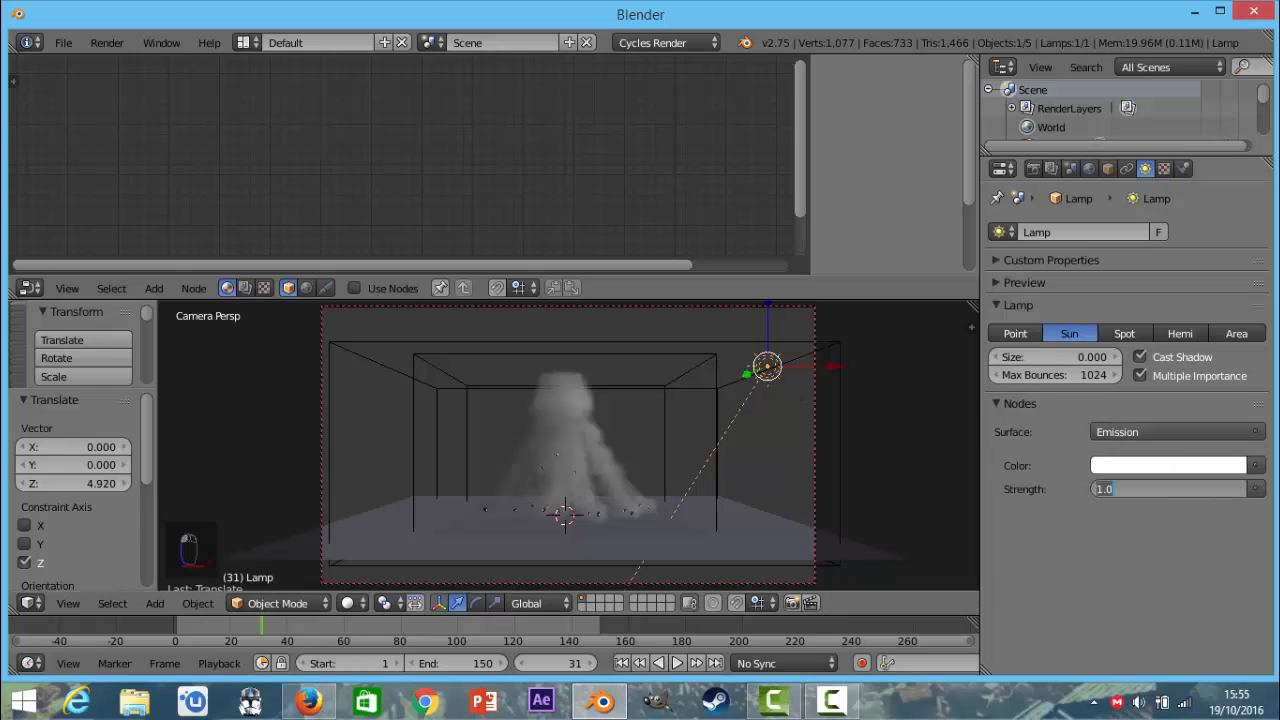
pyautogui.write('4')
pyautogui.press('Return')
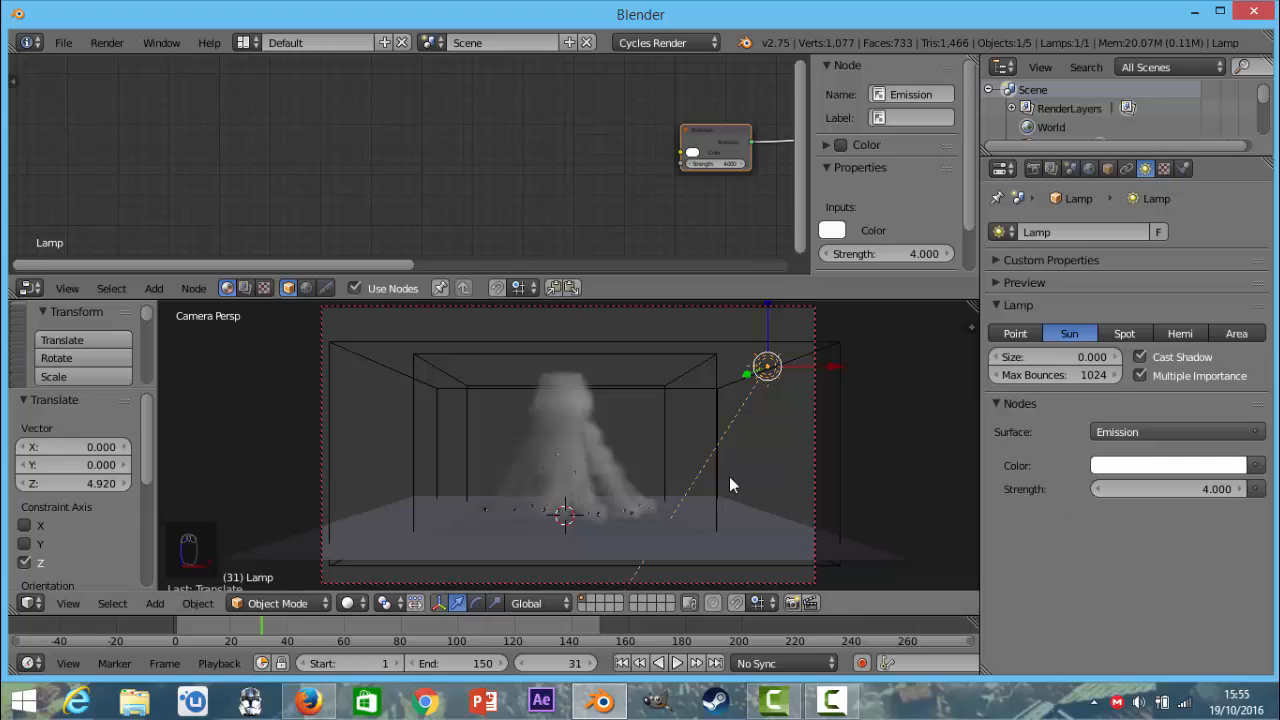
# Select the smoke domain and preview the smoke in Rendered viewport shading alongside its material nodes.
pyautogui.rightClick(604, 347)
pyautogui.click(352, 604)
pyautogui.click(389, 484)
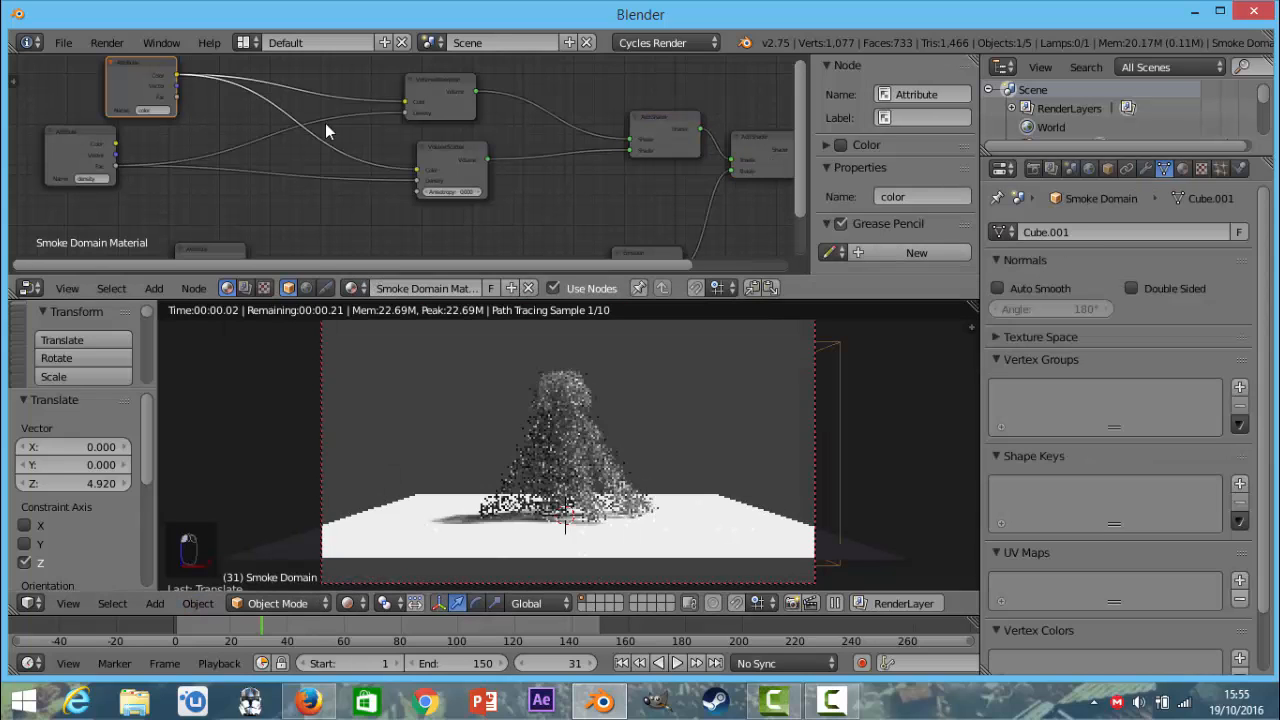
pyautogui.scroll(-4, 276, 130)
pyautogui.moveTo(272, 130); pyautogui.dragTo(446, 141, button='middle')
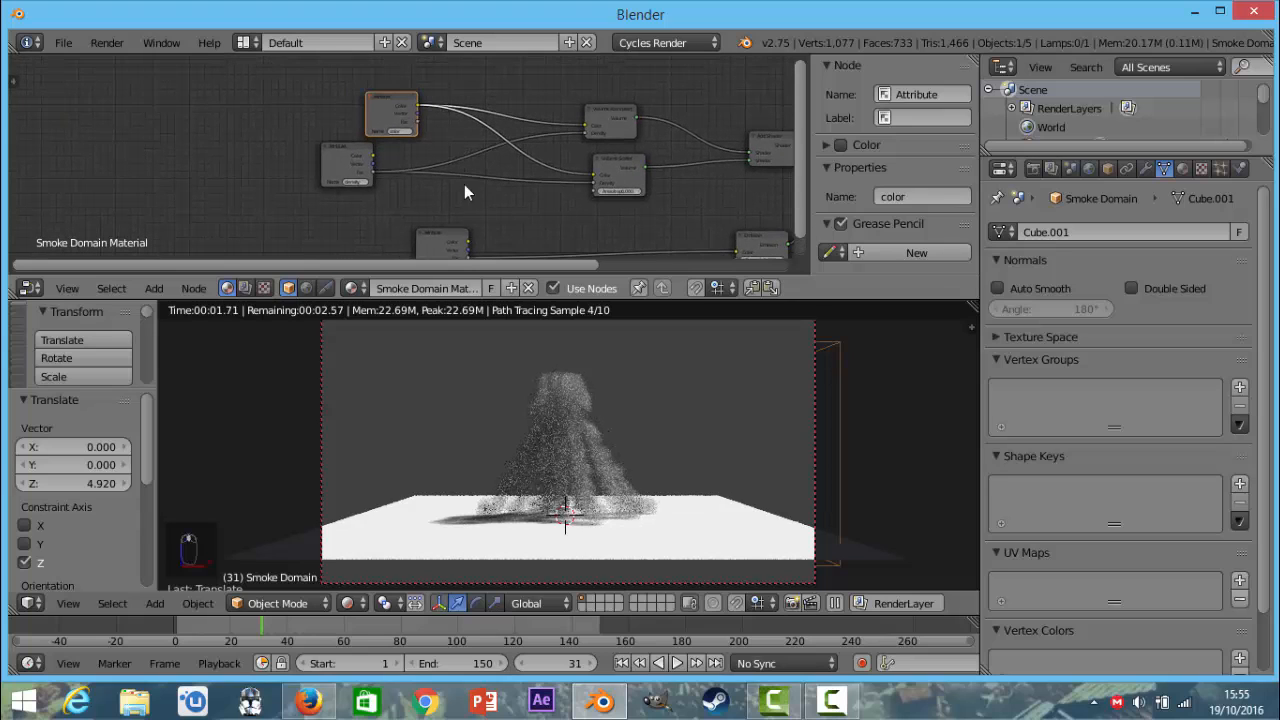
# Return to Solid shading and play the animation from frame 1, stopping at about frame 36 where the fire is present.
pyautogui.click(349, 603)
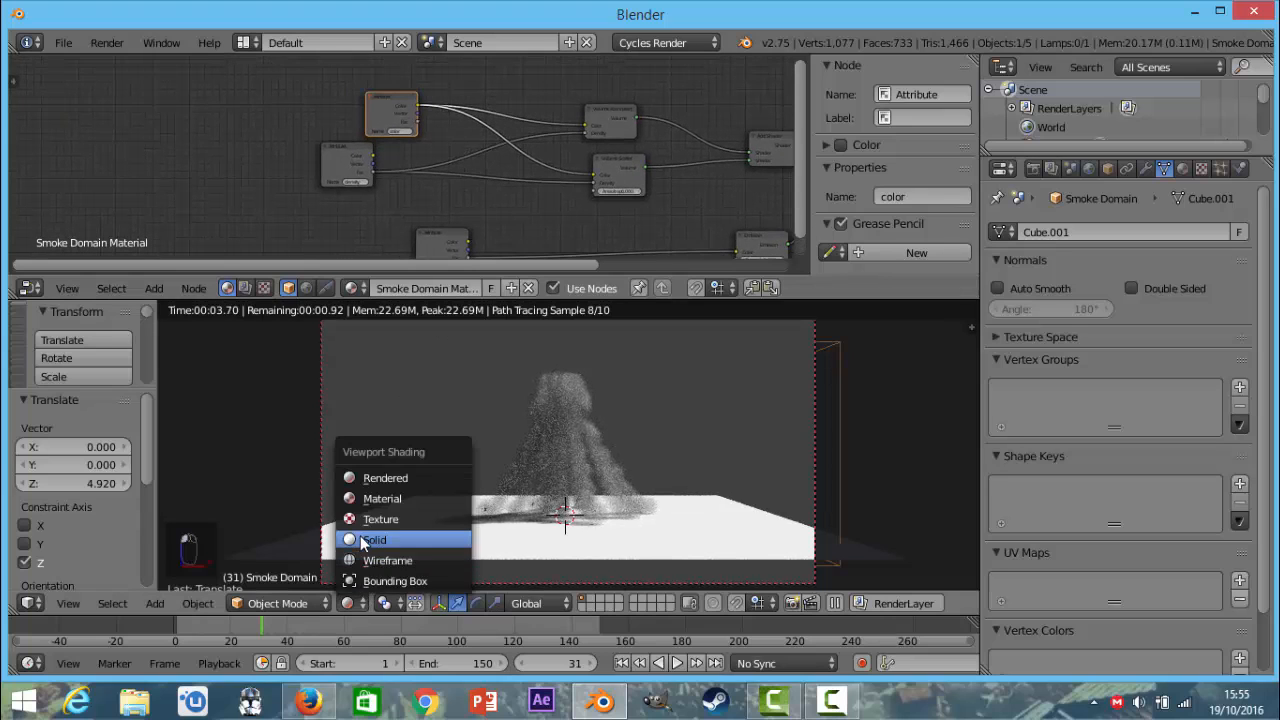
pyautogui.click(362, 540)
pyautogui.write('1')
pyautogui.press('Return')
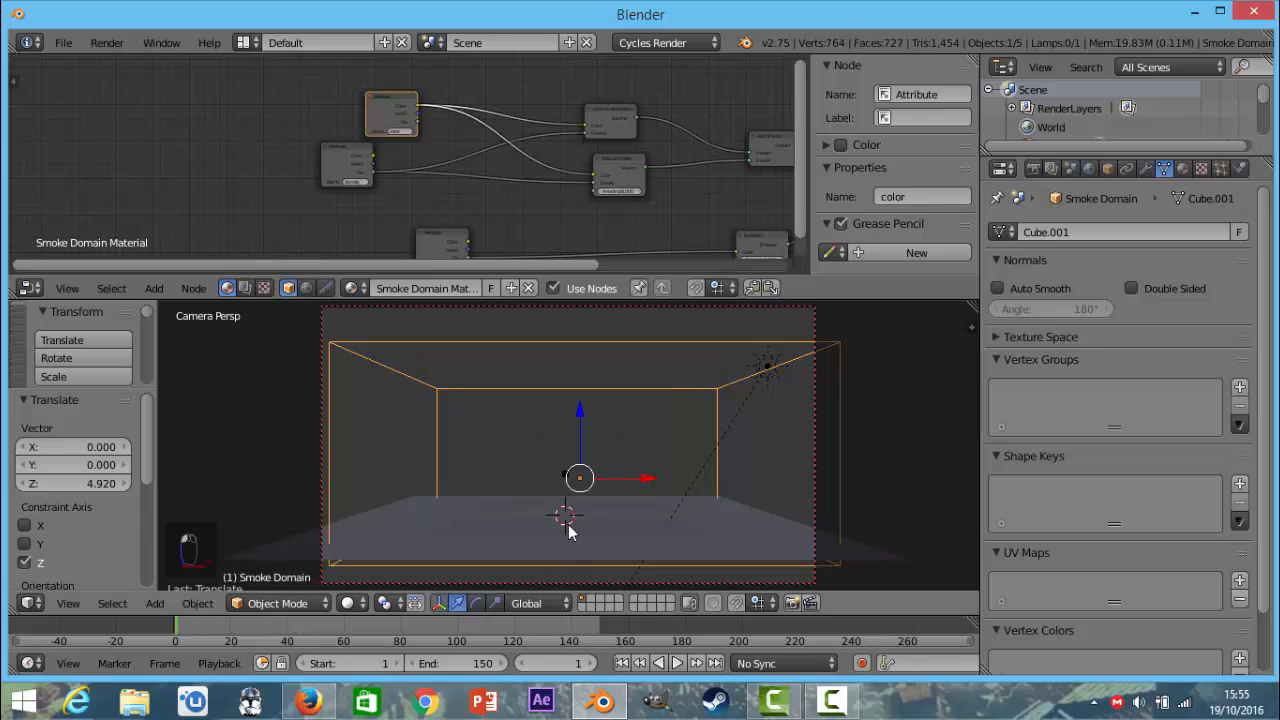
pyautogui.hotkey('alt', 'a')
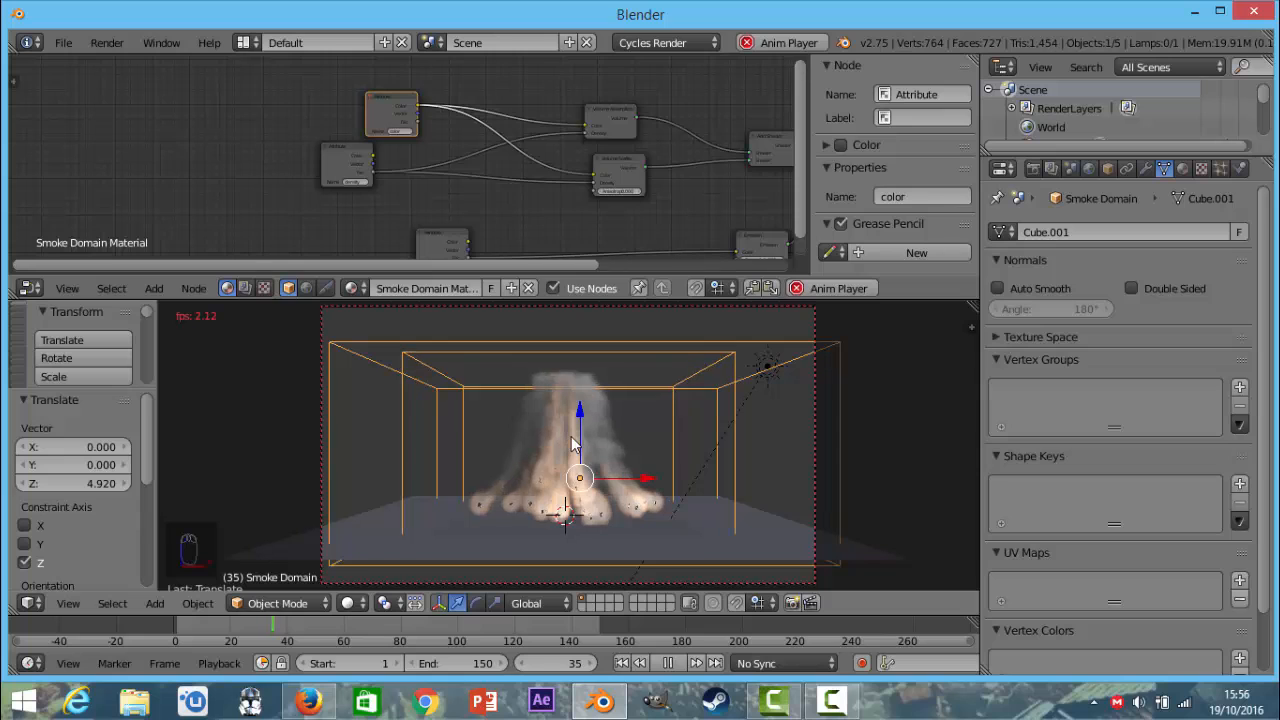
pyautogui.hotkey('alt', 'a')
# Switch the viewport to Rendered shading and insert a ColorRamp node between the flame Attribute and the Emission shader.
pyautogui.click(347, 603)
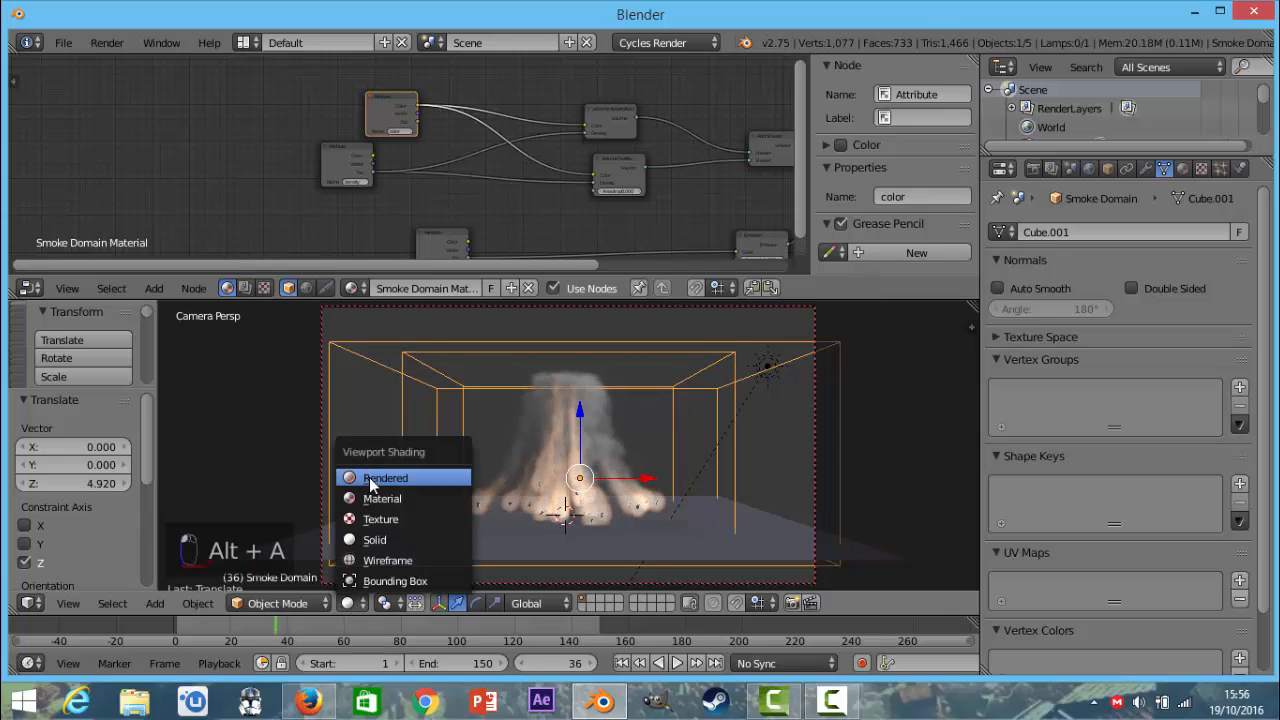
pyautogui.click(375, 557)
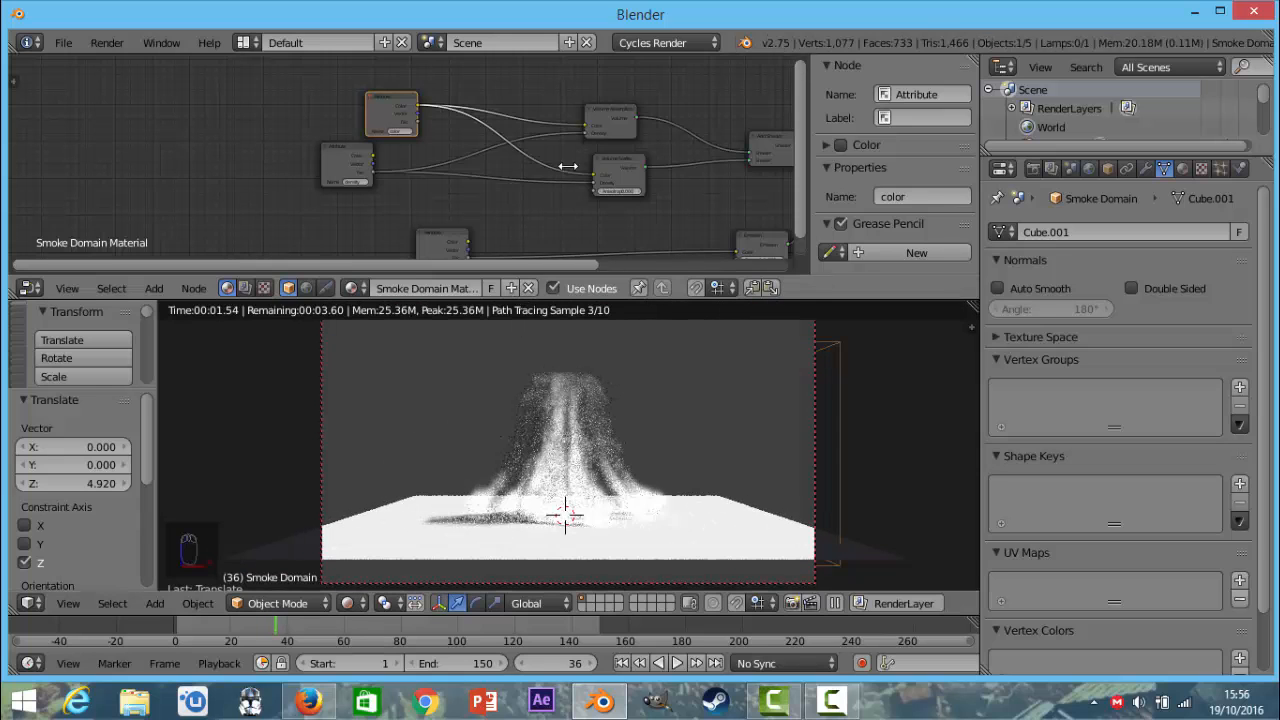
pyautogui.scroll(-4, 569, 166)
pyautogui.moveTo(369, 154); pyautogui.dragTo(284, 116, button='middle')
pyautogui.scroll(2, 456, 219)
pyautogui.scroll(1, 456, 220)
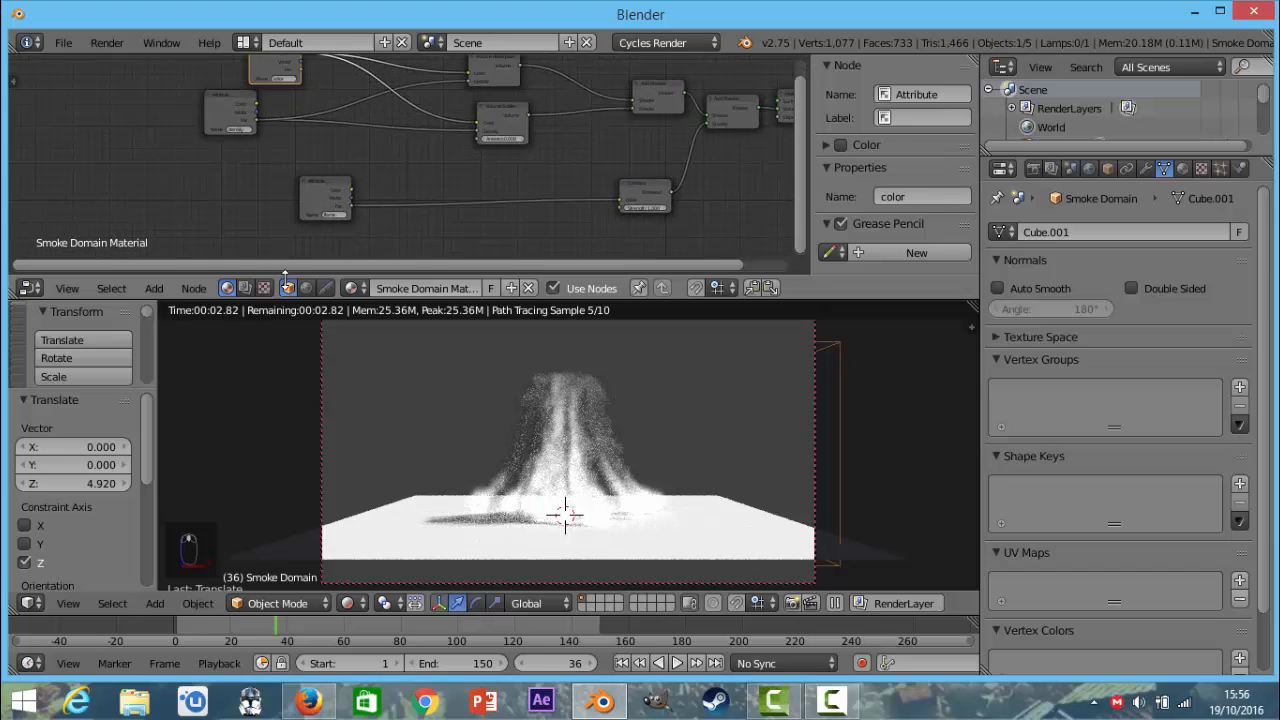
pyautogui.click(156, 287)
pyautogui.moveTo(200, 137)
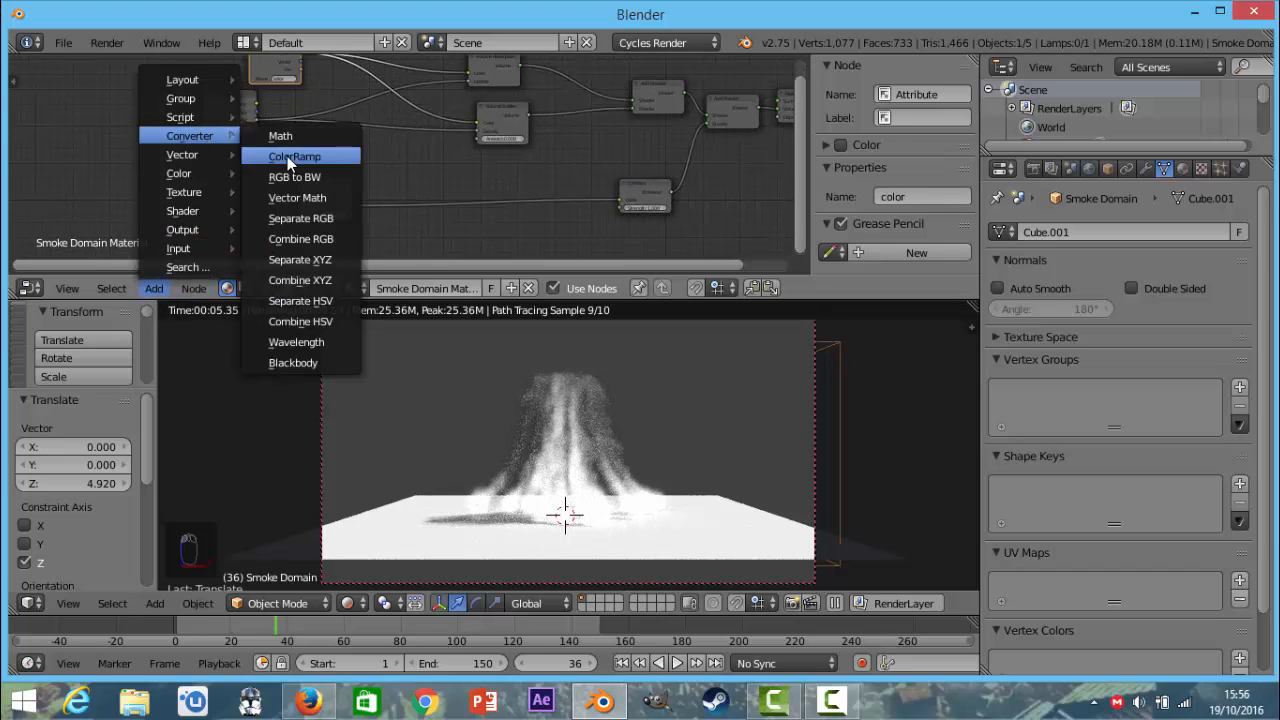
pyautogui.click(342, 165)
pyautogui.click(403, 163)
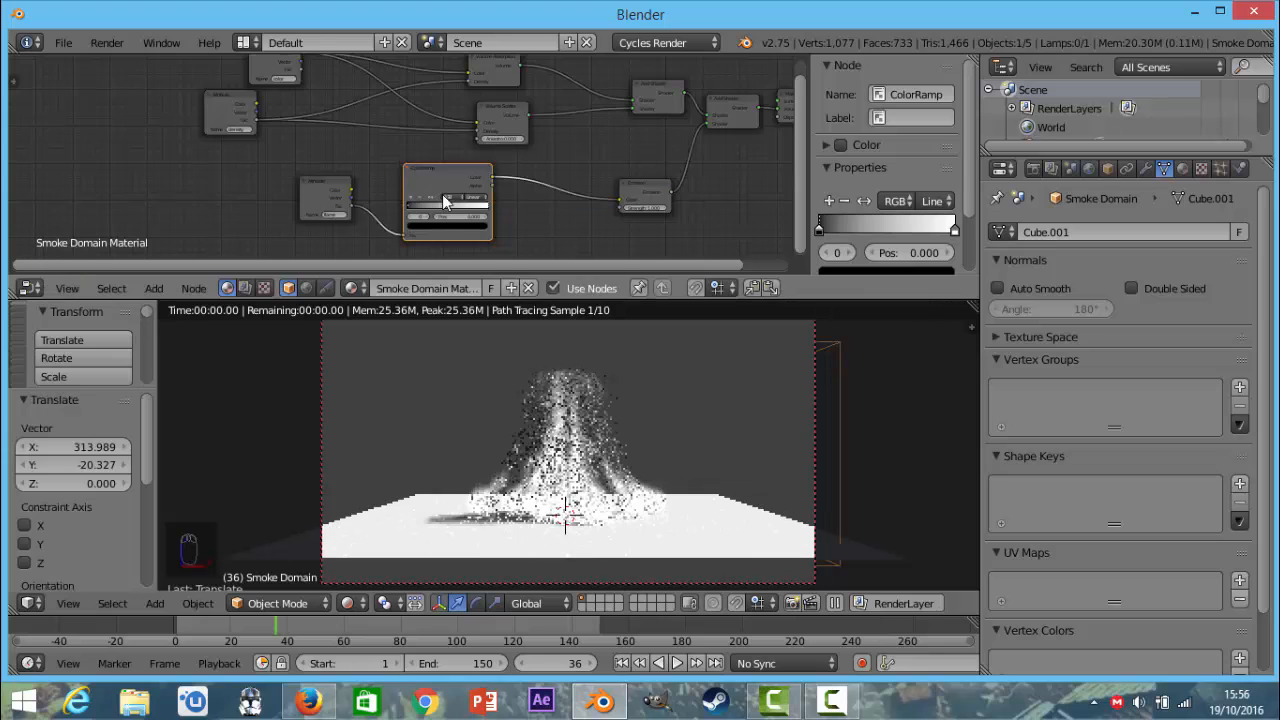
# Add three stops to the ColorRamp and place them at about 0.859, 0.605 and 0.284.
pyautogui.scroll(2, 450, 206)
pyautogui.moveTo(409, 146); pyautogui.dragTo(399, 136, button='middle')
pyautogui.scroll(4, 400, 136)
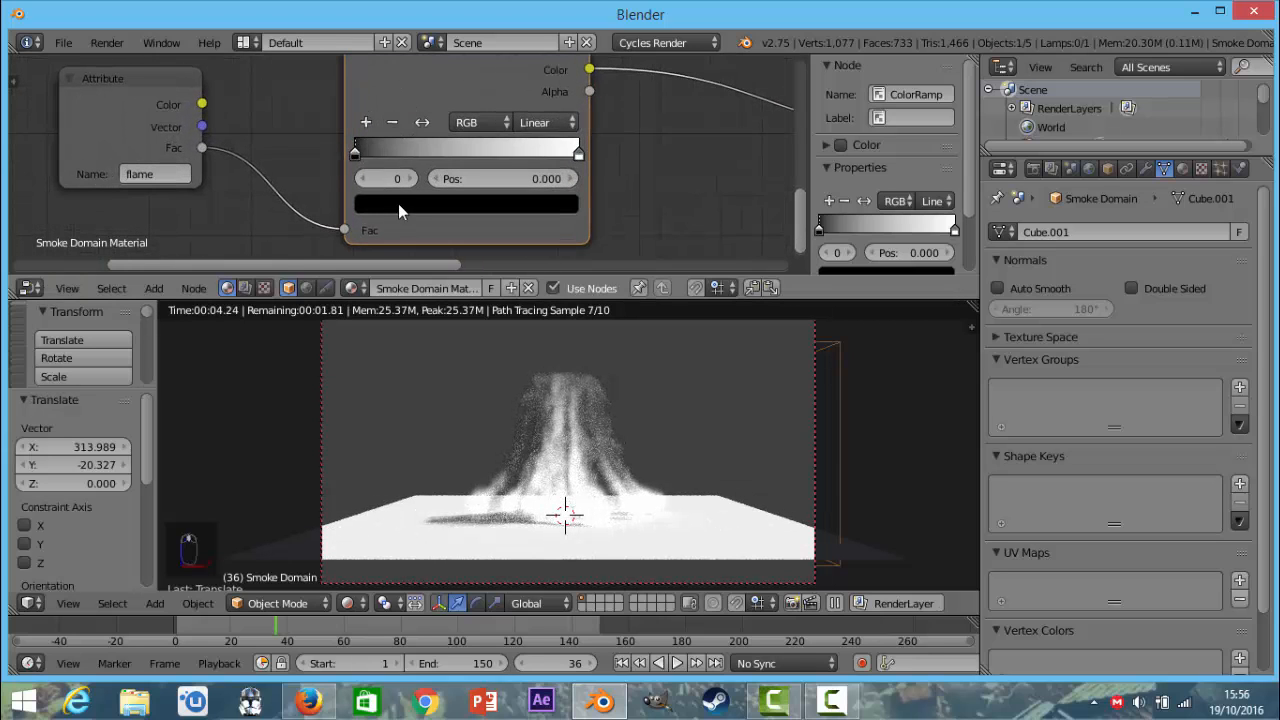
pyautogui.click(365, 122)
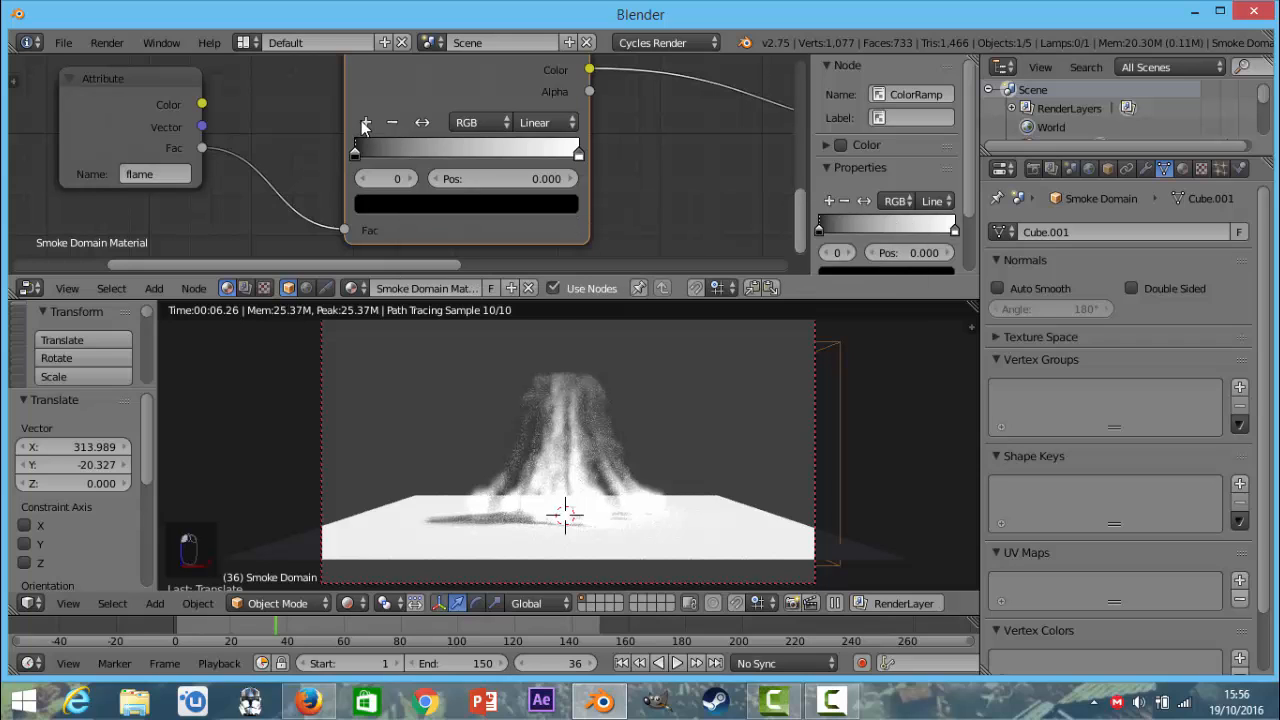
pyautogui.click(365, 122)
pyautogui.click(365, 122)
pyautogui.moveTo(467, 153); pyautogui.dragTo(547, 155)
pyautogui.moveTo(413, 153); pyautogui.dragTo(487, 155)
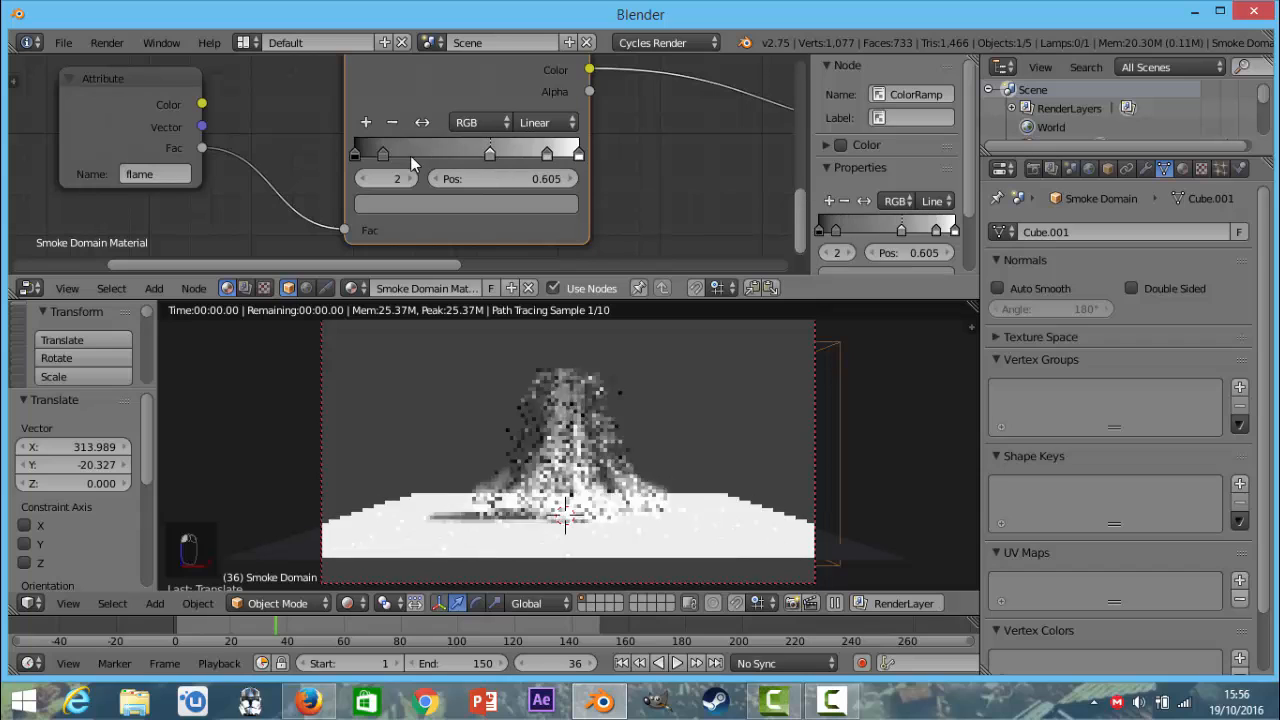
pyautogui.moveTo(396, 157); pyautogui.dragTo(418, 154)
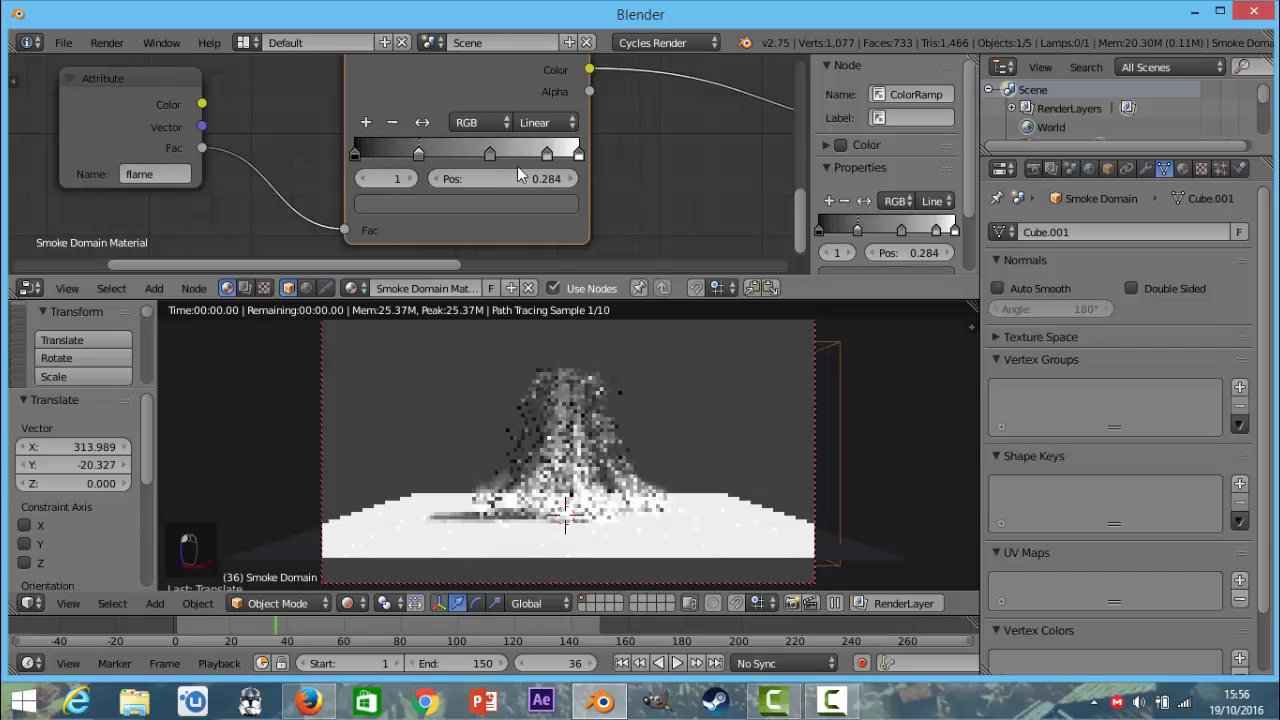
# Check the ColorRamp's stops one by one, from the white end toward the black end.
pyautogui.click(578, 154)
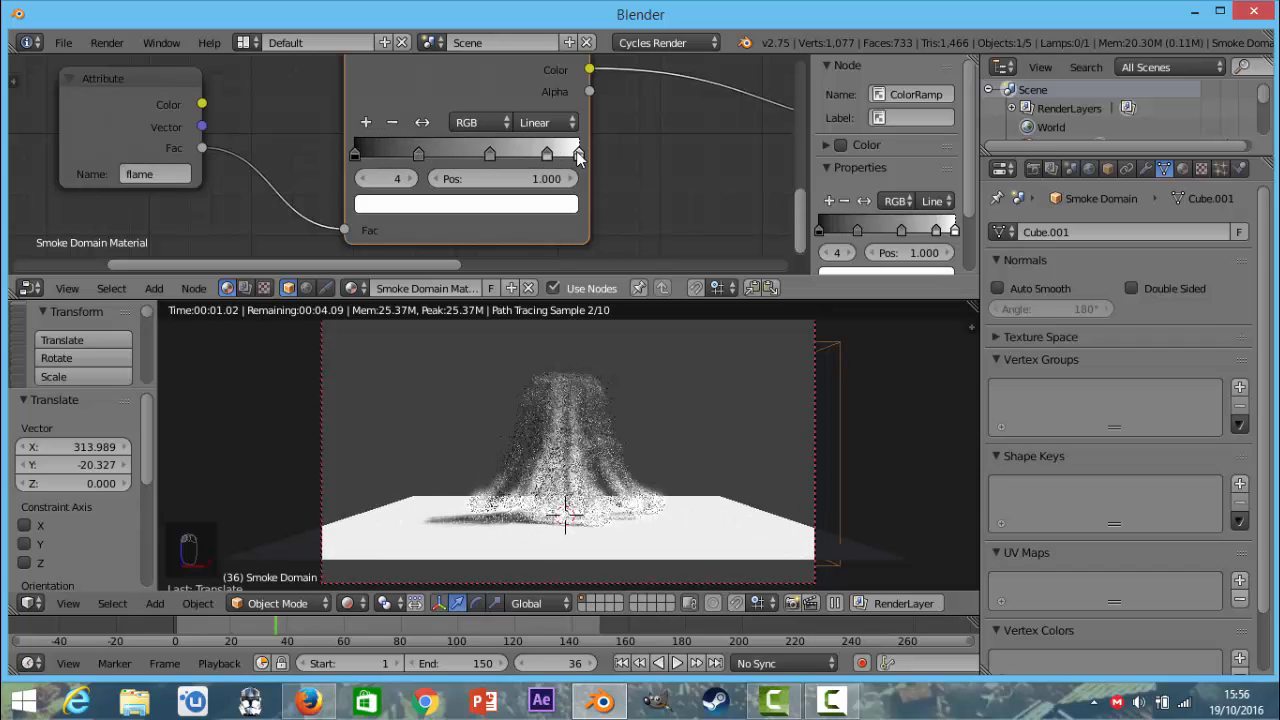
pyautogui.click(547, 154)
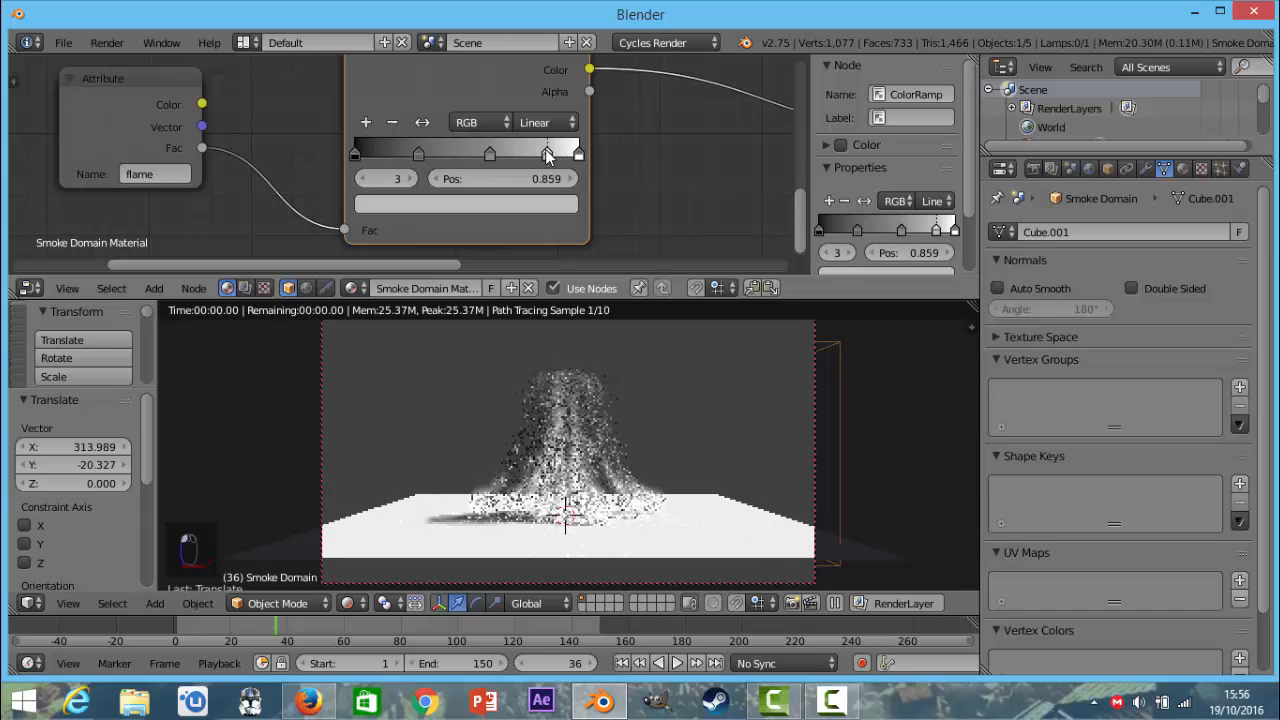
pyautogui.click(490, 153)
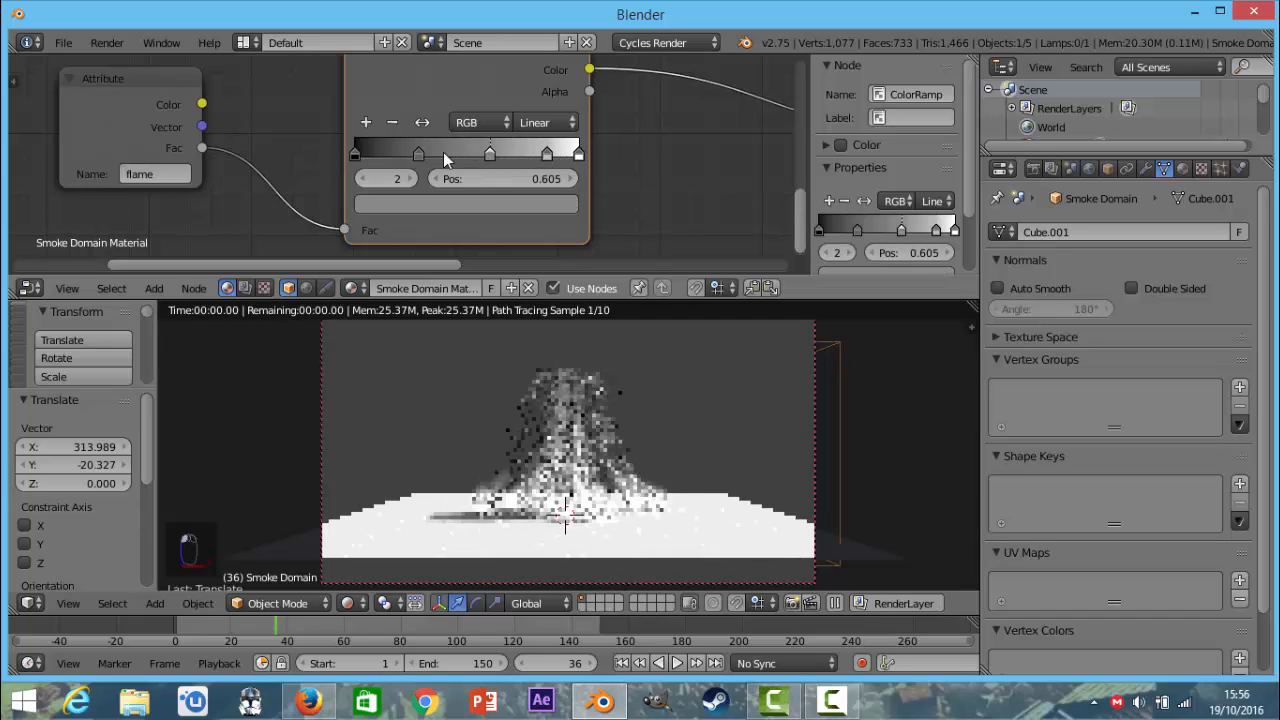
pyautogui.click(420, 153)
pyautogui.click(354, 152)
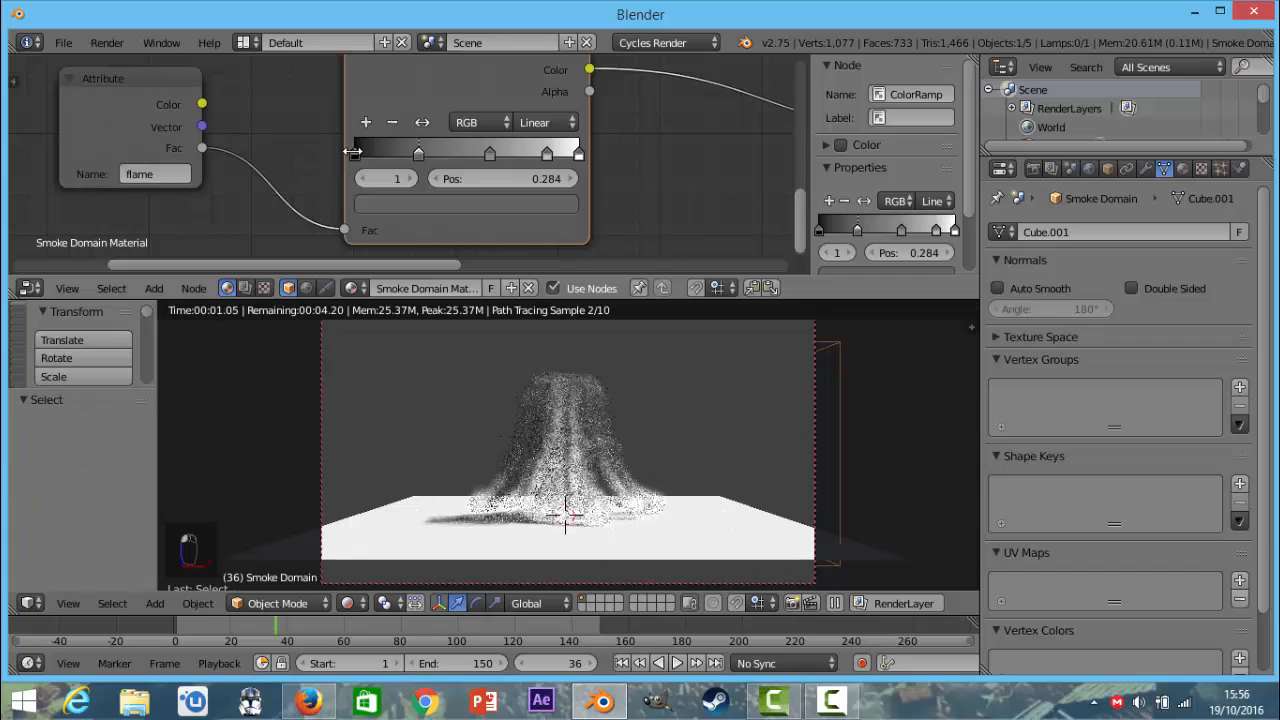
# Brighten the ColorRamp's first stop at position 0 and change its color to red.
pyautogui.click(355, 152)
pyautogui.click(424, 205)
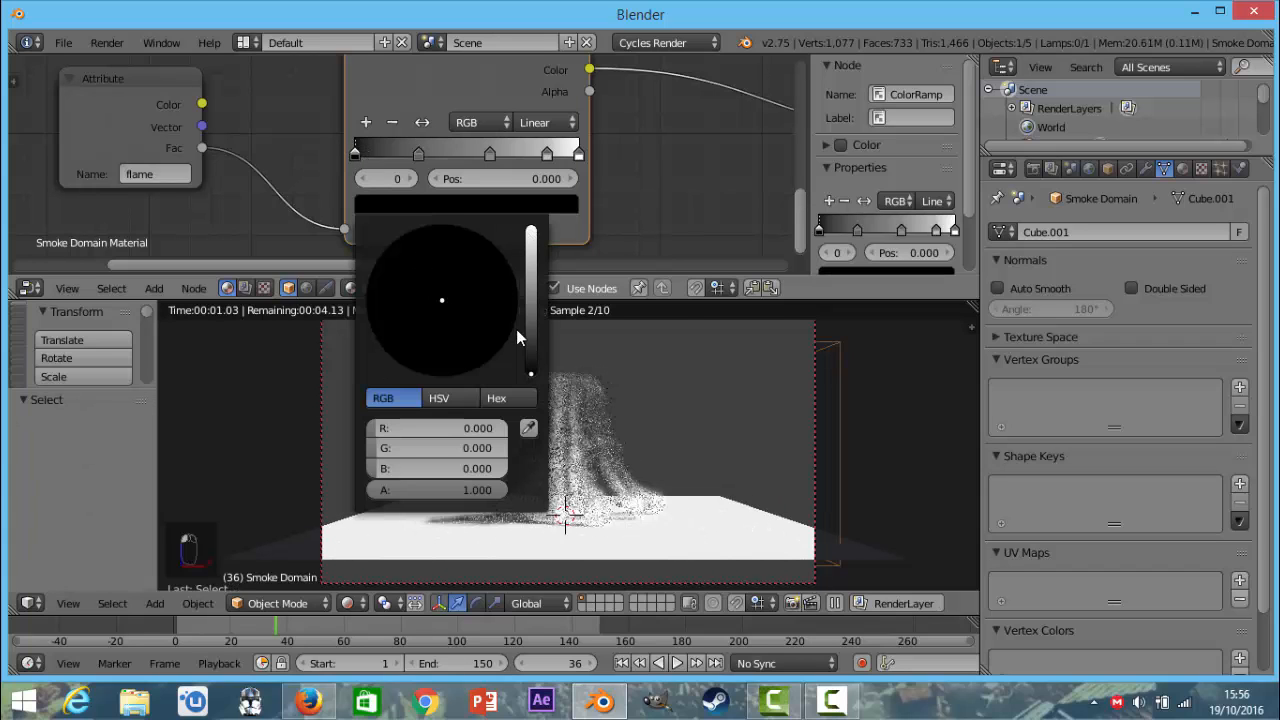
pyautogui.click(532, 284)
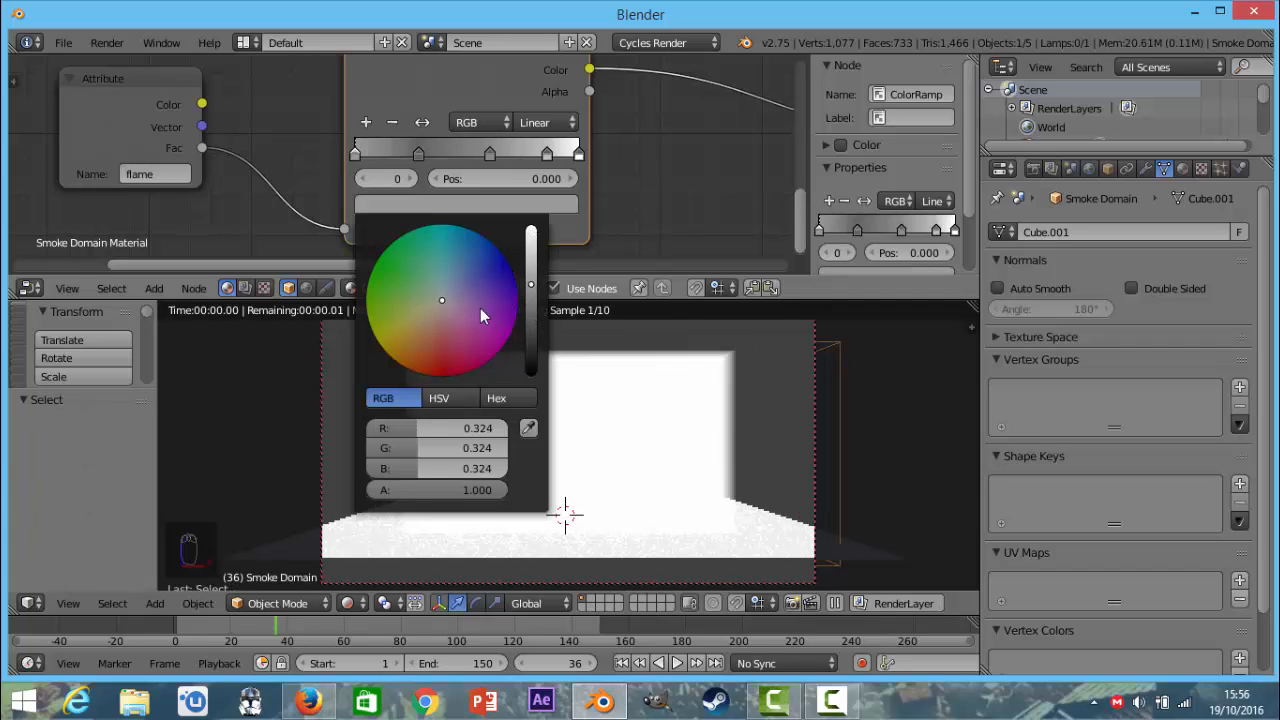
pyautogui.click(439, 360)
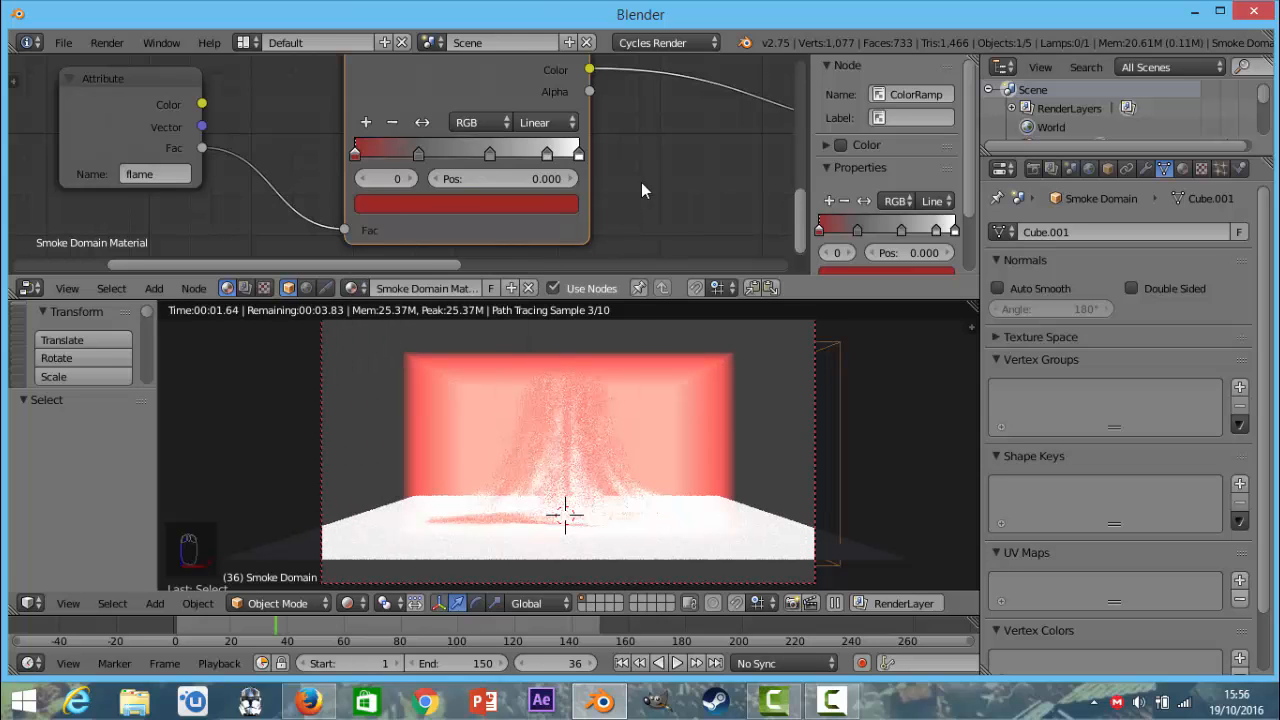
# Reconnect the flame Attribute's Fac output to the ColorRamp and the ramp's Color output to the Emission color.
pyautogui.scroll(-3, 641, 182)
pyautogui.scroll(-4, 630, 189)
pyautogui.moveTo(526, 221); pyautogui.dragTo(389, 242, button='middle')
pyautogui.scroll(1, 510, 243)
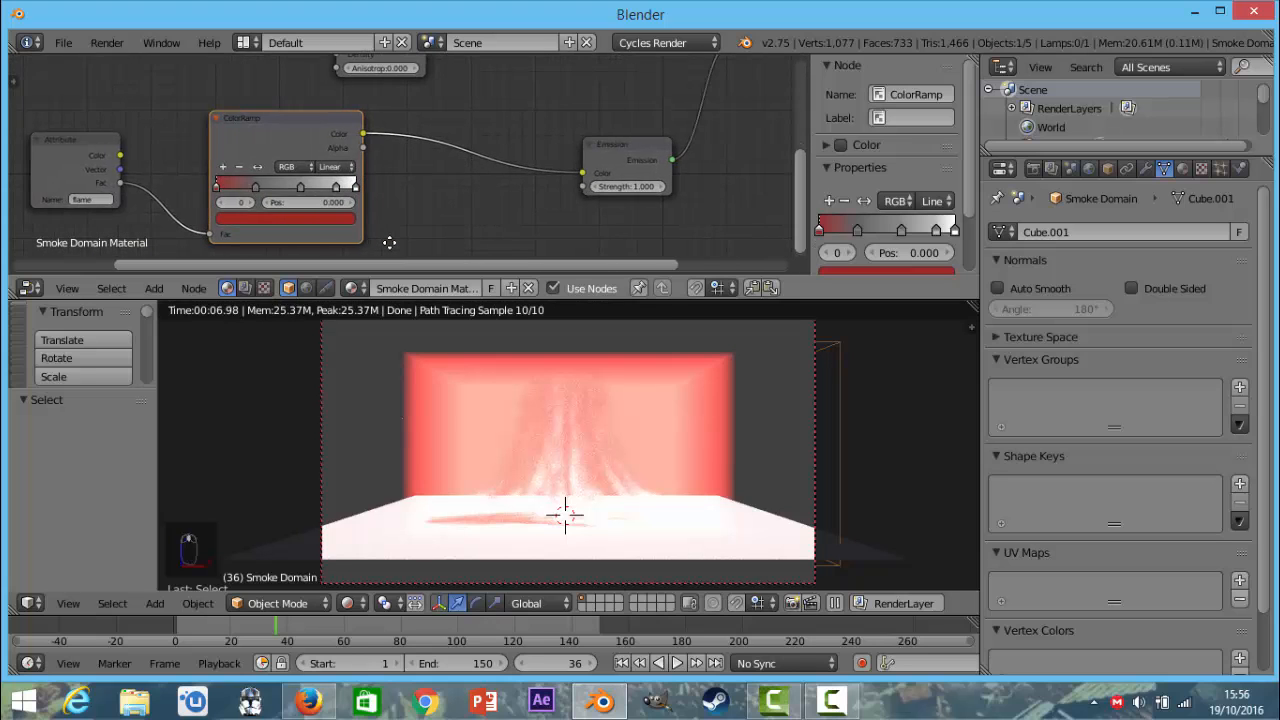
pyautogui.scroll(-9, 391, 243)
pyautogui.scroll(6, 393, 216)
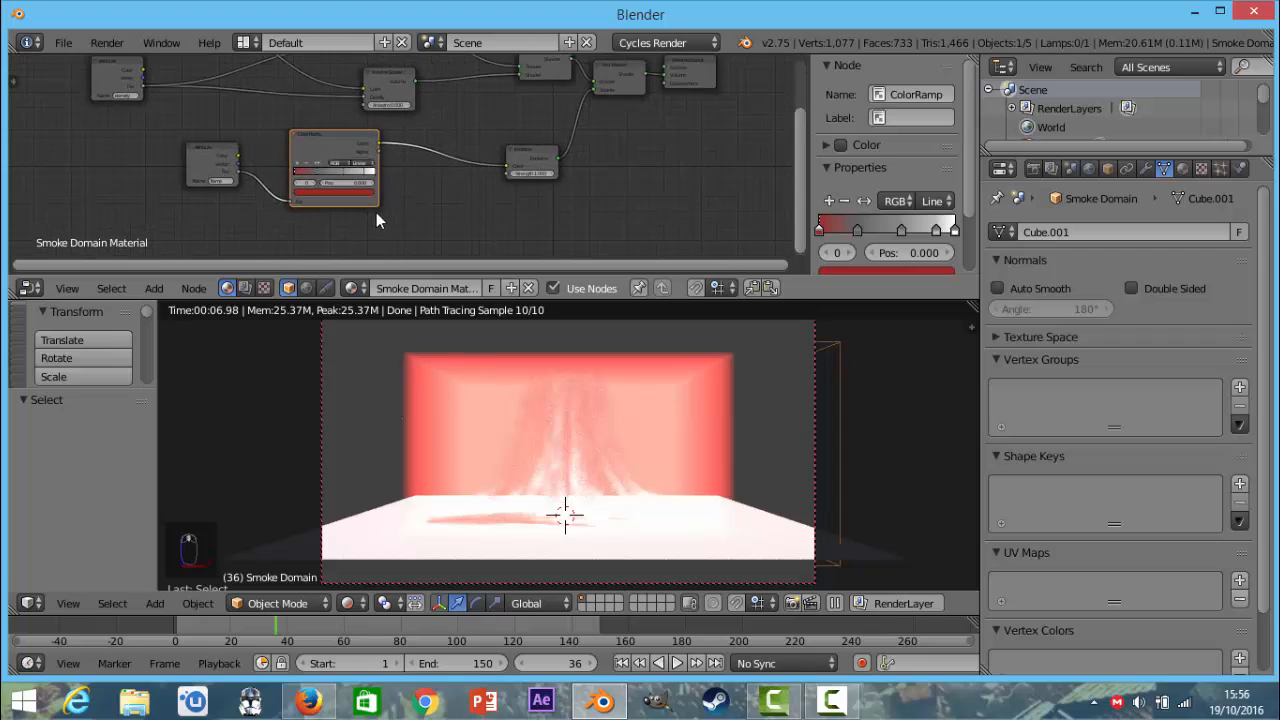
pyautogui.moveTo(416, 198); pyautogui.dragTo(533, 170, button='middle')
pyautogui.scroll(1, 269, 142)
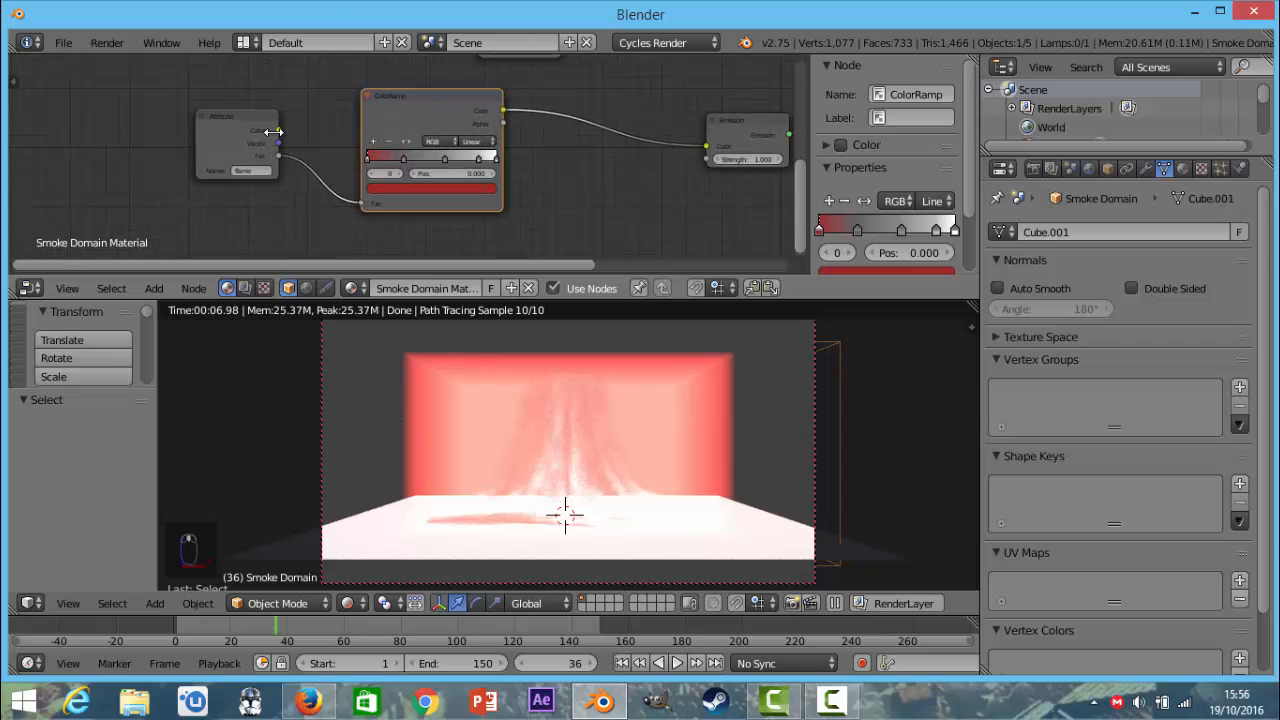
pyautogui.scroll(2, 246, 188)
pyautogui.moveTo(205, 116); pyautogui.dragTo(340, 231)
pyautogui.scroll(-1, 340, 231)
pyautogui.moveTo(233, 156); pyautogui.dragTo(346, 219)
pyautogui.scroll(-1, 427, 200)
pyautogui.moveTo(341, 204); pyautogui.dragTo(251, 211, button='middle')
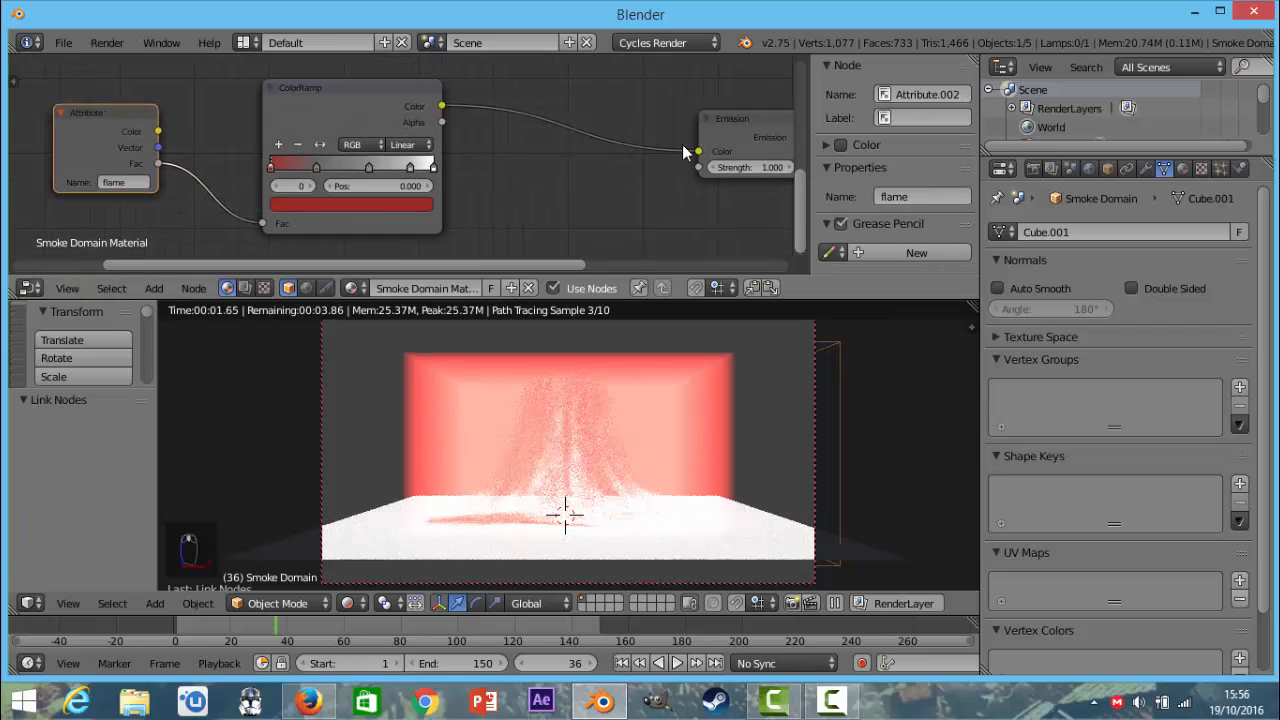
pyautogui.moveTo(441, 106); pyautogui.dragTo(514, 112)
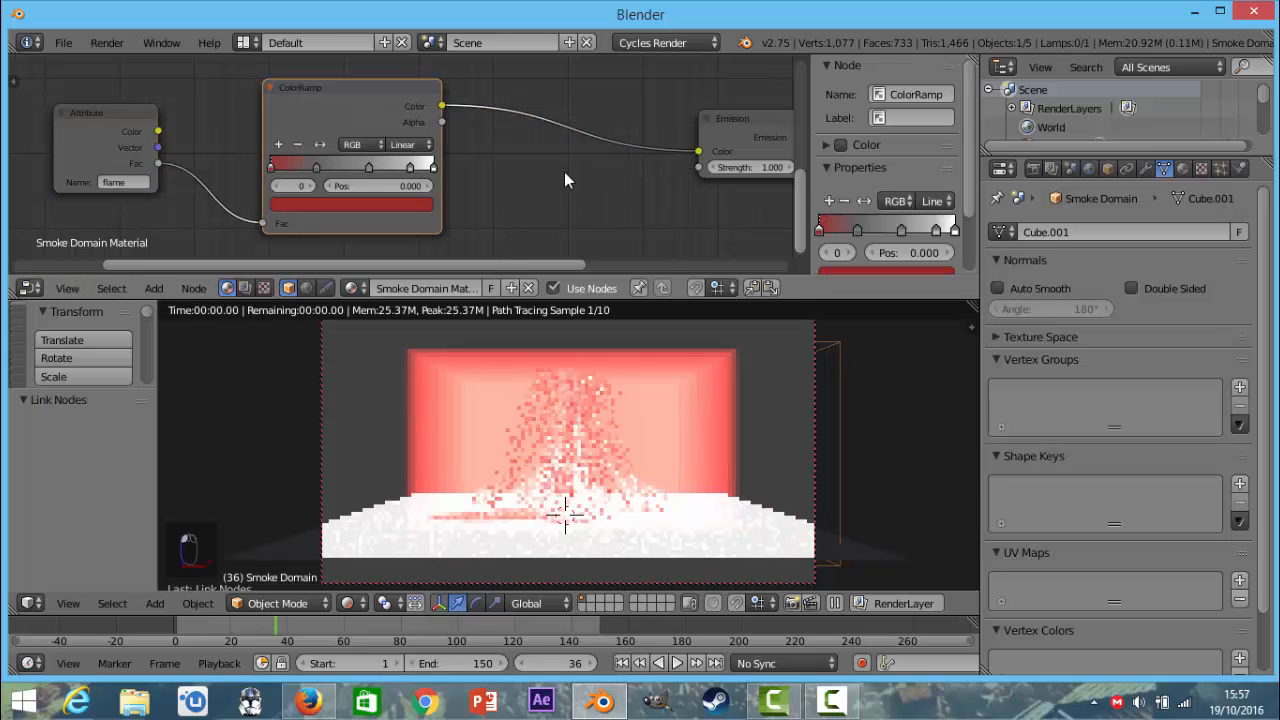
# Move the density and color Attribute nodes farther away from the volume shaders to make room between them.
pyautogui.scroll(-2, 533, 164)
pyautogui.moveTo(533, 164); pyautogui.dragTo(383, 160, button='middle')
pyautogui.scroll(5, 297, 176)
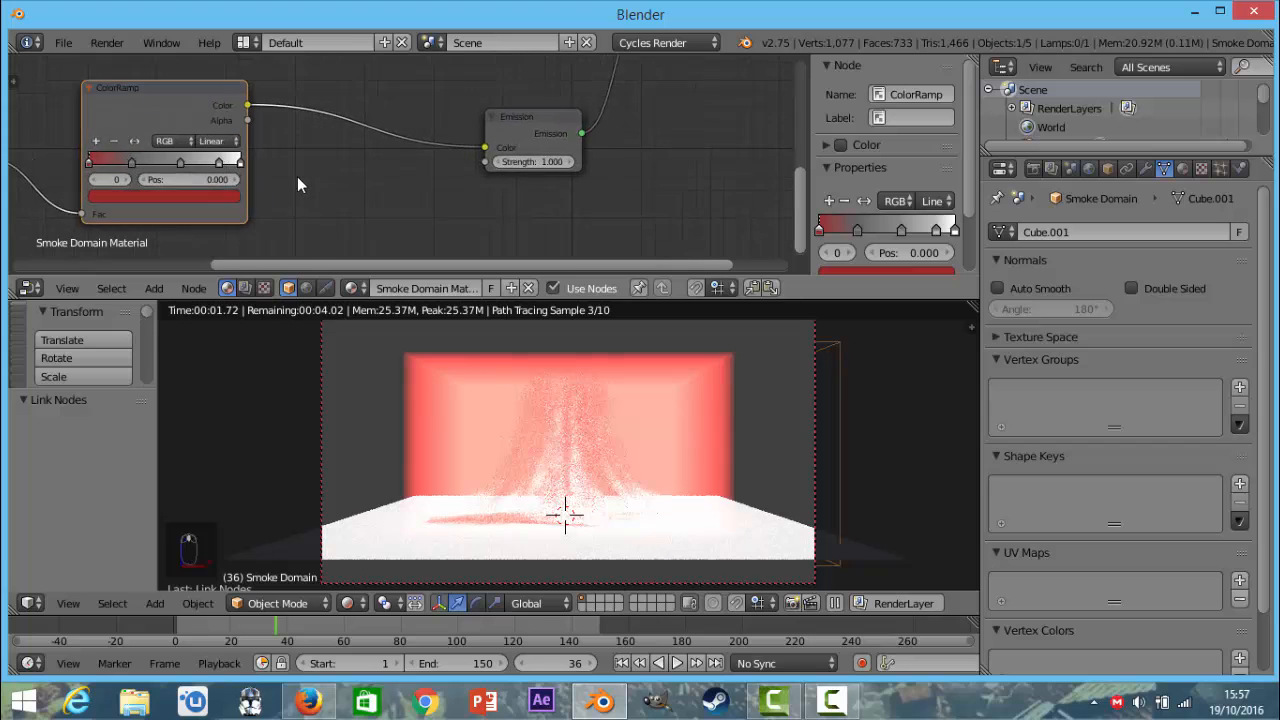
pyautogui.moveTo(297, 176); pyautogui.dragTo(700, 217, button='middle')
pyautogui.scroll(-5, 581, 134)
pyautogui.scroll(-2, 441, 126)
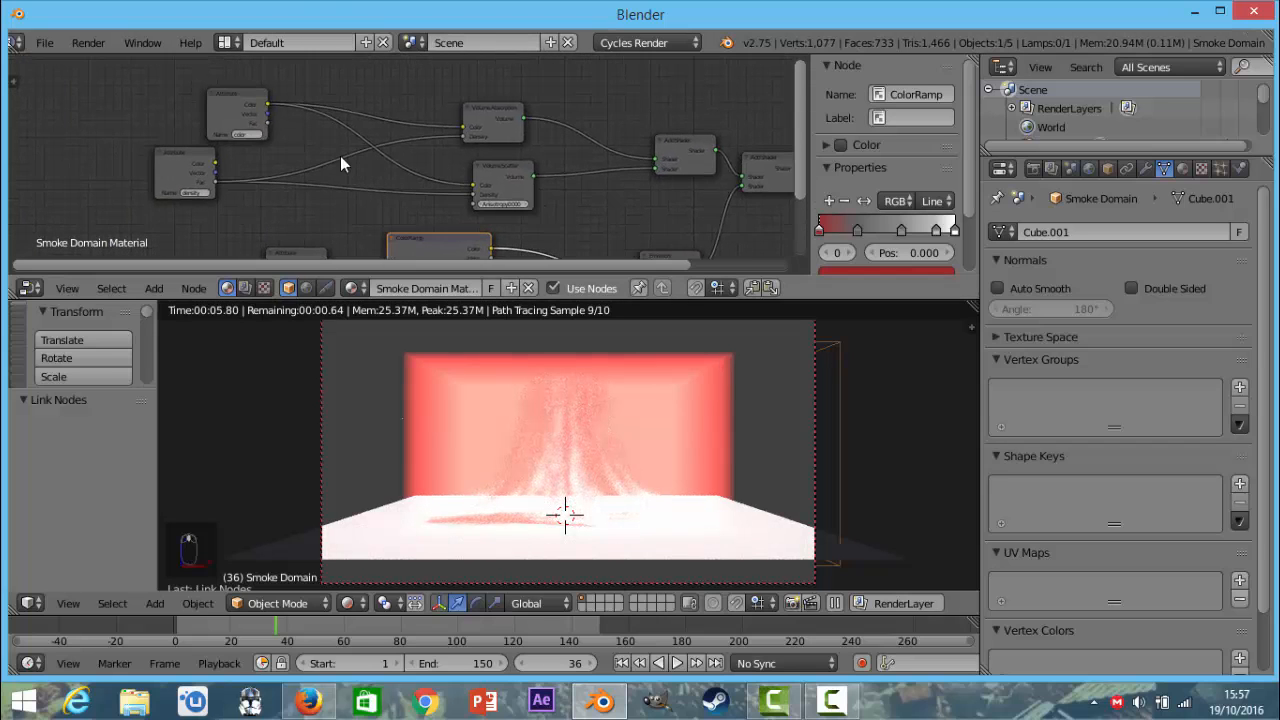
pyautogui.moveTo(474, 135); pyautogui.dragTo(554, 130, button='middle')
pyautogui.moveTo(239, 151); pyautogui.dragTo(202, 186)
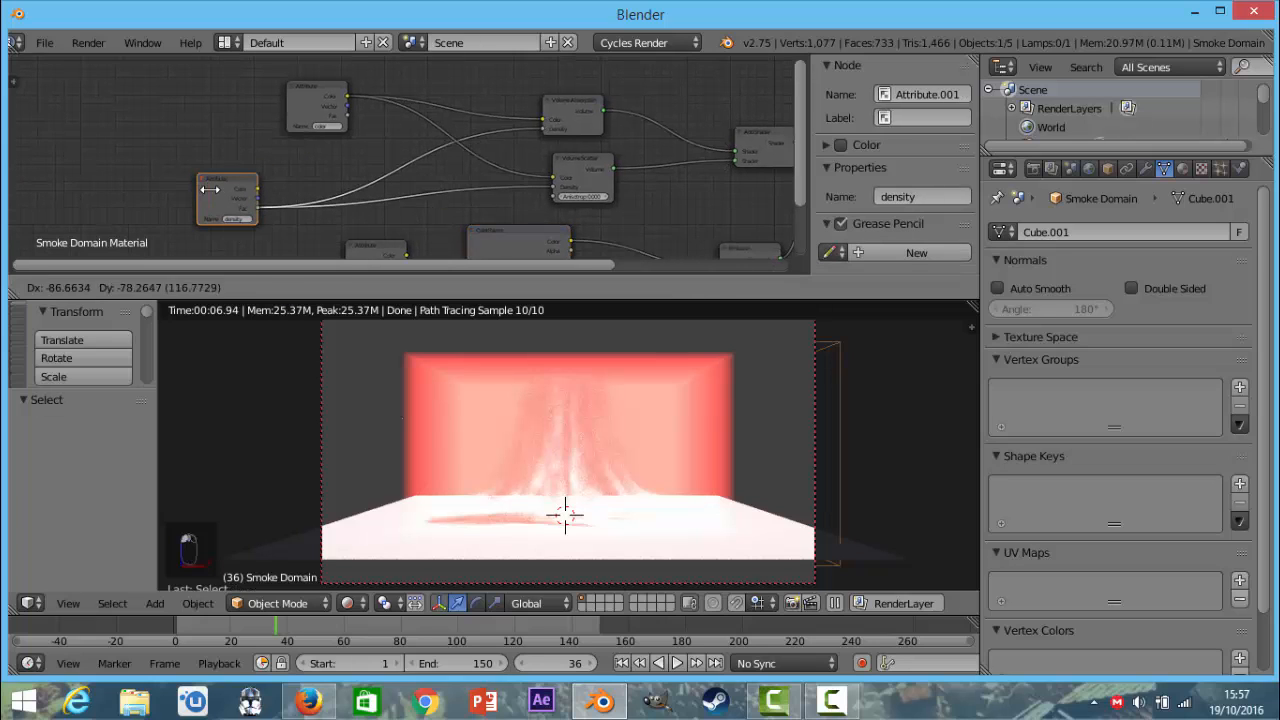
pyautogui.moveTo(301, 82); pyautogui.dragTo(121, 229)
pyautogui.scroll(1, 335, 127)
pyautogui.click(164, 289)
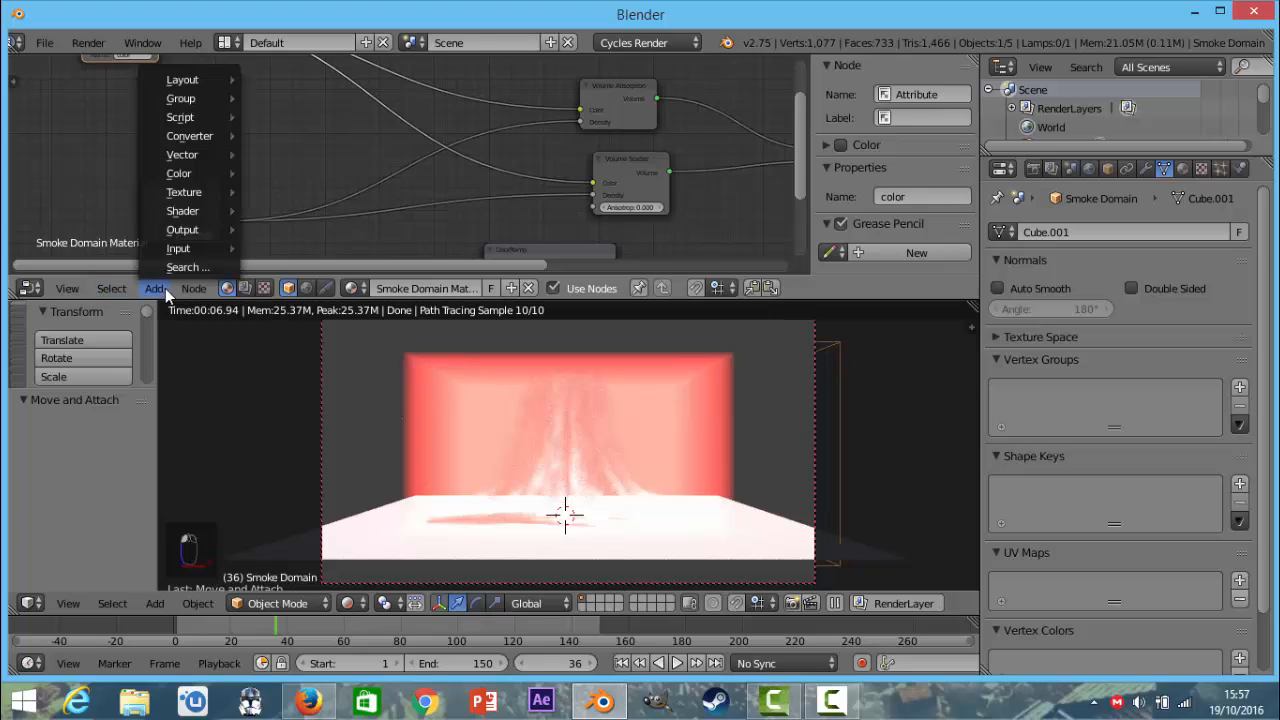
pyautogui.scroll(-3, 527, 188)
# Delete the flame ColorRamp, the flame Attribute node and the Emission shader from the smoke domain material.
pyautogui.click(341, 157)
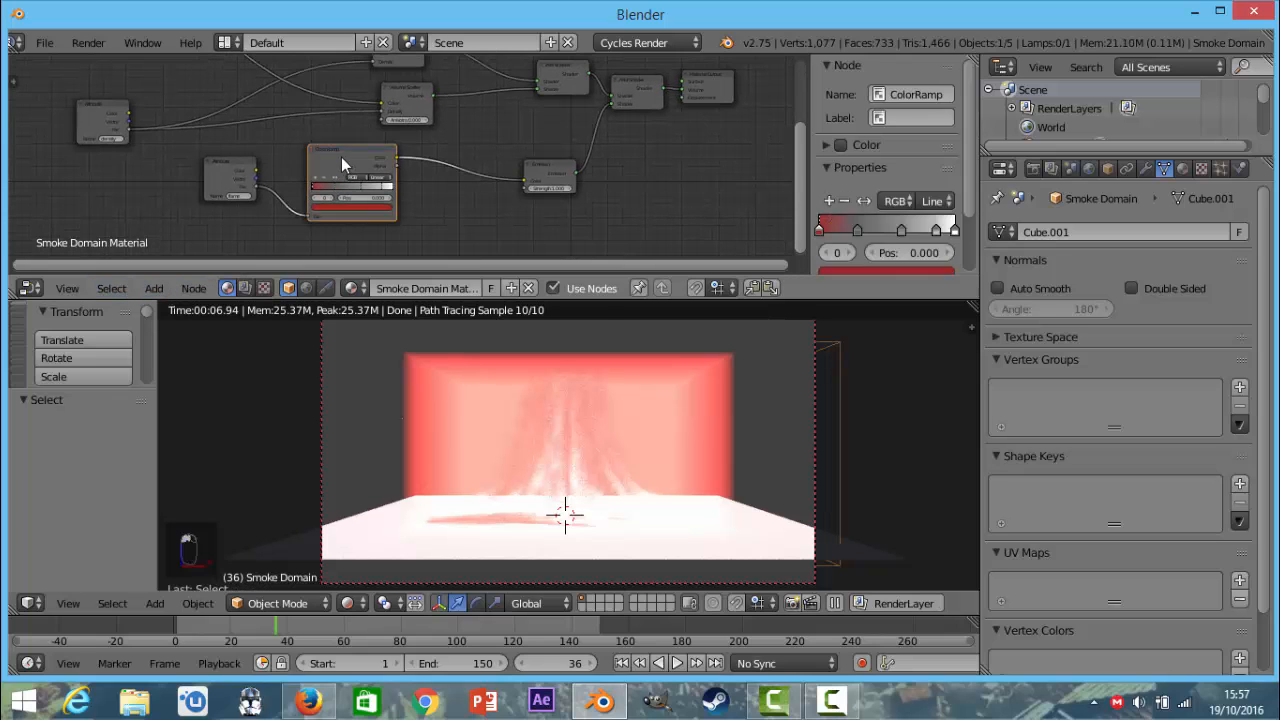
pyautogui.press('x')
pyautogui.click(214, 178)
pyautogui.press('x')
pyautogui.scroll(2, 536, 181)
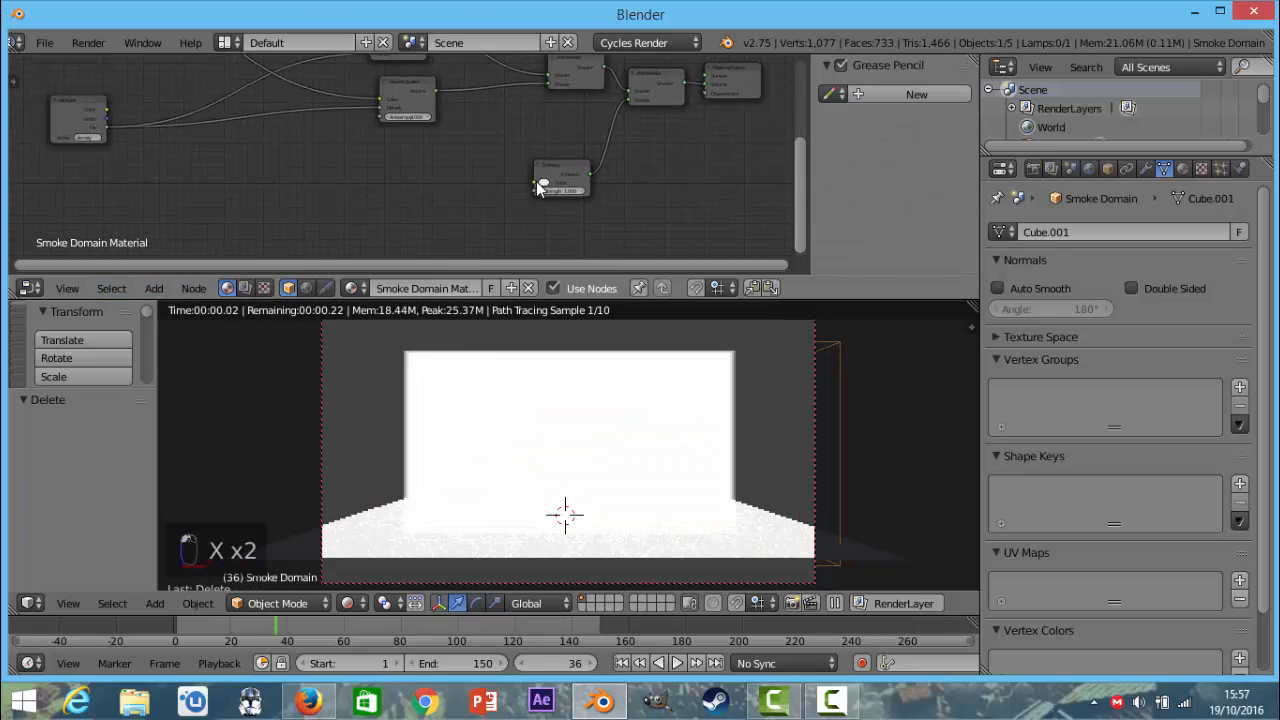
pyautogui.click(584, 174)
pyautogui.scroll(-2, 515, 195)
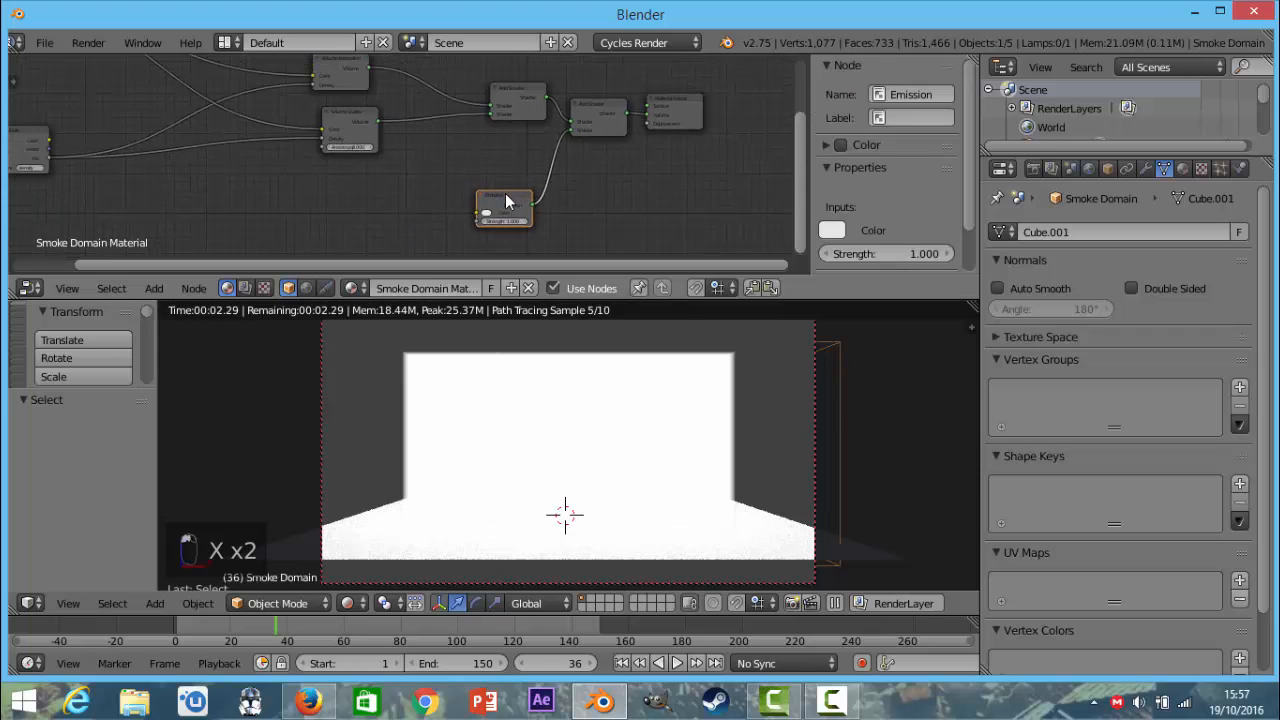
pyautogui.press('x')
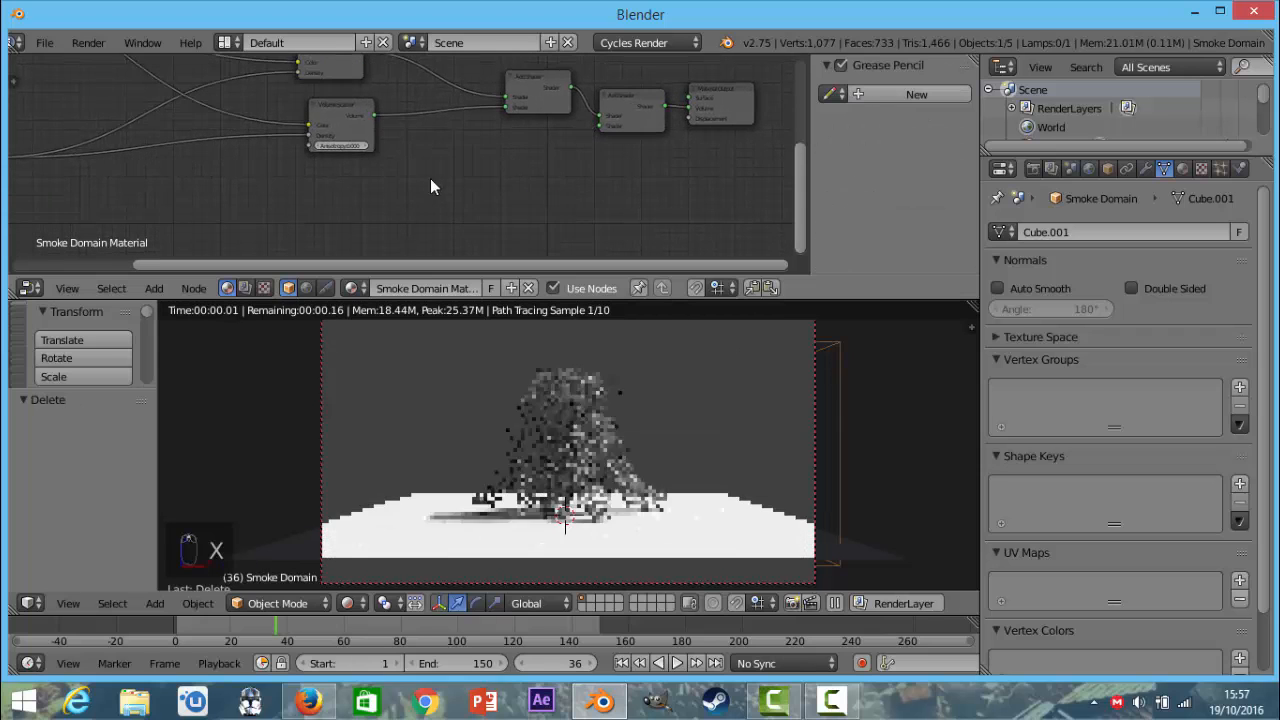
pyautogui.moveTo(475, 175); pyautogui.dragTo(612, 220, button='middle')
pyautogui.scroll(1, 453, 218)
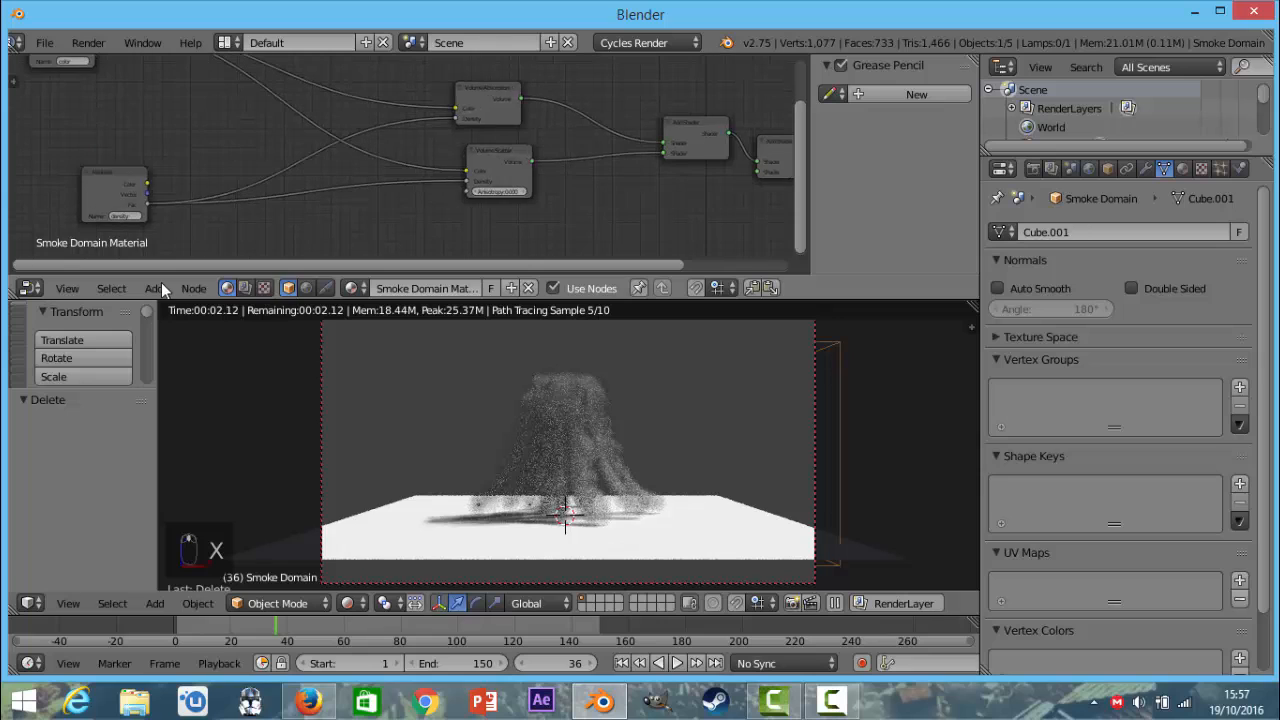
pyautogui.click(158, 286)
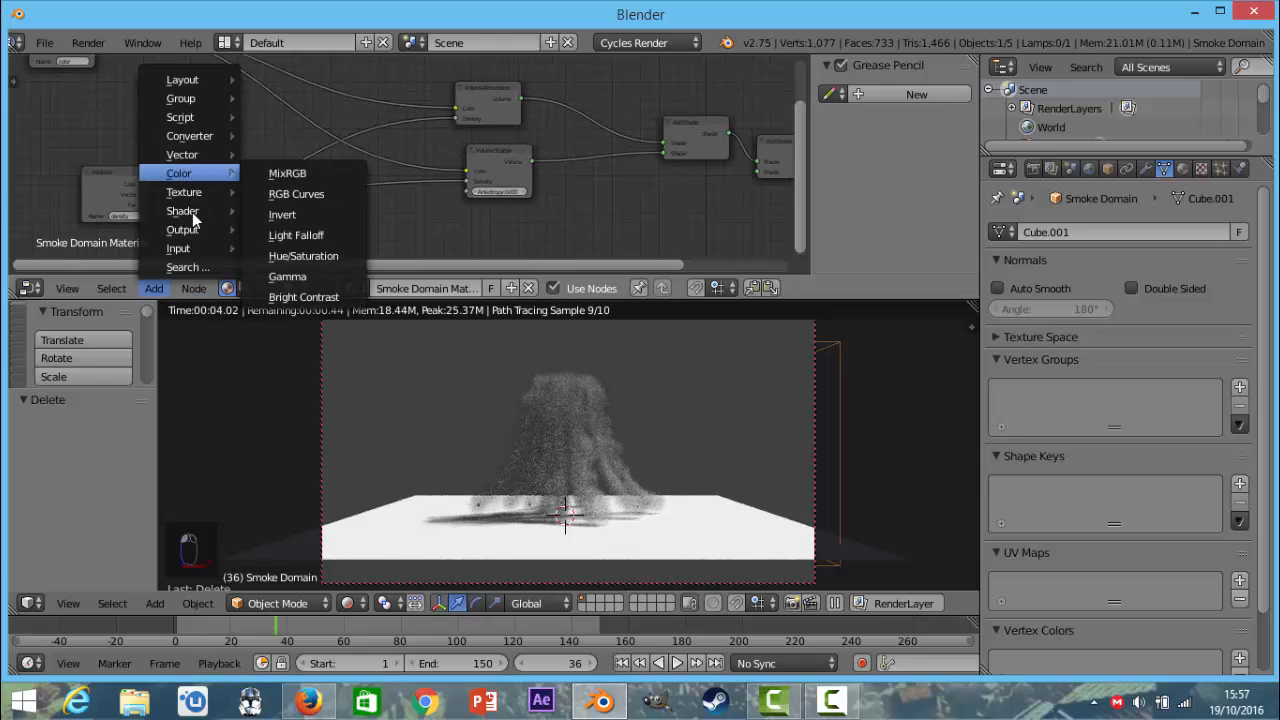
pyautogui.moveTo(229, 219)
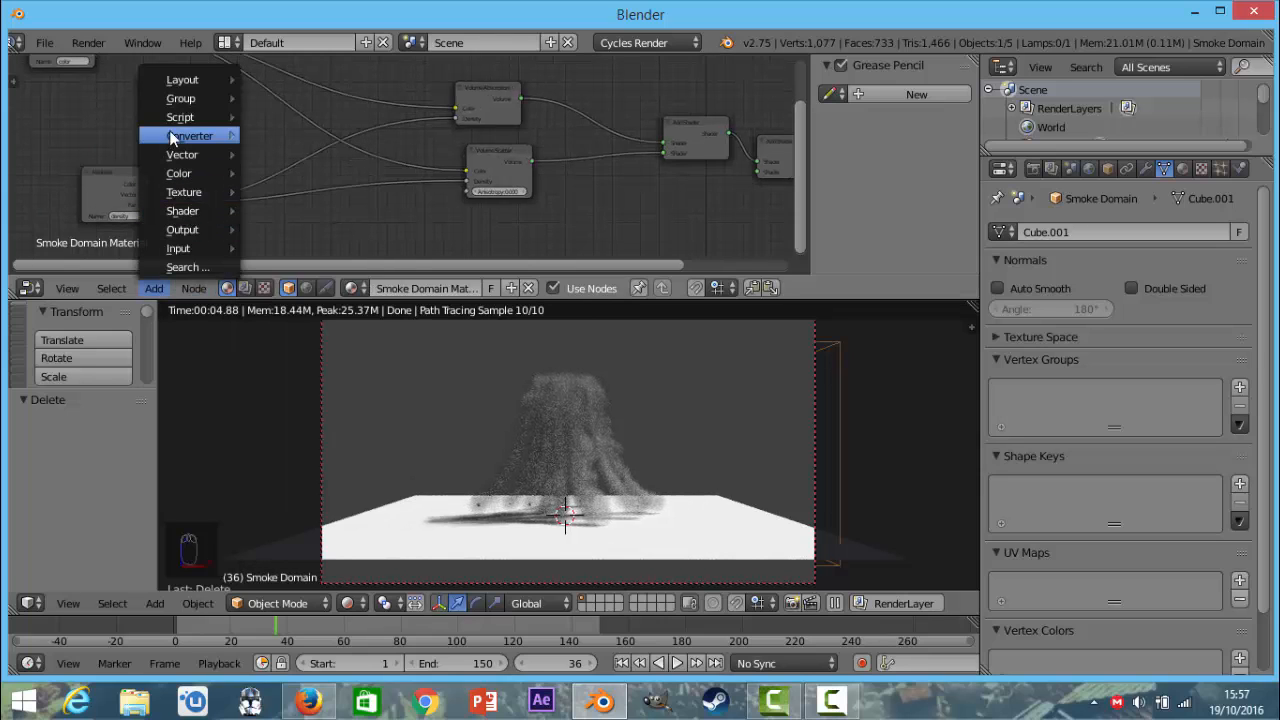
pyautogui.moveTo(180, 136)
pyautogui.click(285, 160)
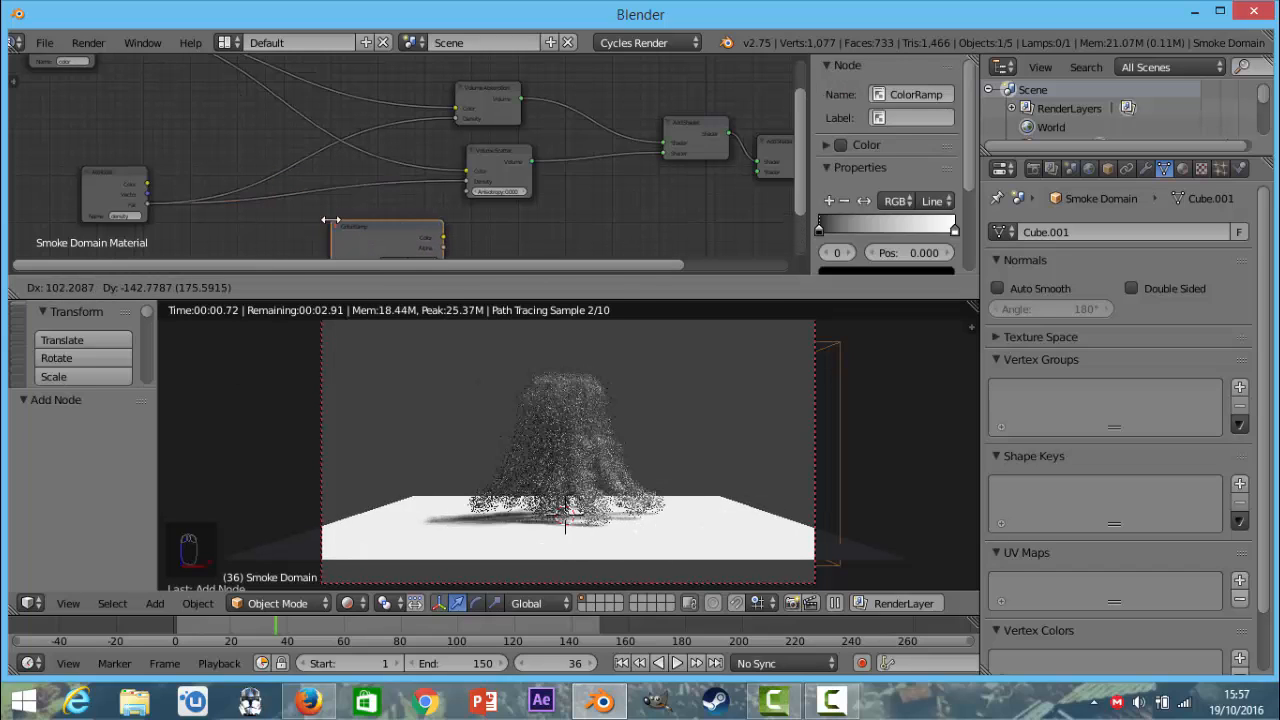
pyautogui.click(329, 221)
pyautogui.press('x')
# Add a Math node on the link between the density Attribute's Fac output and the Volume Scatter Density input.
pyautogui.click(154, 288)
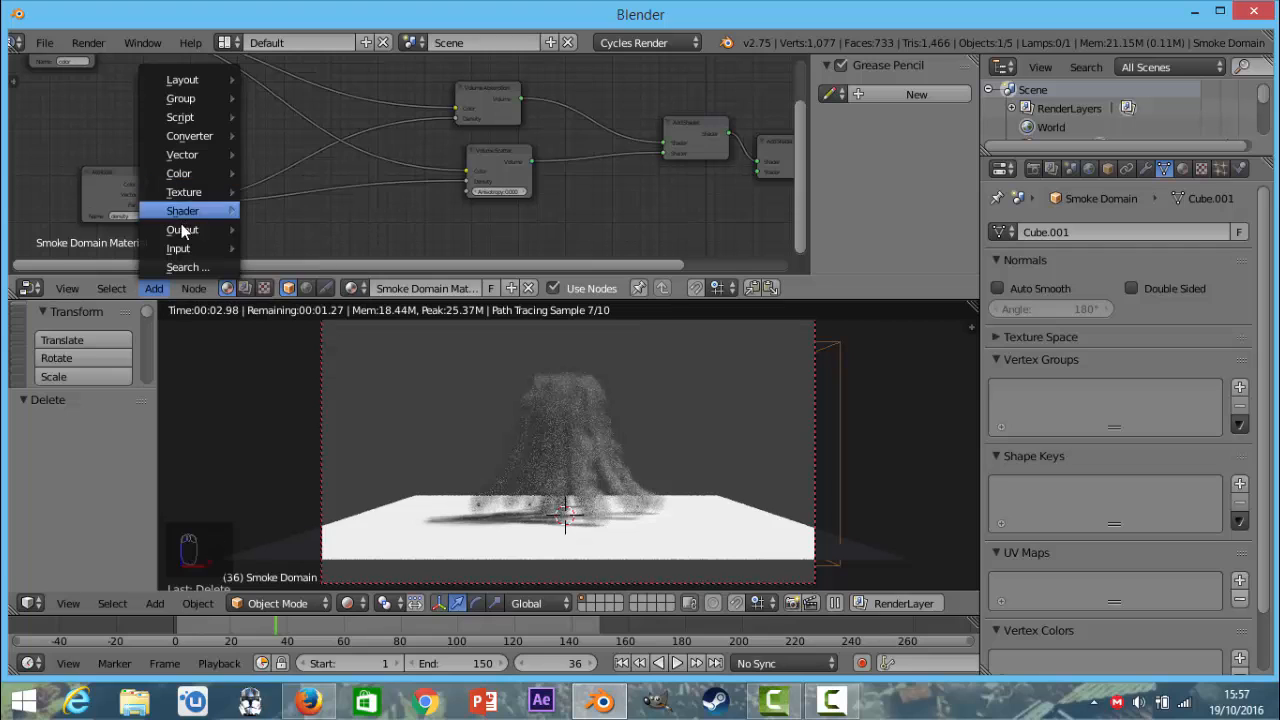
pyautogui.moveTo(235, 148)
pyautogui.click(280, 136)
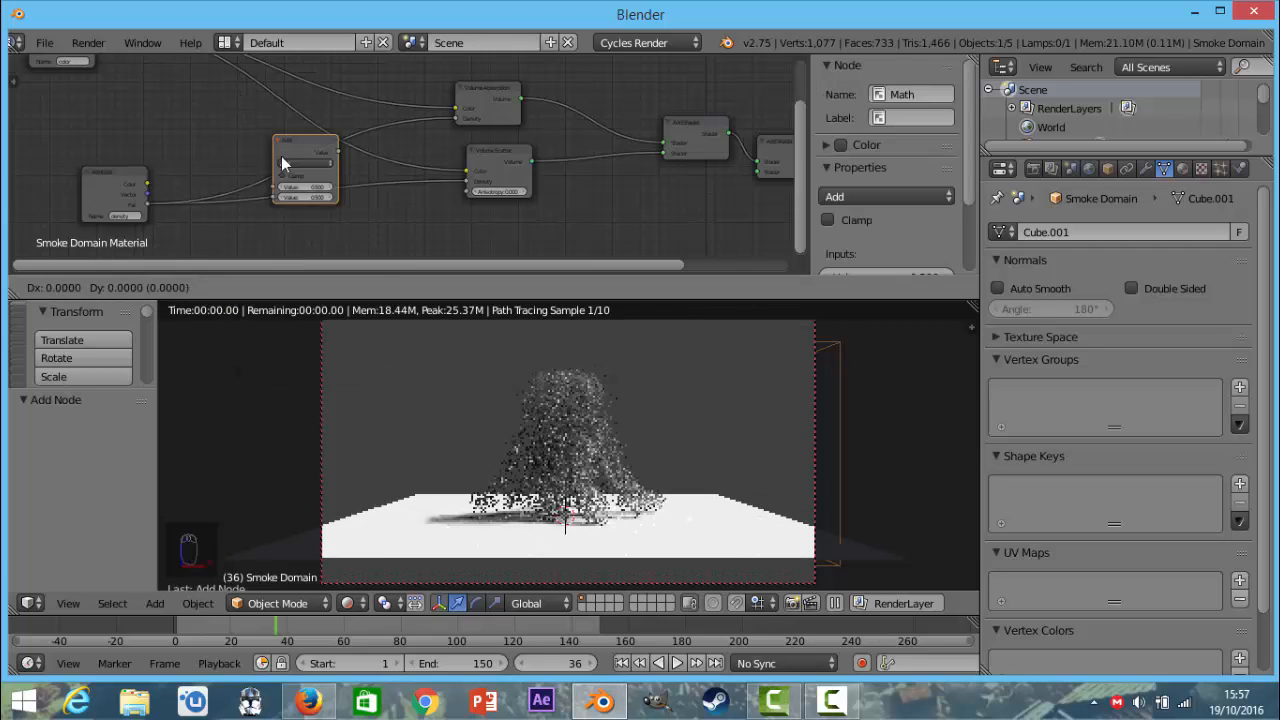
pyautogui.click(305, 182)
pyautogui.scroll(3, 305, 182)
pyautogui.moveTo(305, 182); pyautogui.dragTo(339, 123, button='middle')
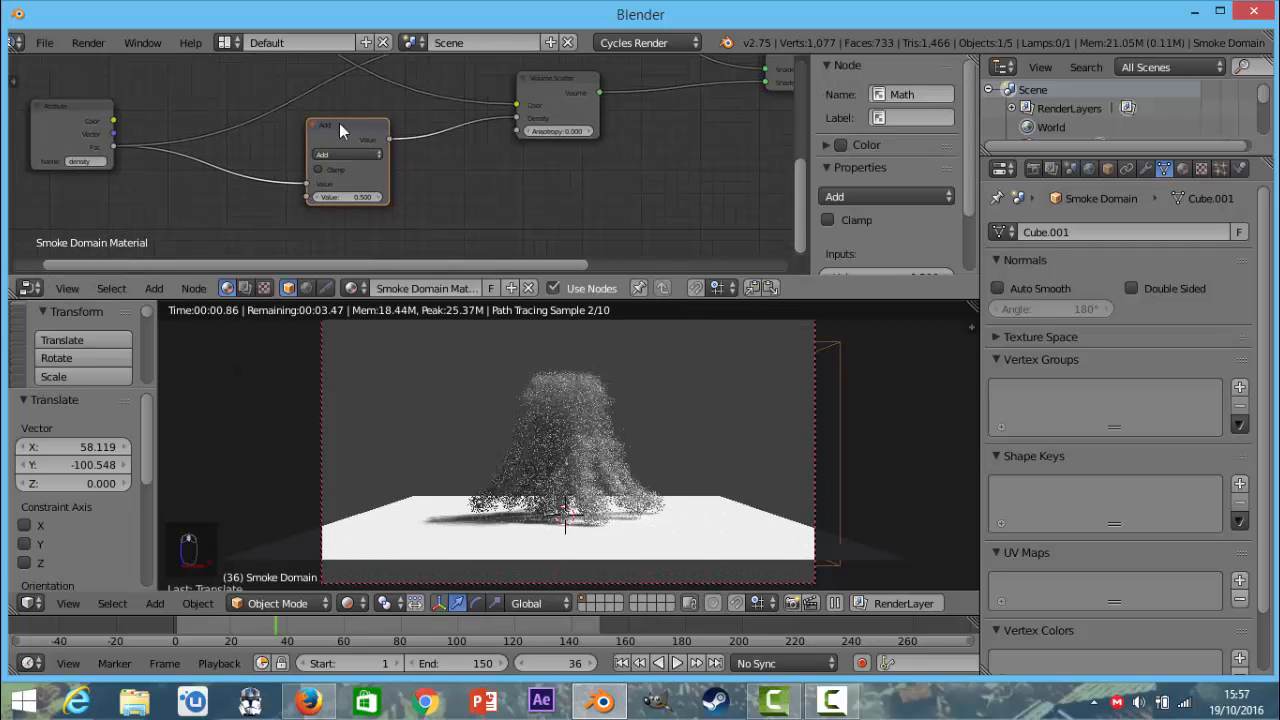
# Set the new Math node's operation to Multiply.
pyautogui.scroll(1, 339, 124)
pyautogui.click(343, 146)
pyautogui.click(345, 154)
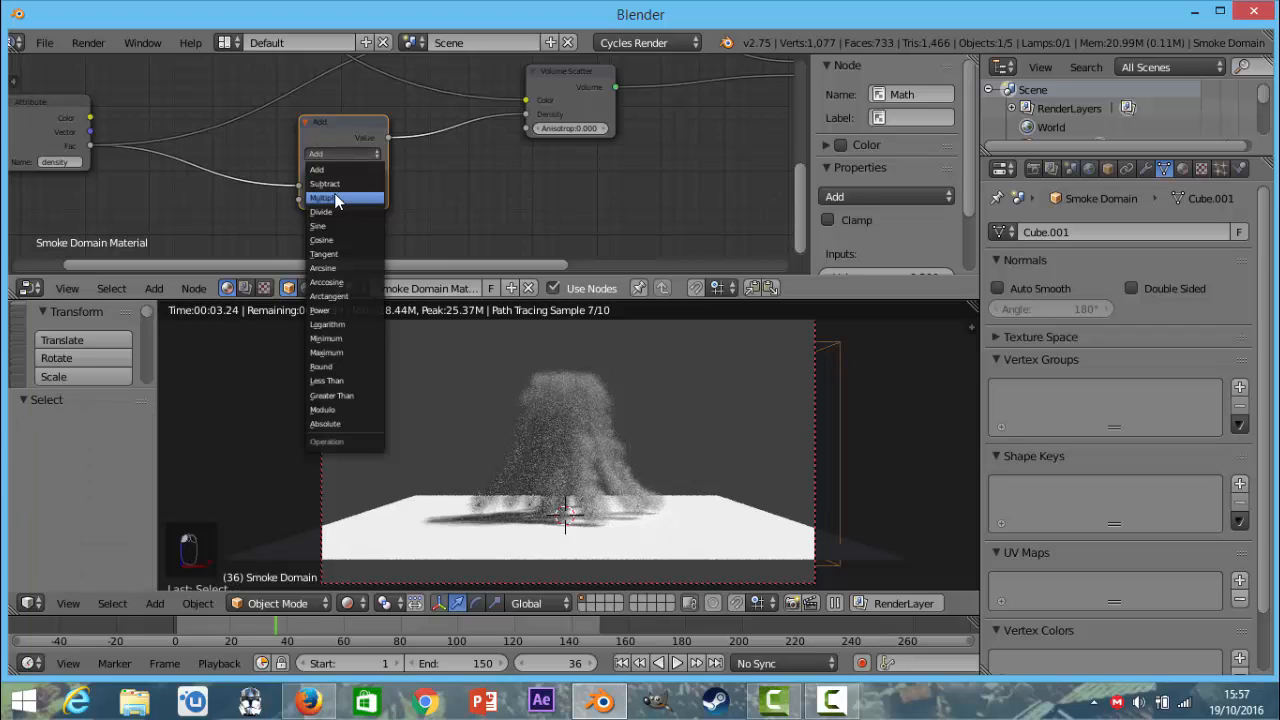
pyautogui.click(336, 199)
# Duplicate the Multiply node and insert the copy on the link from the density Attribute to the Volume Absorption Density input.
pyautogui.scroll(-2, 346, 175)
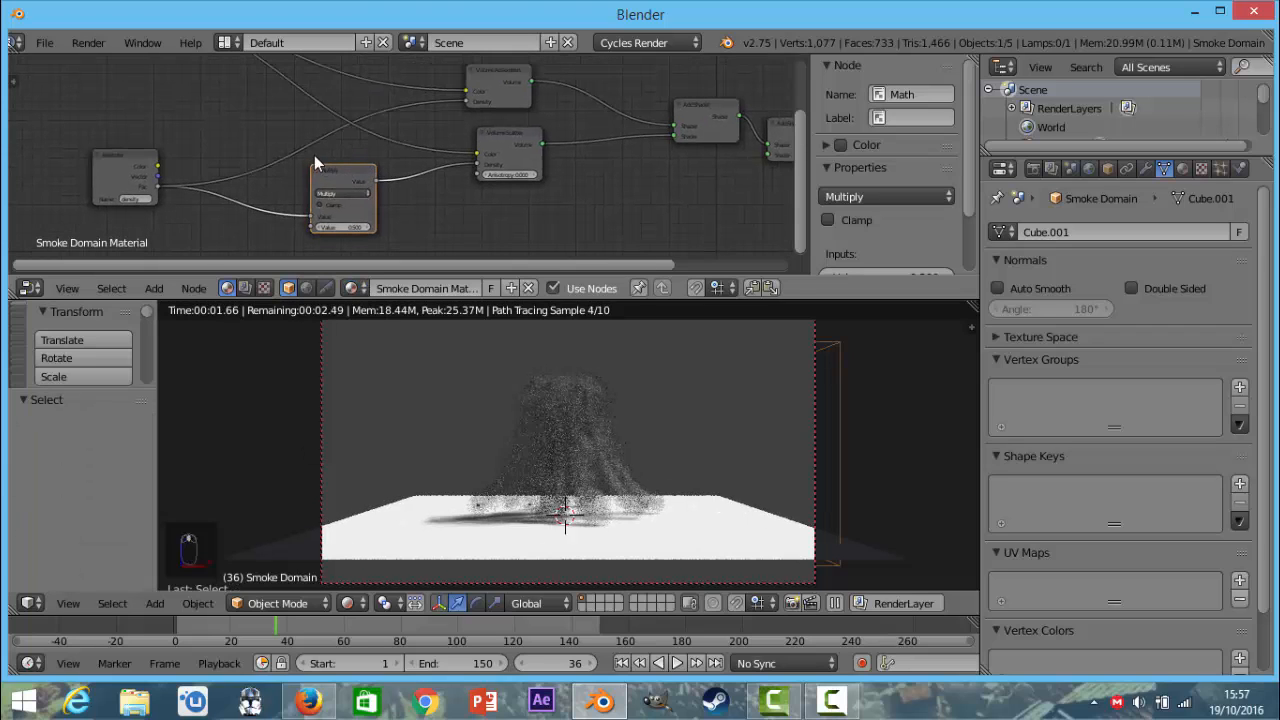
pyautogui.hotkey('shift', 'd')
pyautogui.click(232, 104)
# Set the second value of both Multiply nodes to 5.
pyautogui.scroll(2, 279, 173)
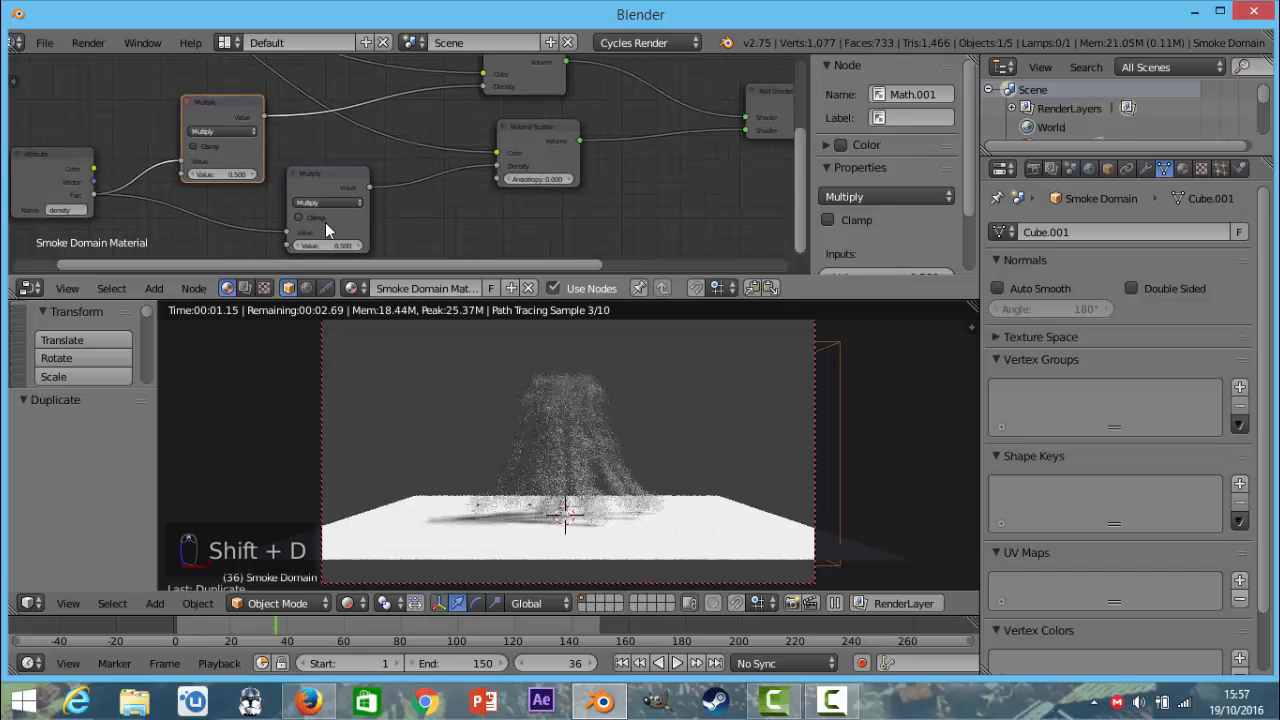
pyautogui.click(224, 175)
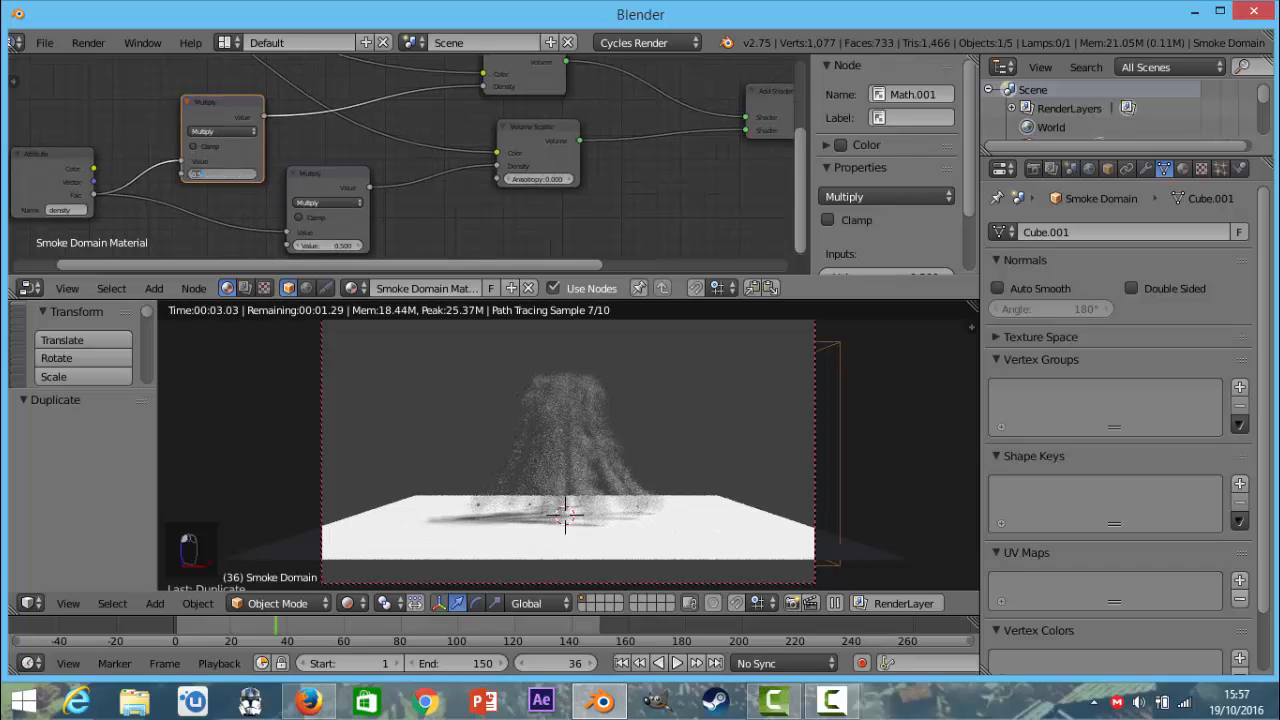
pyautogui.write('5')
pyautogui.press('Return')
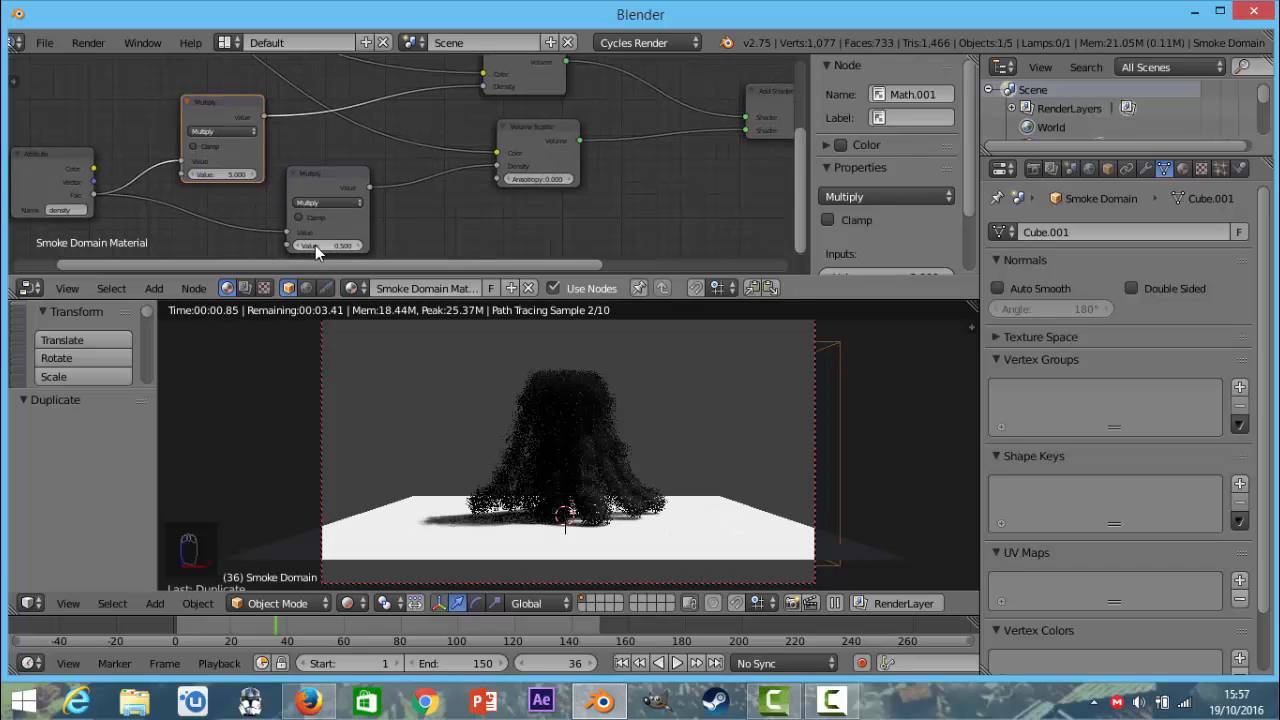
pyautogui.click(315, 245)
pyautogui.write('5')
pyautogui.press('Return')
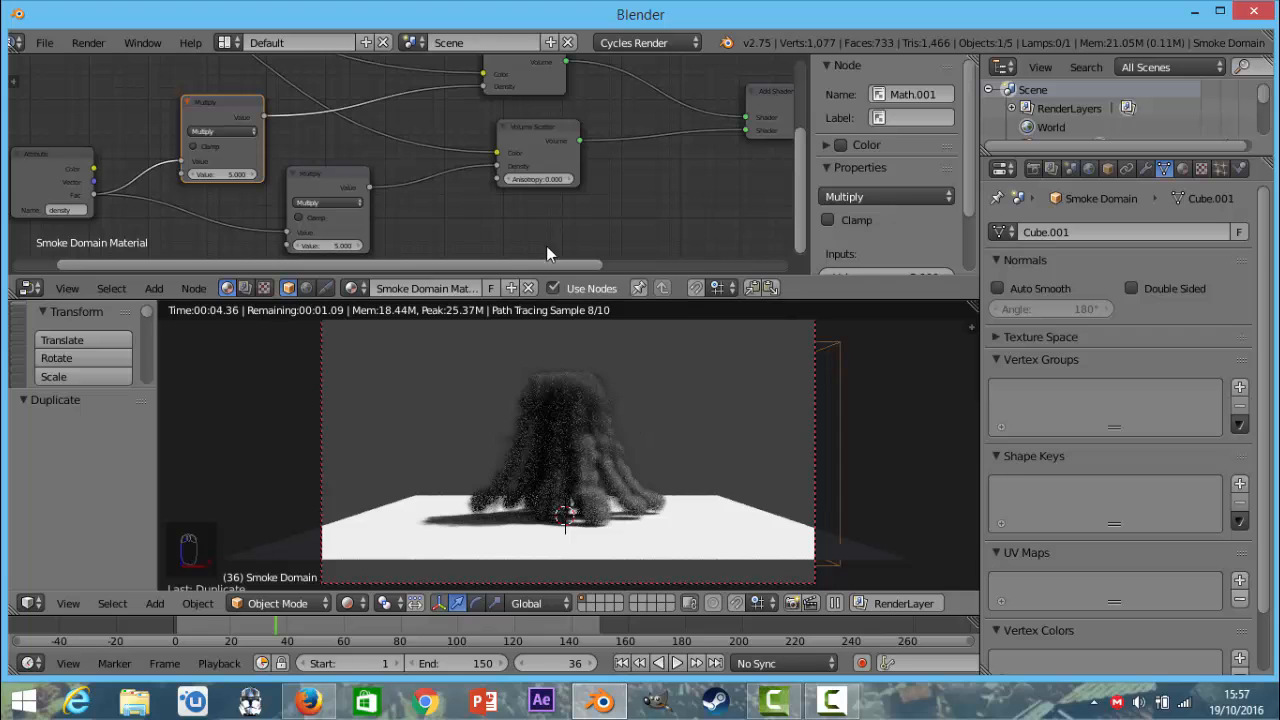
# Move the color Attribute node back and insert a ColorRamp between its Color output and the Volume Absorption Color input.
pyautogui.scroll(1, 365, 180)
pyautogui.scroll(-3, 361, 172)
pyautogui.moveTo(354, 145); pyautogui.dragTo(565, 253, button='middle')
pyautogui.scroll(3, 229, 138)
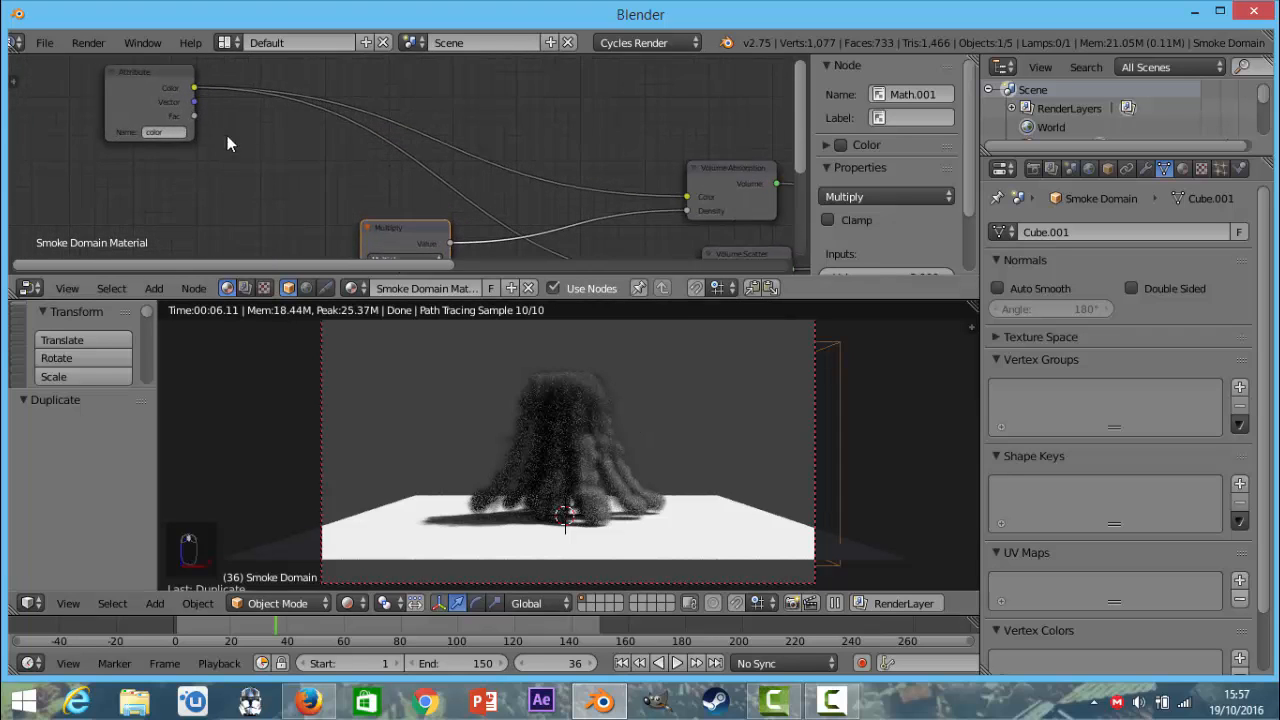
pyautogui.moveTo(139, 93); pyautogui.dragTo(49, 133)
pyautogui.click(154, 288)
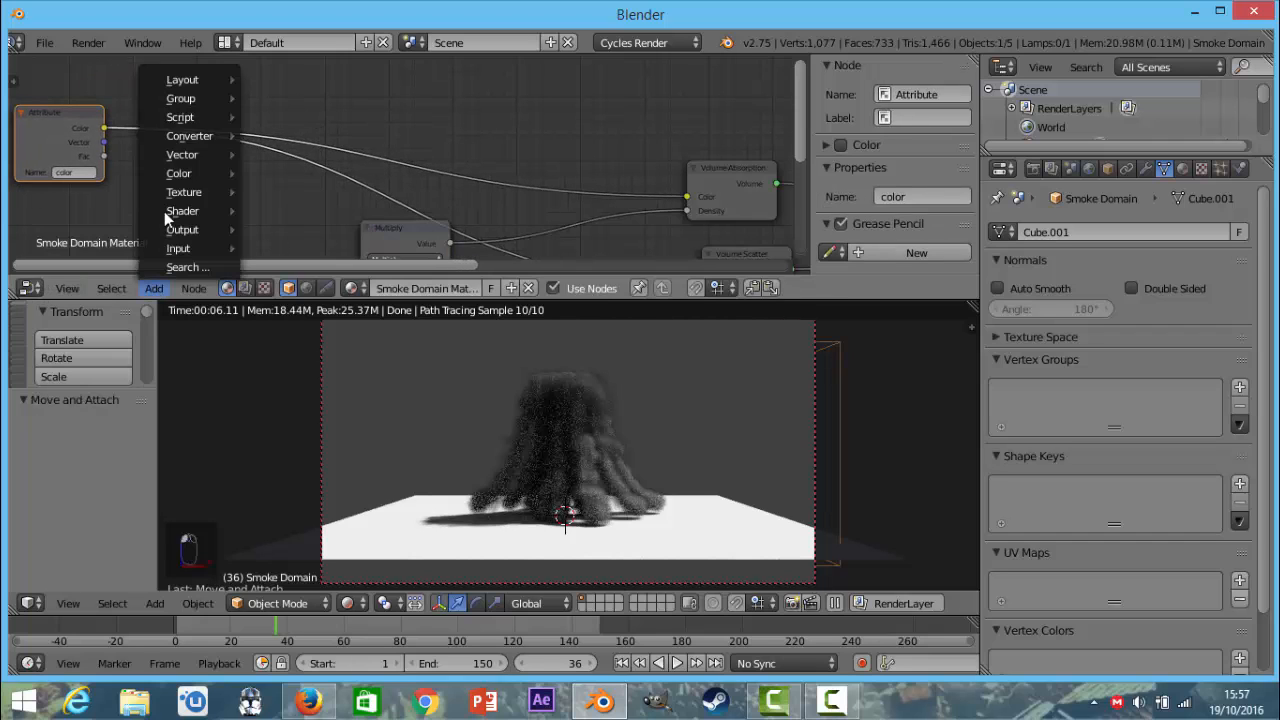
pyautogui.moveTo(205, 136)
pyautogui.click(296, 156)
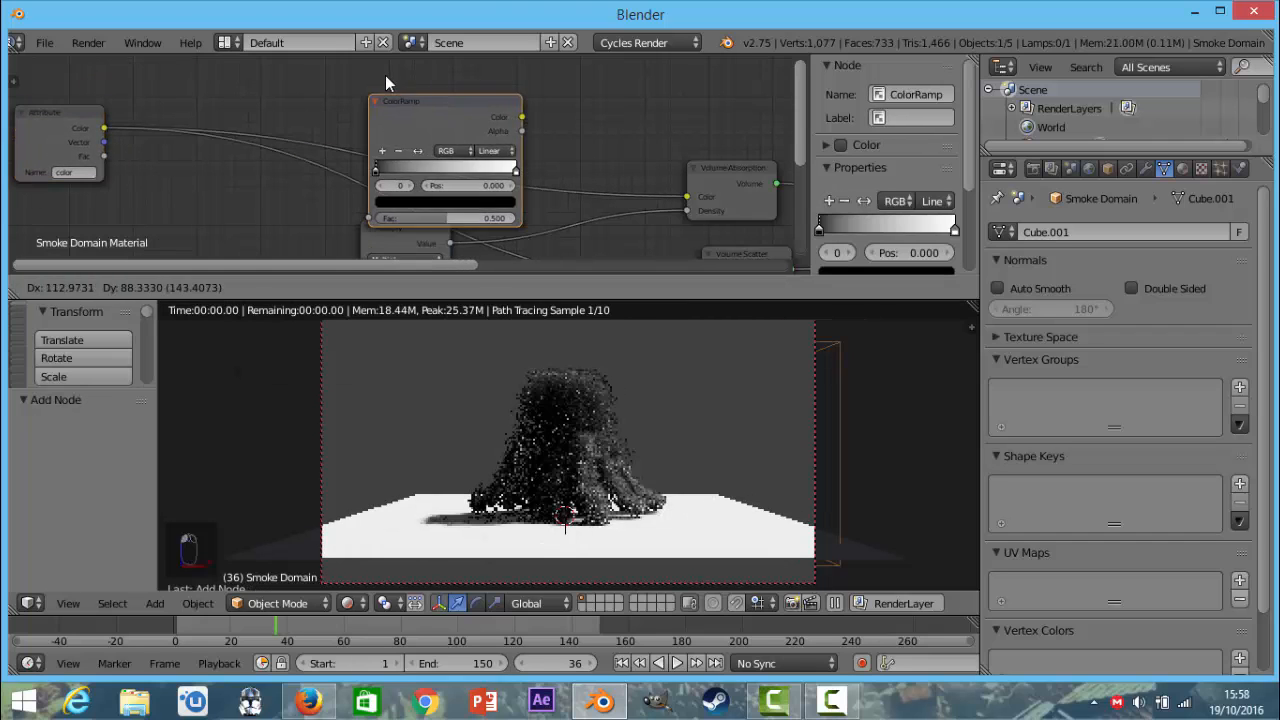
pyautogui.click(375, 250)
pyautogui.hotkey('shift', 'd')
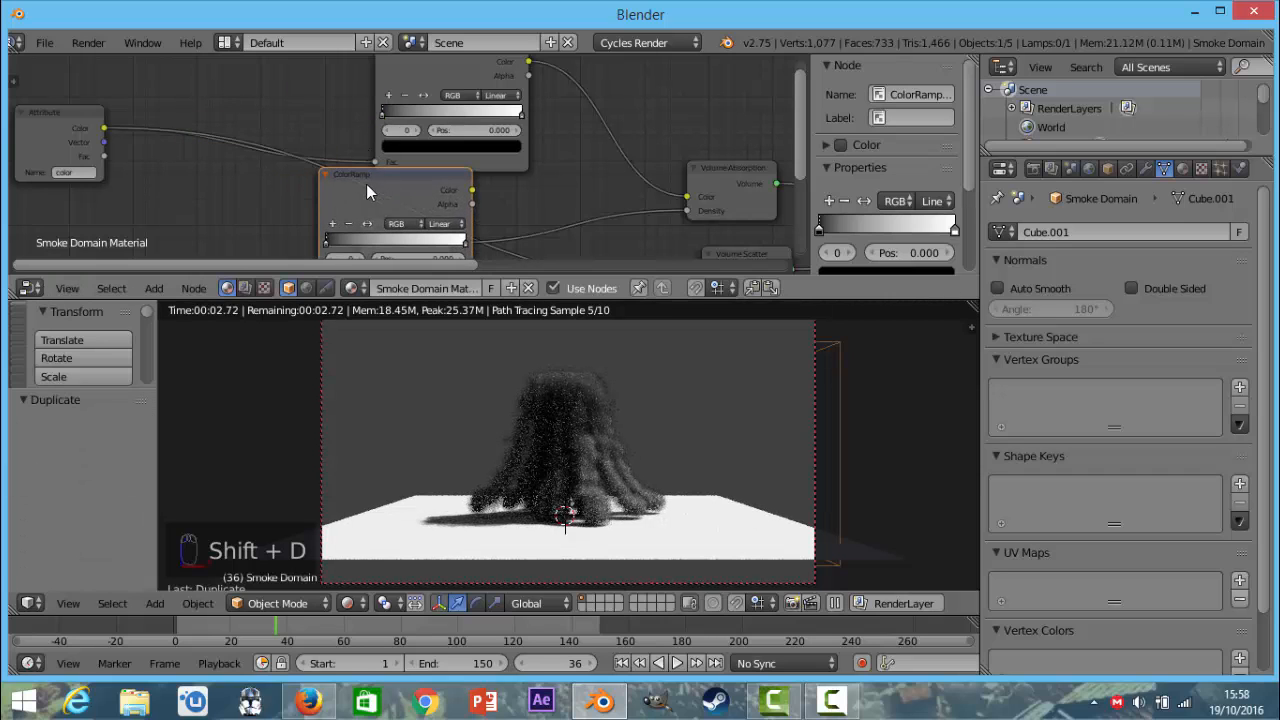
pyautogui.click(260, 123)
pyautogui.press('x')
pyautogui.scroll(-3, 400, 130)
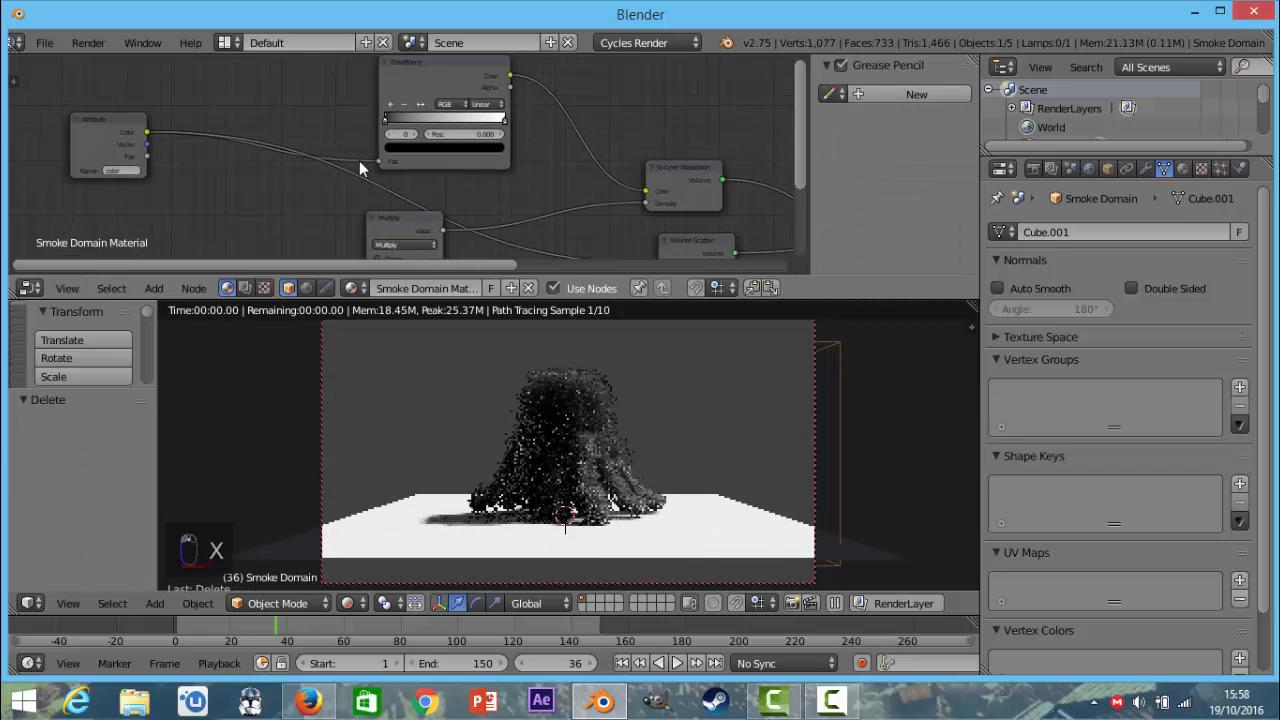
# Try the ColorRamp's white stop close to the black end, at about 0.077.
pyautogui.scroll(3, 422, 127)
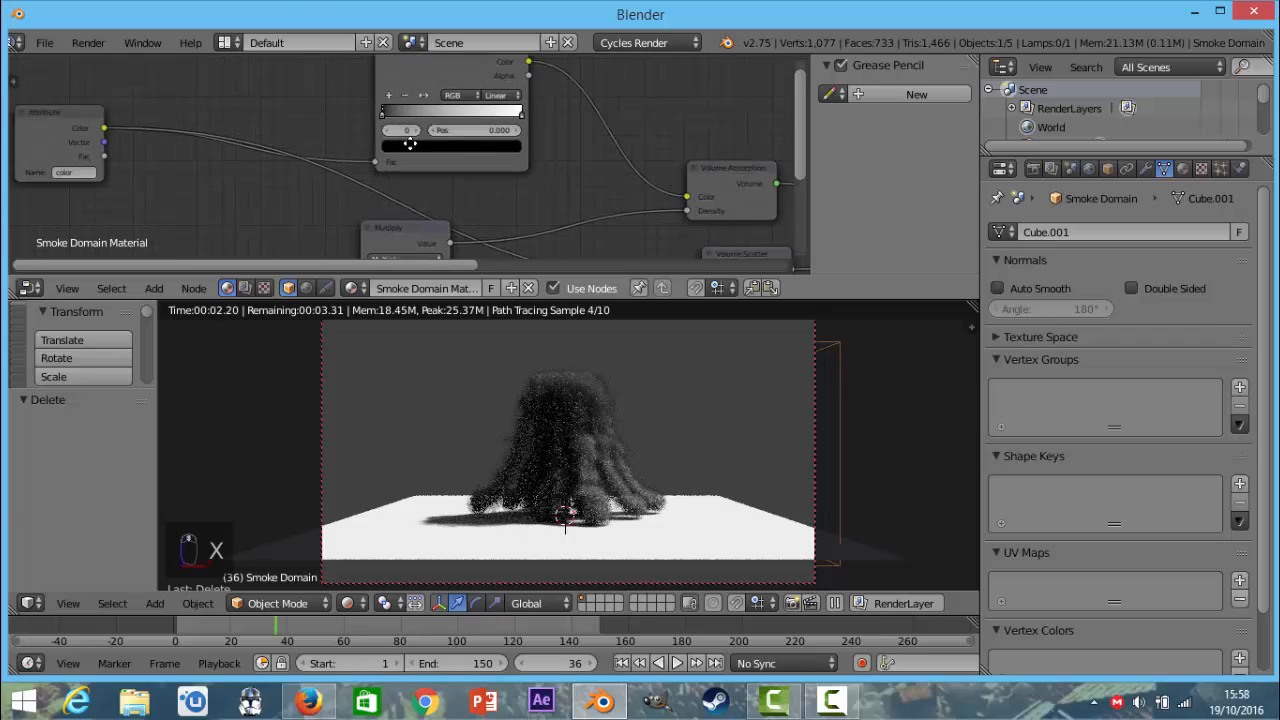
pyautogui.moveTo(381, 170); pyautogui.dragTo(332, 180)
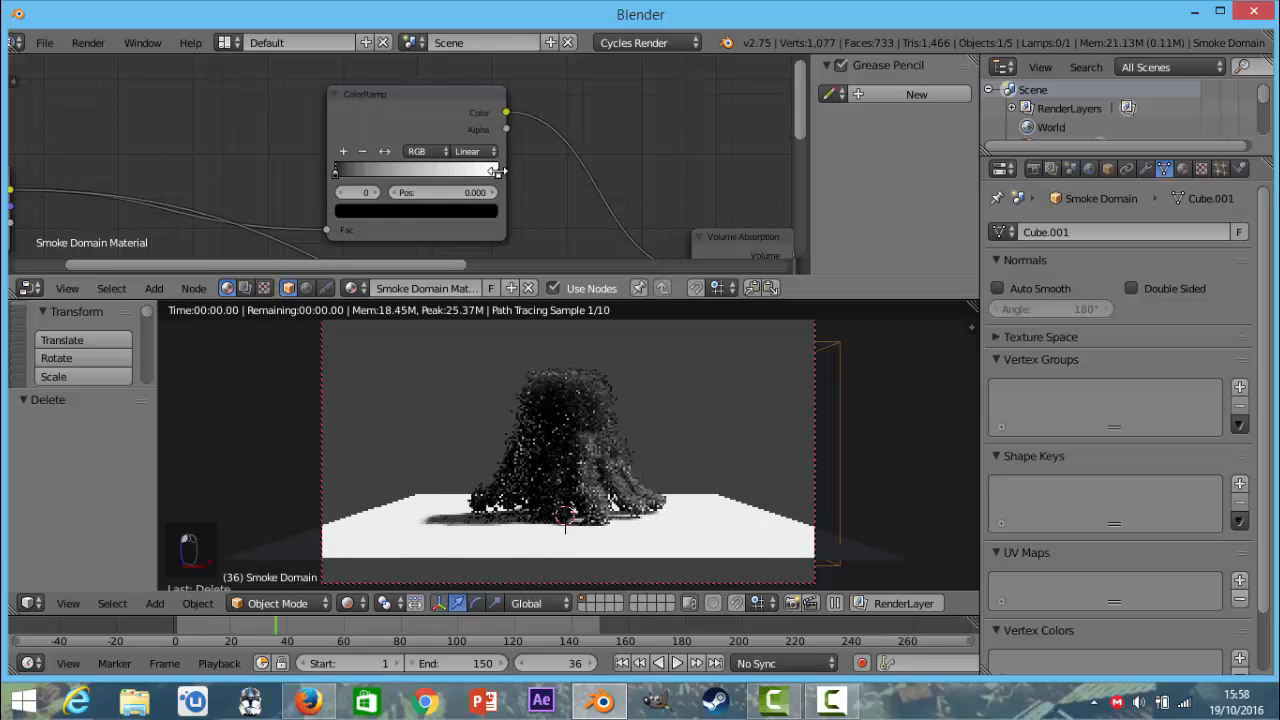
pyautogui.moveTo(497, 173); pyautogui.dragTo(349, 177)
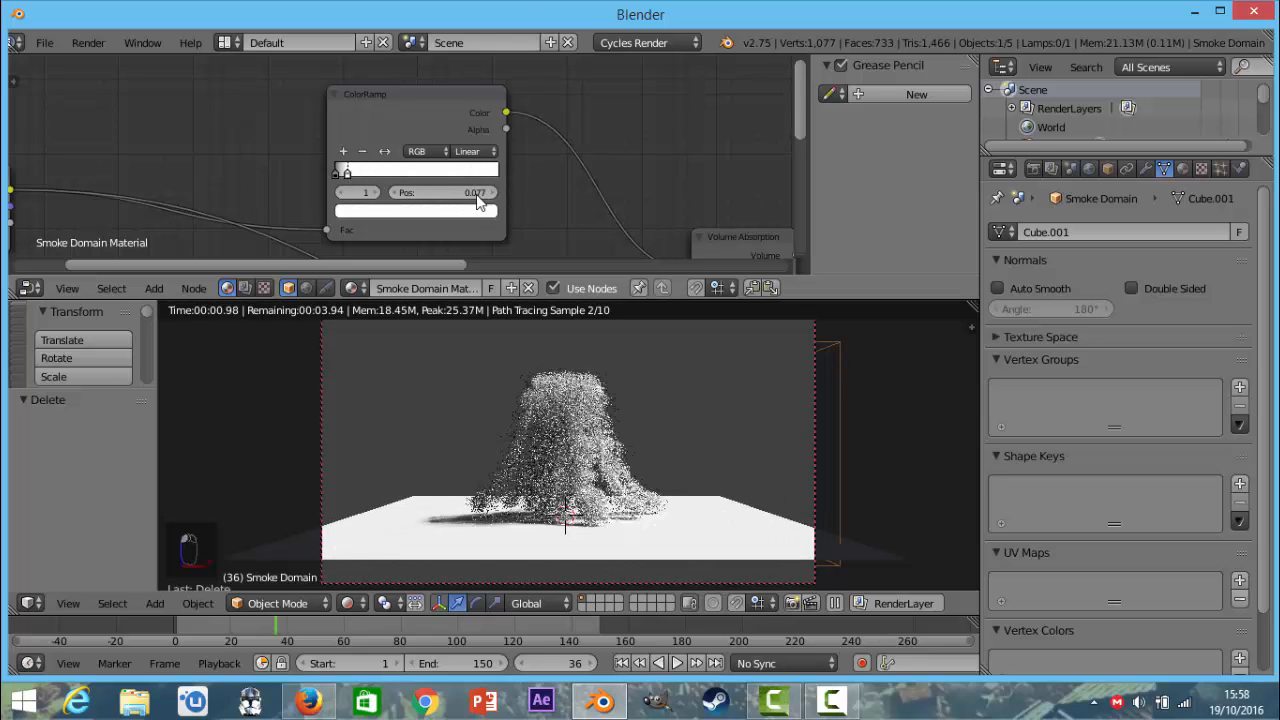
pyautogui.scroll(-2, 403, 194)
pyautogui.scroll(2, 403, 197)
# Return the ColorRamp's white stop to the far end and move its black stop well toward it.
pyautogui.moveTo(345, 175); pyautogui.dragTo(527, 182)
pyautogui.moveTo(340, 173); pyautogui.dragTo(455, 172)
# Move the Material Output and the last Add Shader node farther along to make room in the node tree.
pyautogui.scroll(-6, 448, 178)
pyautogui.moveTo(342, 257); pyautogui.dragTo(292, 120, button='middle')
pyautogui.scroll(-2, 338, 158)
pyautogui.scroll(4, 357, 158)
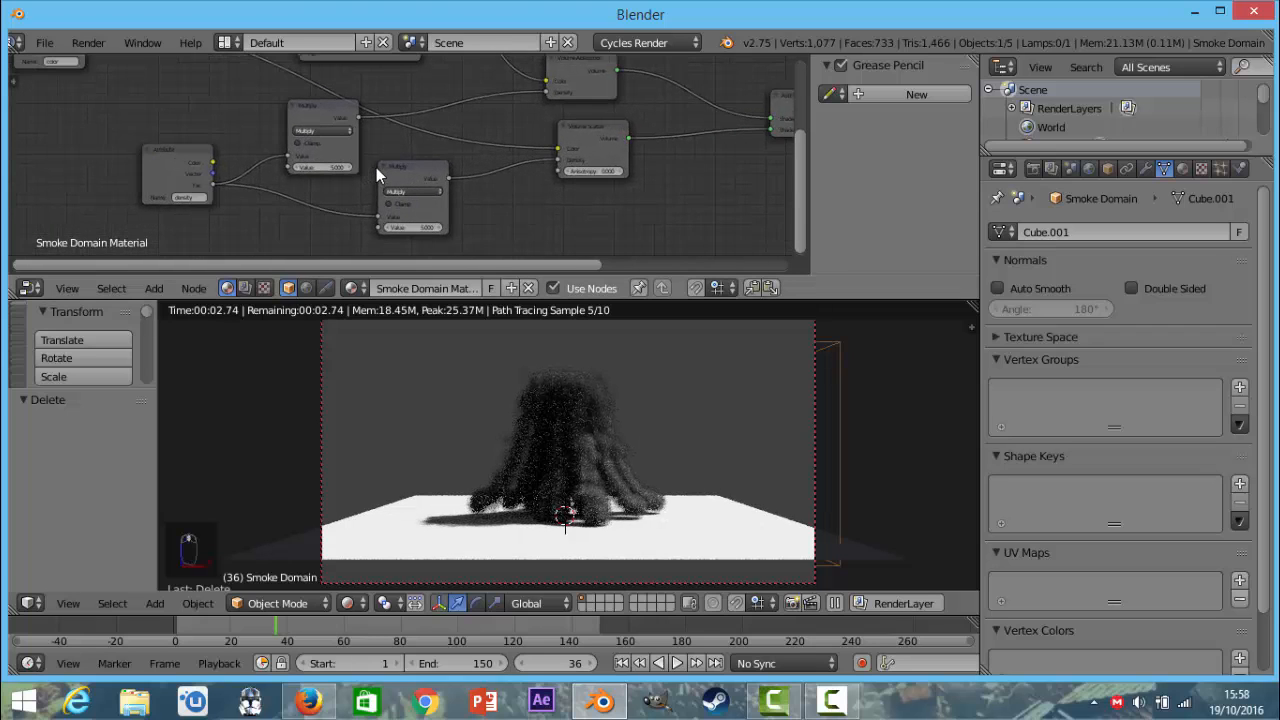
pyautogui.scroll(-5, 394, 164)
pyautogui.moveTo(470, 170); pyautogui.dragTo(145, 177, button='middle')
pyautogui.moveTo(497, 146); pyautogui.dragTo(557, 153)
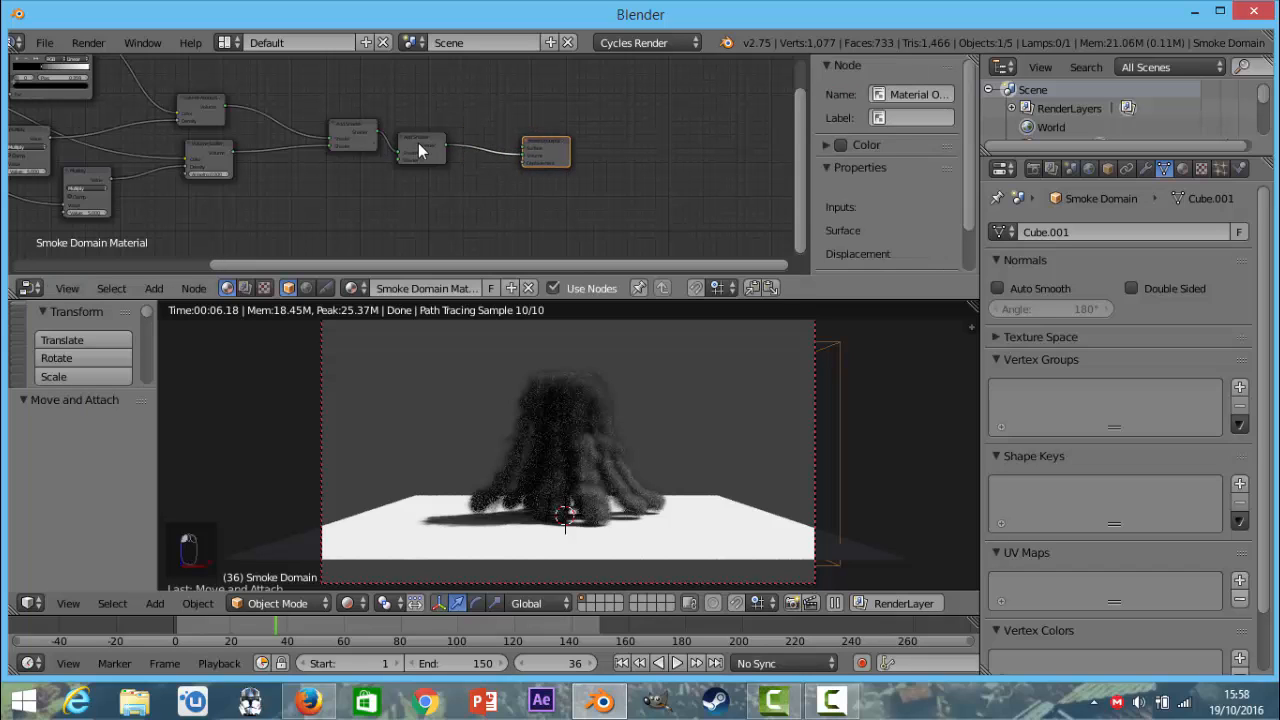
pyautogui.moveTo(422, 146); pyautogui.dragTo(454, 150)
# Add an Emission shader below the volume shaders and connect its output to the last Add Shader's free Shader input.
pyautogui.hotkey('shift', 'a')
pyautogui.moveTo(428, 190)
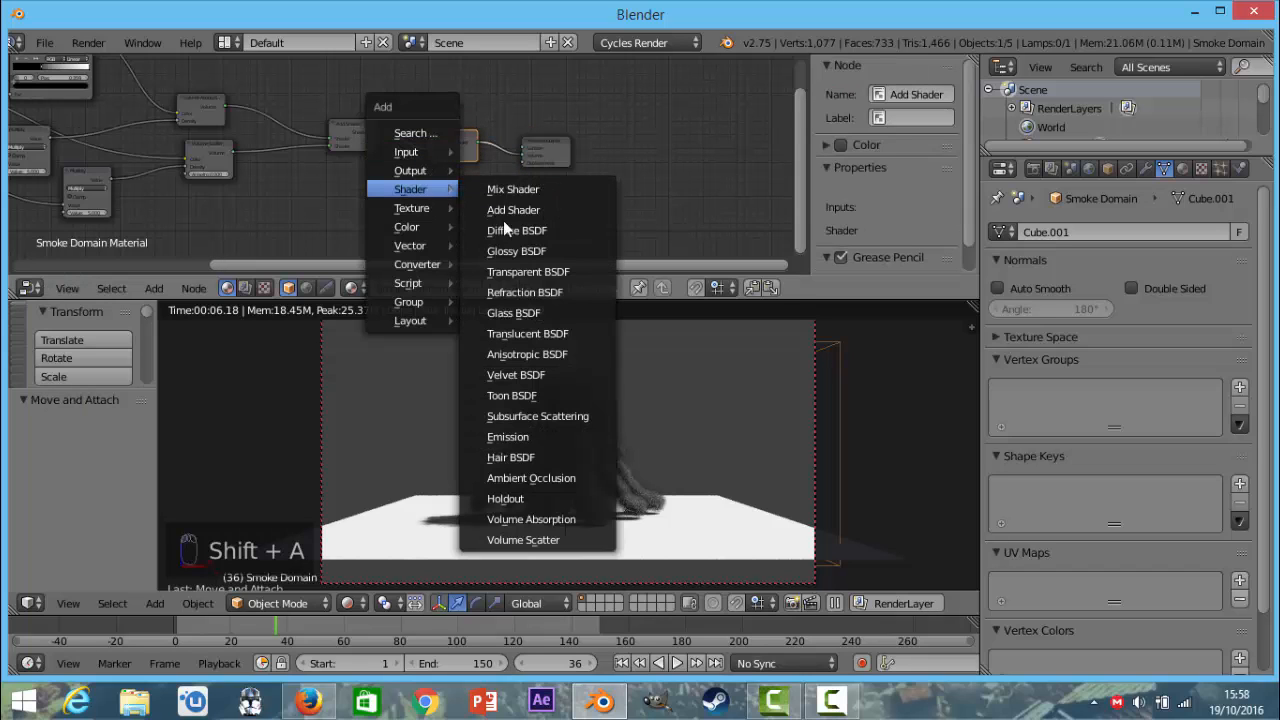
pyautogui.click(512, 437)
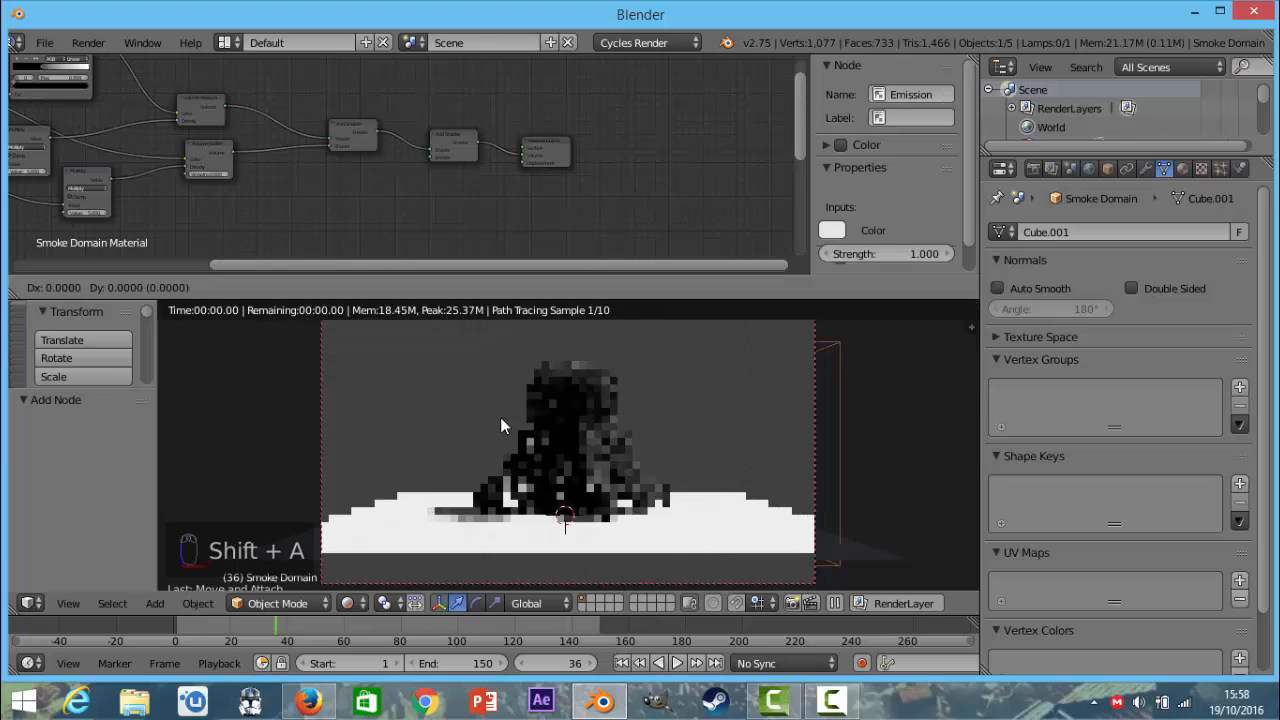
pyautogui.click(309, 200)
pyautogui.moveTo(333, 193); pyautogui.dragTo(428, 157)
pyautogui.scroll(-2, 332, 202)
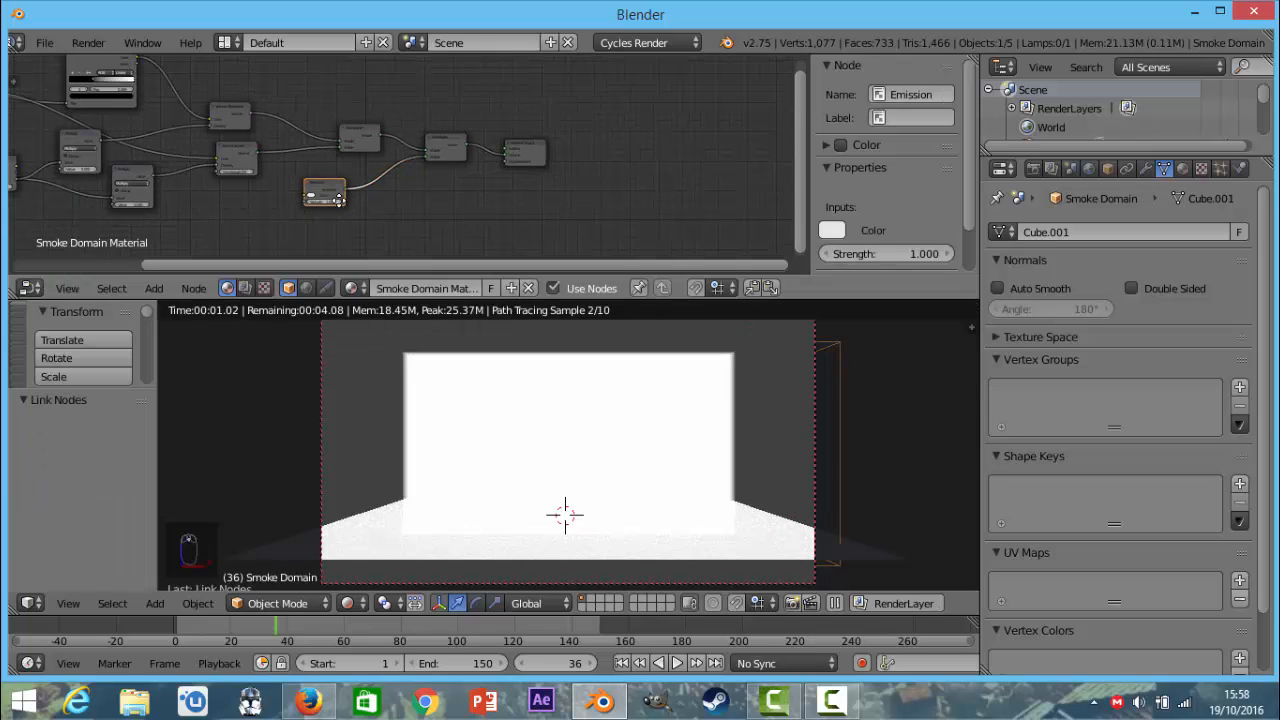
pyautogui.moveTo(326, 204); pyautogui.dragTo(491, 123, button='middle')
pyautogui.scroll(3, 424, 220)
pyautogui.scroll(-2, 412, 171)
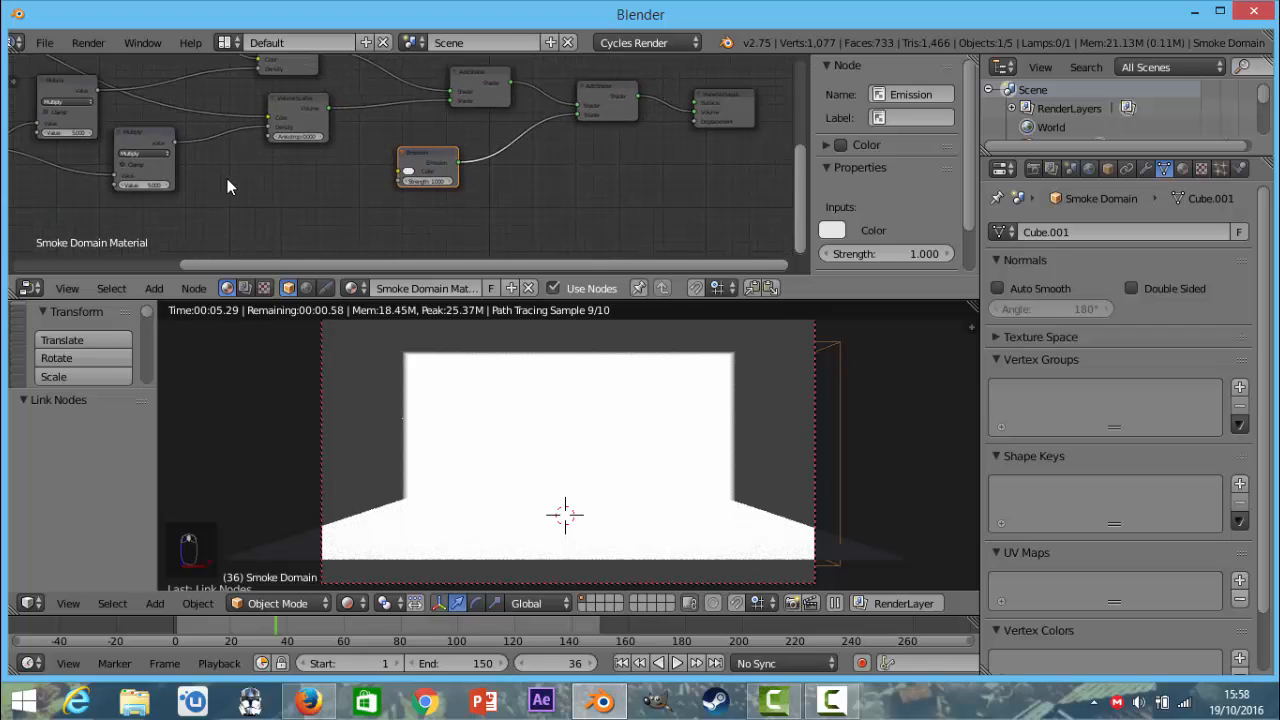
# Duplicate the density Attribute node, place the copy below the lower Multiply node and set its attribute name to flame.
pyautogui.moveTo(227, 178); pyautogui.dragTo(344, 176, button='middle')
pyautogui.click(65, 125)
pyautogui.hotkey('shift', 'd')
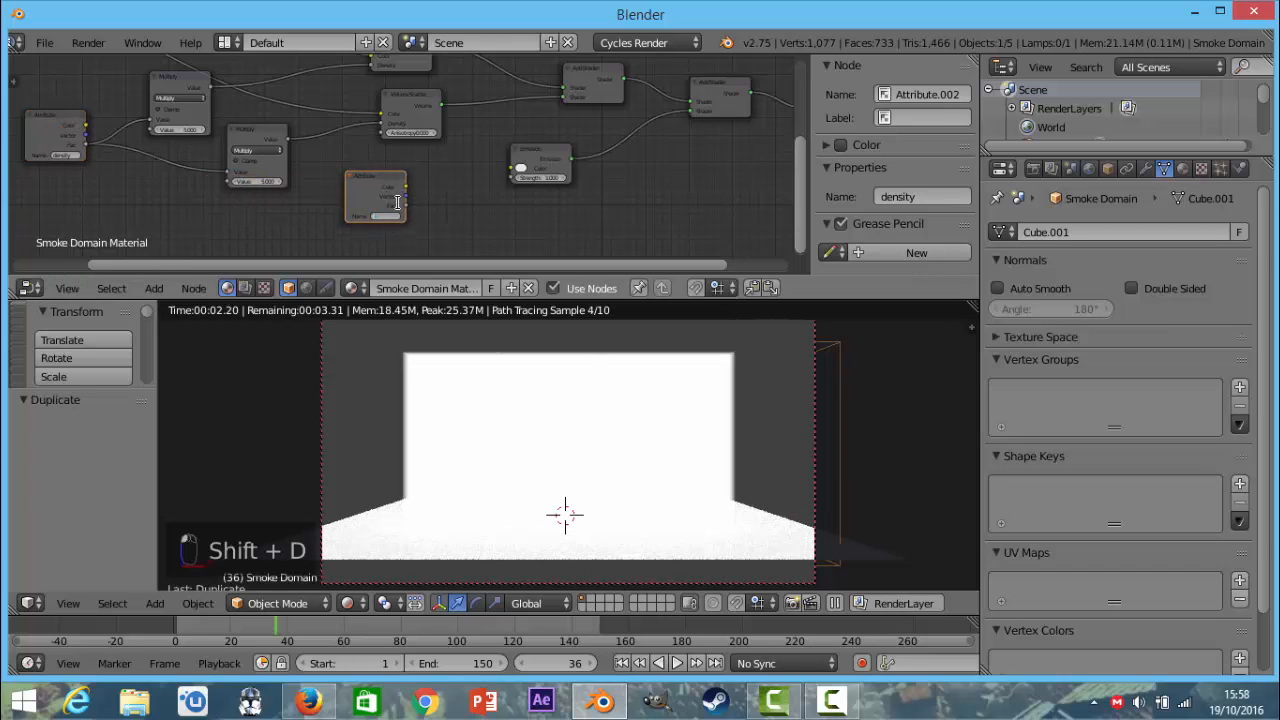
pyautogui.click(397, 202)
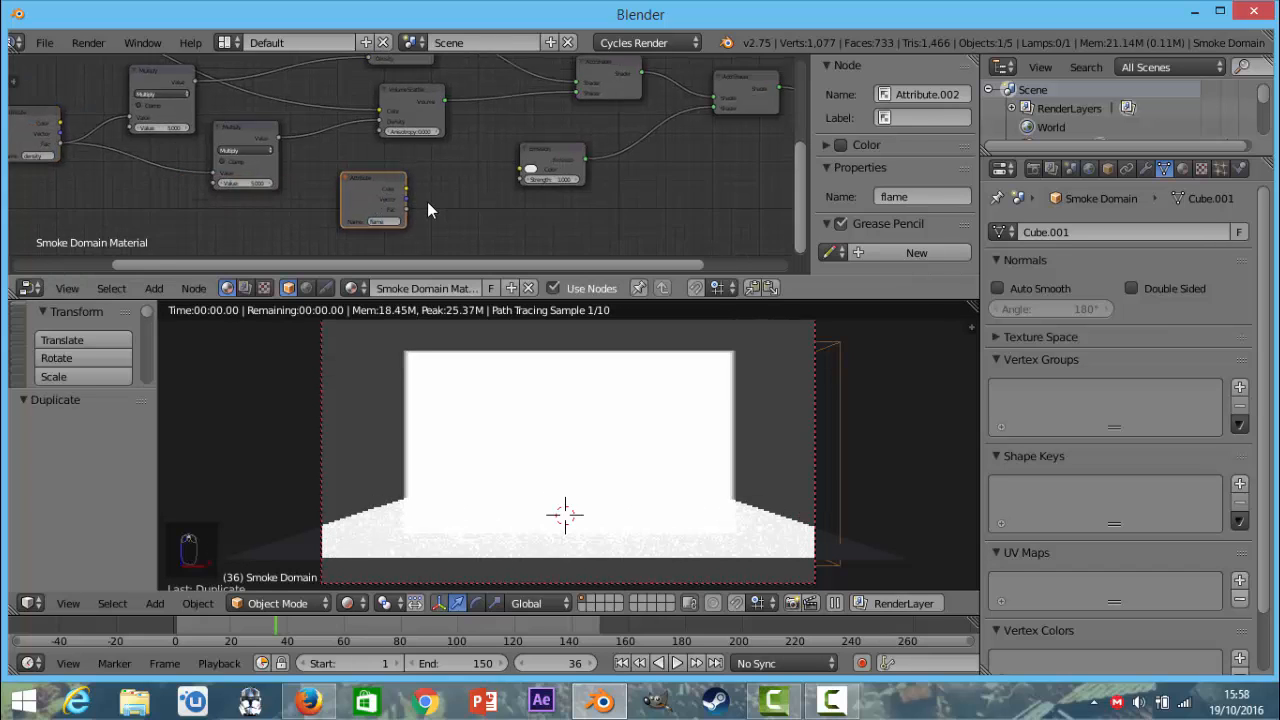
pyautogui.scroll(2, 527, 150)
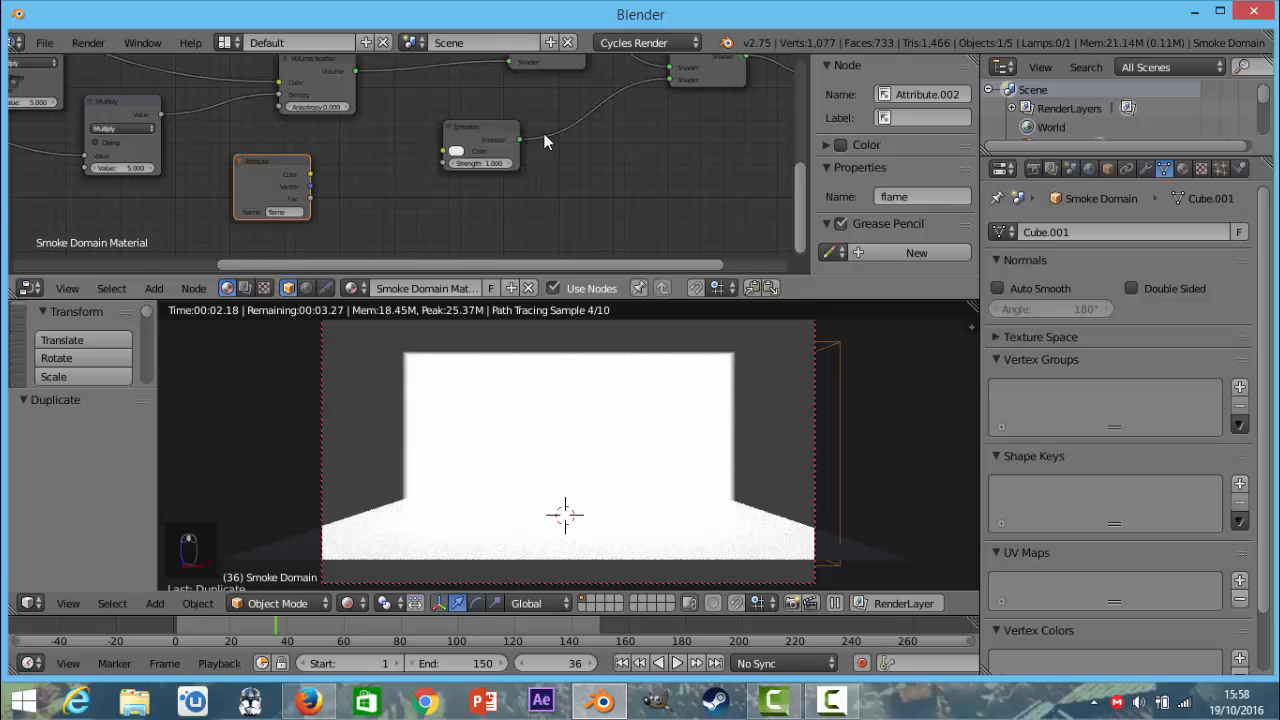
# Add a ColorRamp between the flame Attribute and the Emission shader, linking Fac into it and its Color output to the Emission Color.
pyautogui.moveTo(480, 145); pyautogui.dragTo(545, 147)
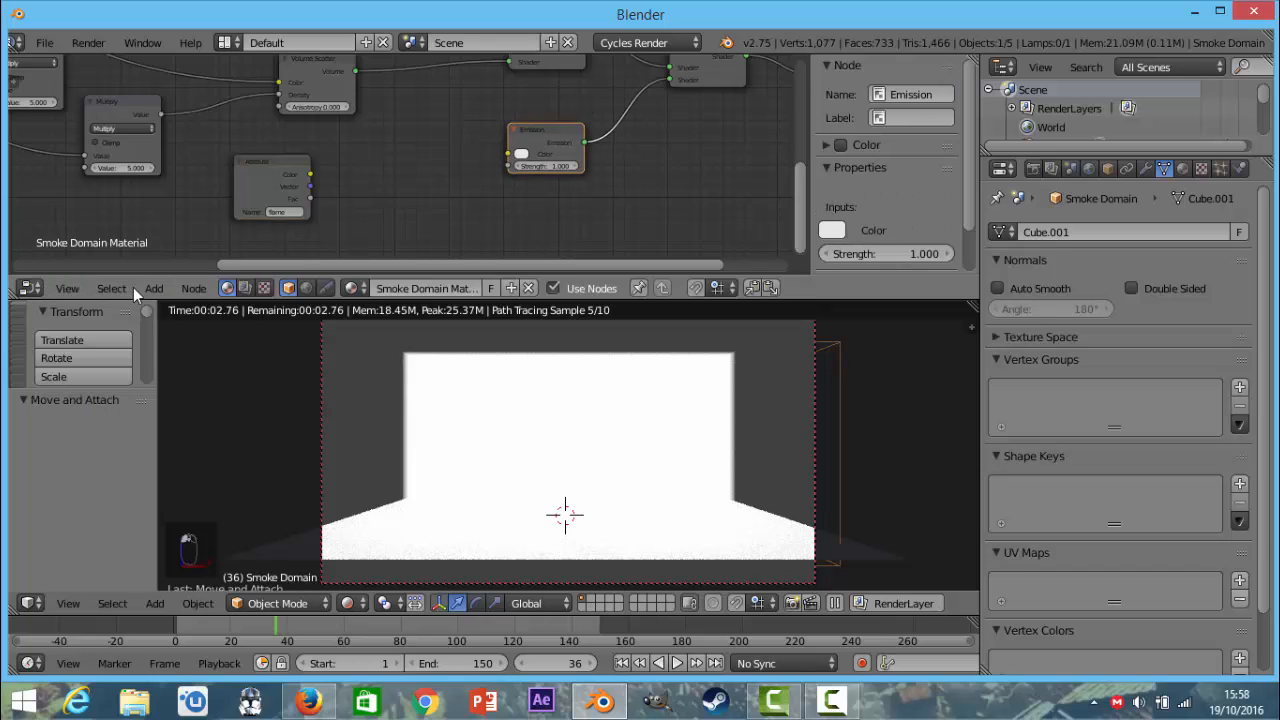
pyautogui.click(153, 288)
pyautogui.moveTo(189, 136)
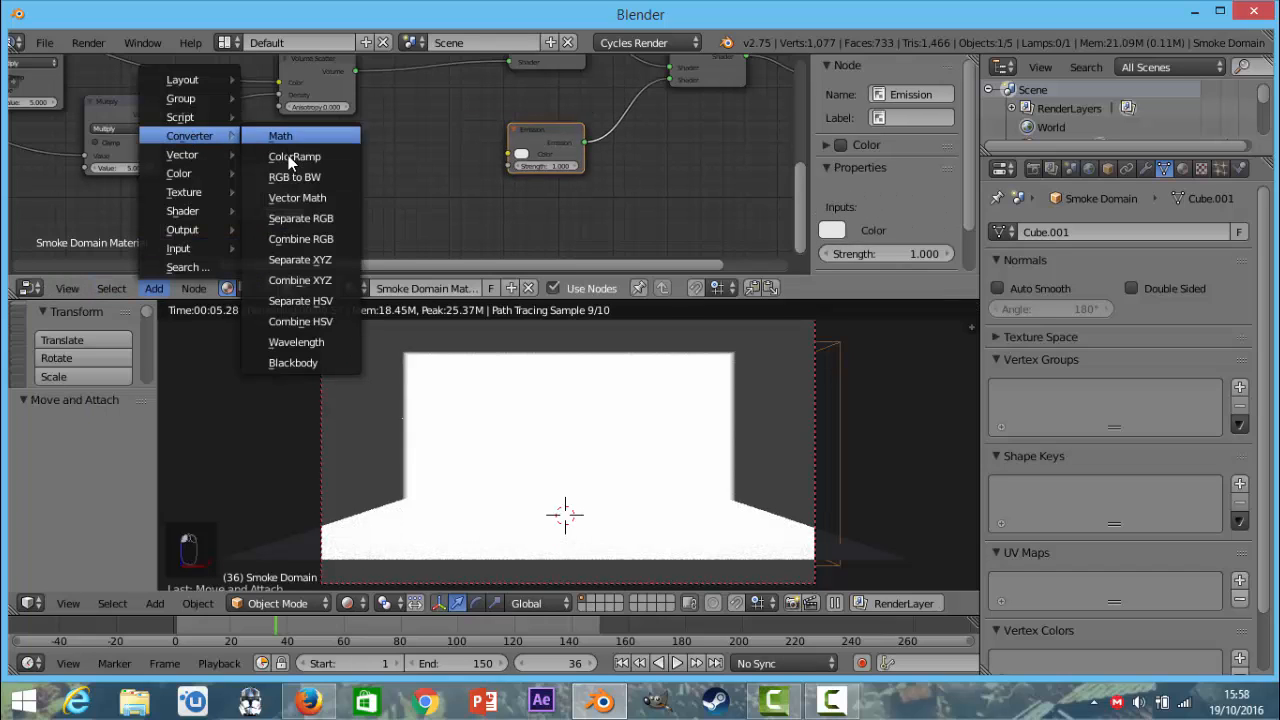
pyautogui.click(288, 155)
pyautogui.click(357, 128)
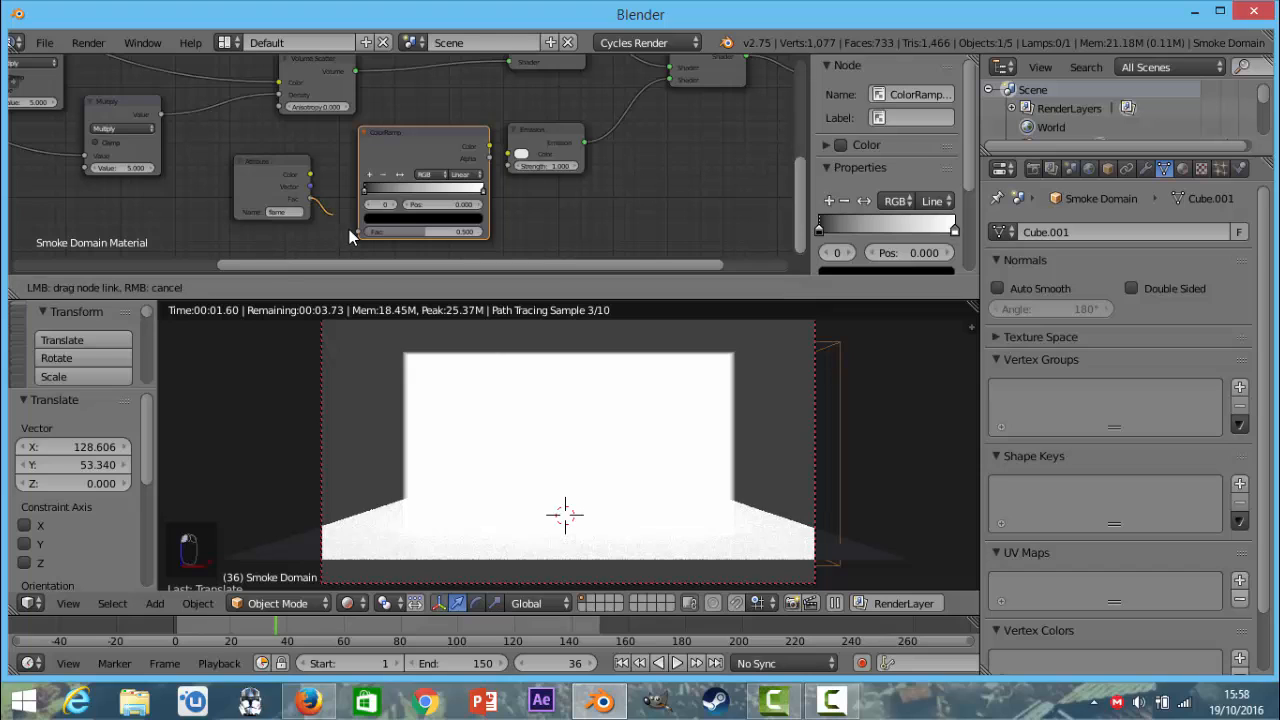
pyautogui.moveTo(310, 198); pyautogui.dragTo(358, 232)
pyautogui.moveTo(489, 146); pyautogui.dragTo(509, 160)
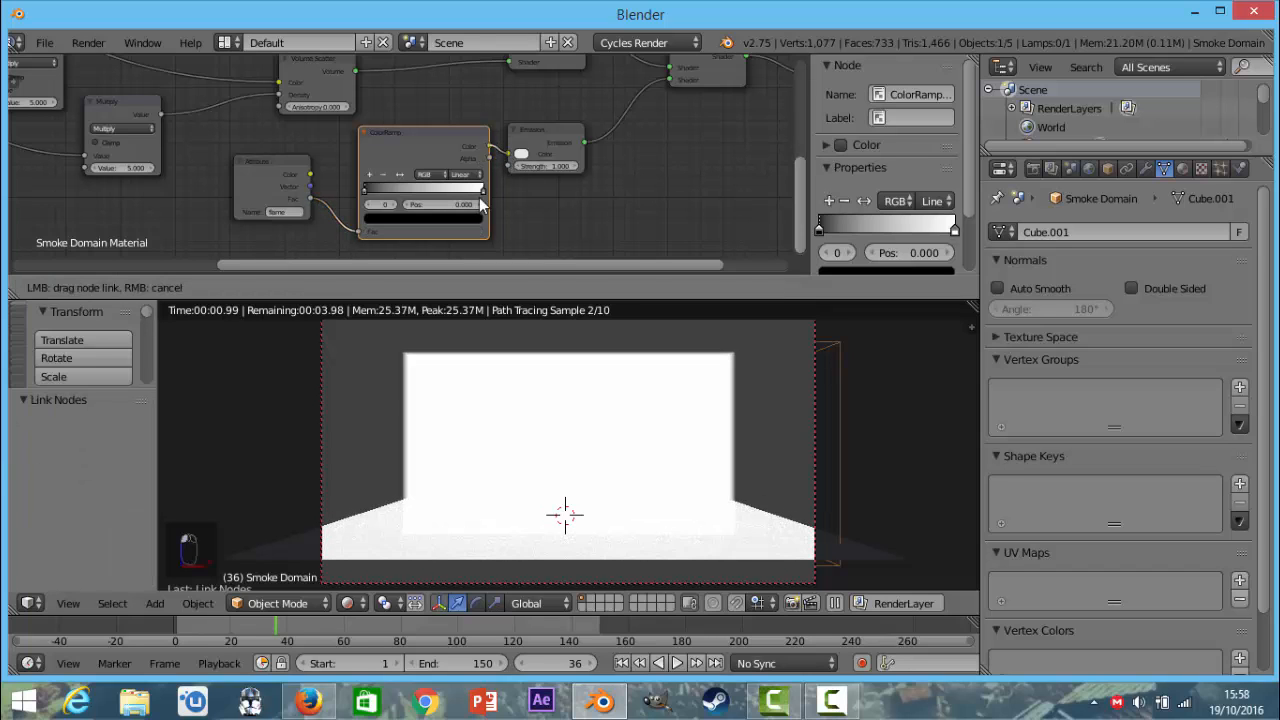
# Try a mid-grey colour of 0.369 on the flame ColorRamp's black stop and return it to black.
pyautogui.scroll(2, 478, 203)
pyautogui.moveTo(400, 153); pyautogui.dragTo(395, 151)
pyautogui.scroll(3, 395, 151)
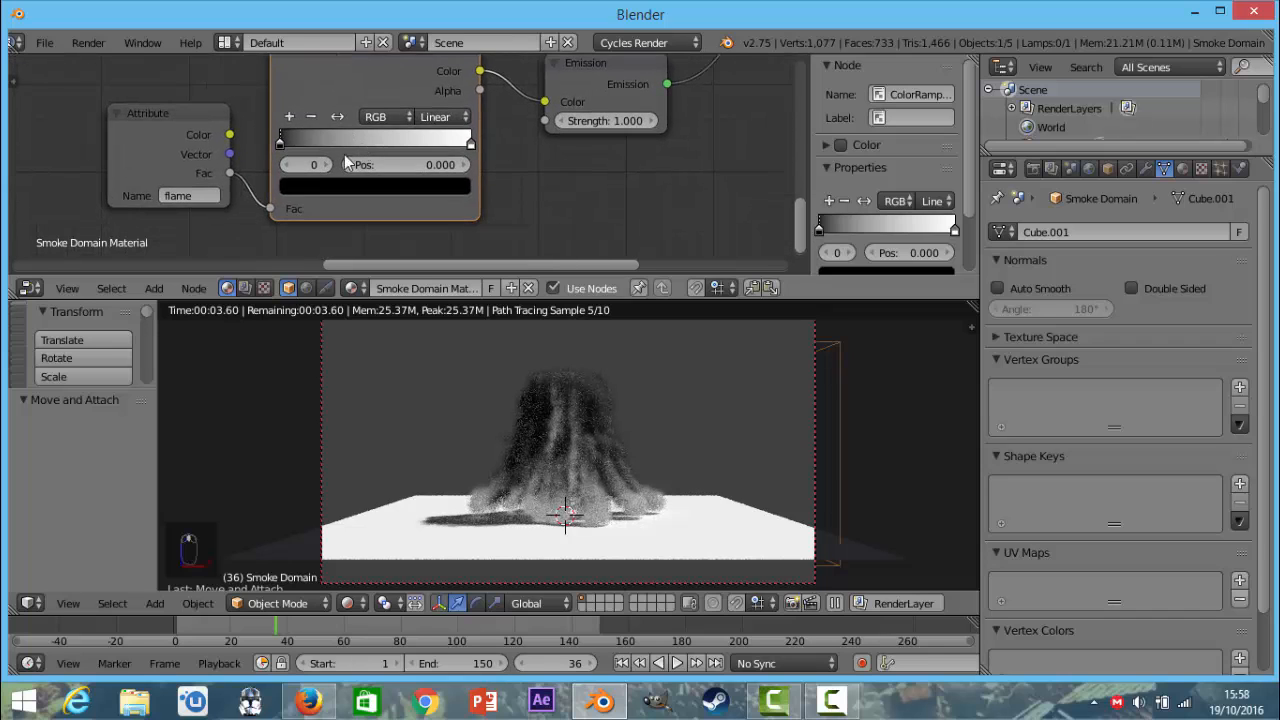
pyautogui.scroll(3, 345, 163)
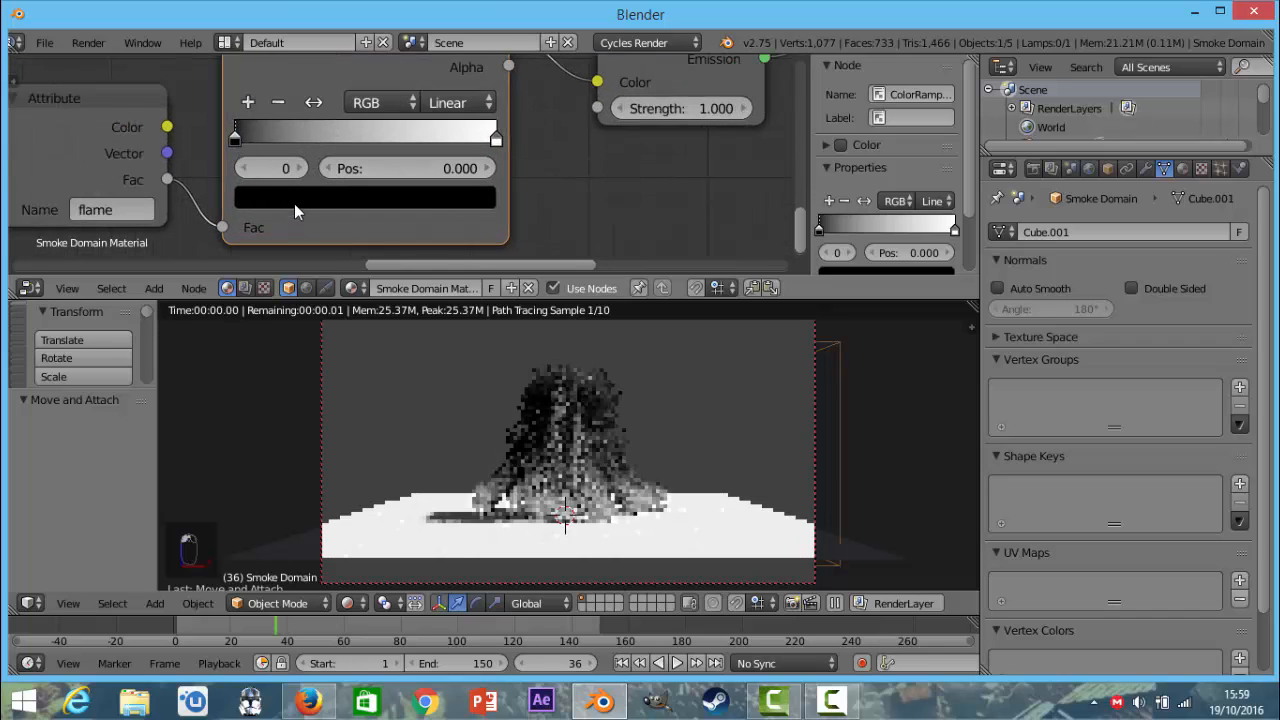
pyautogui.click(294, 198)
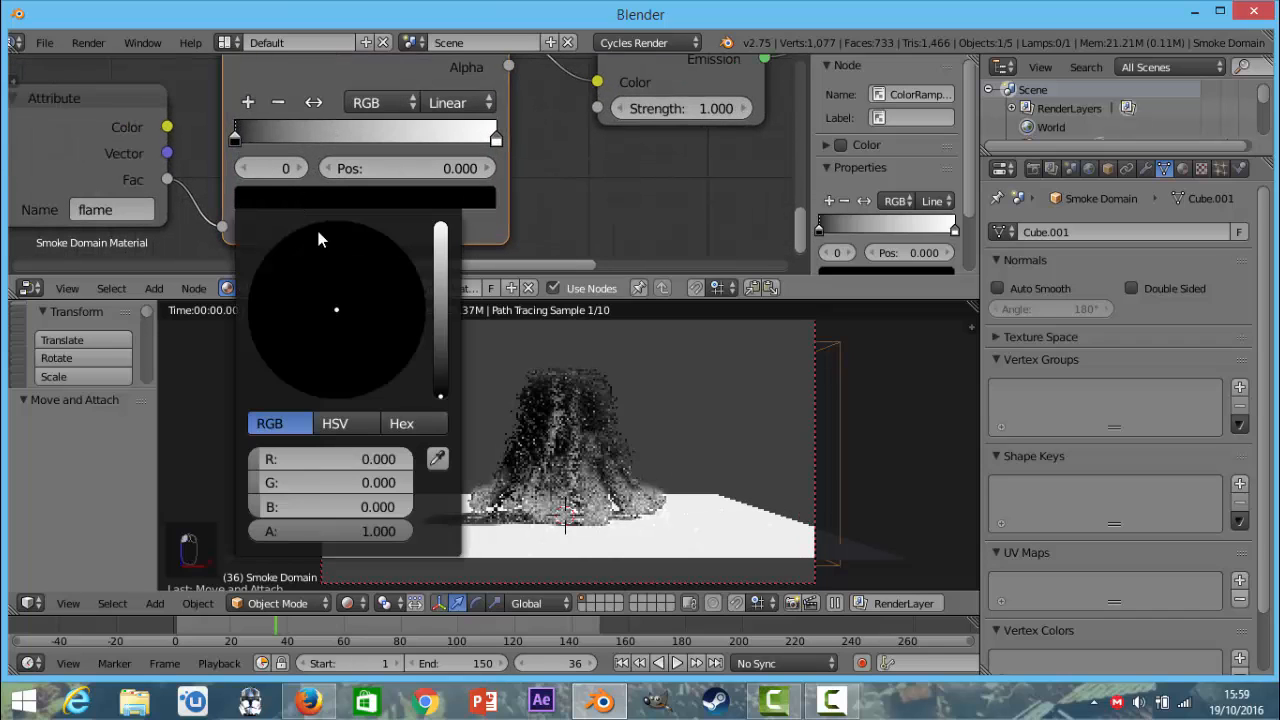
pyautogui.click(437, 284)
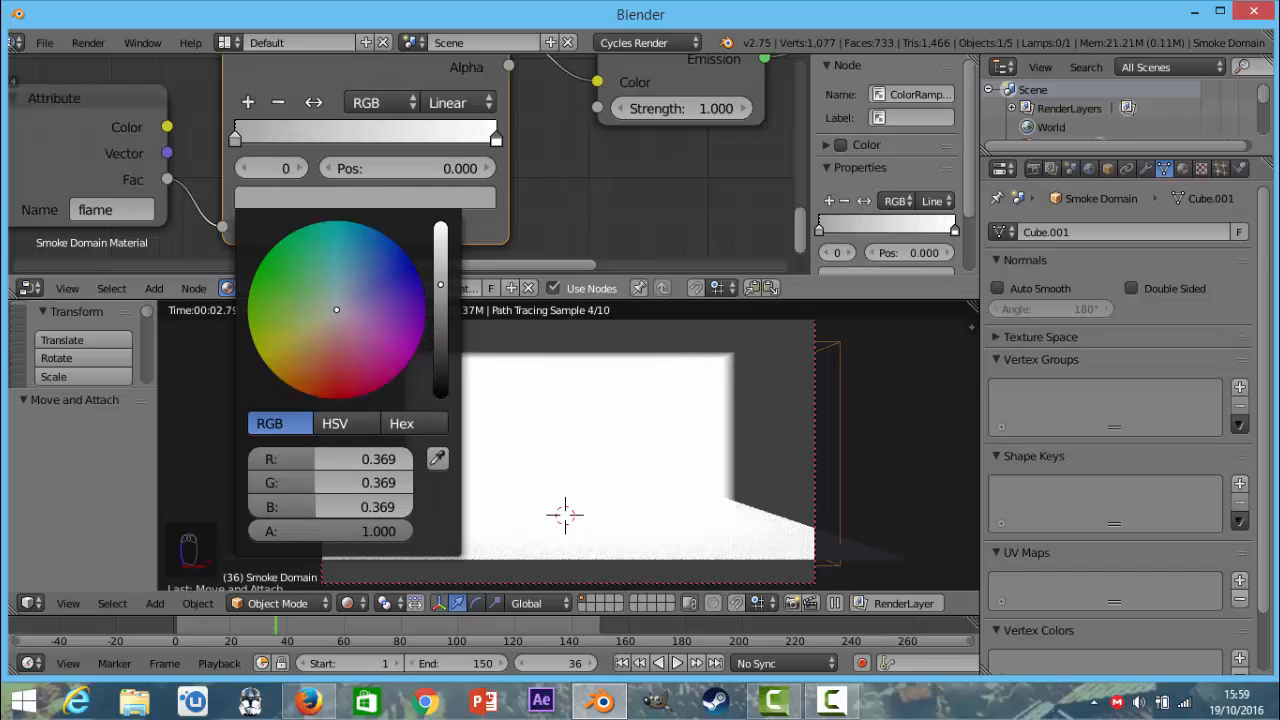
pyautogui.moveTo(440, 284); pyautogui.dragTo(440, 397)
# Add a stop to the flame ColorRamp at position 0.132 and colour it a saturated orange-red.
pyautogui.click(252, 104)
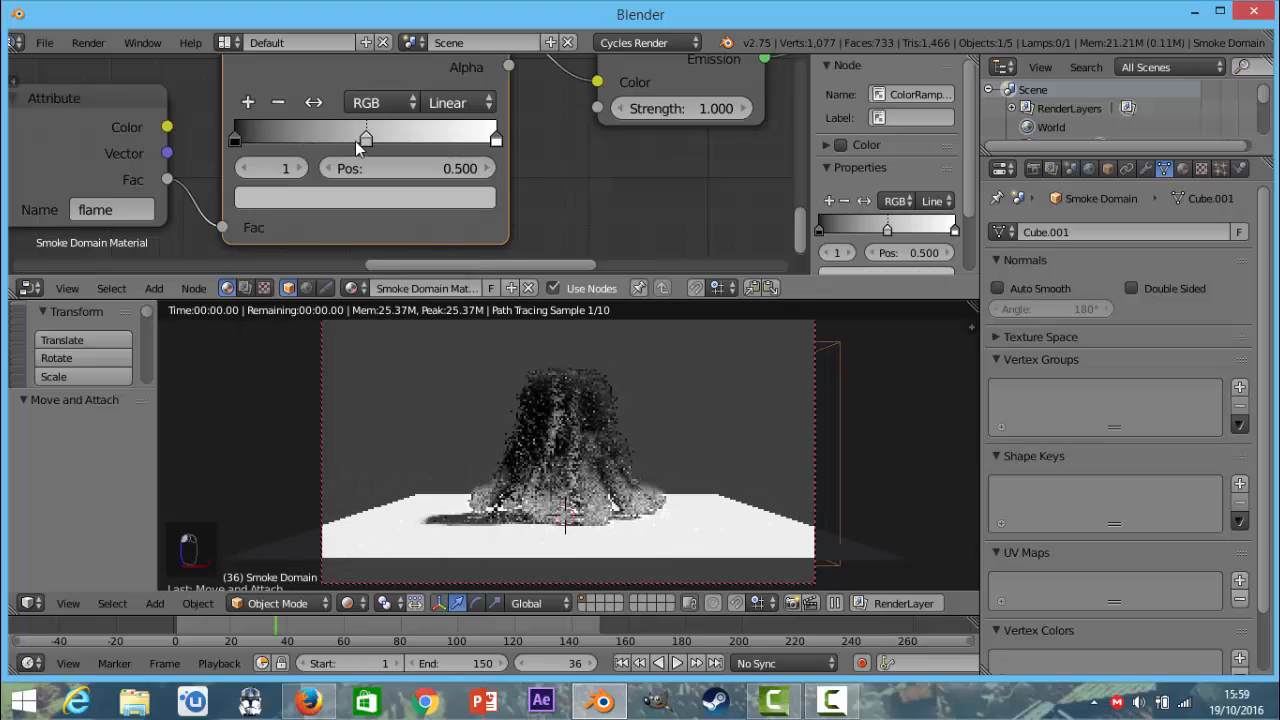
pyautogui.moveTo(303, 141); pyautogui.dragTo(270, 140)
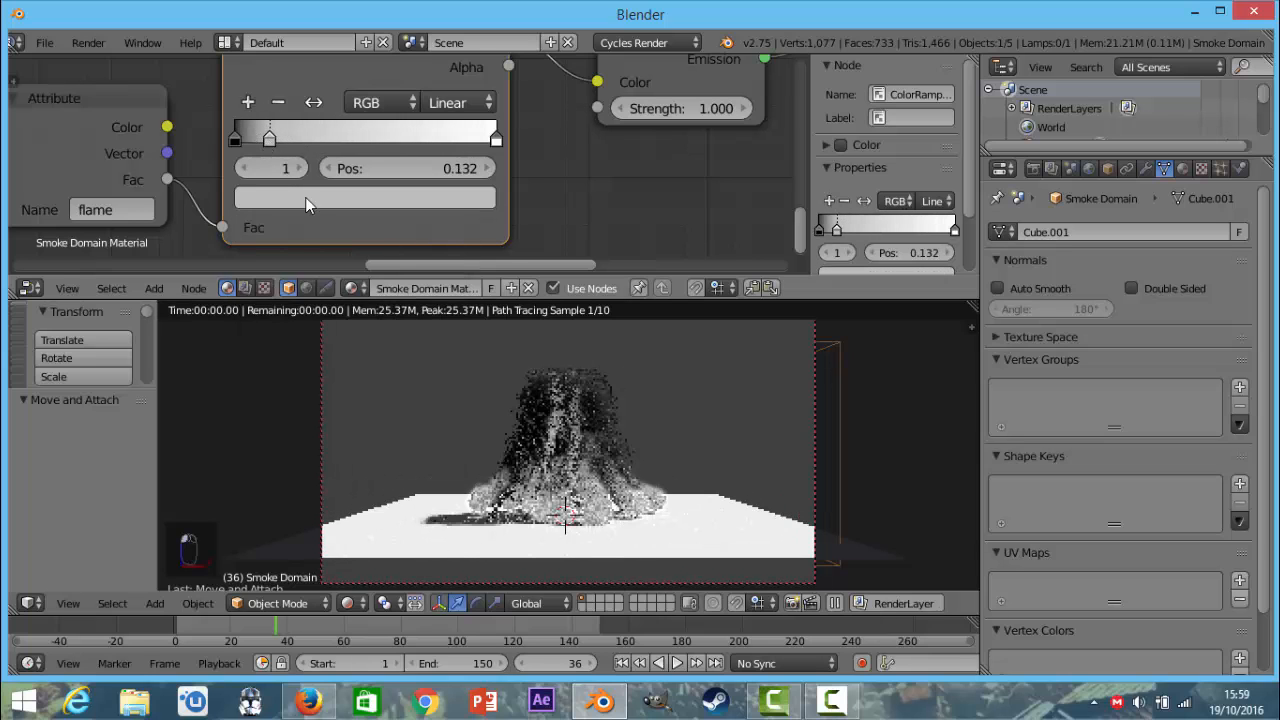
pyautogui.click(305, 197)
pyautogui.click(325, 350)
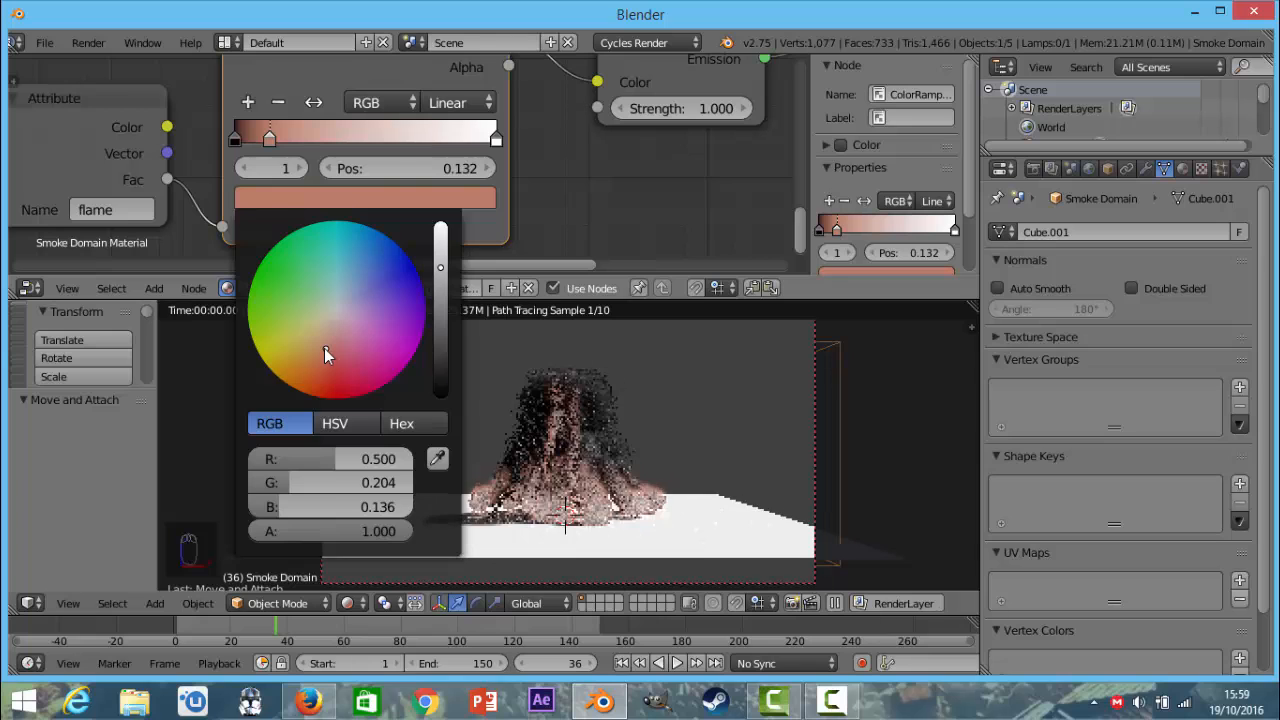
pyautogui.moveTo(324, 349); pyautogui.dragTo(322, 384)
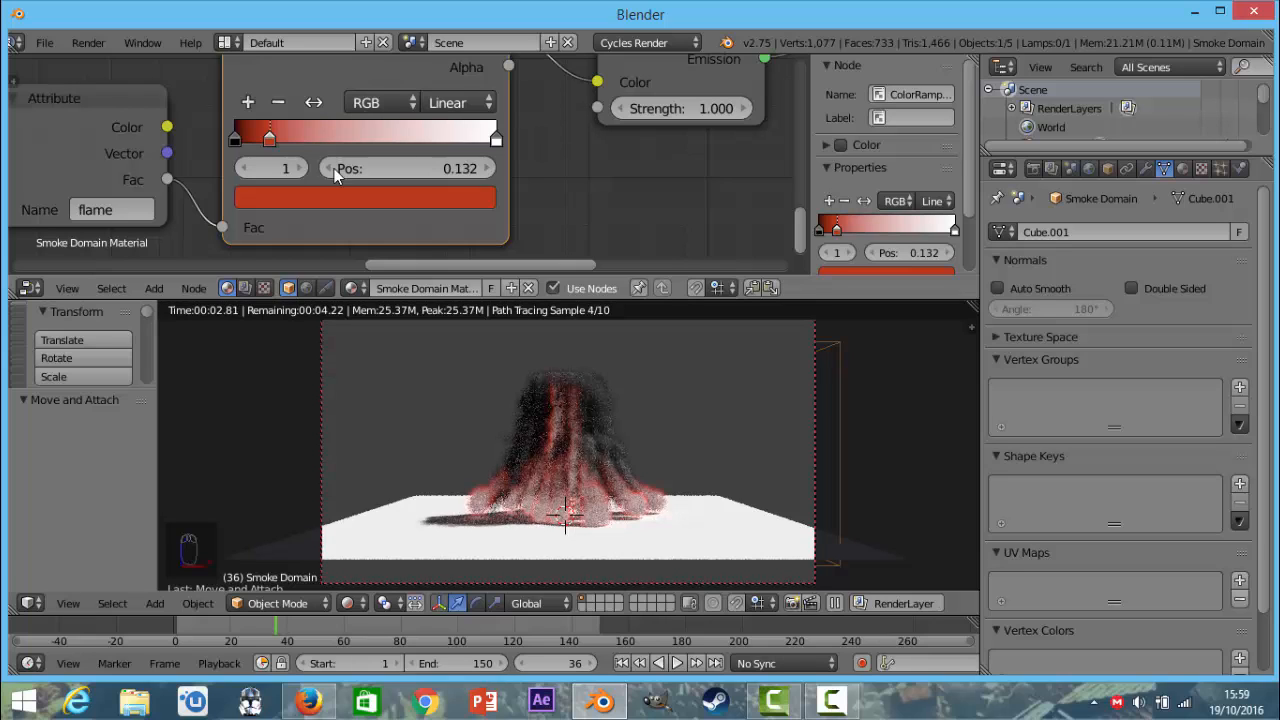
# Add another stop to the flame ColorRamp at position 0.448 and colour it a light orange-brown.
pyautogui.click(250, 104)
pyautogui.moveTo(305, 150); pyautogui.dragTo(352, 150)
pyautogui.click(341, 199)
pyautogui.moveTo(320, 360); pyautogui.dragTo(317, 348)
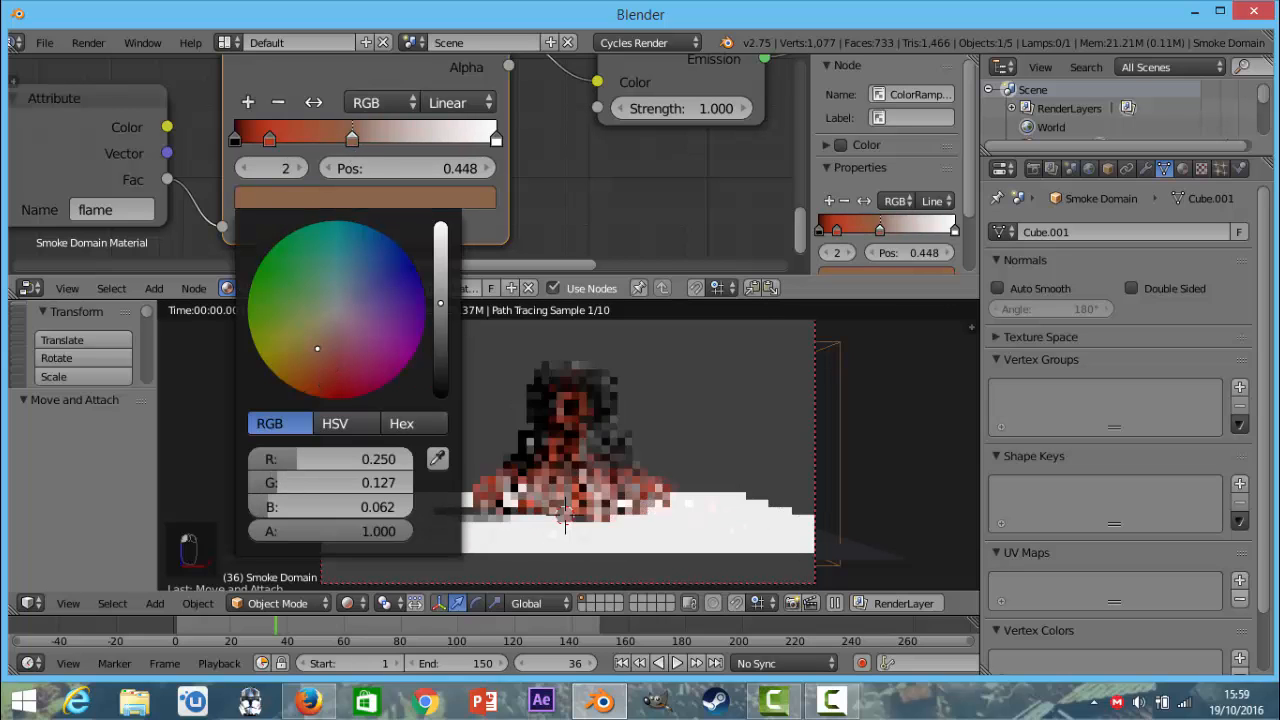
pyautogui.moveTo(441, 316); pyautogui.dragTo(445, 260)
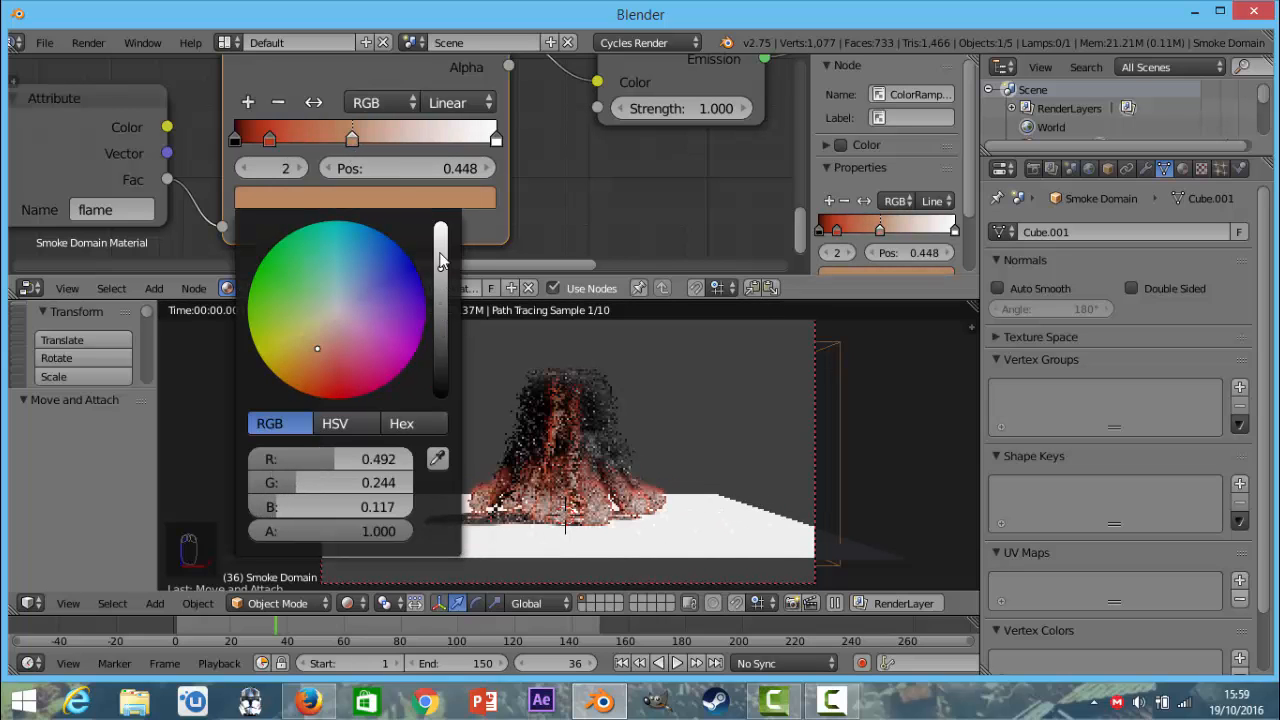
# Add a further stop to the flame ColorRamp at position 0.753 and colour it a bright pale yellow.
pyautogui.click(249, 102)
pyautogui.moveTo(320, 146); pyautogui.dragTo(432, 143)
pyautogui.click(382, 199)
pyautogui.moveTo(327, 336)
pyautogui.mouseDown()
pyautogui.moveTo(333, 324)
pyautogui.moveTo(319, 324)
pyautogui.mouseUp()
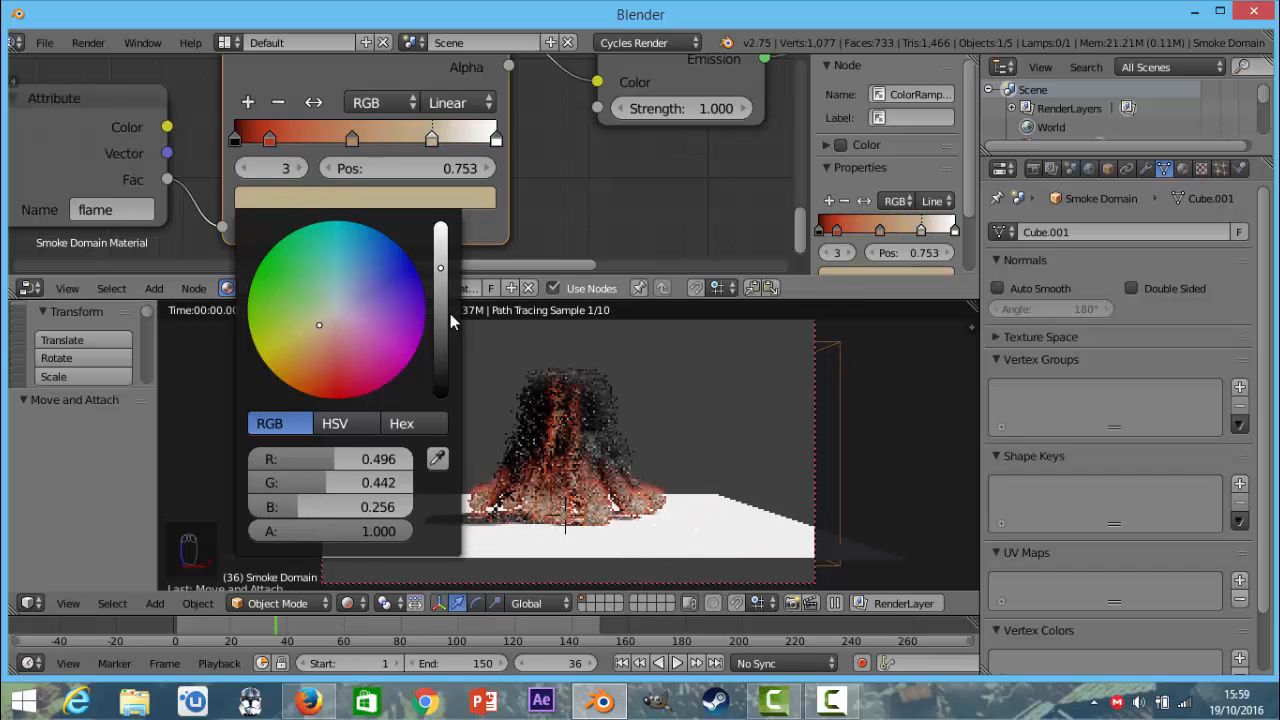
pyautogui.click(441, 248)
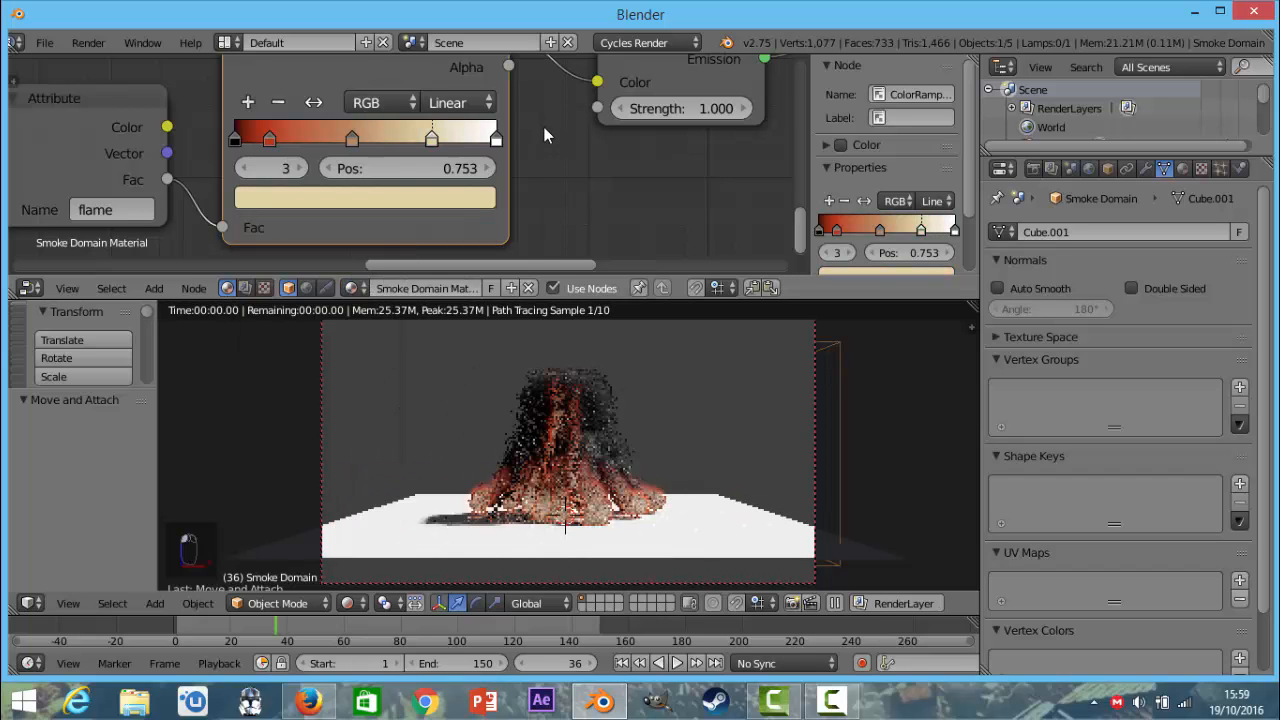
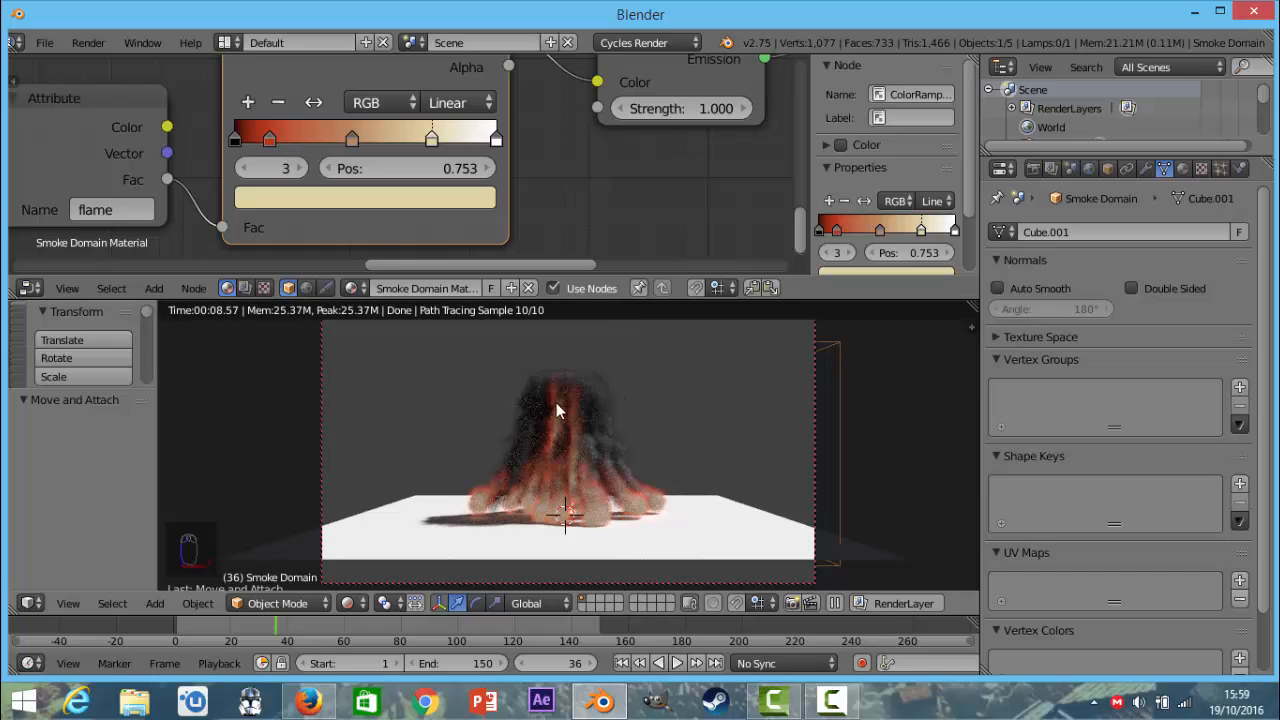
# Switch the 3D viewport from the rendered preview to Solid shading.
pyautogui.scroll(-1, 553, 420)
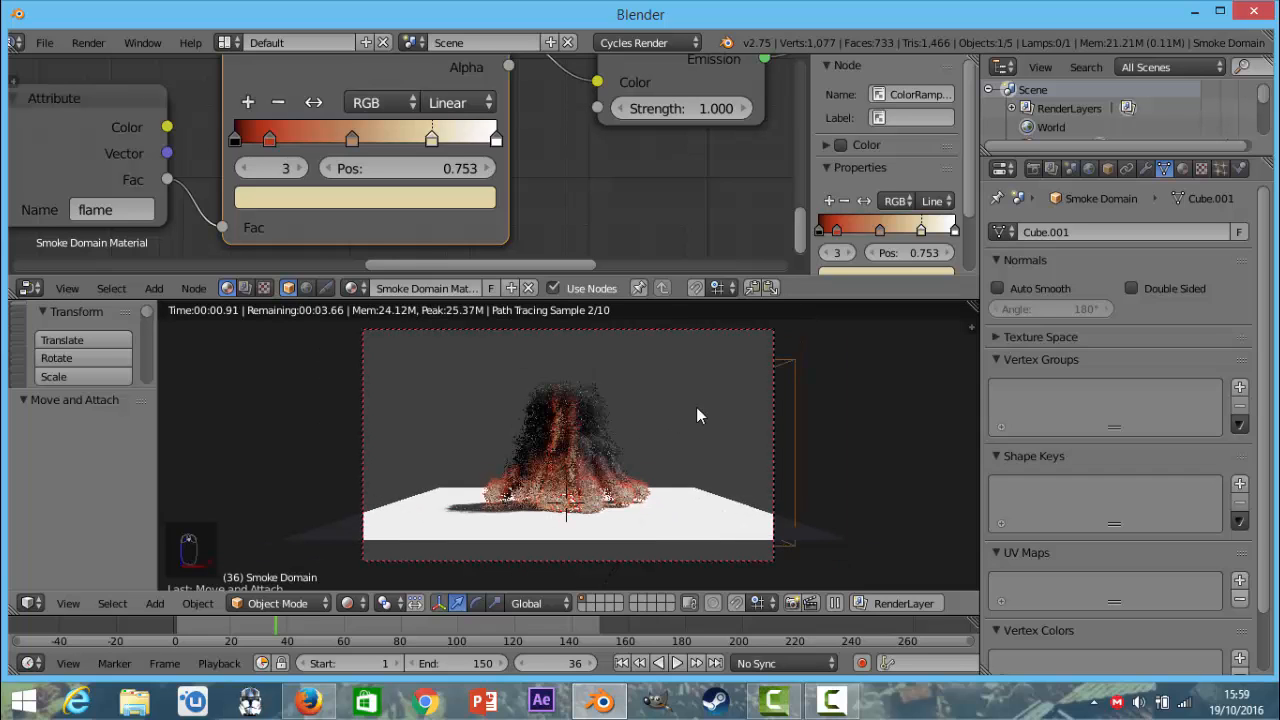
pyautogui.scroll(-3, 425, 207)
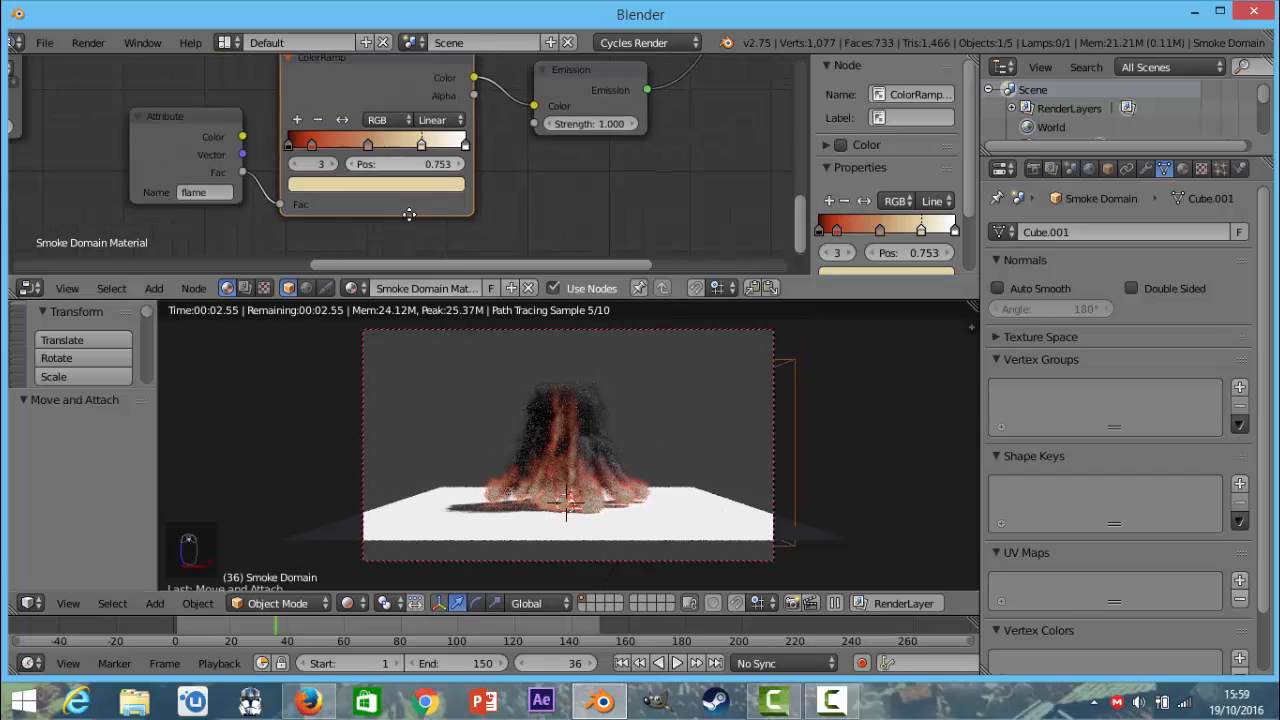
pyautogui.scroll(-4, 440, 202)
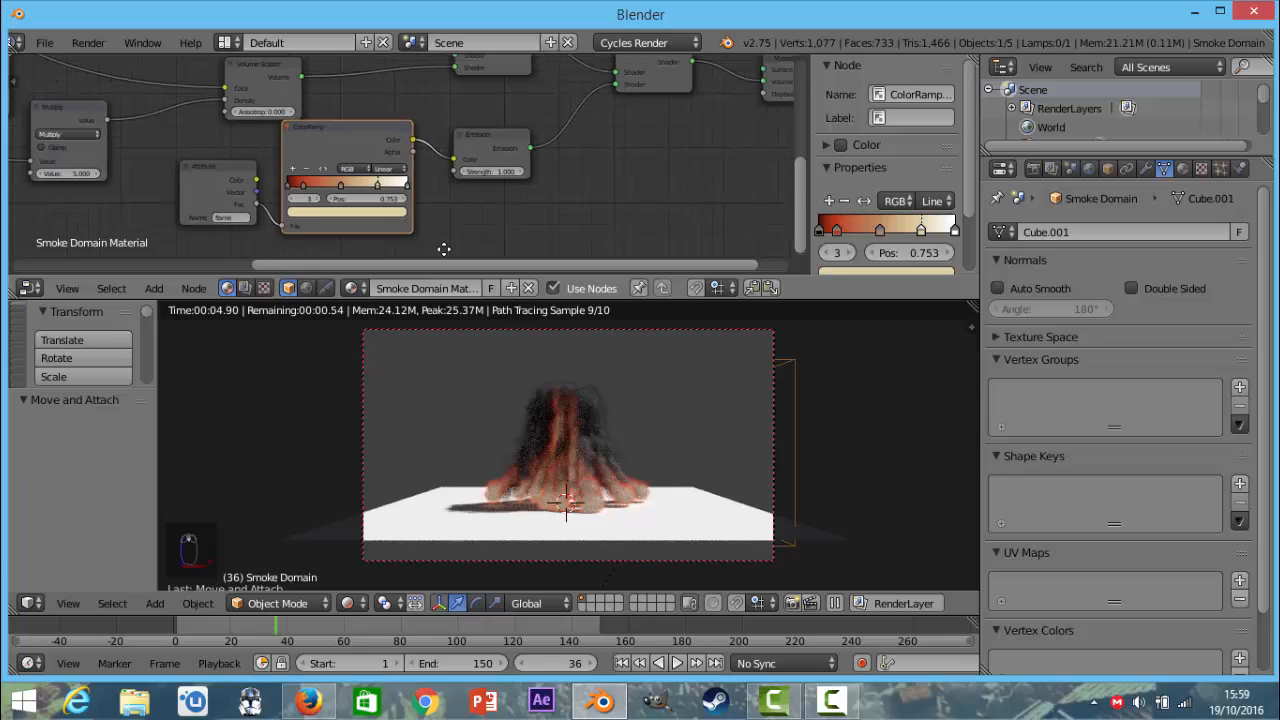
pyautogui.scroll(-5, 469, 190)
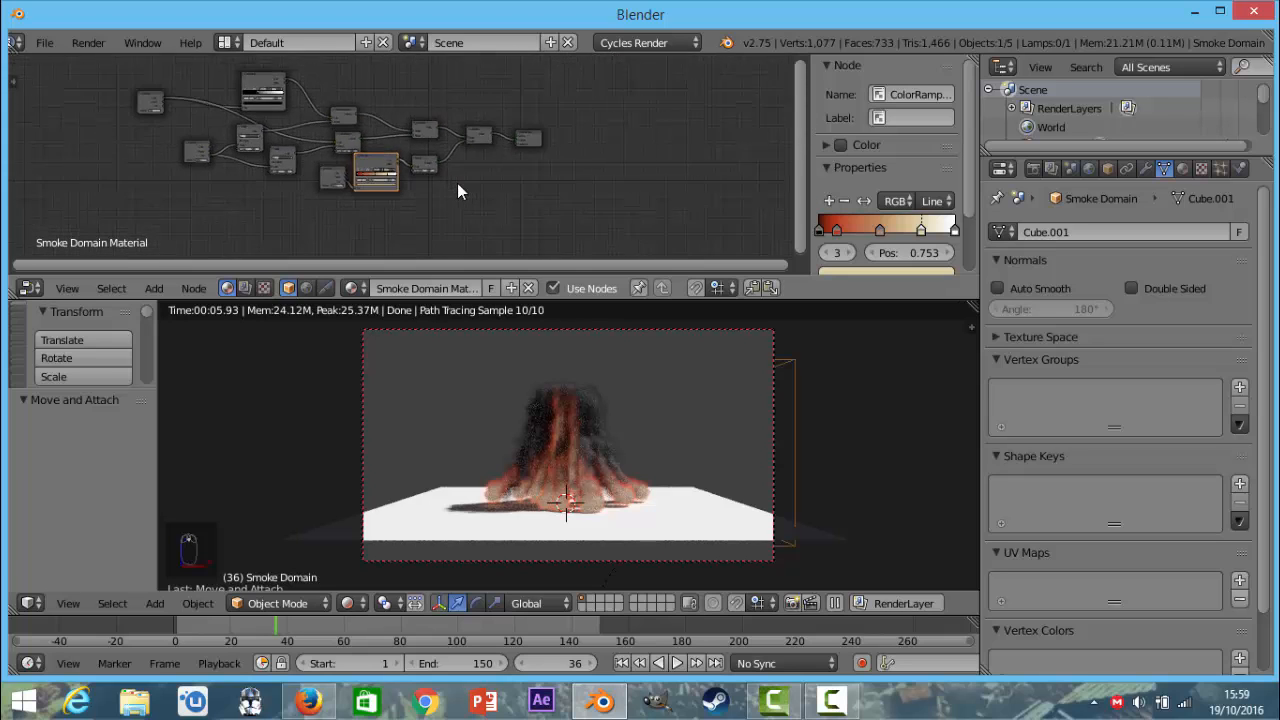
pyautogui.moveTo(458, 186); pyautogui.dragTo(486, 147, button='middle')
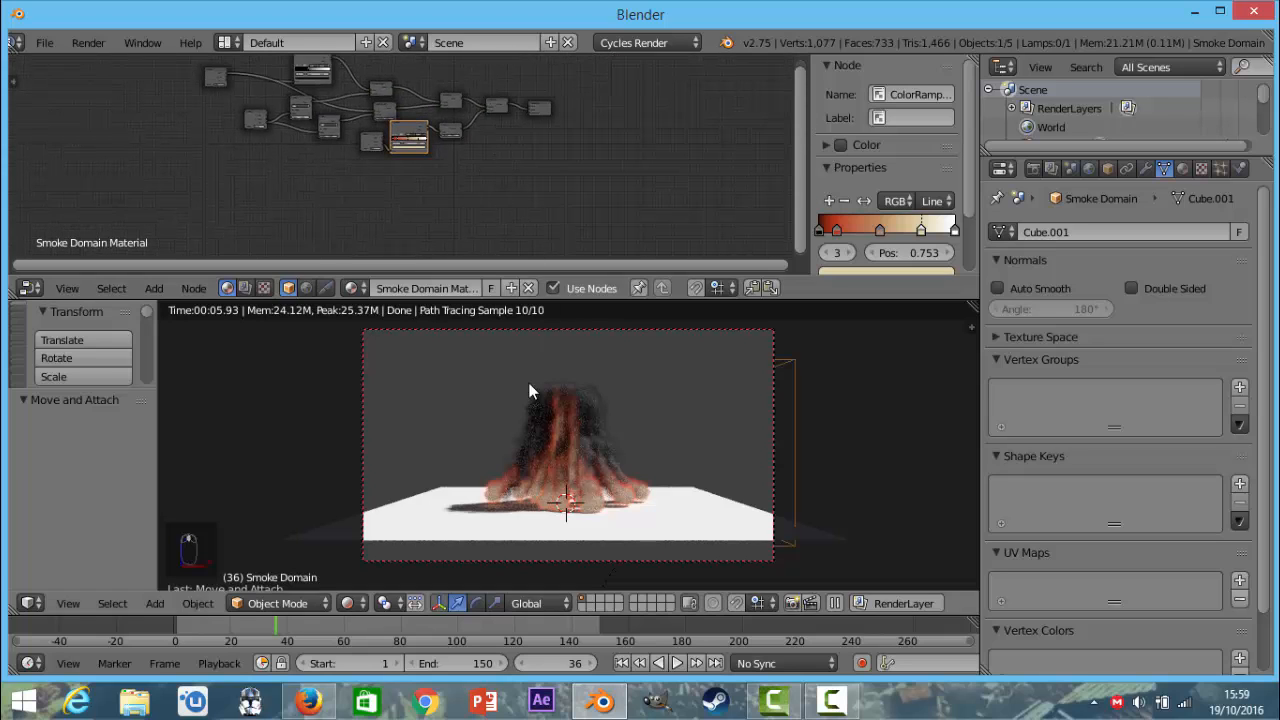
pyautogui.click(347, 603)
pyautogui.click(385, 535)
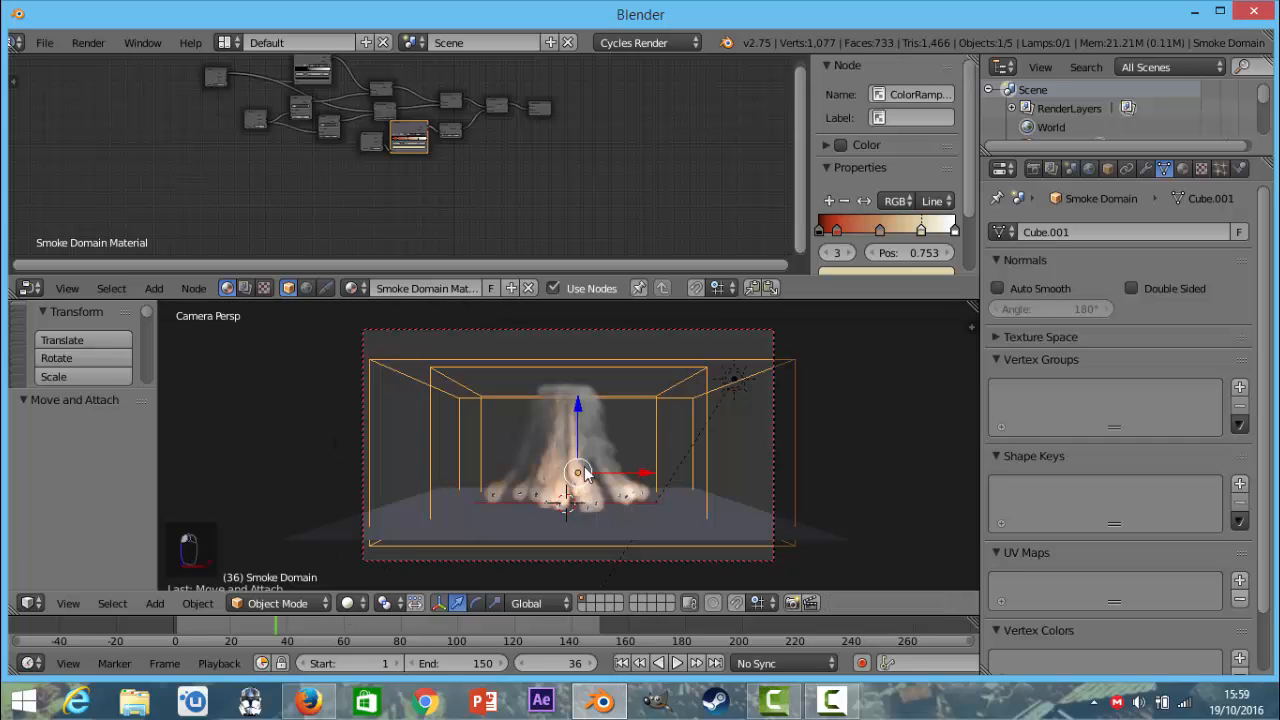
# Select the sun lamp beside the smoke domain to review its settings, and return to the camera view.
pyautogui.scroll(-4, 516, 544)
pyautogui.moveTo(516, 544); pyautogui.dragTo(586, 469, button='middle')
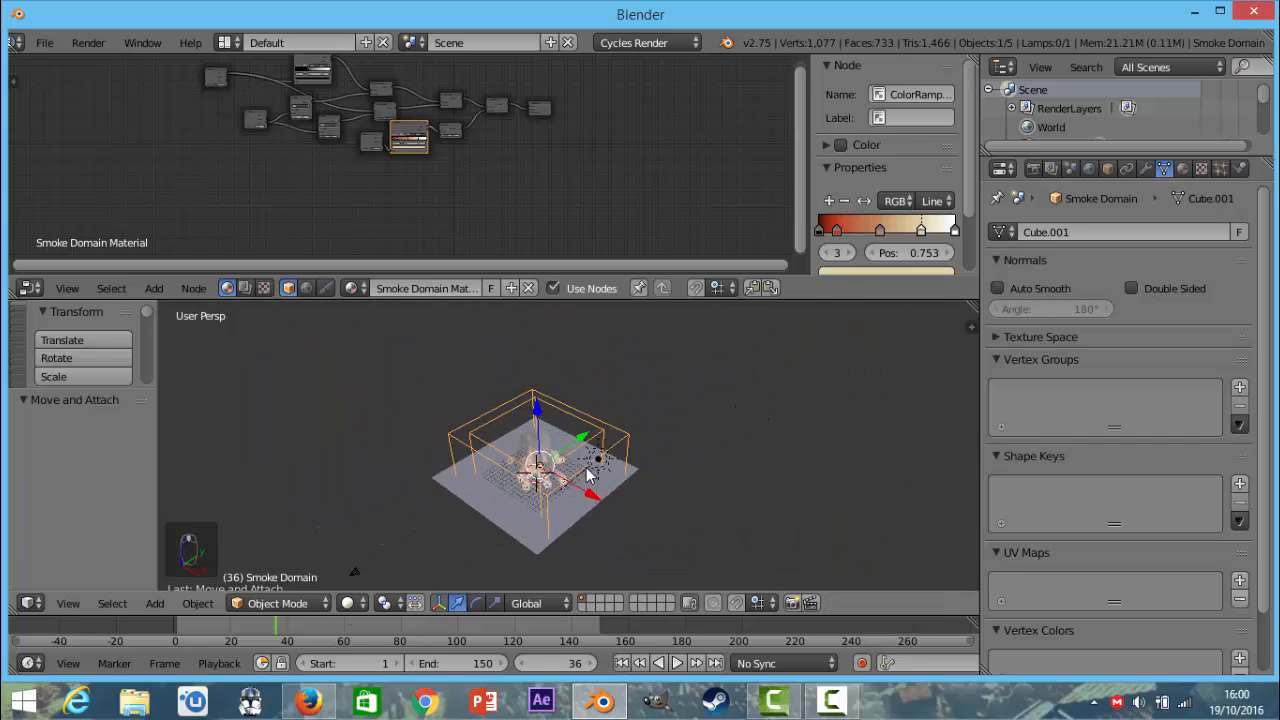
pyautogui.scroll(5, 590, 467)
pyautogui.scroll(-6, 619, 335)
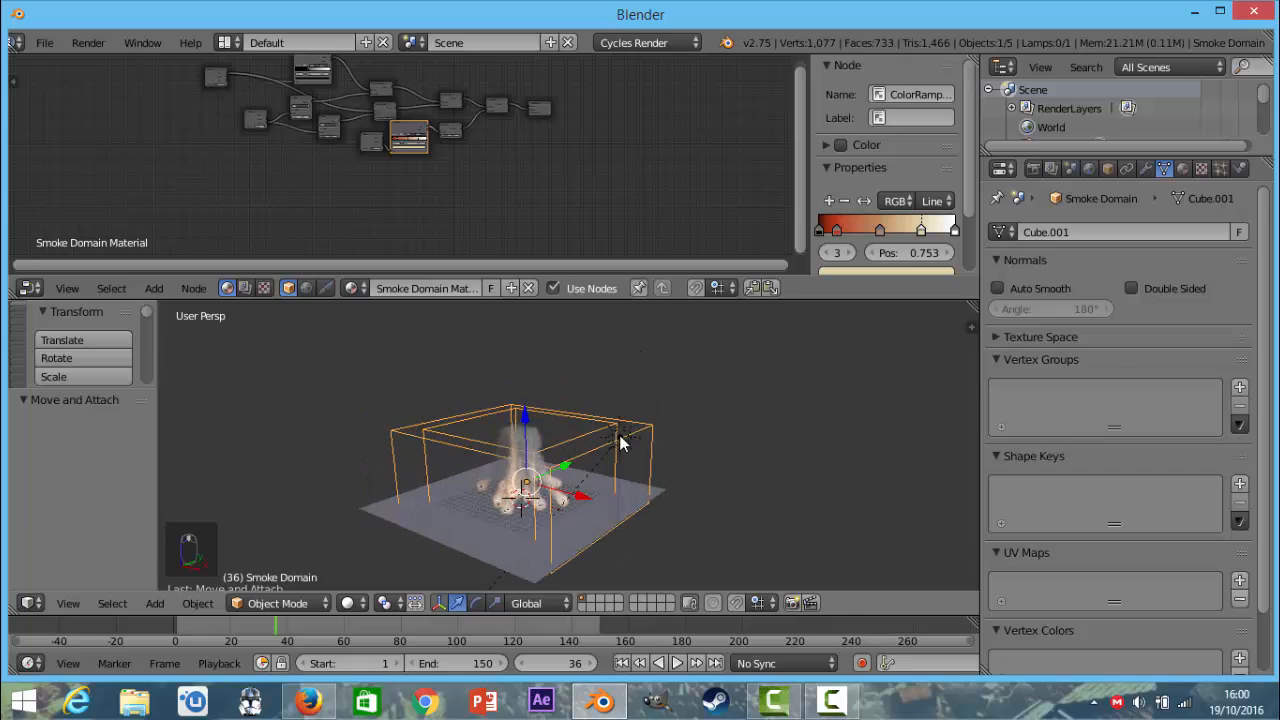
pyautogui.rightClick(617, 445)
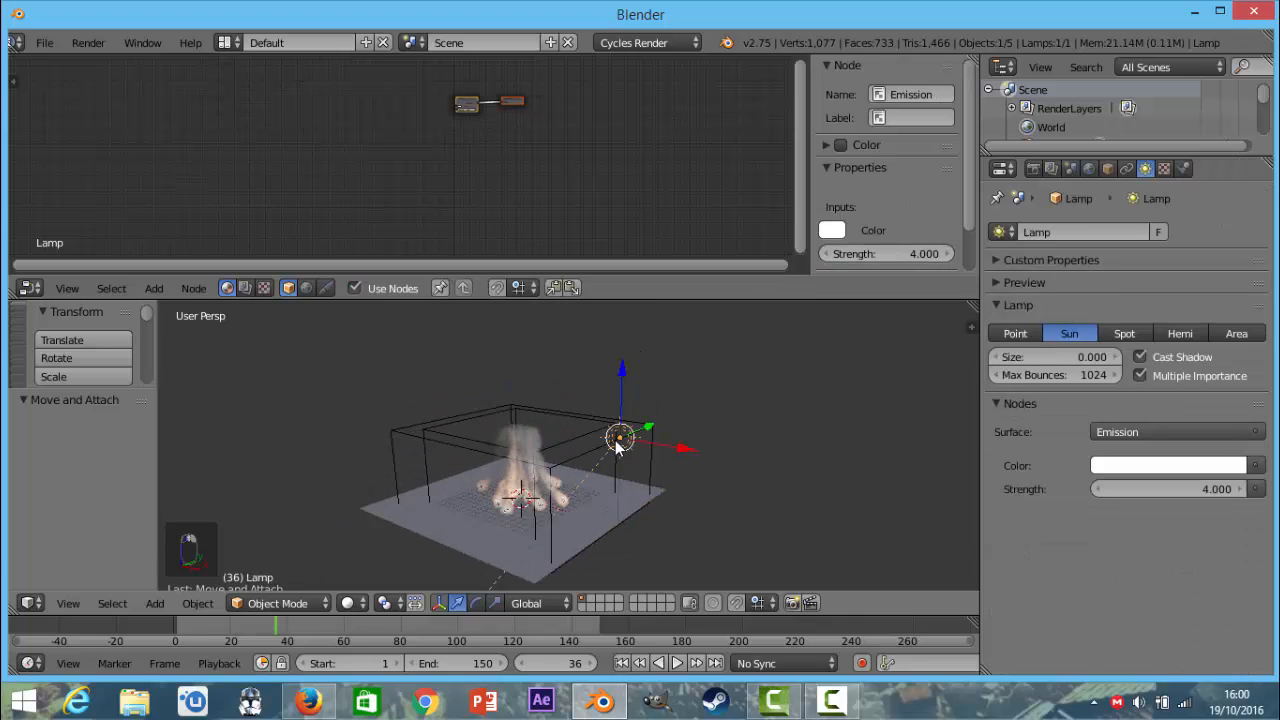
pyautogui.scroll(5, 616, 445)
pyautogui.press('KP_0')
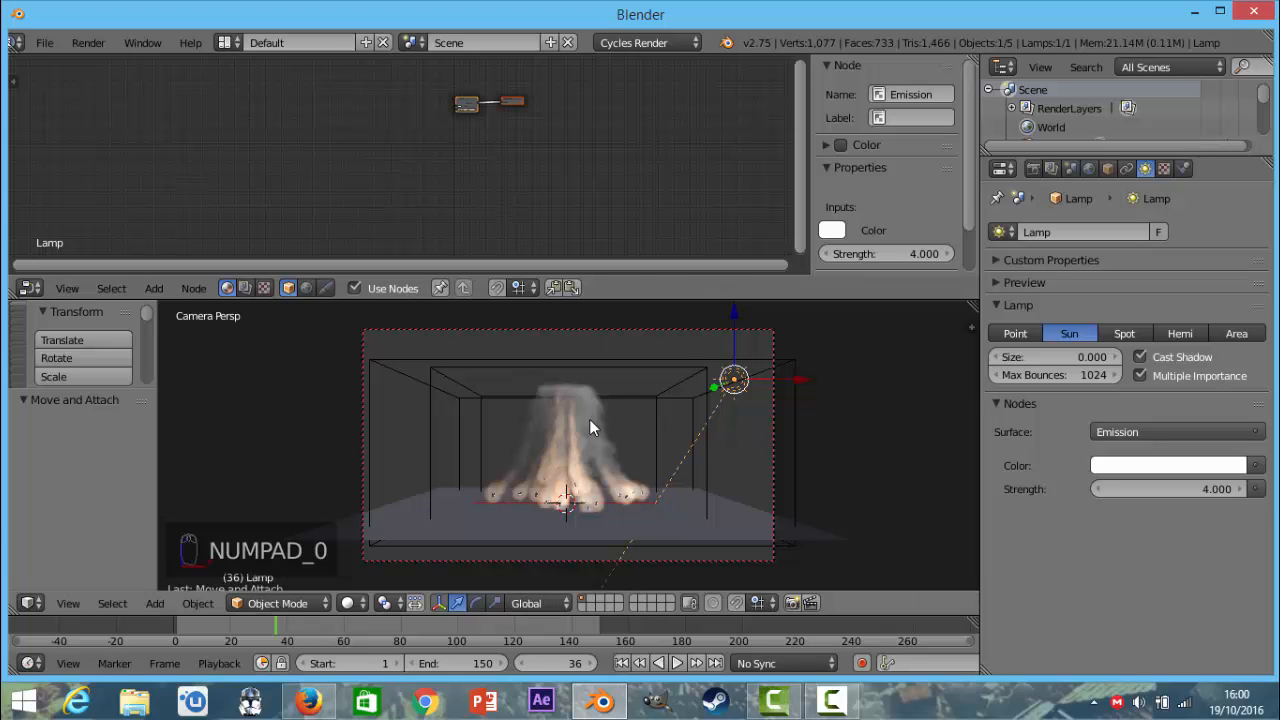
# Select the smoke domain and turn off Show High Resolution in its Smoke High Resolution physics settings.
pyautogui.rightClick(609, 399)
pyautogui.scroll(5, 282, 122)
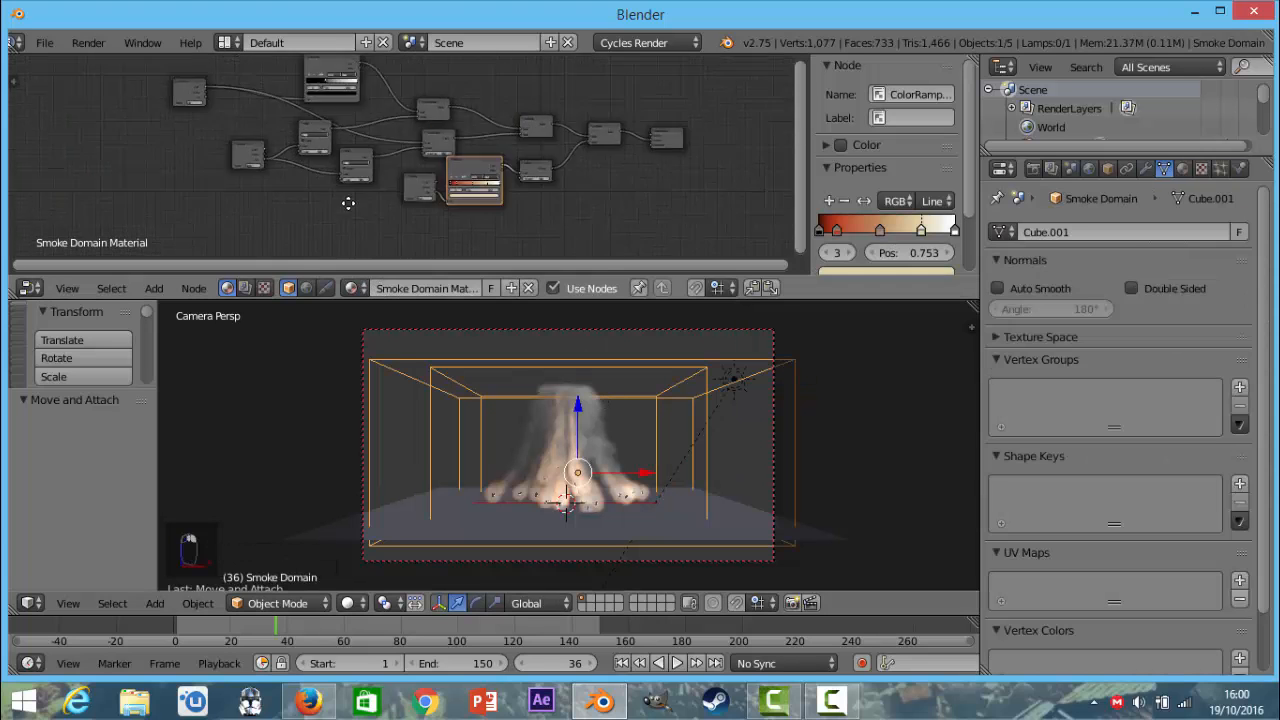
pyautogui.scroll(5, 356, 210)
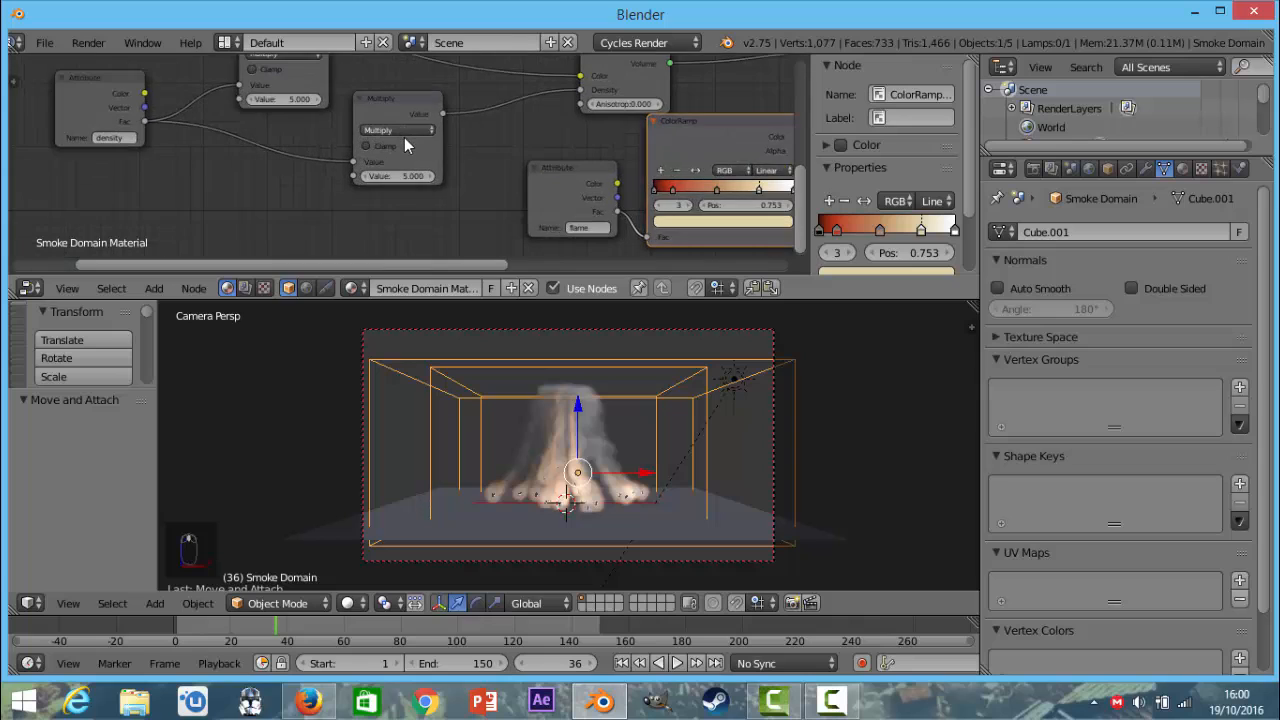
pyautogui.scroll(1, 404, 139)
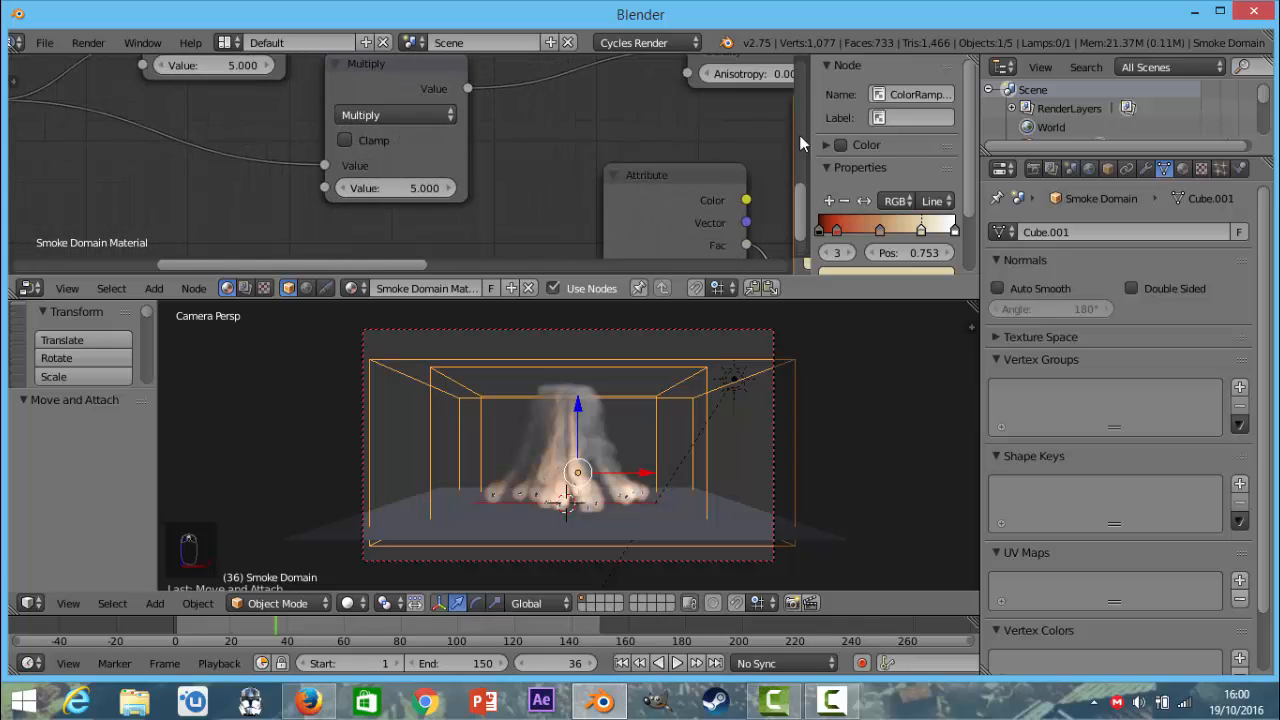
pyautogui.click(1222, 169)
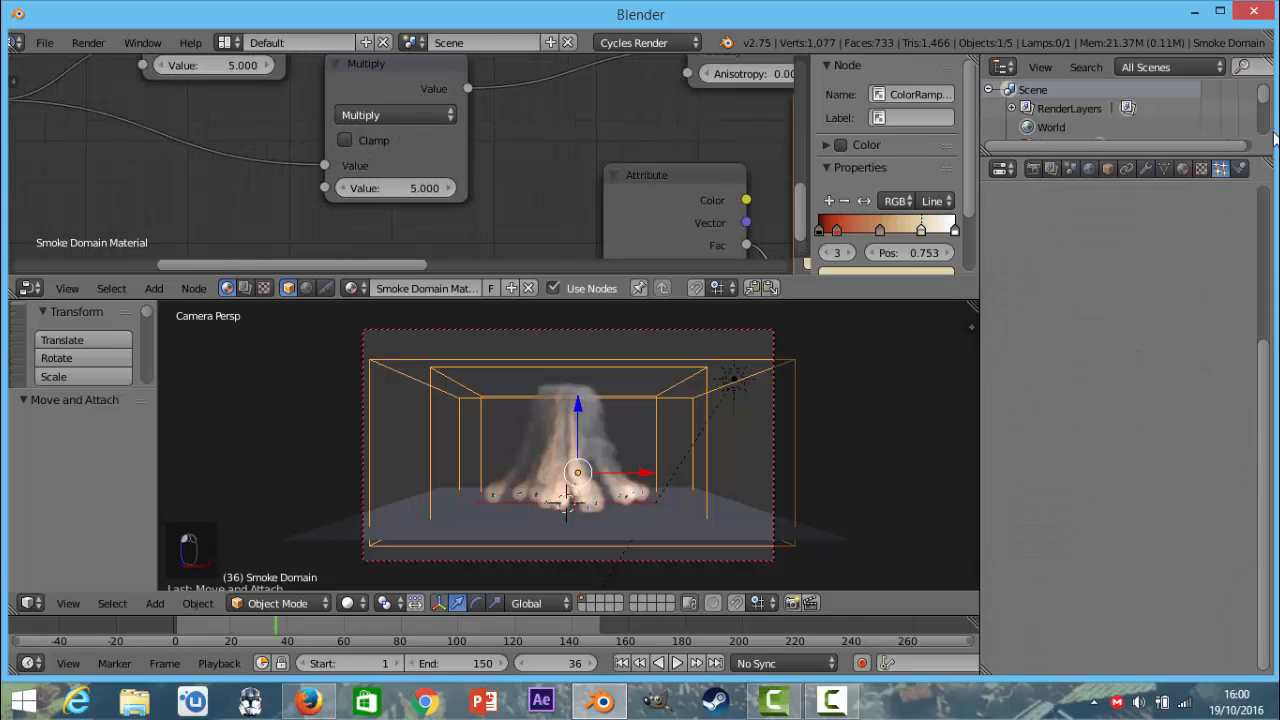
pyautogui.click(1241, 170)
pyautogui.click(1064, 406)
pyautogui.click(1064, 406)
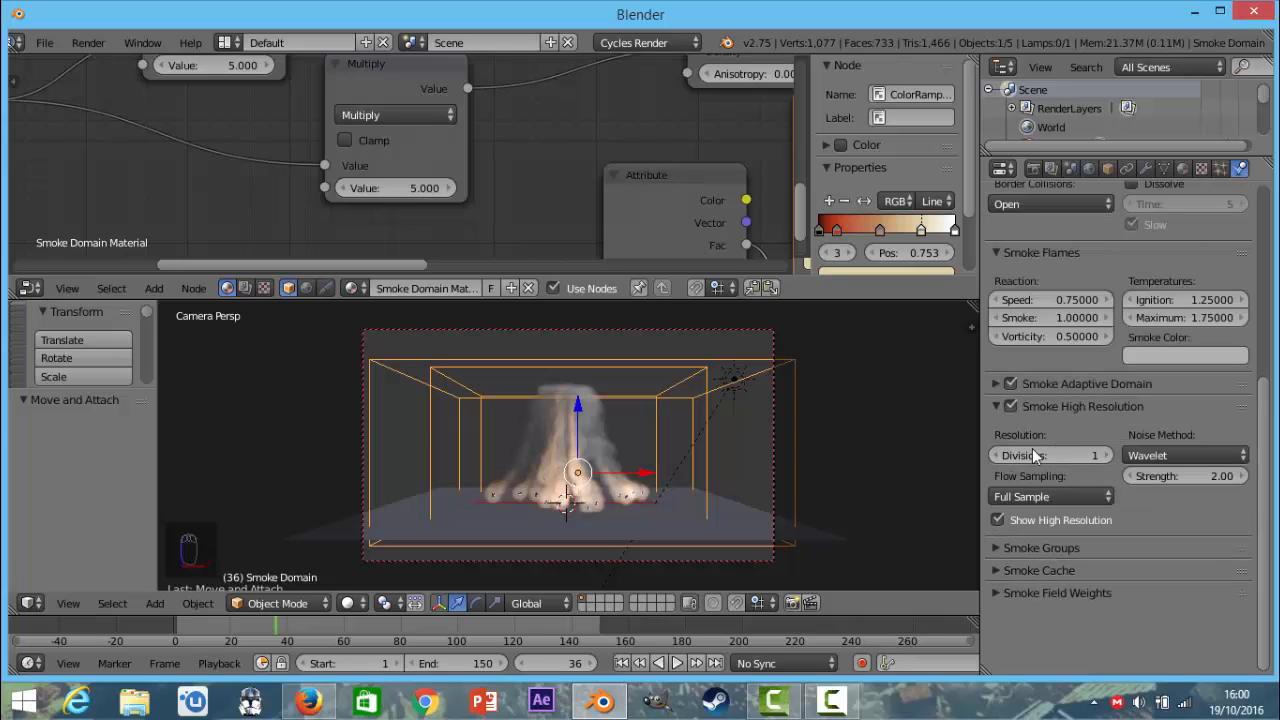
pyautogui.scroll(4, 1053, 254)
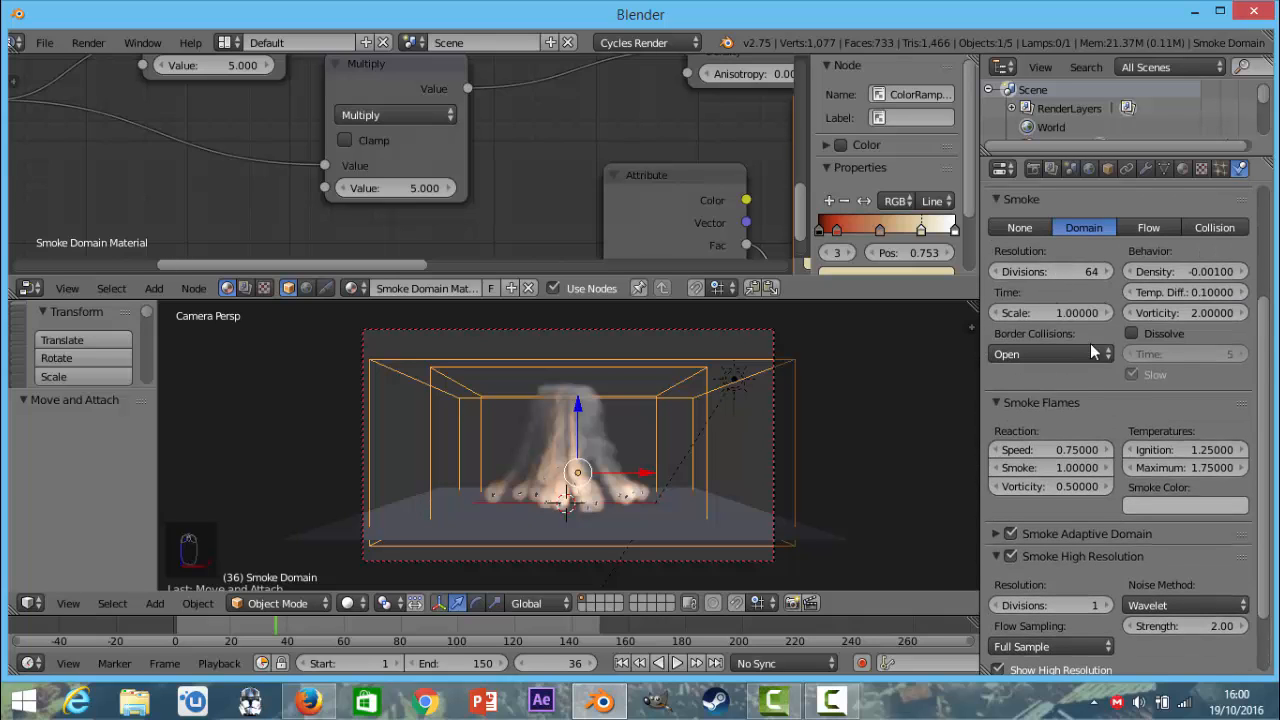
pyautogui.scroll(-2, 1090, 348)
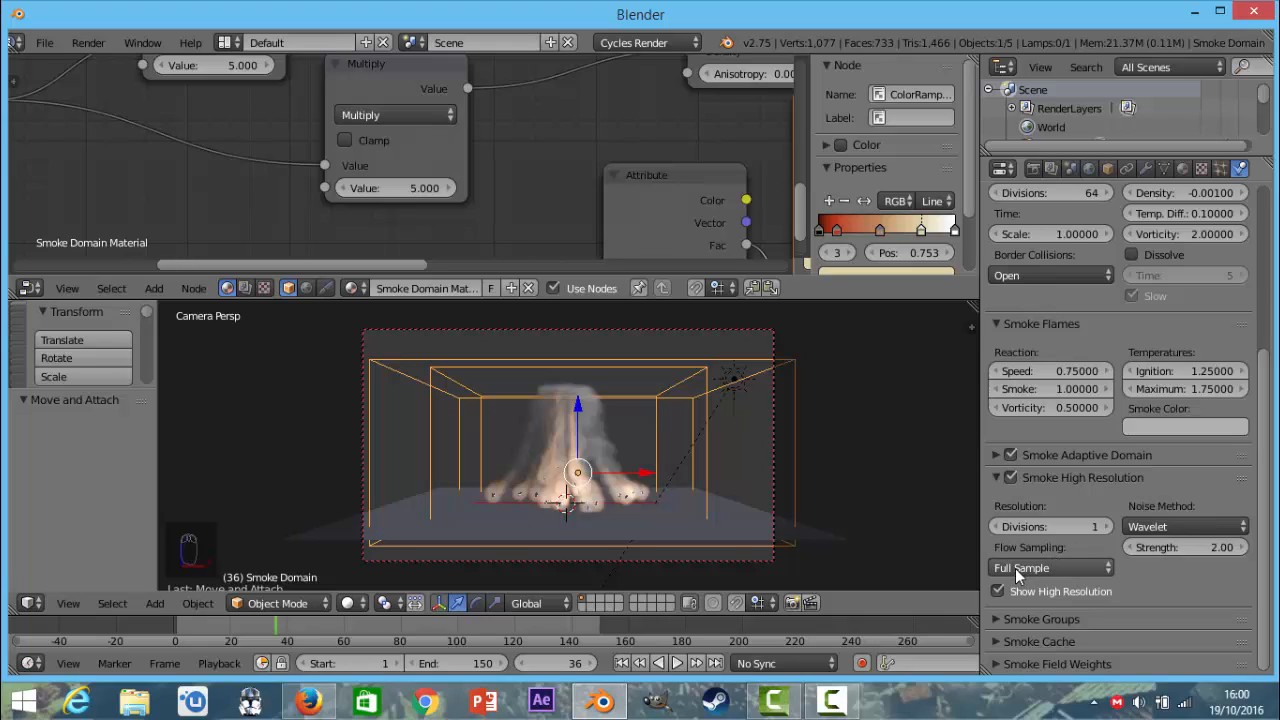
pyautogui.click(999, 591)
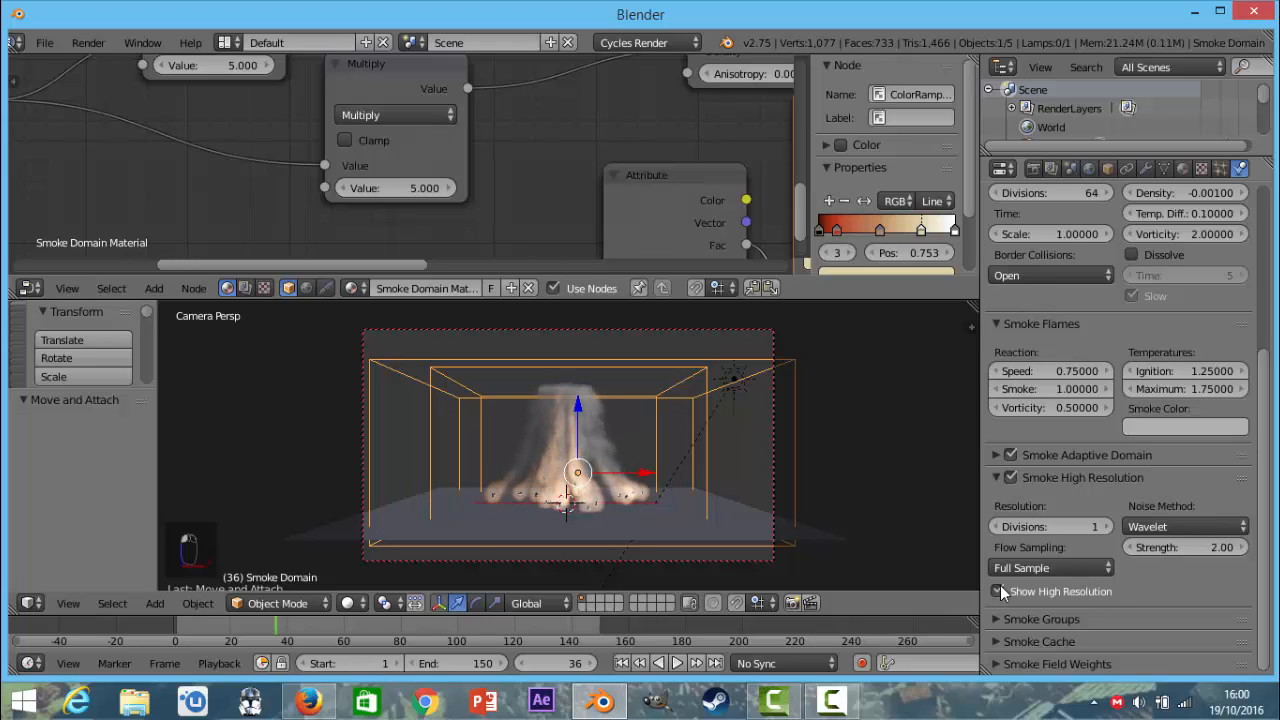
pyautogui.click(999, 591)
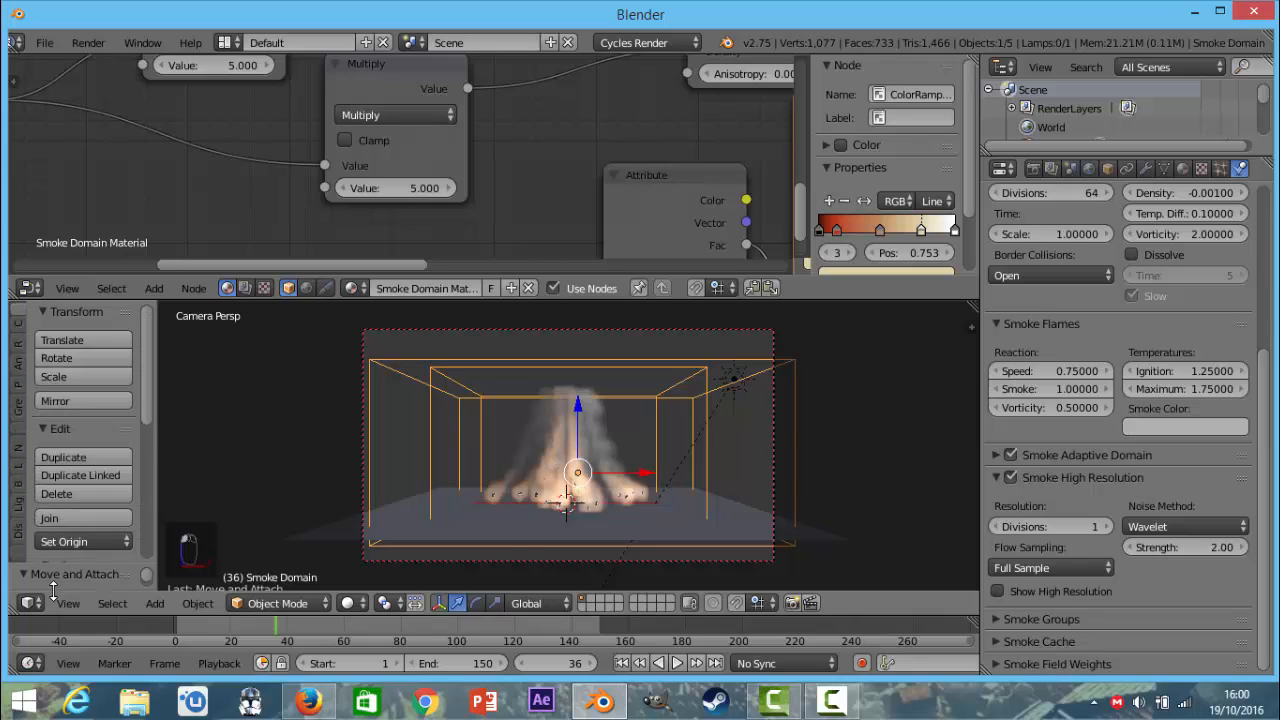
# Show the Display tools in the tool shelf and enlarge the 3D viewport over the node editor's area.
pyautogui.scroll(-5, 63, 495)
pyautogui.click(17, 562)
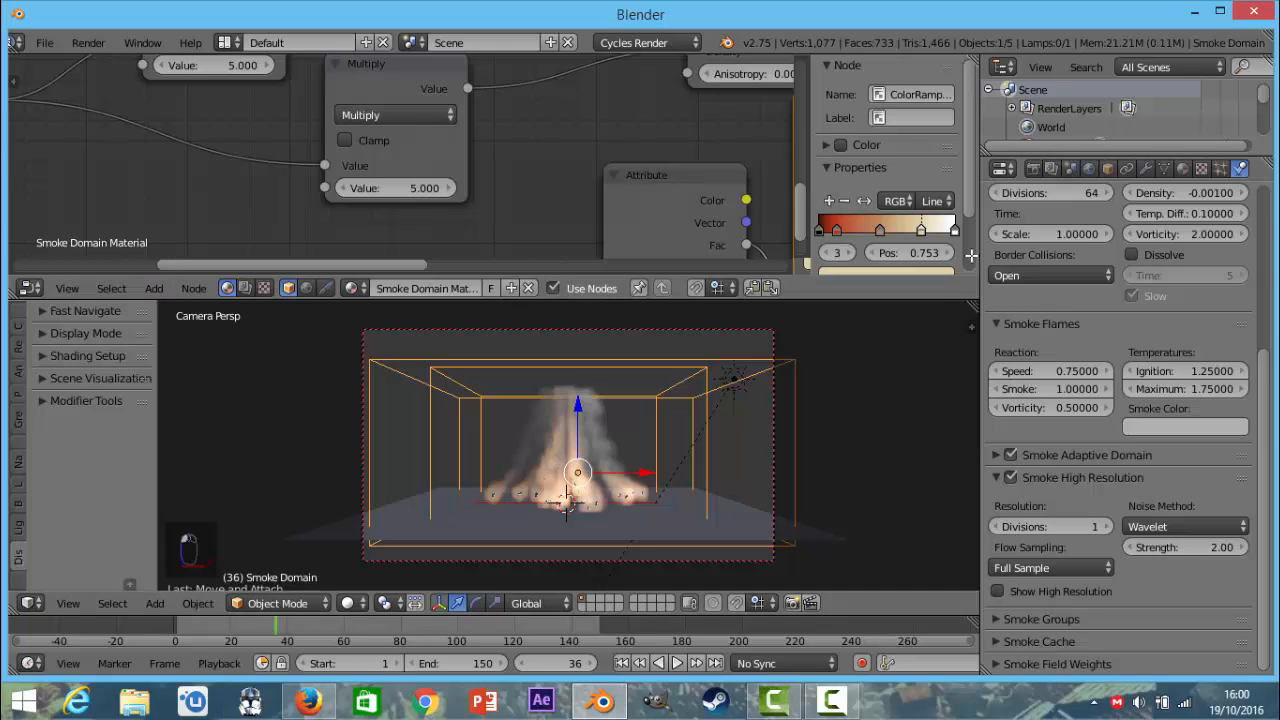
pyautogui.hotkey('ctrl', 'Up')
pyautogui.moveTo(446, 263); pyautogui.dragTo(453, 293, button='middle')
pyautogui.scroll(5, 420, 375)
pyautogui.scroll(-5, 453, 296)
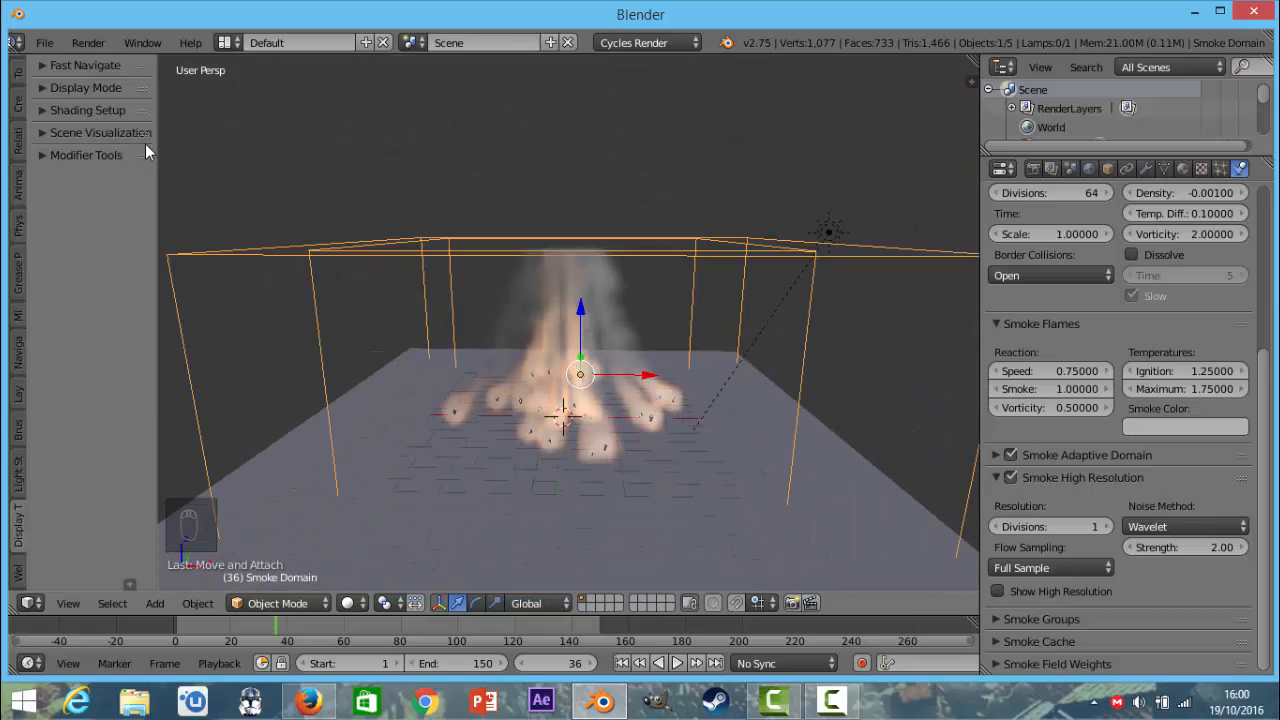
# Widen the tool shelf and expand its Shading Setup and Fast Navigate sections.
pyautogui.moveTo(158, 163); pyautogui.dragTo(240, 165)
pyautogui.scroll(-6, 602, 286)
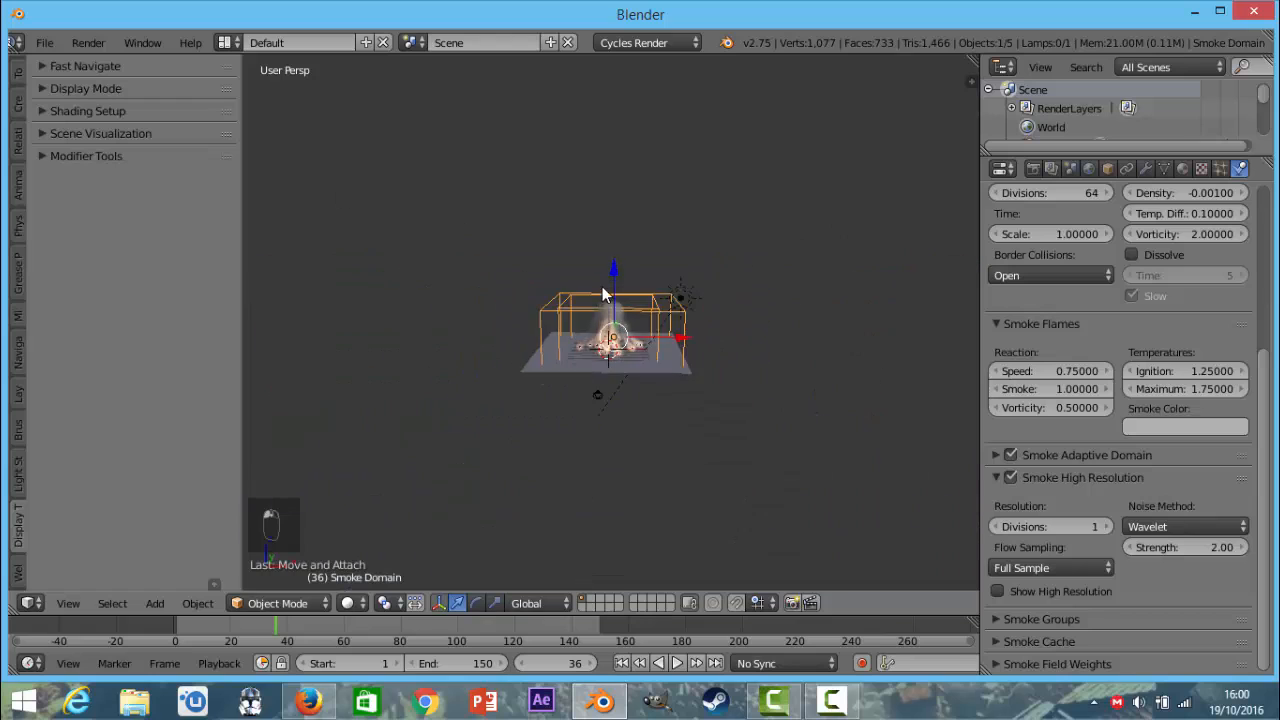
pyautogui.scroll(2, 599, 362)
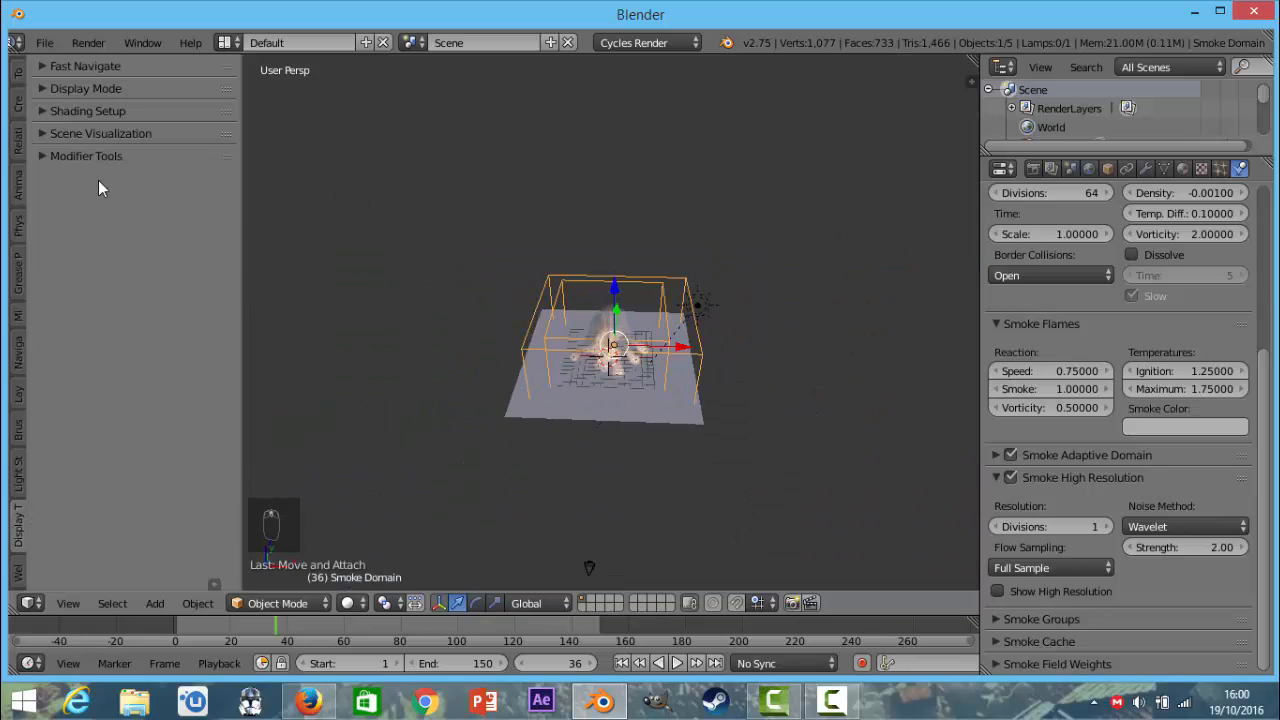
pyautogui.scroll(3, 570, 296)
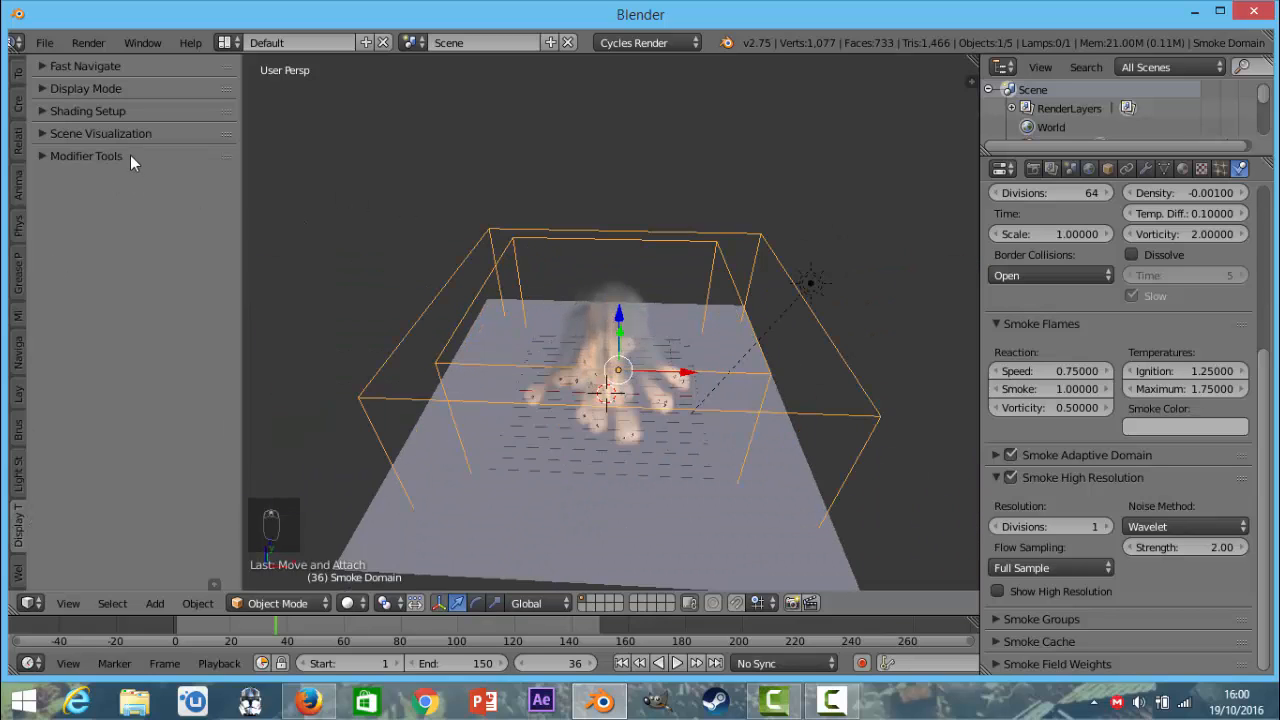
pyautogui.click(86, 112)
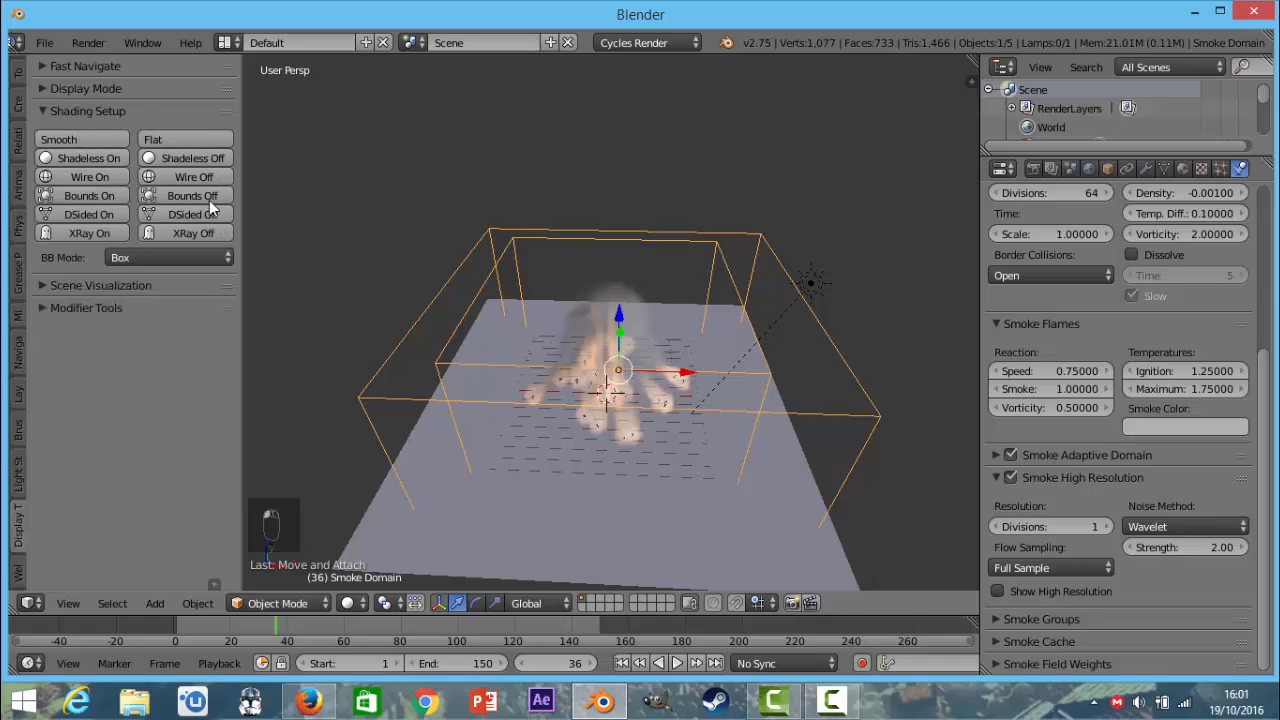
pyautogui.click(93, 68)
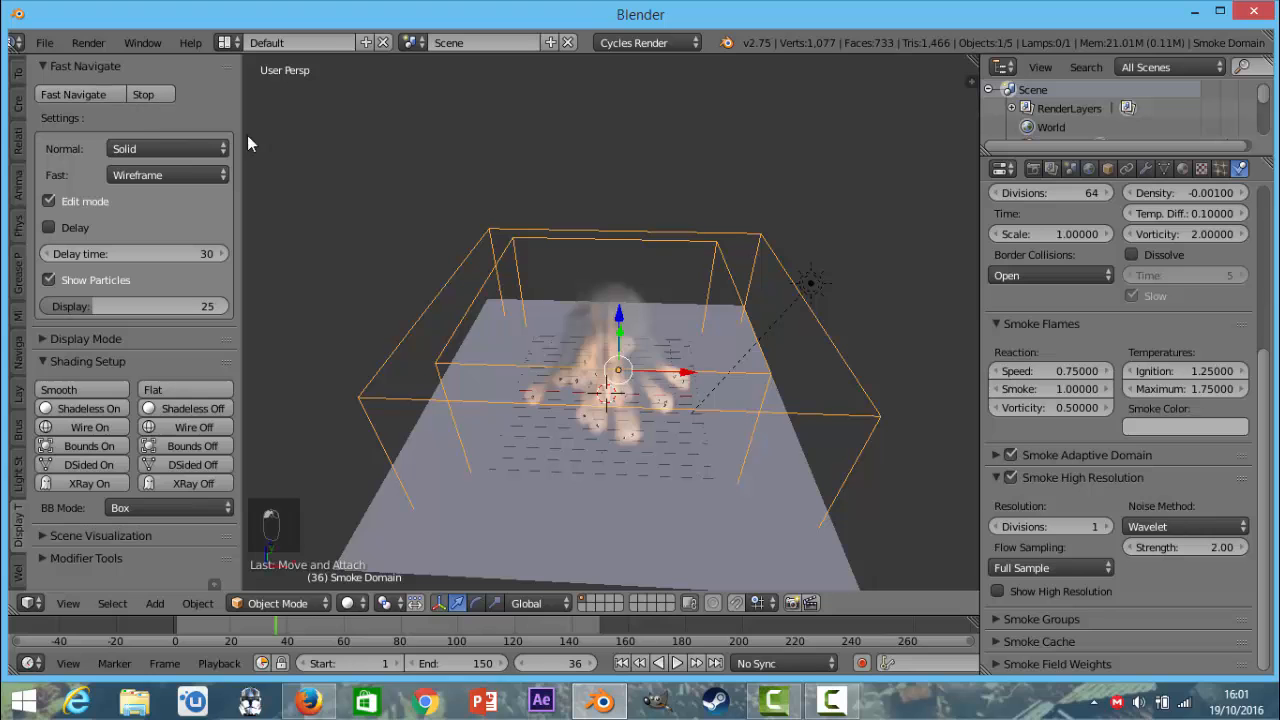
# Start Fast Navigate and orbit and zoom around the smoke simulation to try out its fast display.
pyautogui.click(95, 98)
pyautogui.moveTo(514, 266); pyautogui.dragTo(505, 189, button='middle')
pyautogui.scroll(-4, 673, 220)
pyautogui.scroll(5, 579, 316)
pyautogui.scroll(-4, 581, 442)
pyautogui.moveTo(690, 342); pyautogui.dragTo(596, 397, button='middle')
pyautogui.scroll(4, 596, 397)
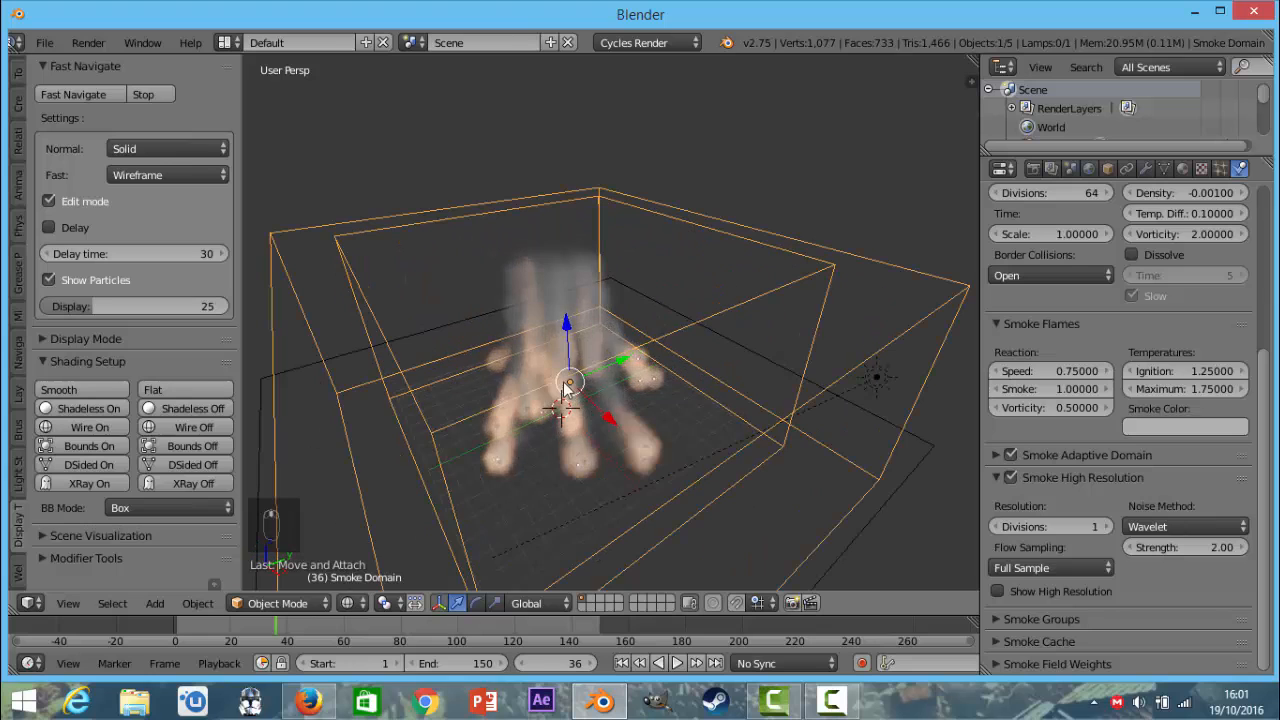
pyautogui.moveTo(480, 409); pyautogui.dragTo(428, 311, button='middle')
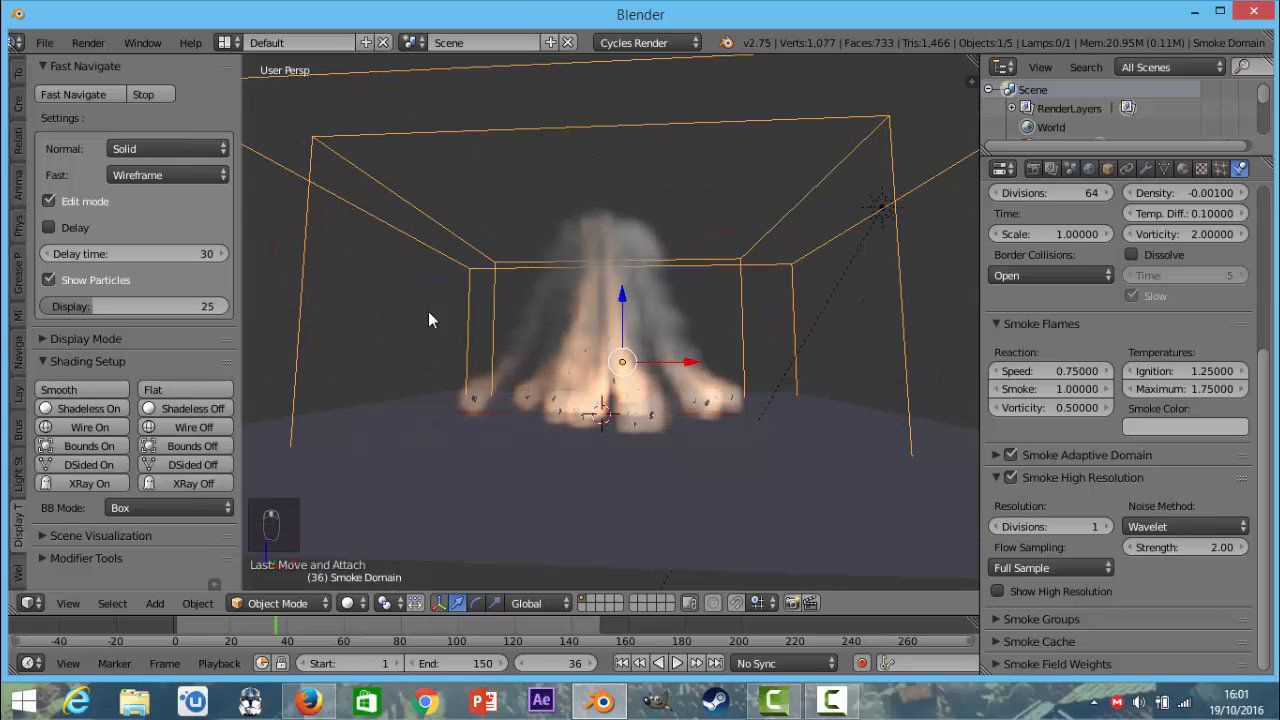
pyautogui.click(45, 42)
pyautogui.click(82, 186)
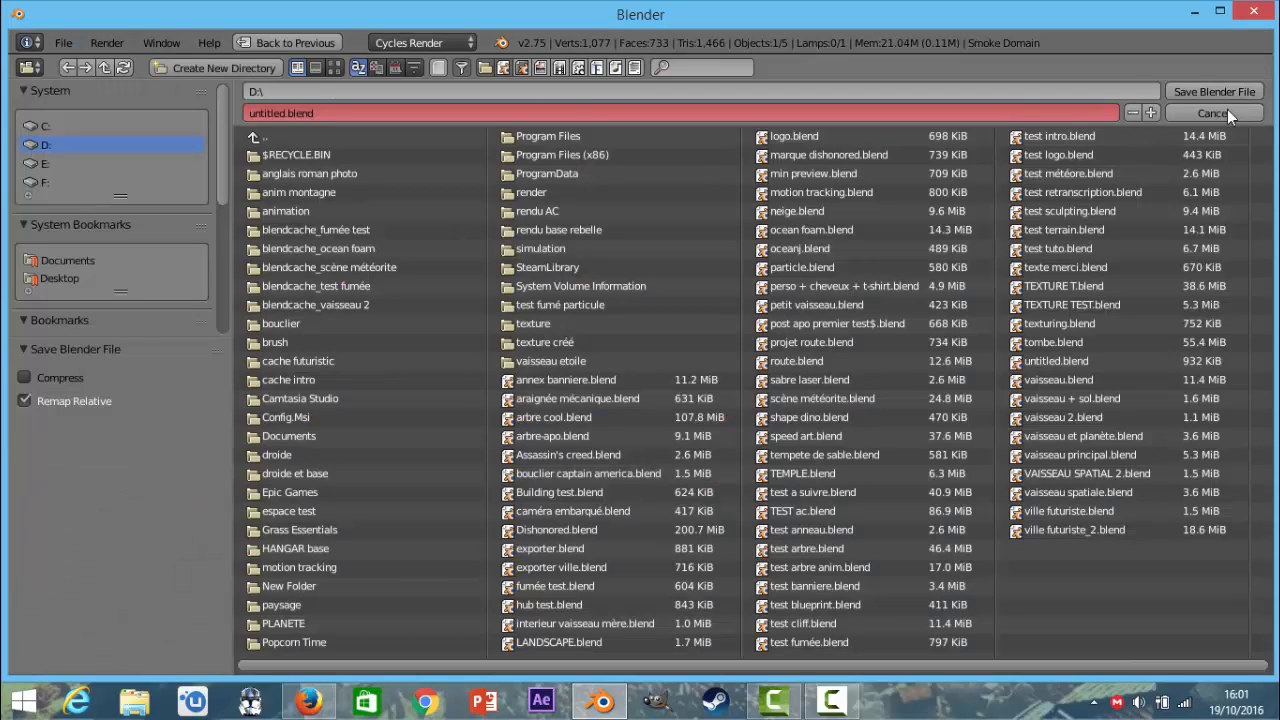
pyautogui.click(1227, 111)
# Save the project on drive D: as smoke.blend.
pyautogui.click(45, 42)
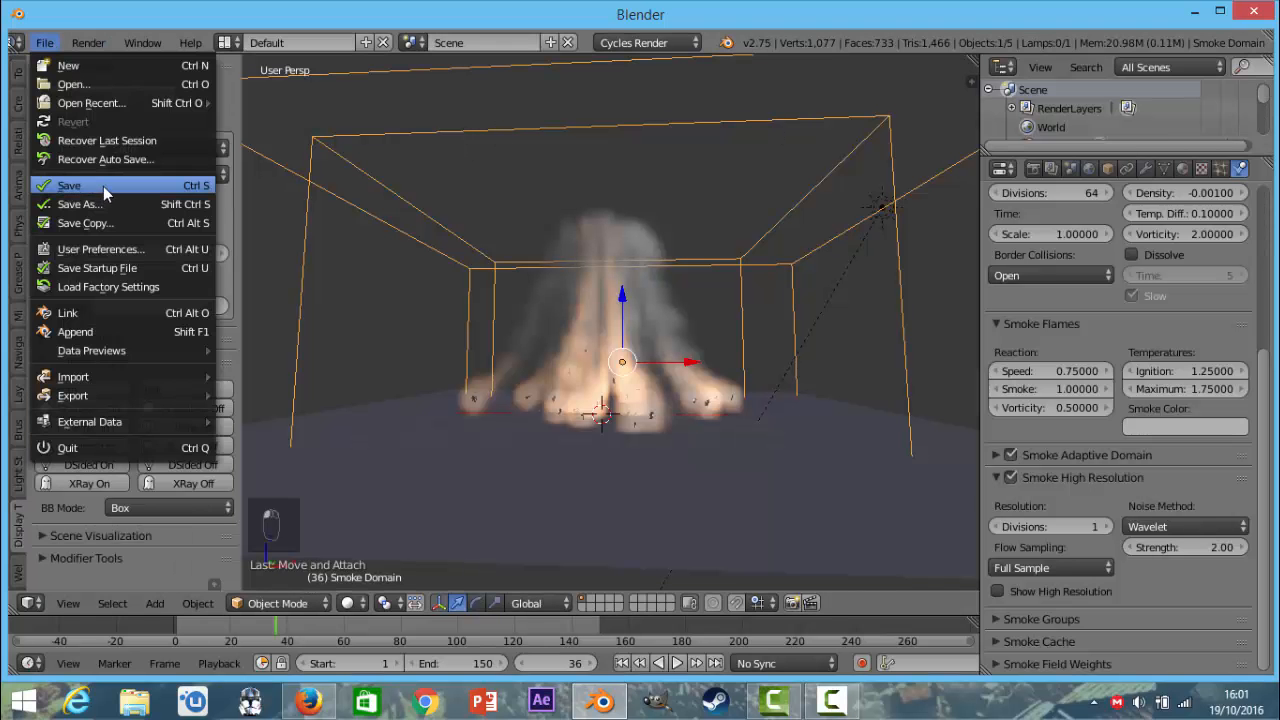
pyautogui.click(103, 186)
pyautogui.click(481, 112)
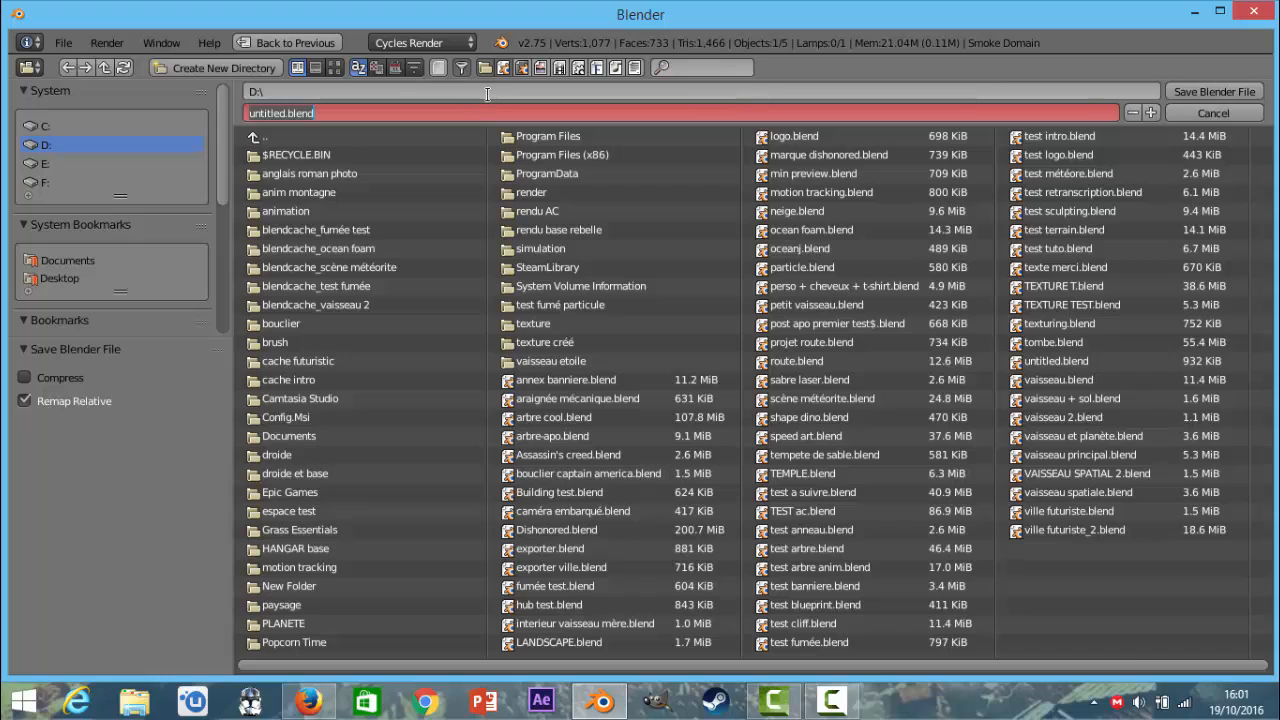
pyautogui.press('BackSpace')
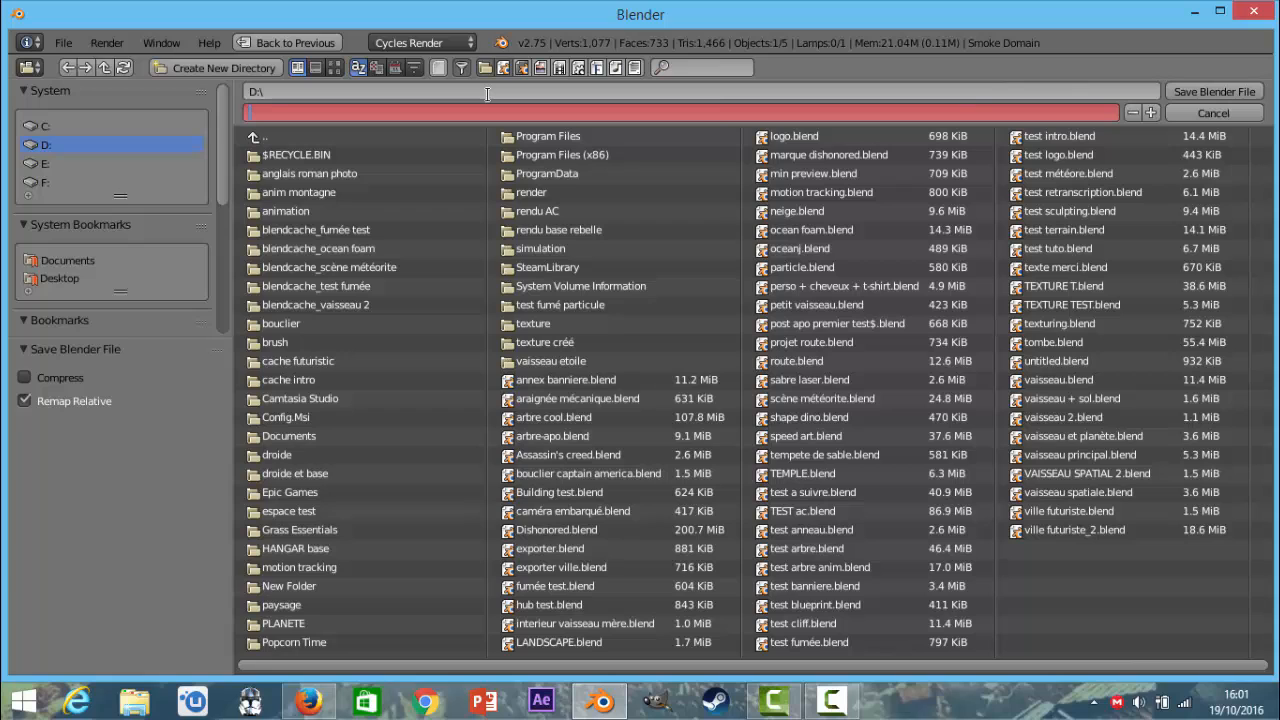
pyautogui.write('oke')
pyautogui.press('Return')
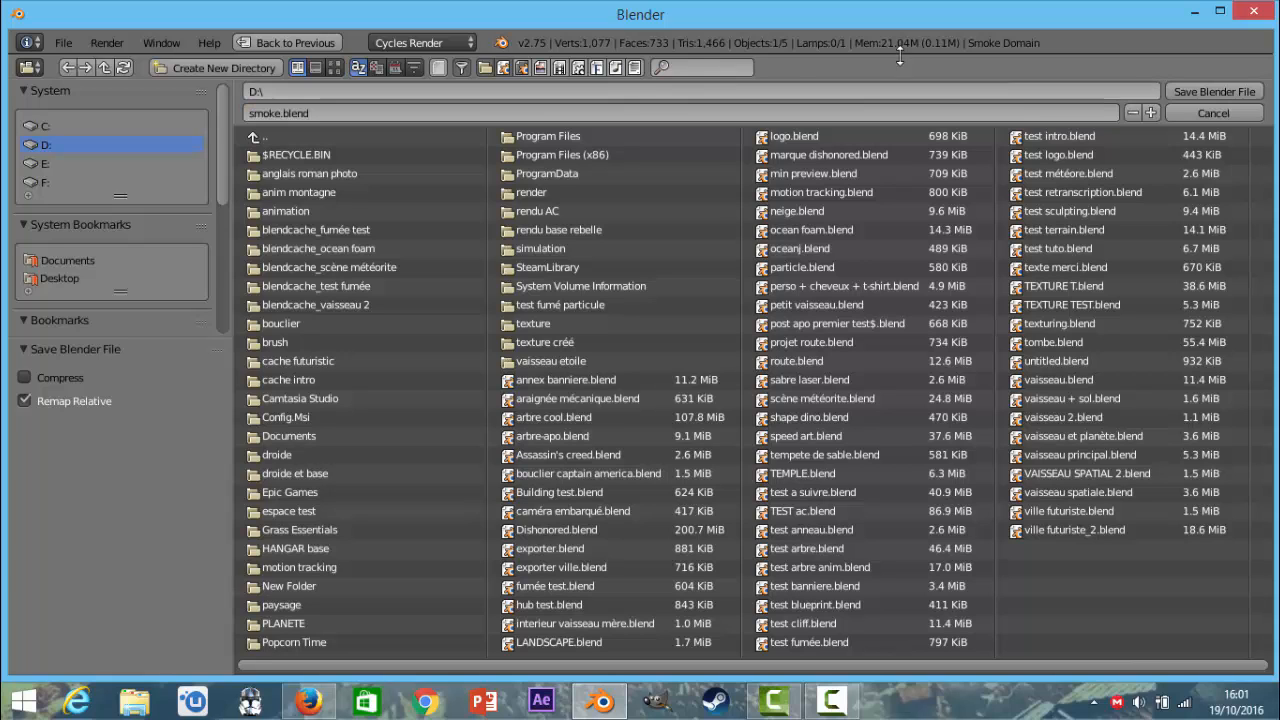
pyautogui.click(1165, 90)
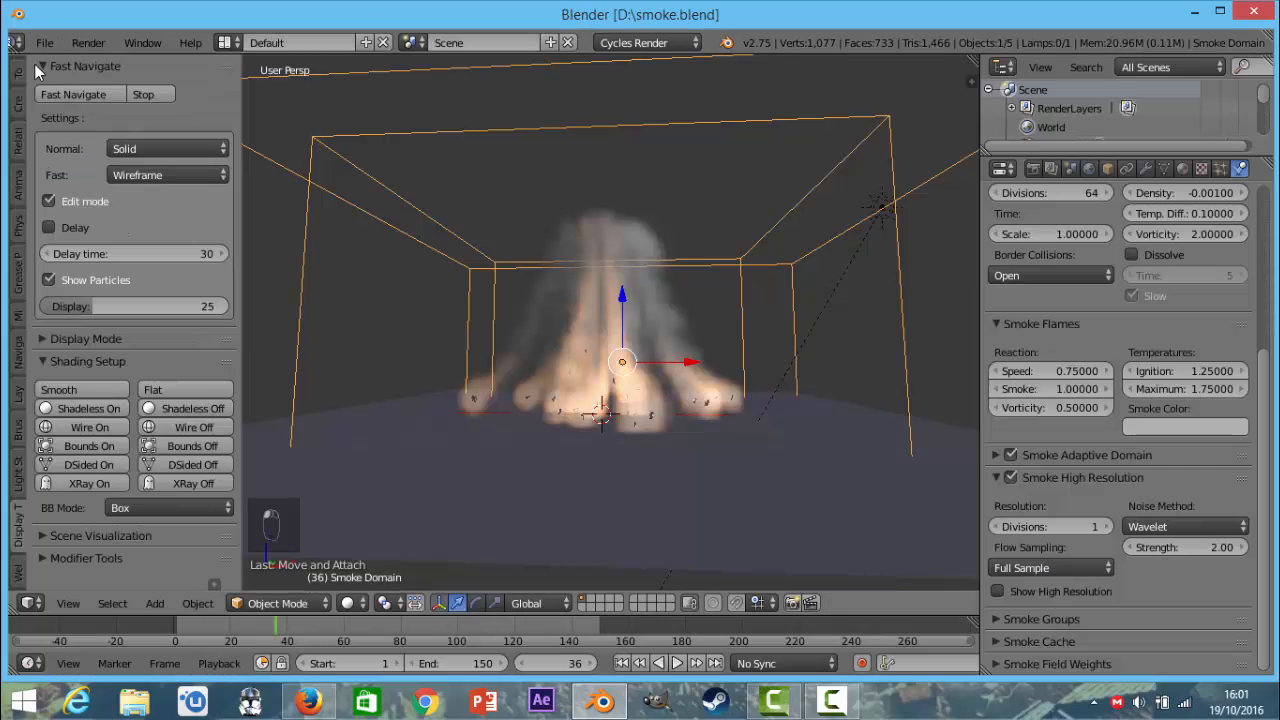
# Open the recent project Dishonored.blend.
pyautogui.click(45, 42)
pyautogui.moveTo(70, 103)
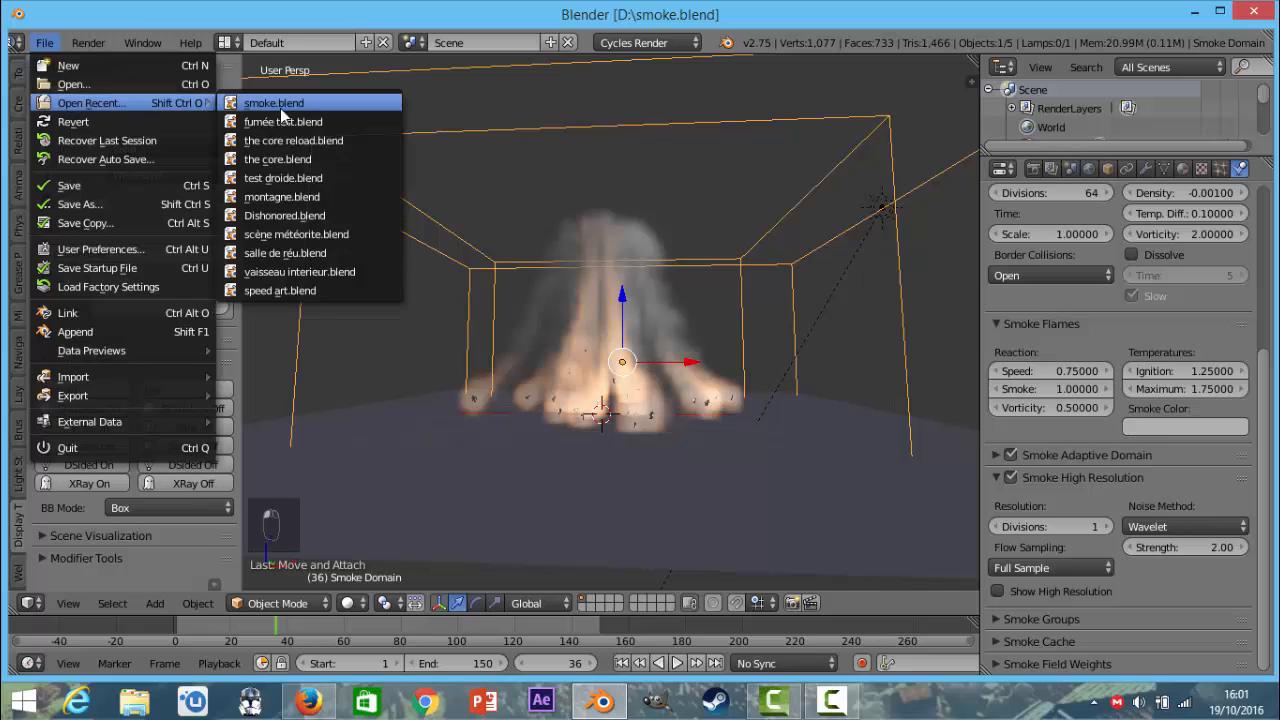
pyautogui.click(303, 216)
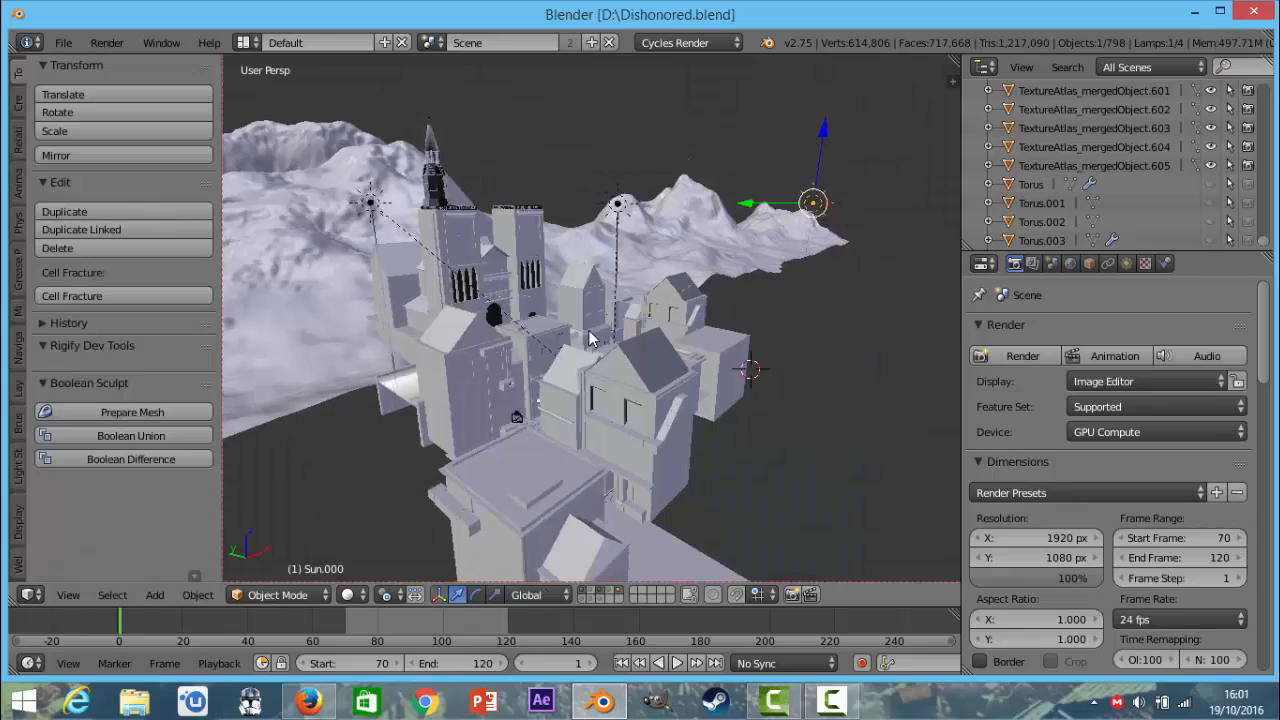
# Select the mountain landscape in the 3D viewport and show the Display tools in the tool shelf.
pyautogui.moveTo(589, 330); pyautogui.dragTo(266, 282, button='middle')
pyautogui.moveTo(309, 231); pyautogui.dragTo(430, 410, button='middle')
pyautogui.scroll(6, 661, 297)
pyautogui.scroll(3, 697, 240)
pyautogui.scroll(-8, 605, 260)
pyautogui.scroll(3, 536, 306)
pyautogui.scroll(1, 640, 285)
pyautogui.rightClick(658, 275)
pyautogui.moveTo(590, 302); pyautogui.dragTo(617, 329, button='middle')
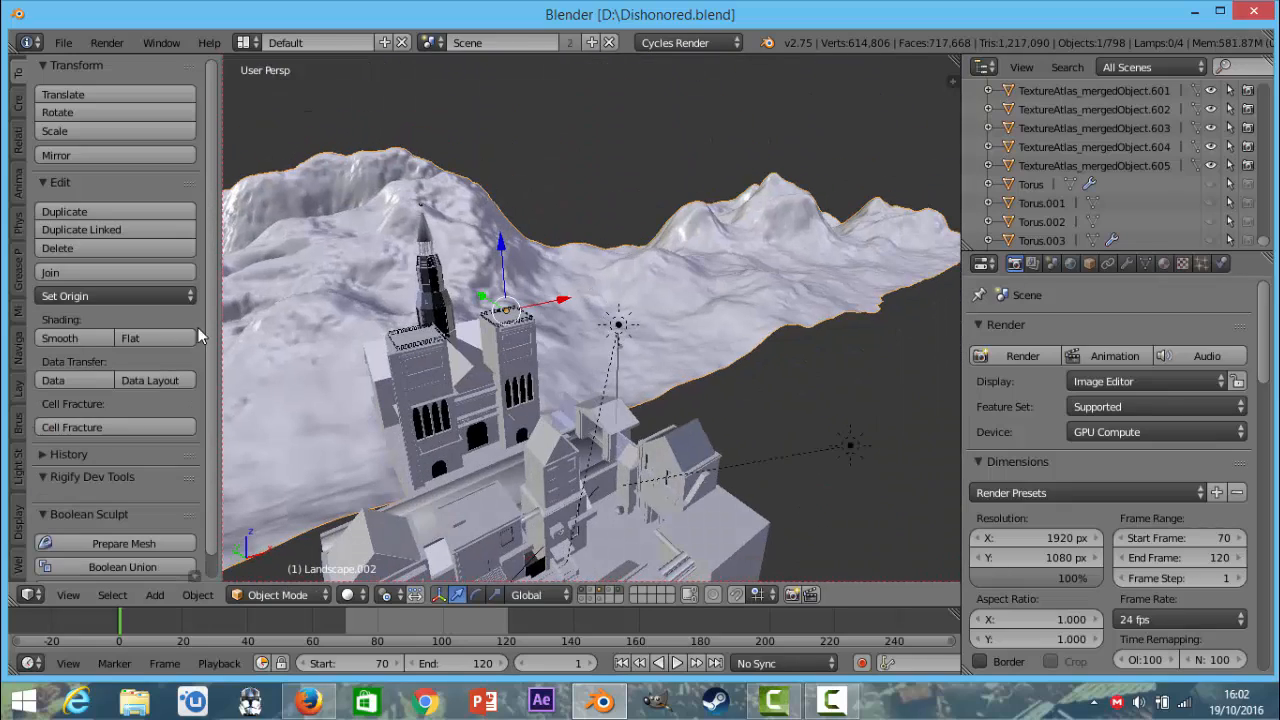
pyautogui.click(20, 518)
pyautogui.scroll(-6, 510, 325)
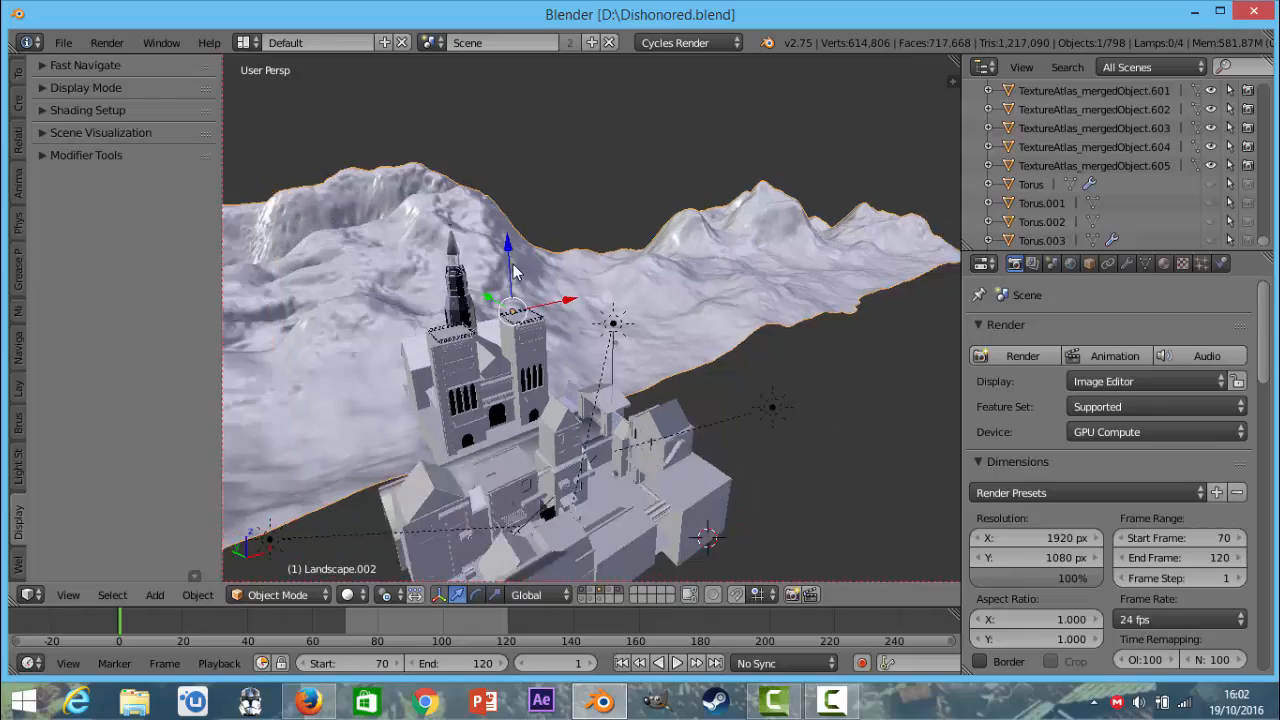
# Examine the castle and mountains from near and far, toggling wireframe shading on and back off.
pyautogui.moveTo(556, 356); pyautogui.dragTo(597, 251, button='middle')
pyautogui.scroll(7, 640, 268)
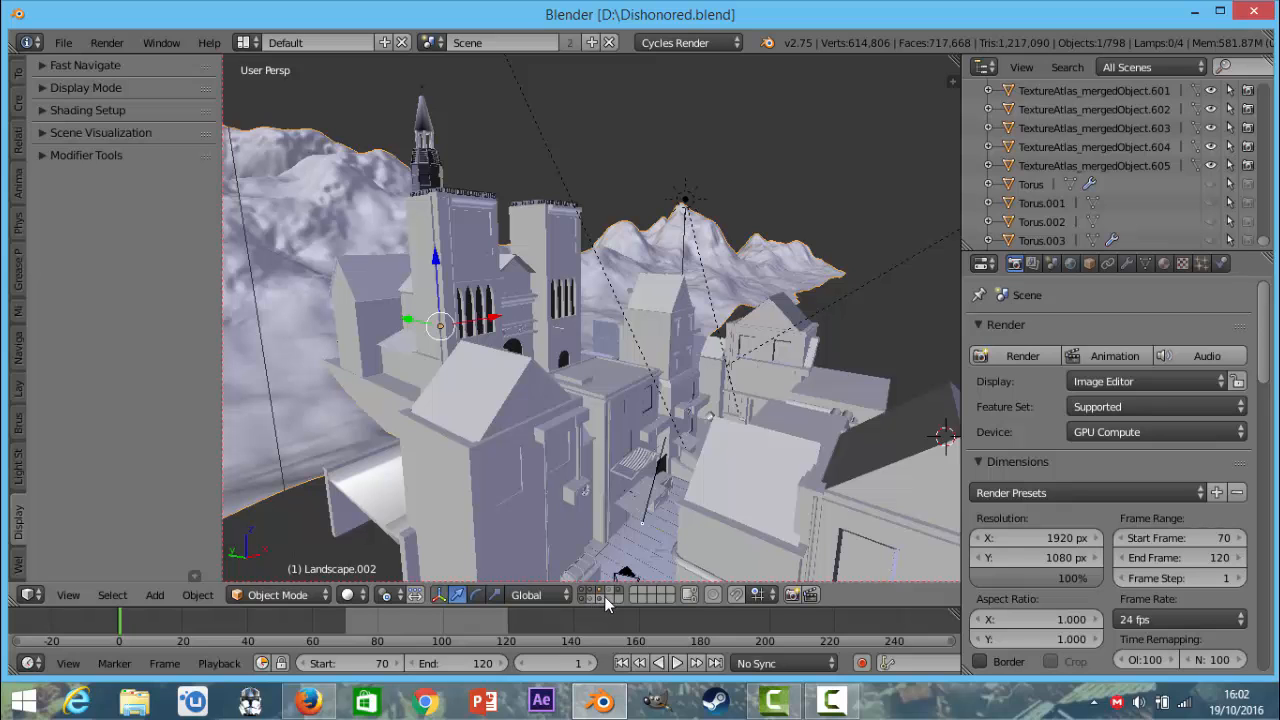
pyautogui.scroll(-4, 656, 469)
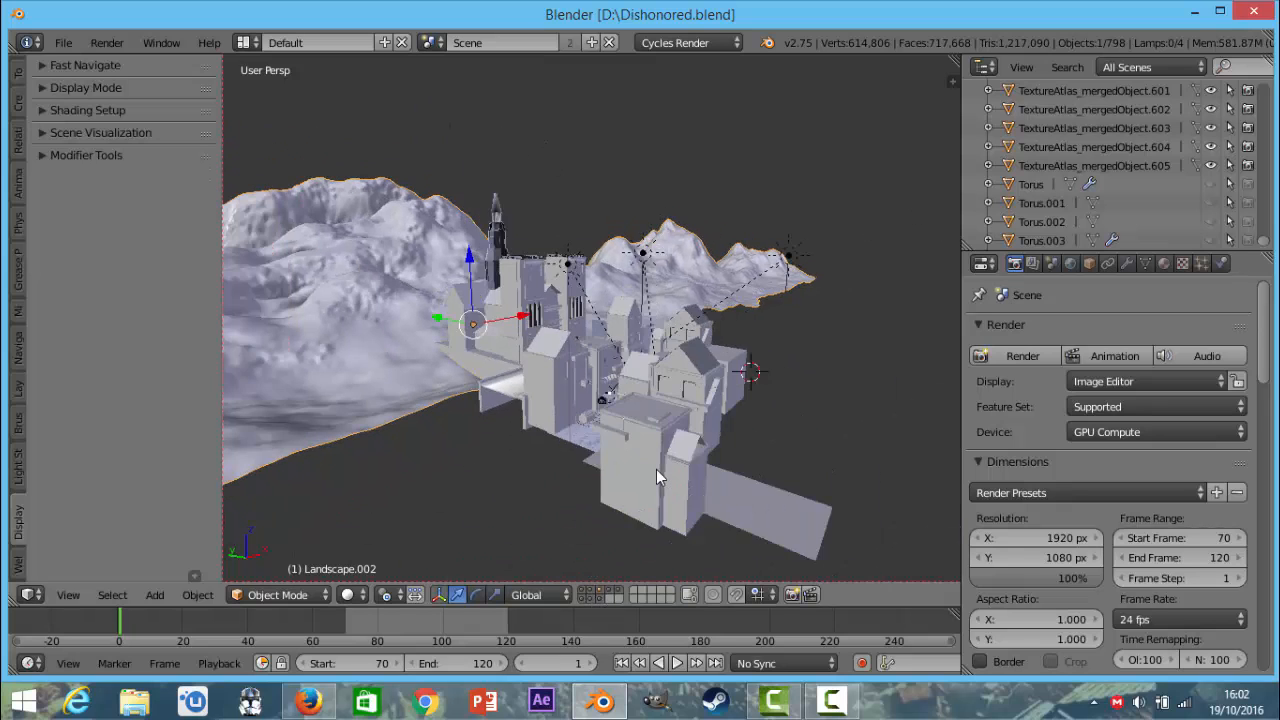
pyautogui.moveTo(612, 489)
pyautogui.mouseDown(button='middle')
pyautogui.moveTo(592, 520)
pyautogui.moveTo(675, 467)
pyautogui.mouseUp(button='middle')
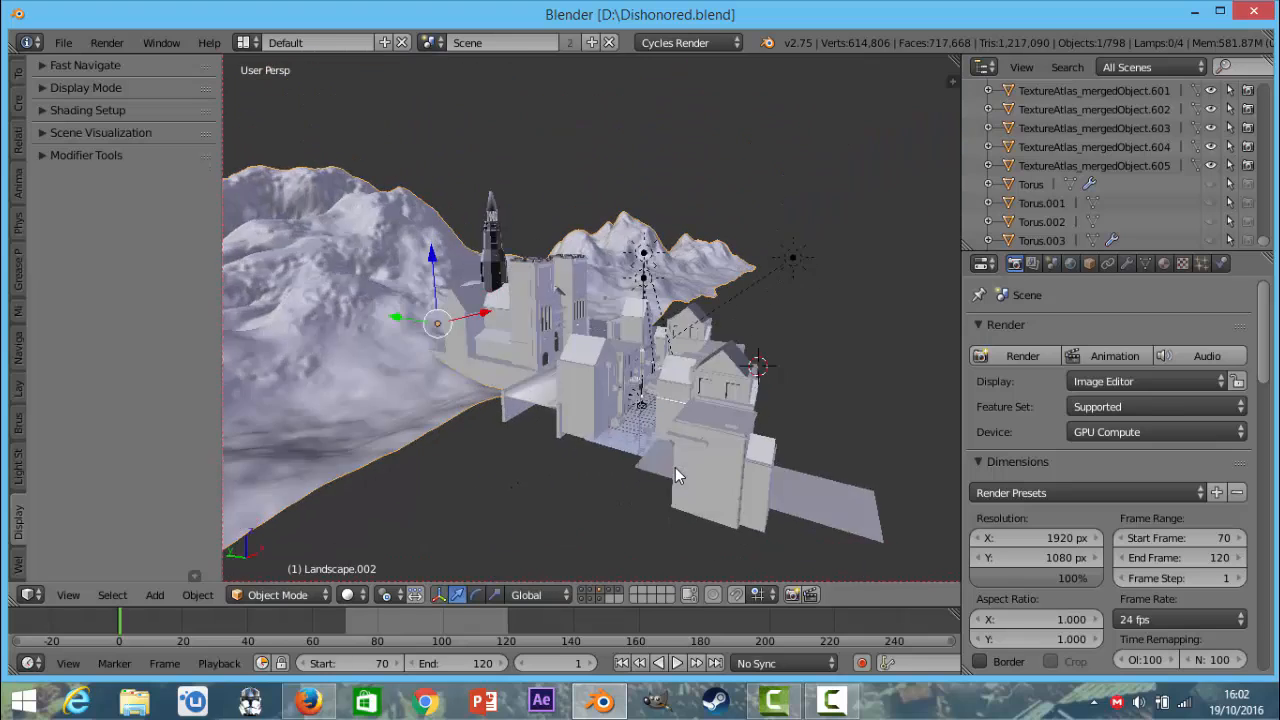
pyautogui.press('z')
pyautogui.press('z')
pyautogui.scroll(5, 591, 456)
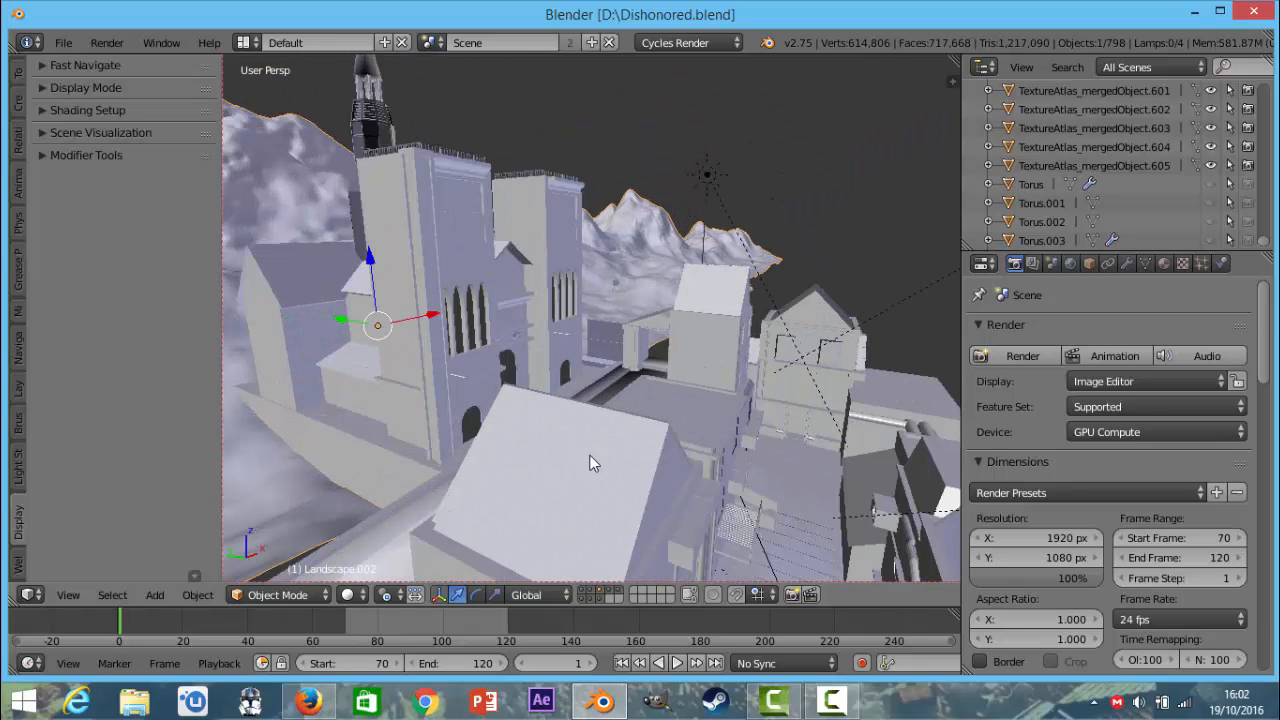
# Expand the Shading Setup and Fast Navigate sections of the Display tools and start Fast Navigate.
pyautogui.click(93, 110)
pyautogui.click(85, 66)
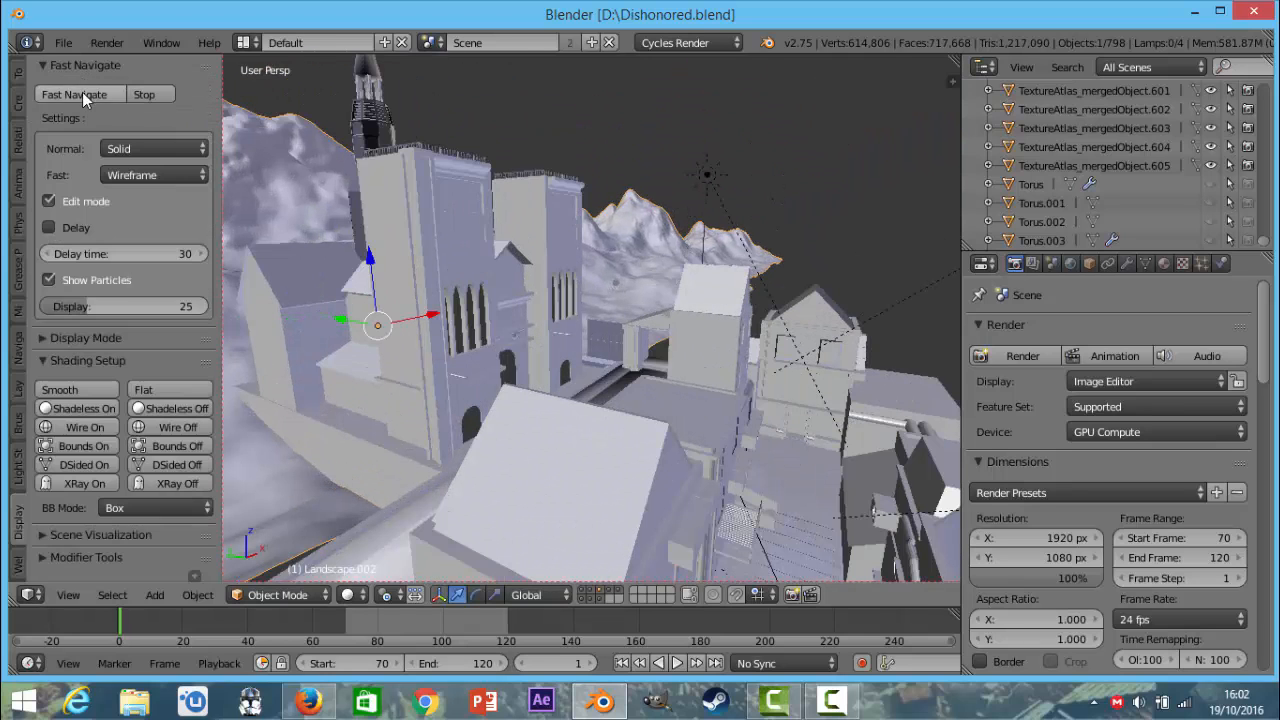
pyautogui.click(82, 97)
# Orbit and zoom around the castle and mountains to compare Fast Navigate's wireframe display with the solid view.
pyautogui.scroll(-10, 665, 263)
pyautogui.moveTo(612, 296)
pyautogui.mouseDown(button='middle')
pyautogui.moveTo(416, 304)
pyautogui.moveTo(445, 112)
pyautogui.moveTo(620, 300)
pyautogui.moveTo(734, 370)
pyautogui.moveTo(733, 413)
pyautogui.moveTo(566, 394)
pyautogui.moveTo(508, 246)
pyautogui.mouseUp(button='middle')
pyautogui.click(352, 593)
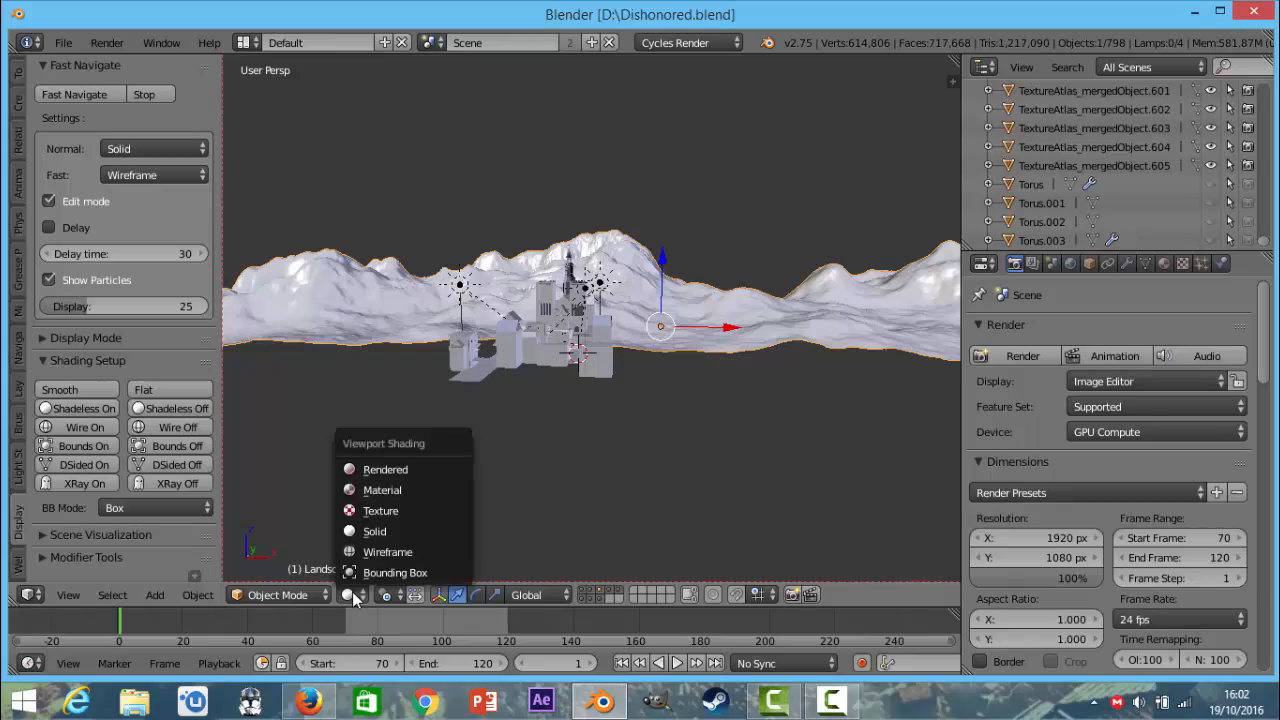
pyautogui.click(355, 593)
pyautogui.moveTo(590, 340)
pyautogui.mouseDown(button='middle')
pyautogui.moveTo(722, 420)
pyautogui.moveTo(795, 512)
pyautogui.moveTo(778, 491)
pyautogui.moveTo(752, 338)
pyautogui.moveTo(686, 371)
pyautogui.mouseUp(button='middle')
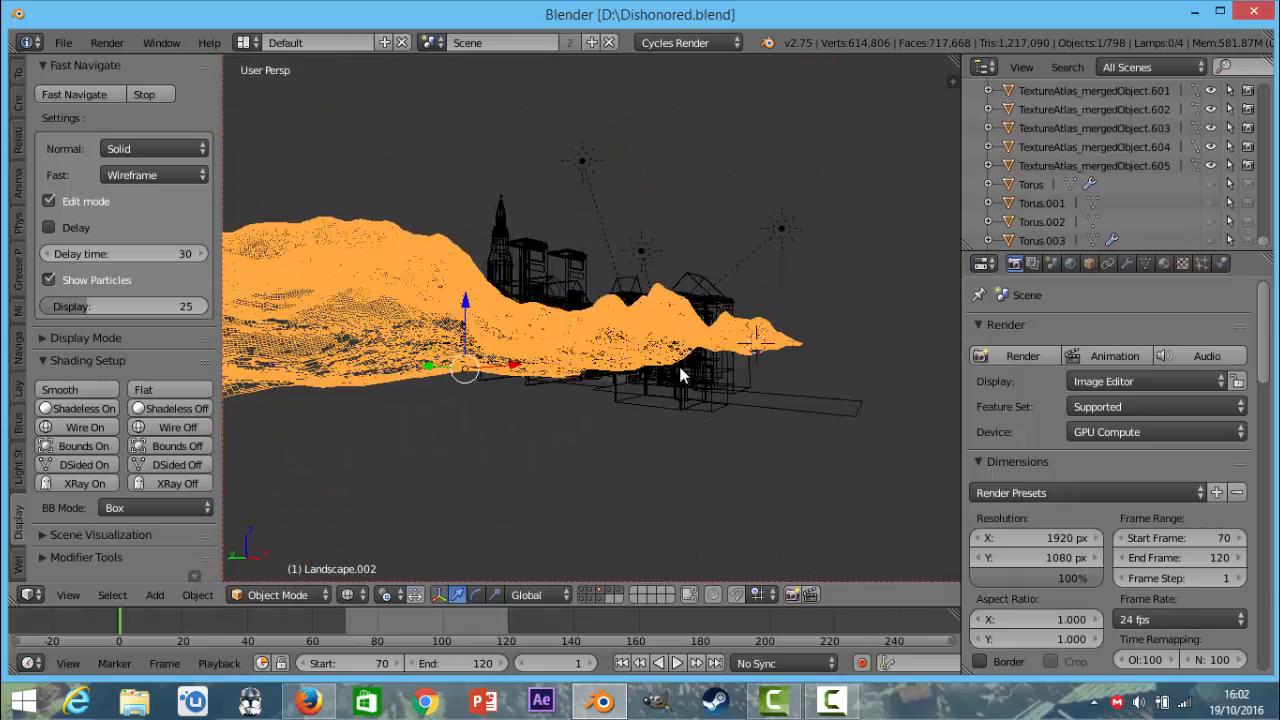
pyautogui.moveTo(587, 378)
pyautogui.mouseDown(button='middle')
pyautogui.moveTo(610, 481)
pyautogui.moveTo(712, 501)
pyautogui.moveTo(605, 458)
pyautogui.moveTo(707, 428)
pyautogui.moveTo(738, 362)
pyautogui.moveTo(728, 345)
pyautogui.moveTo(697, 354)
pyautogui.moveTo(541, 320)
pyautogui.moveTo(557, 354)
pyautogui.moveTo(407, 387)
pyautogui.mouseUp(button='middle')
pyautogui.scroll(6, 407, 387)
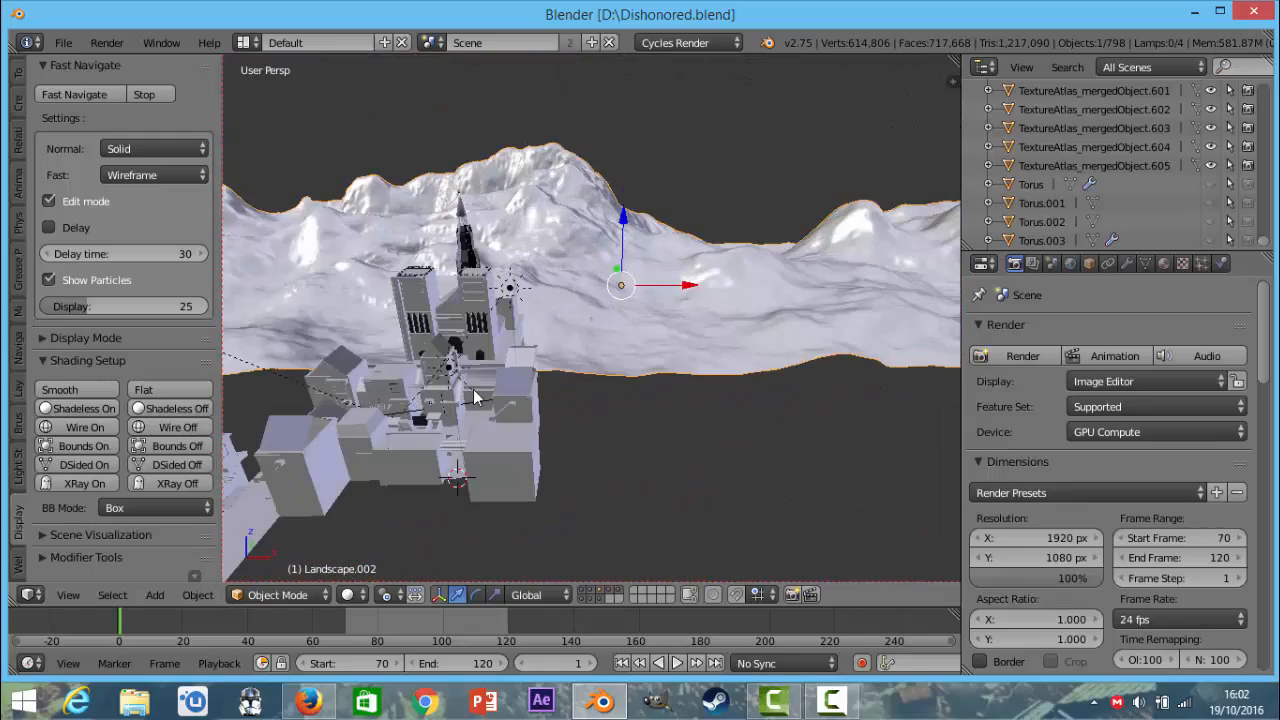